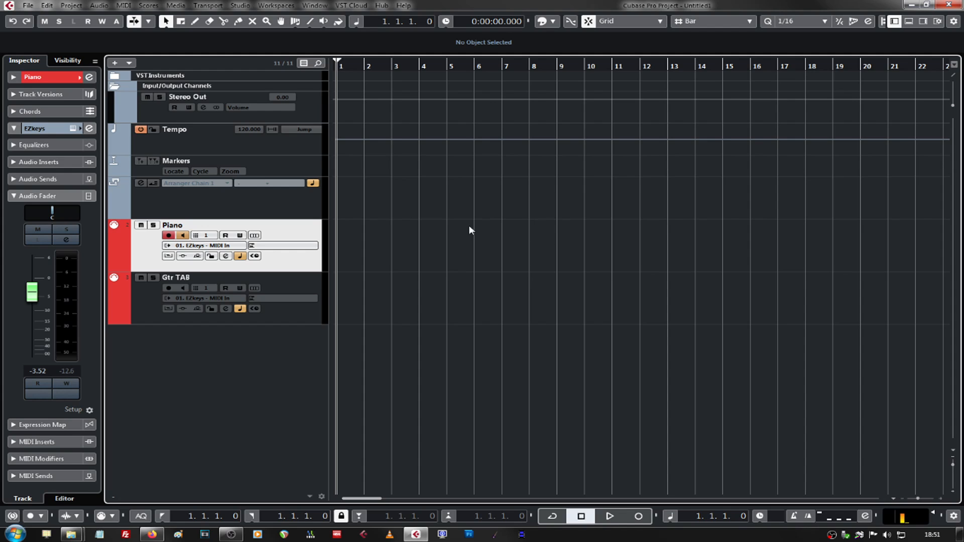
# Remove the Gtr TAB track from the project.
pyautogui.press('h')
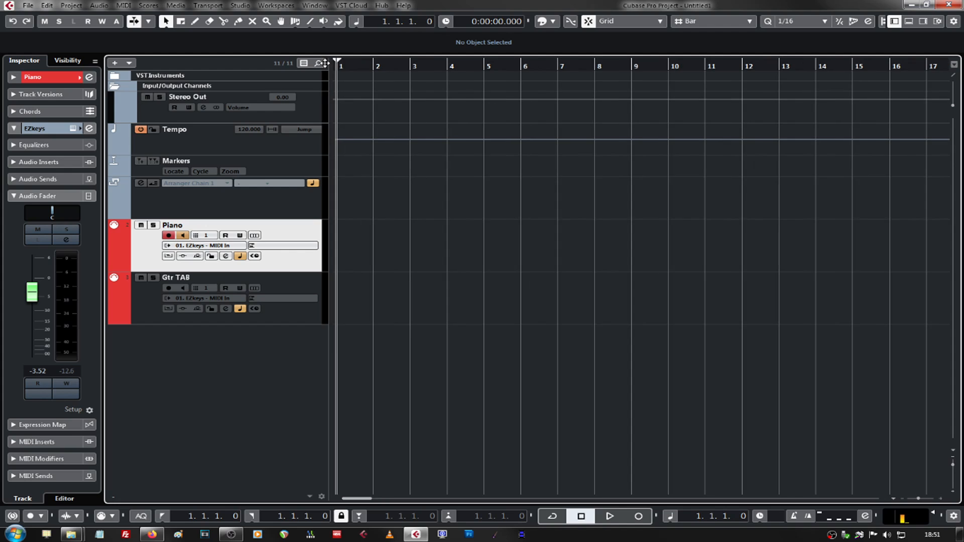
pyautogui.click(300, 320)
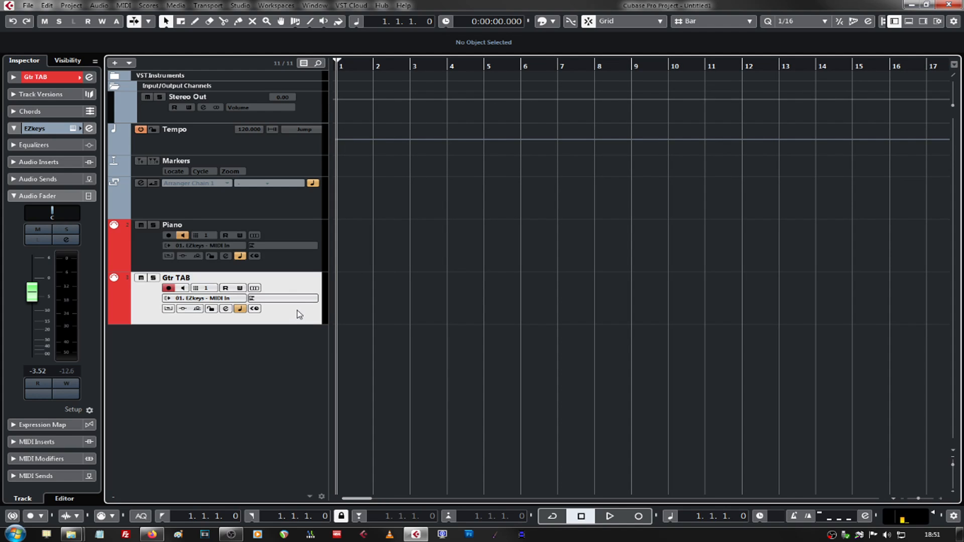
pyautogui.rightClick(300, 315)
pyautogui.click(366, 134)
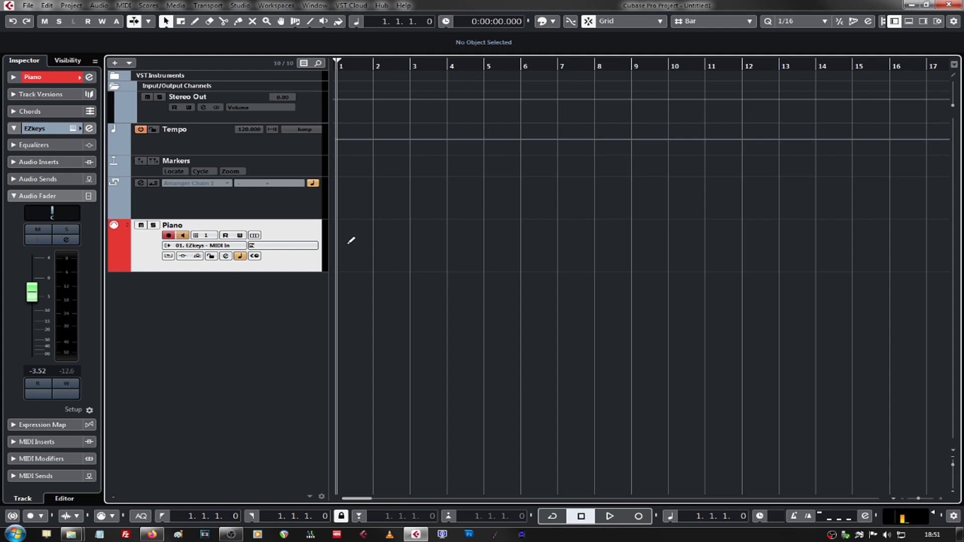
# Draw an empty four-bar MIDI part on the Piano track from bar 1 to bar 5.
pyautogui.moveTo(349, 239); pyautogui.dragTo(487, 240)
pyautogui.click(416, 309)
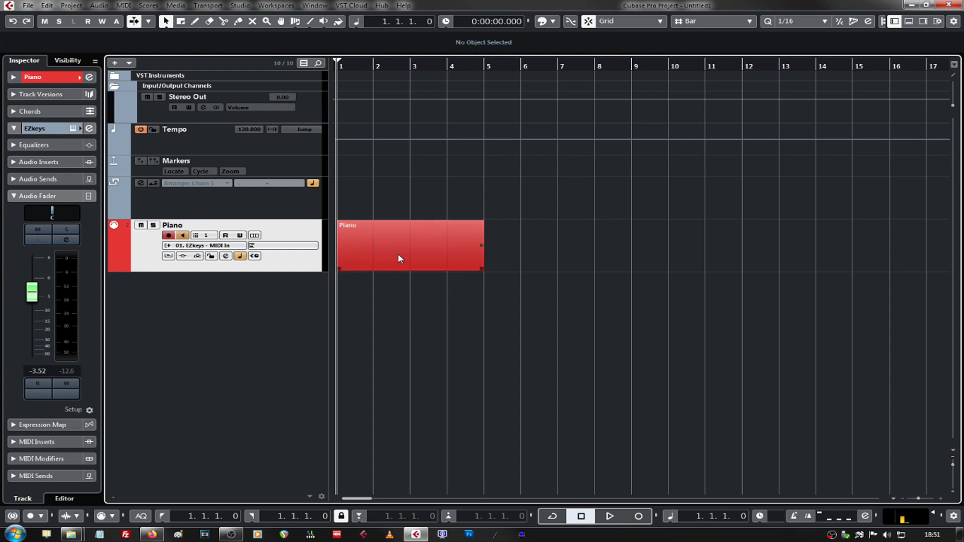
pyautogui.click(372, 250)
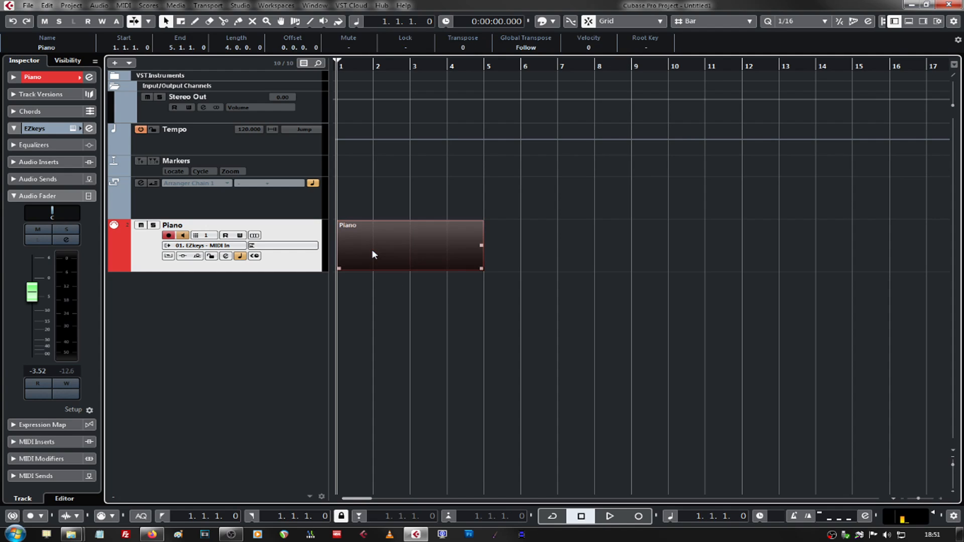
pyautogui.click(437, 326)
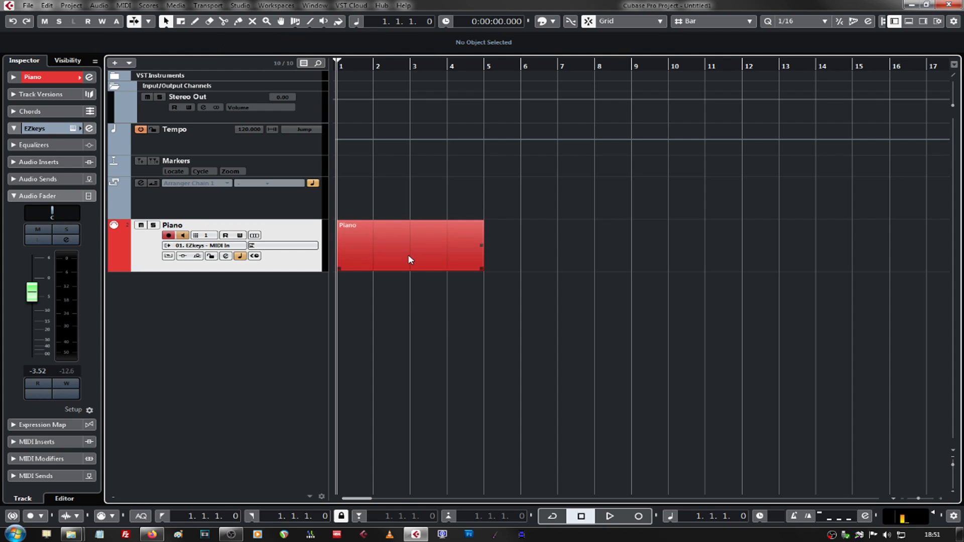
# Open the Piano part in the Key Editor and enter an eighth-note C2, E2, G2, C3, E3 chord at 1.1.1, plus a C2 at 1.1.3.
pyautogui.doubleClick(410, 245)
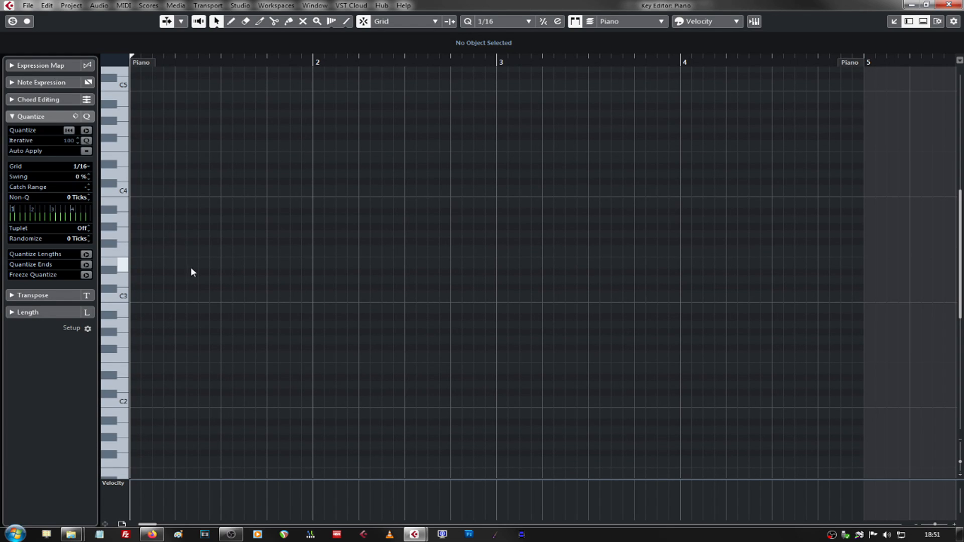
pyautogui.scroll(-5, 193, 265)
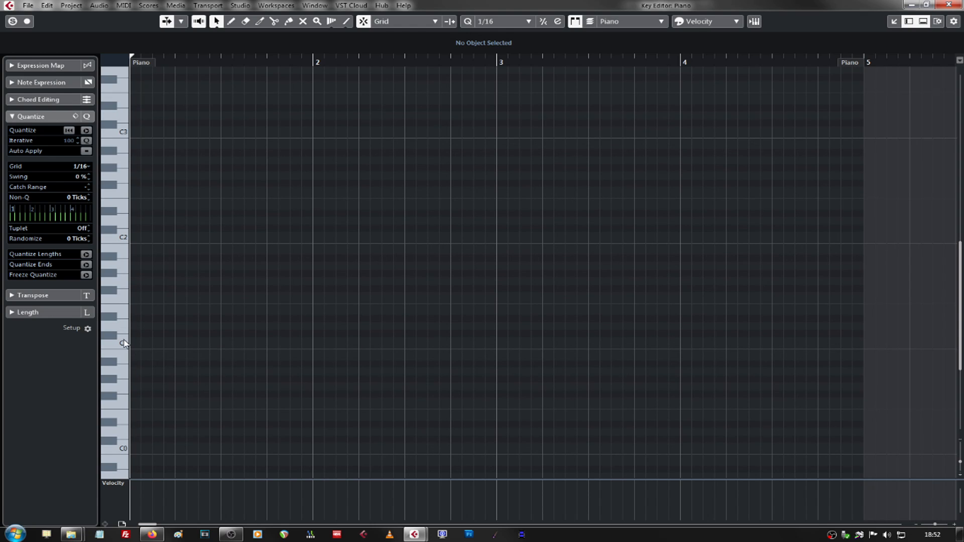
pyautogui.moveTo(135, 334)
pyautogui.mouseDown()
pyautogui.moveTo(156, 334)
pyautogui.moveTo(141, 345)
pyautogui.moveTo(177, 339)
pyautogui.moveTo(140, 312)
pyautogui.moveTo(153, 283)
pyautogui.moveTo(142, 205)
pyautogui.moveTo(229, 378)
pyautogui.mouseUp()
pyautogui.hotkey('shift', 'Up')
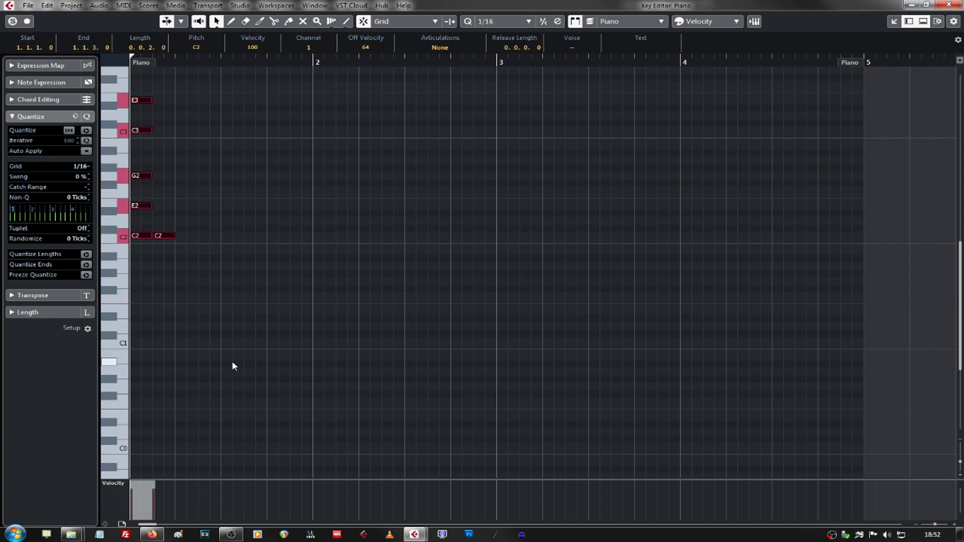
pyautogui.scroll(3, 232, 364)
pyautogui.click(212, 381)
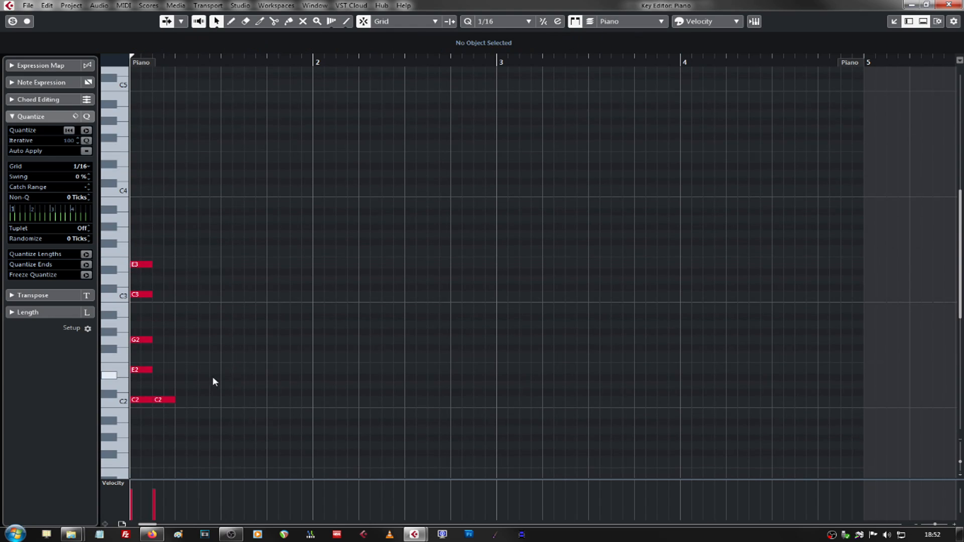
# Complete the second eighth-note chord at 1.1.3 by adding E2, G2, C3 and E3 above C2.
pyautogui.click(160, 399)
pyautogui.click(161, 370)
pyautogui.click(161, 340)
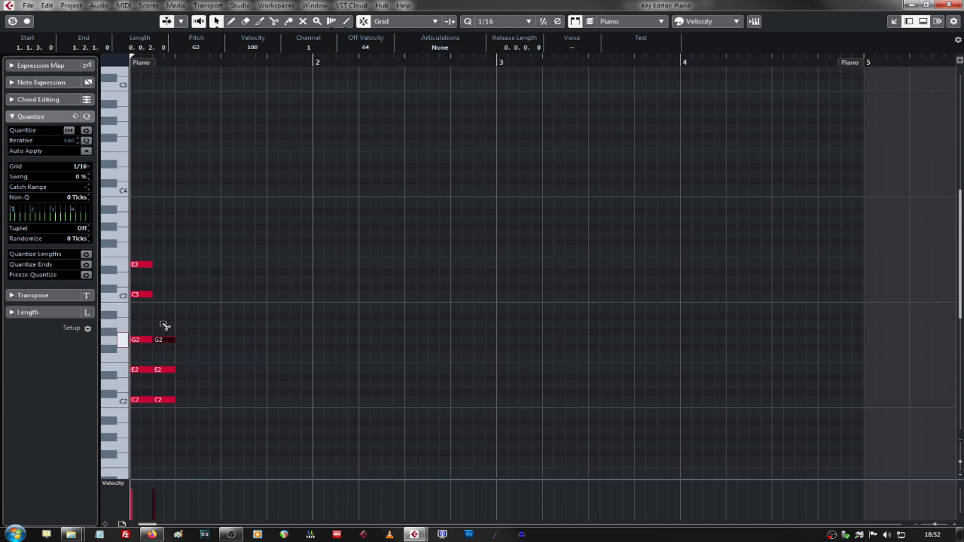
pyautogui.click(161, 295)
pyautogui.click(161, 264)
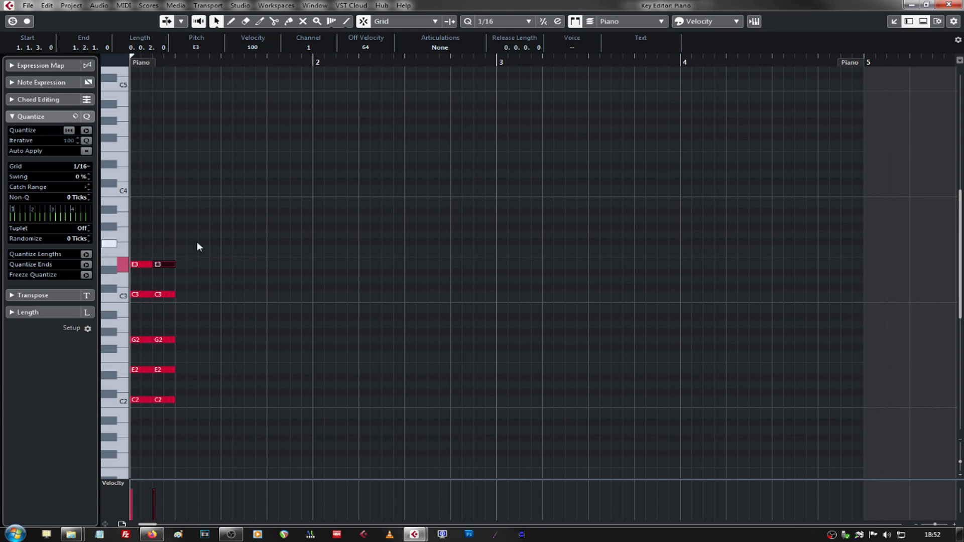
# Enlarge the velocity lane and lower the two chords' velocities to about 93 for the first and 63 for the second.
pyautogui.moveTo(197, 243); pyautogui.dragTo(143, 409)
pyautogui.moveTo(172, 478); pyautogui.dragTo(171, 432)
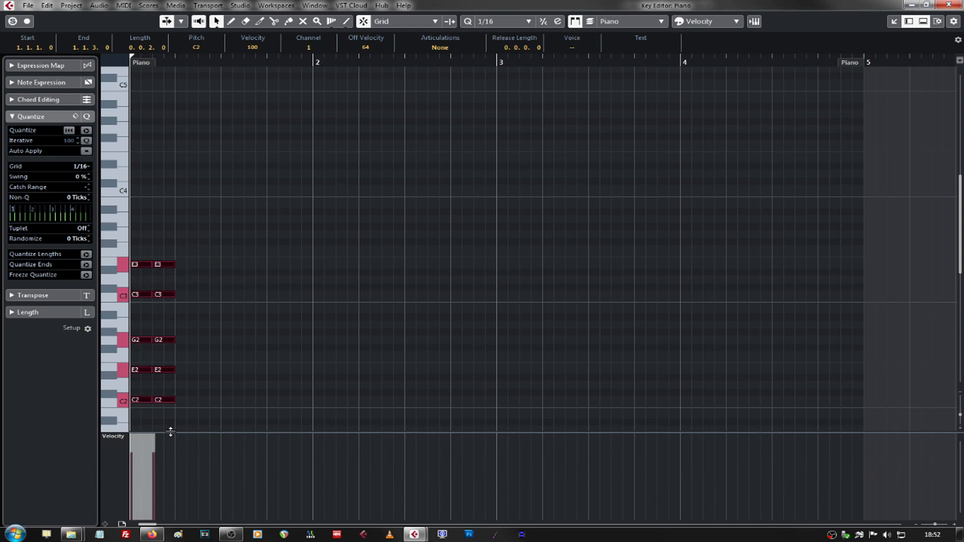
pyautogui.scroll(-3, 285, 354)
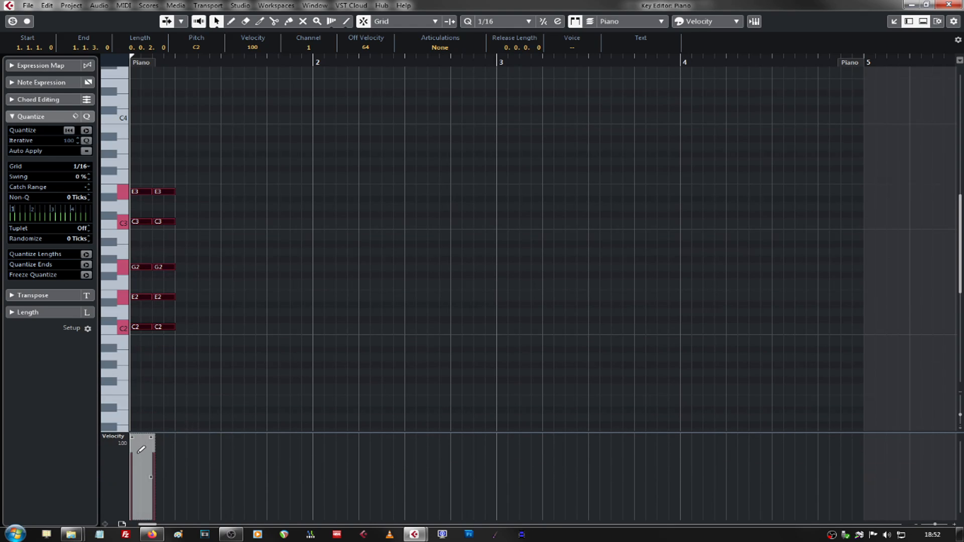
pyautogui.moveTo(130, 467)
pyautogui.mouseDown()
pyautogui.moveTo(138, 456)
pyautogui.moveTo(161, 478)
pyautogui.mouseUp()
pyautogui.click(196, 329)
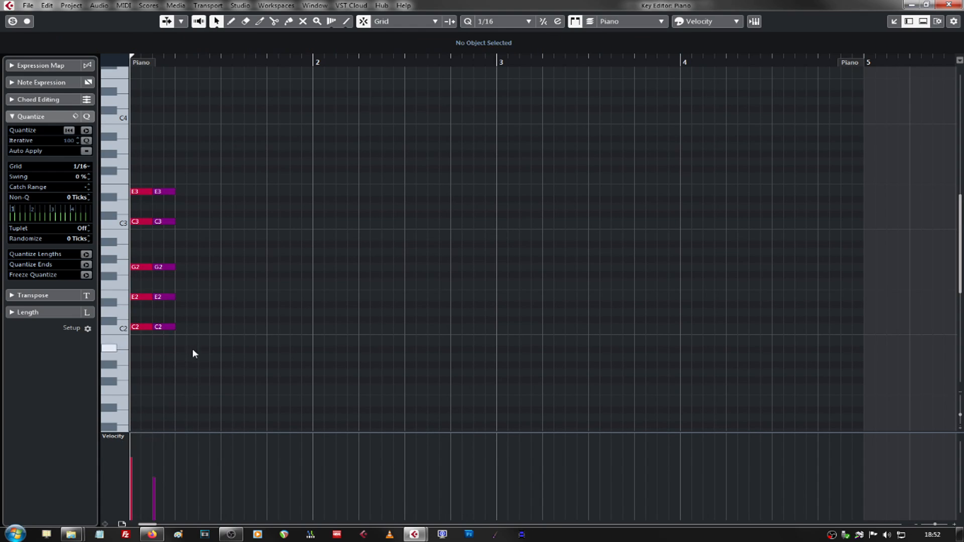
# Copy the chords across the rest of bar 1, making the 1.2.3 chord a quarter note and ending with an eighth-note chord at 1.4.3.
pyautogui.moveTo(192, 352); pyautogui.dragTo(241, 333)
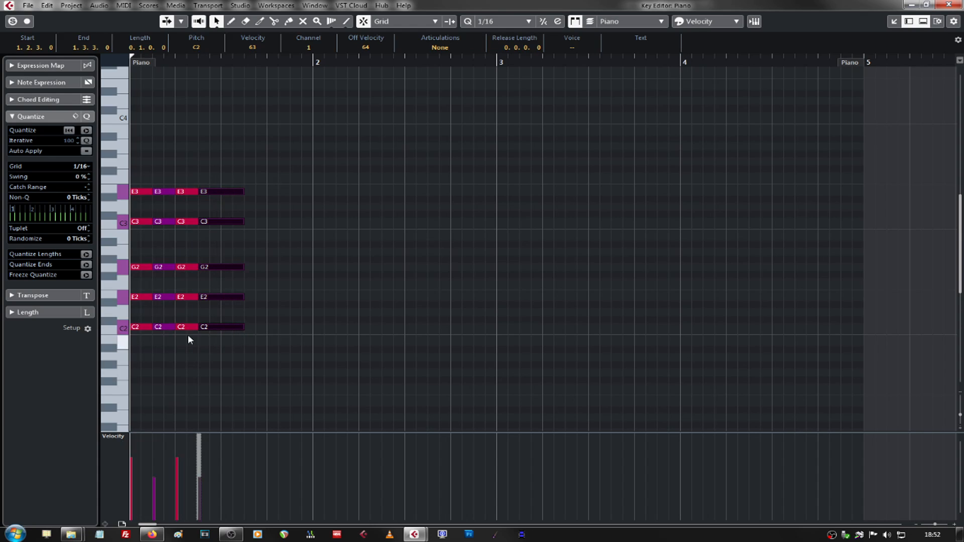
pyautogui.moveTo(184, 346); pyautogui.dragTo(303, 197)
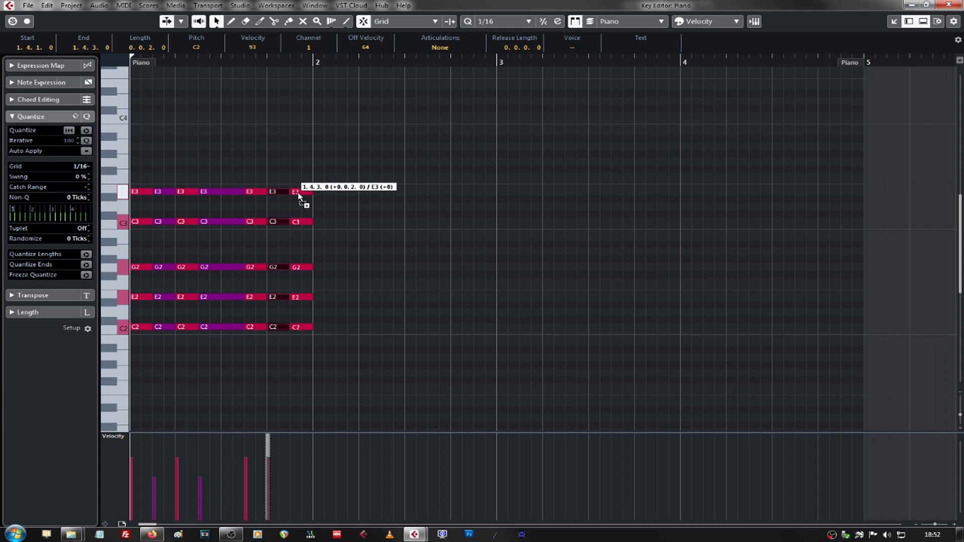
# Adjust the velocities of the last three chords in bar 1, with 1.4.1 the loudest and 1.4.3 the softest.
pyautogui.moveTo(360, 162); pyautogui.dragTo(282, 354)
pyautogui.moveTo(268, 470)
pyautogui.mouseDown()
pyautogui.moveTo(299, 471)
pyautogui.moveTo(299, 480)
pyautogui.moveTo(278, 467)
pyautogui.mouseUp()
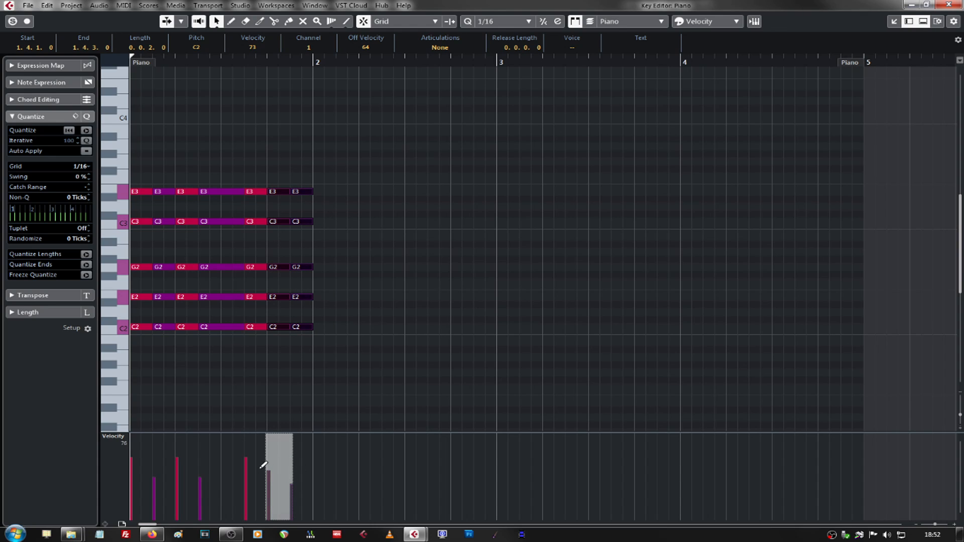
pyautogui.click(257, 471)
pyautogui.click(269, 459)
pyautogui.click(272, 466)
pyautogui.click(341, 369)
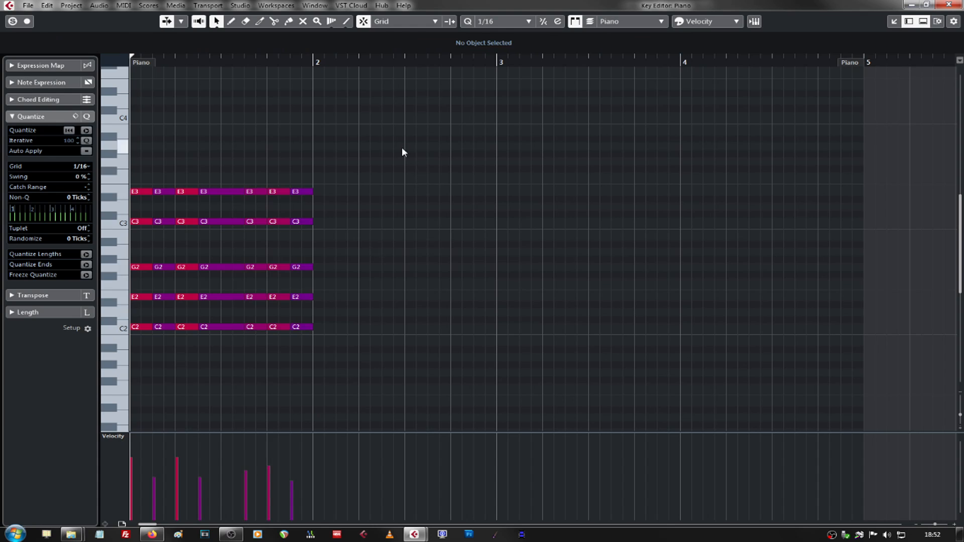
# Copy the bar 1 chords into bar 2 and raise the copied E2 and E3 notes to F2 and F3.
pyautogui.moveTo(402, 147); pyautogui.dragTo(327, 345)
pyautogui.click(326, 346)
pyautogui.moveTo(315, 288); pyautogui.dragTo(501, 304)
pyautogui.press('Up')
pyautogui.moveTo(508, 182); pyautogui.dragTo(321, 203)
pyautogui.press('Up')
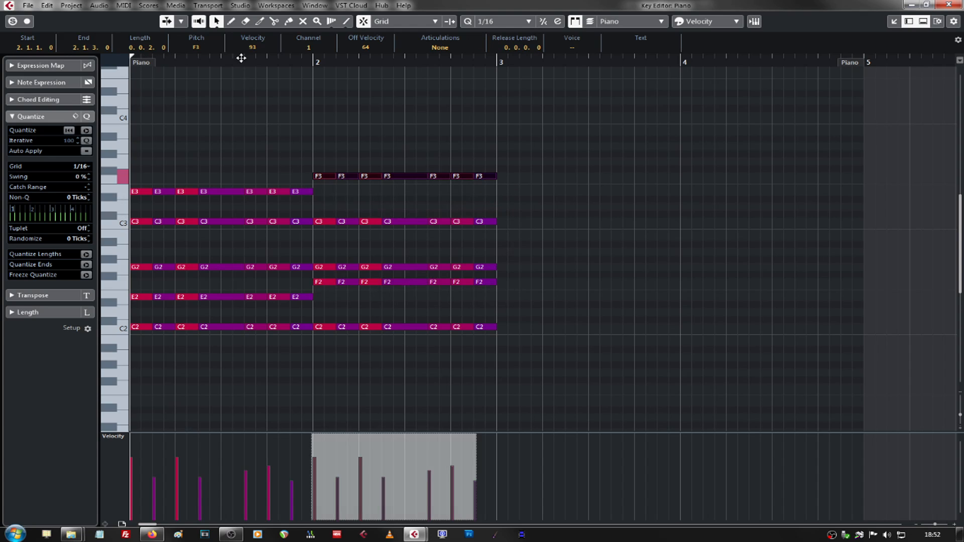
# Play back the two-bar pattern, copy it into bars 3 and 4, and return to the project window.
pyautogui.press('space')
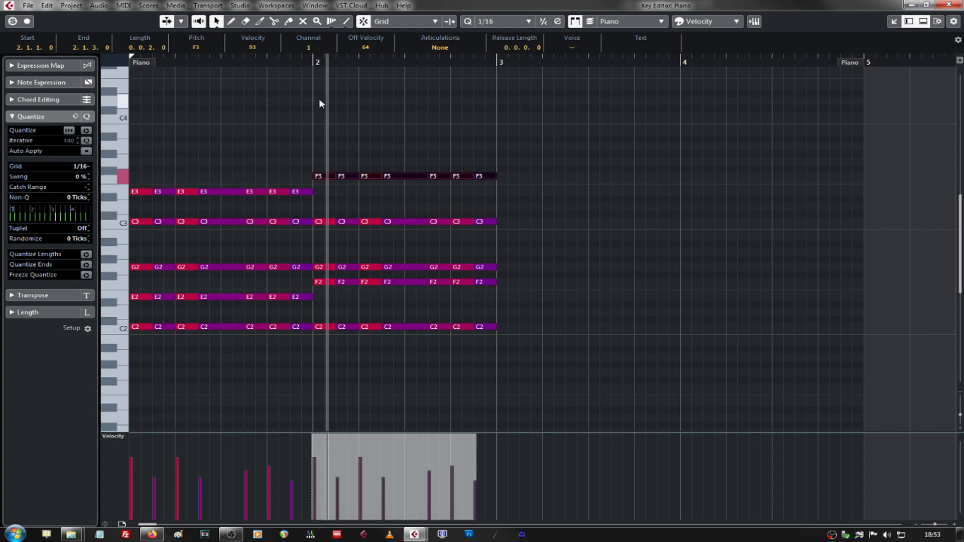
pyautogui.moveTo(582, 113); pyautogui.dragTo(510, 329)
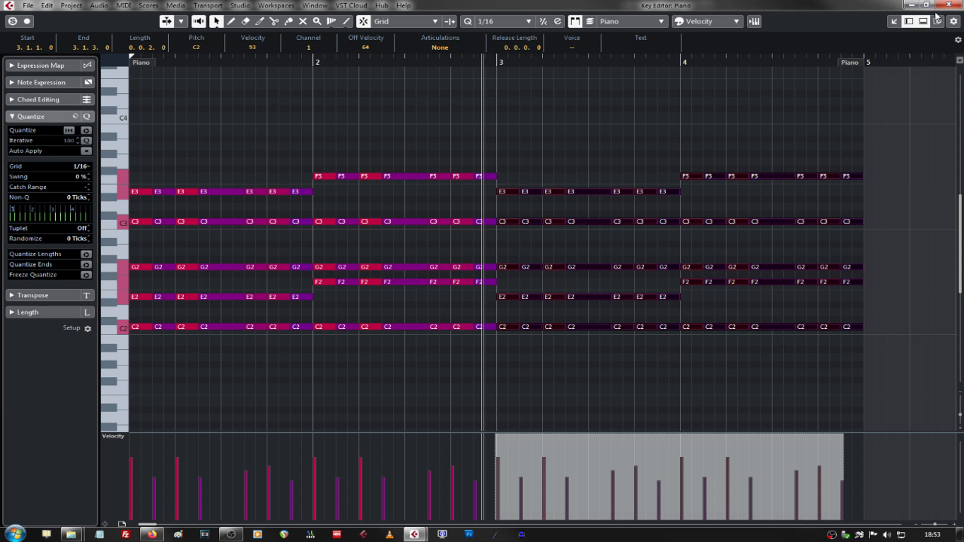
pyautogui.click(948, 5)
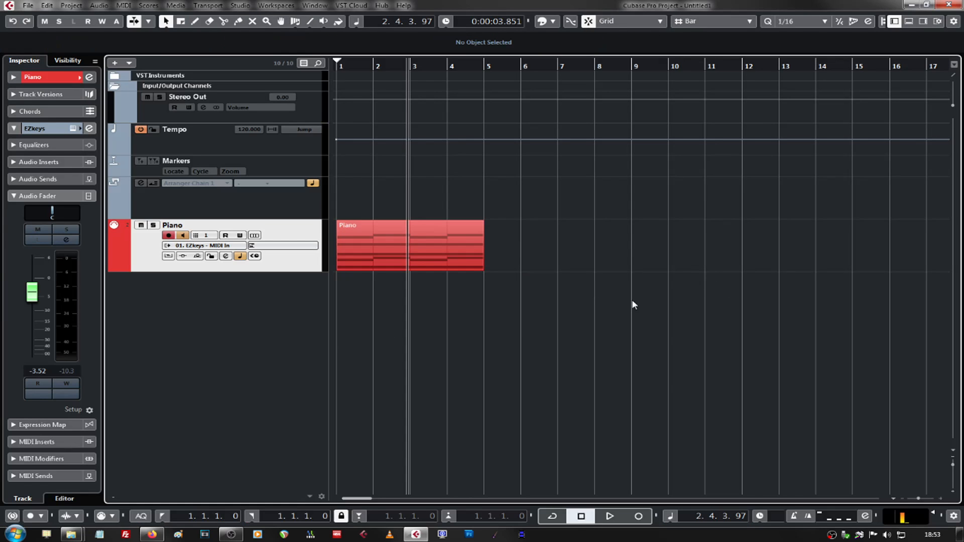
# View the selected Piano part as notation in the Score Editor and close the editor again.
pyautogui.click(435, 246)
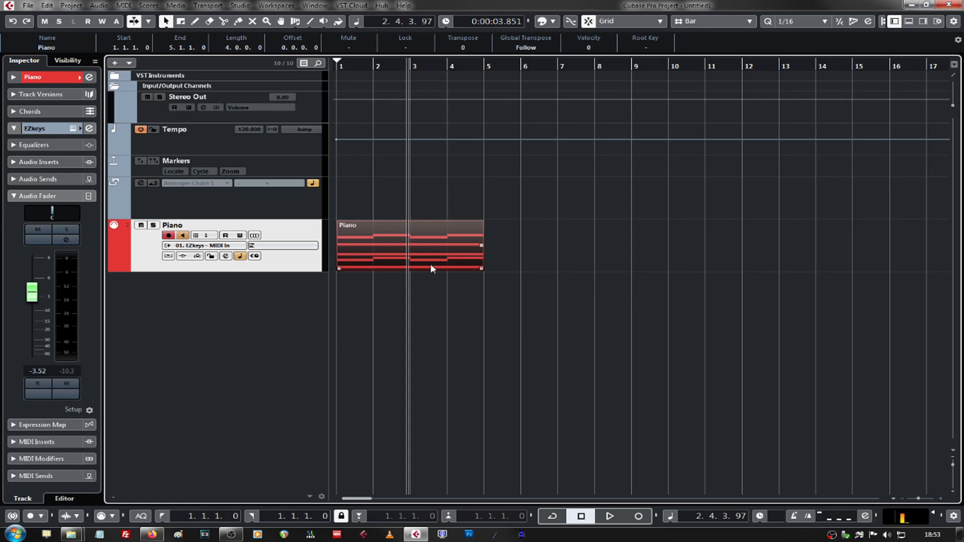
pyautogui.click(146, 6)
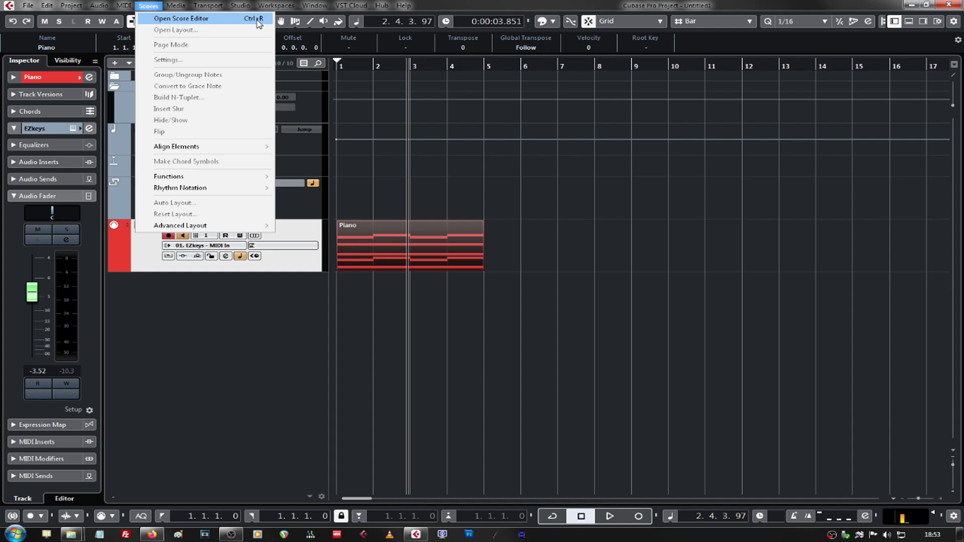
pyautogui.click(439, 295)
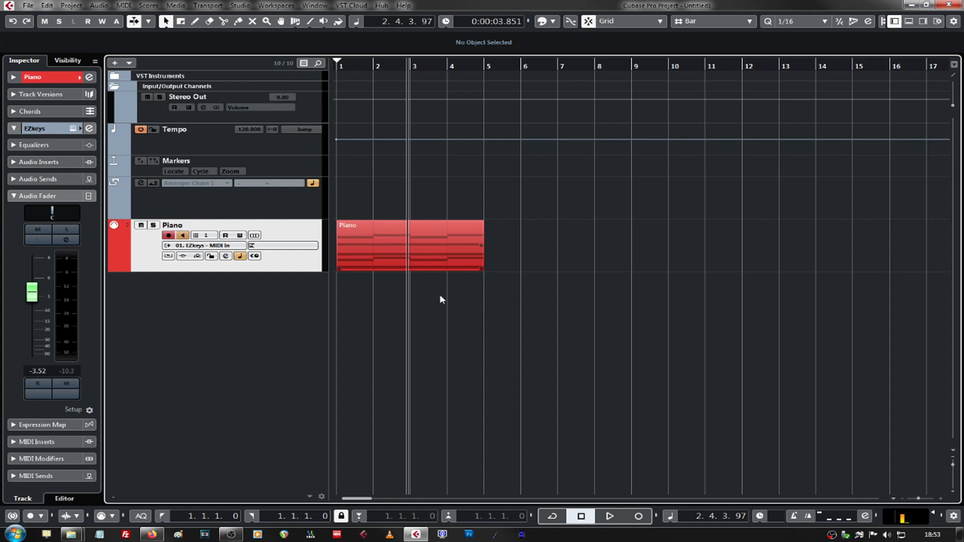
pyautogui.click(426, 238)
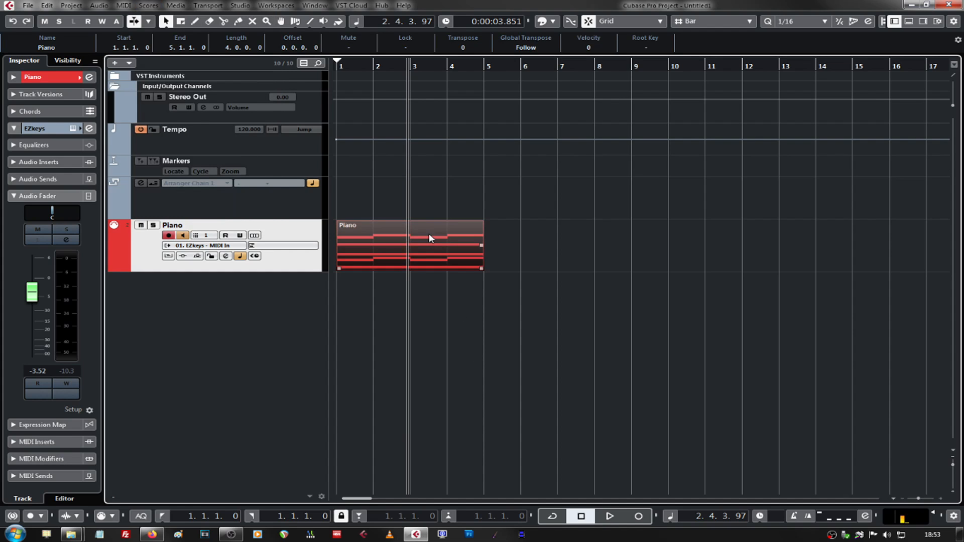
pyautogui.hotkey('ctrl', 'r')
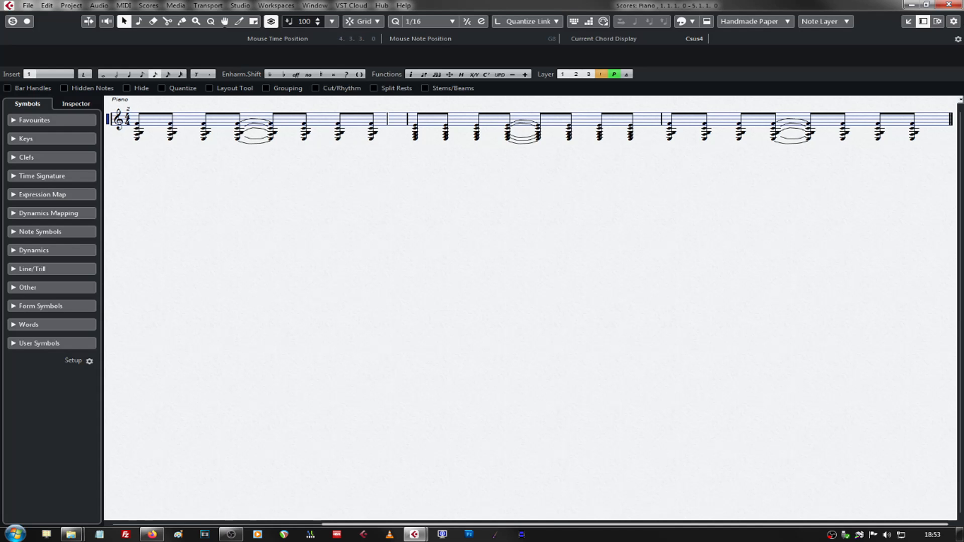
pyautogui.click(947, 5)
pyautogui.rightClick(436, 231)
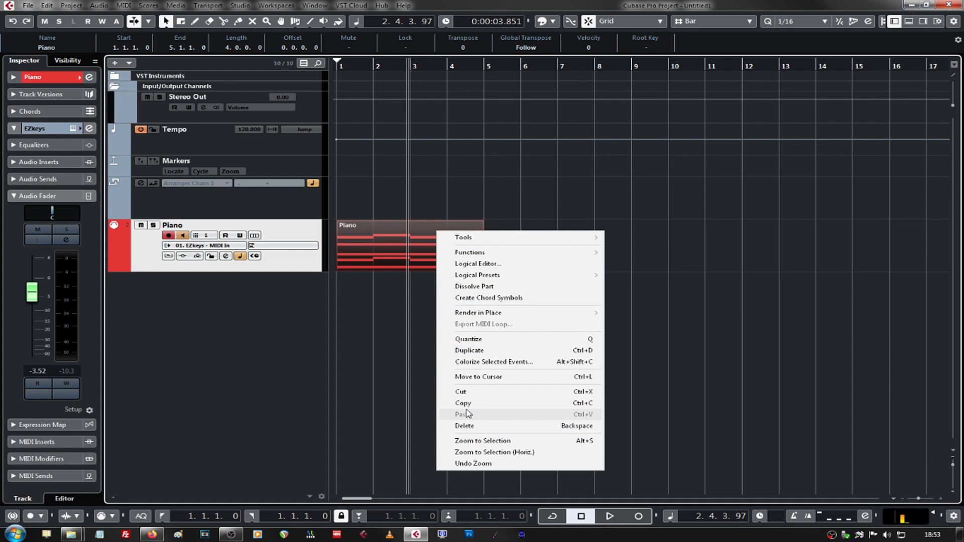
pyautogui.click(372, 344)
pyautogui.click(478, 315)
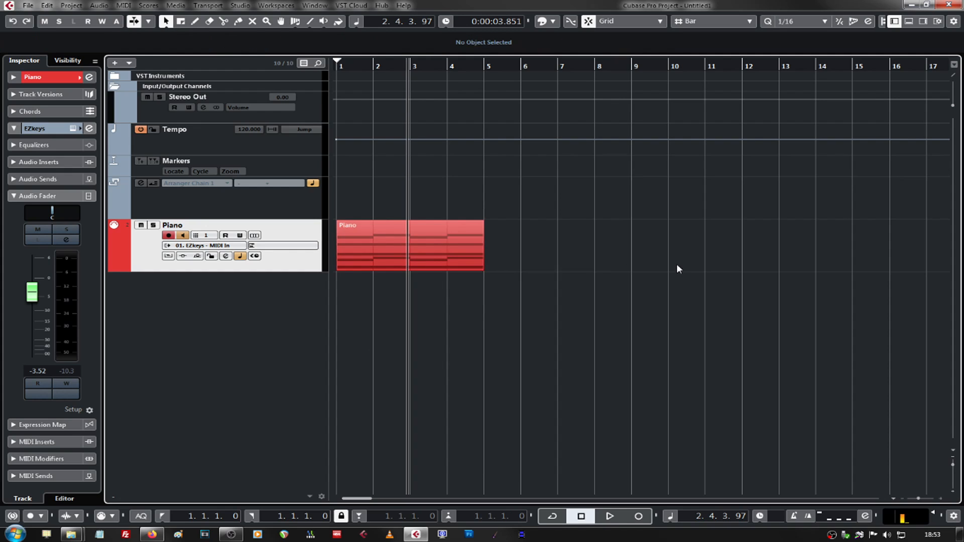
# Open the Piano part in the Score Editor and switch the score to Page Mode.
pyautogui.click(149, 6)
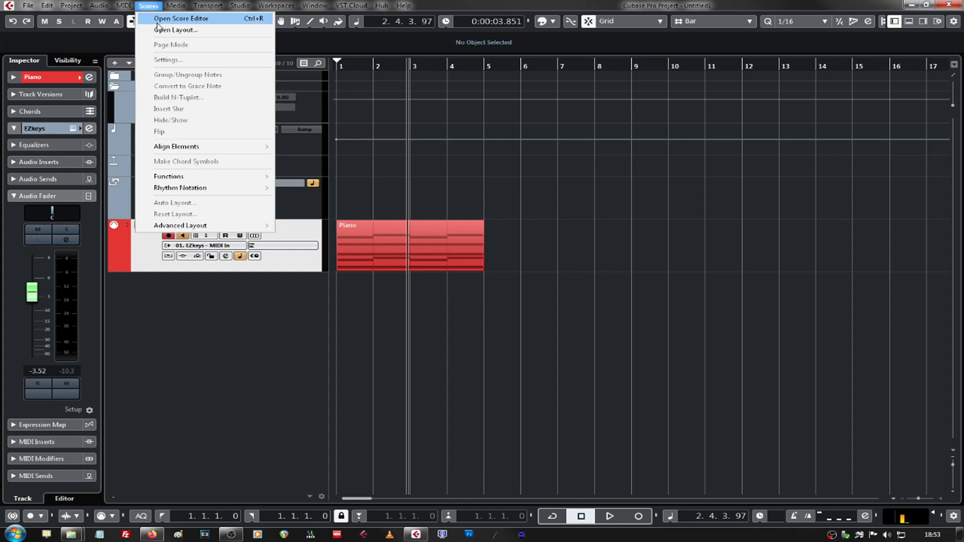
pyautogui.click(228, 20)
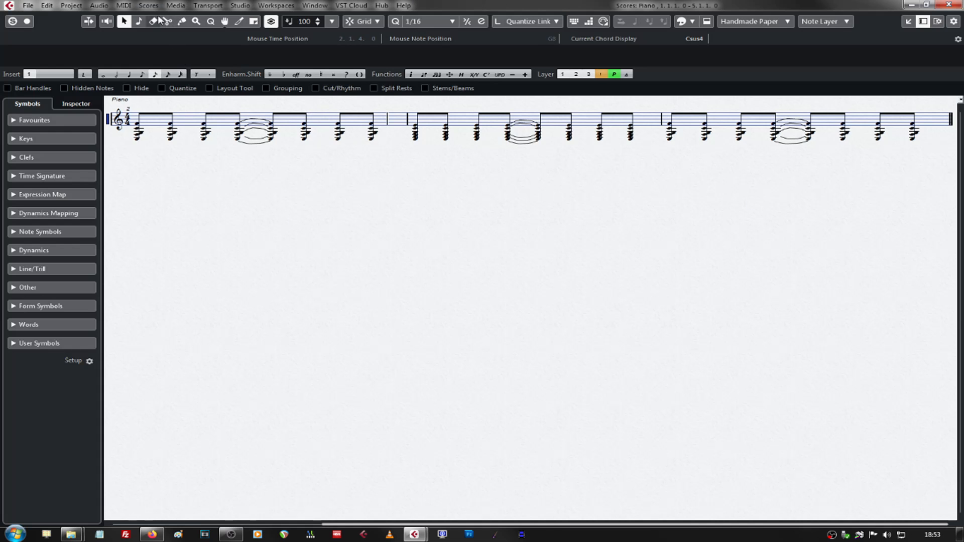
pyautogui.click(149, 5)
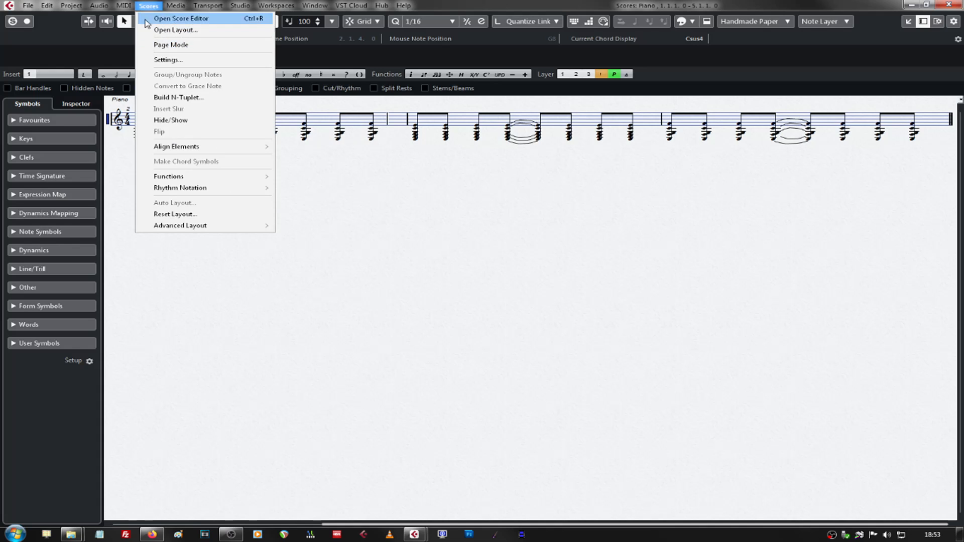
pyautogui.click(222, 47)
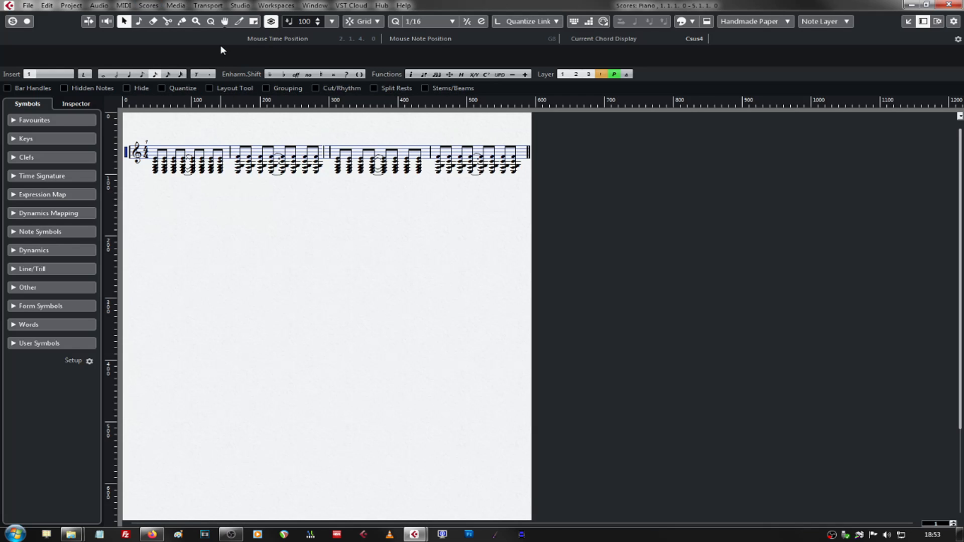
# Set the Piano staff's display transpose to Guitar (12 semitones) in the score settings and apply it.
pyautogui.click(960, 116)
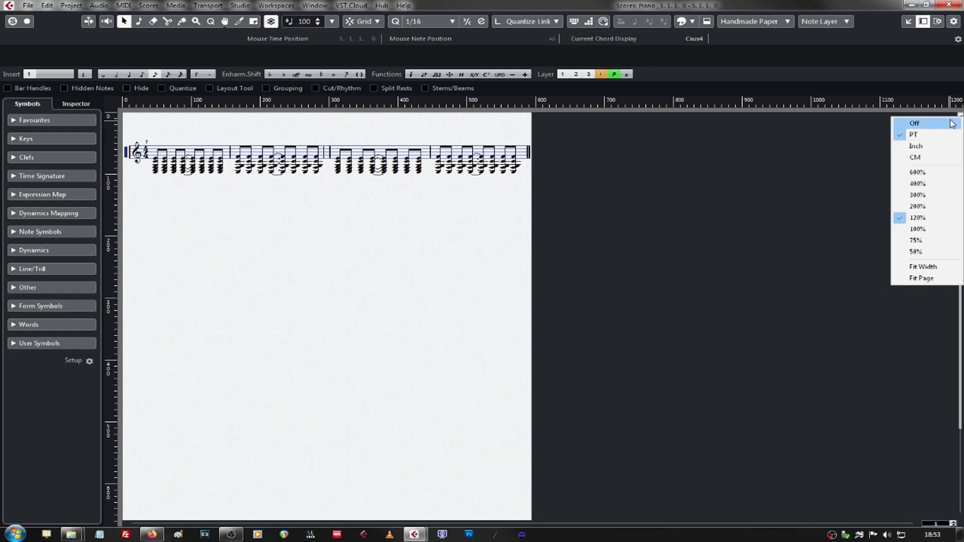
pyautogui.click(946, 273)
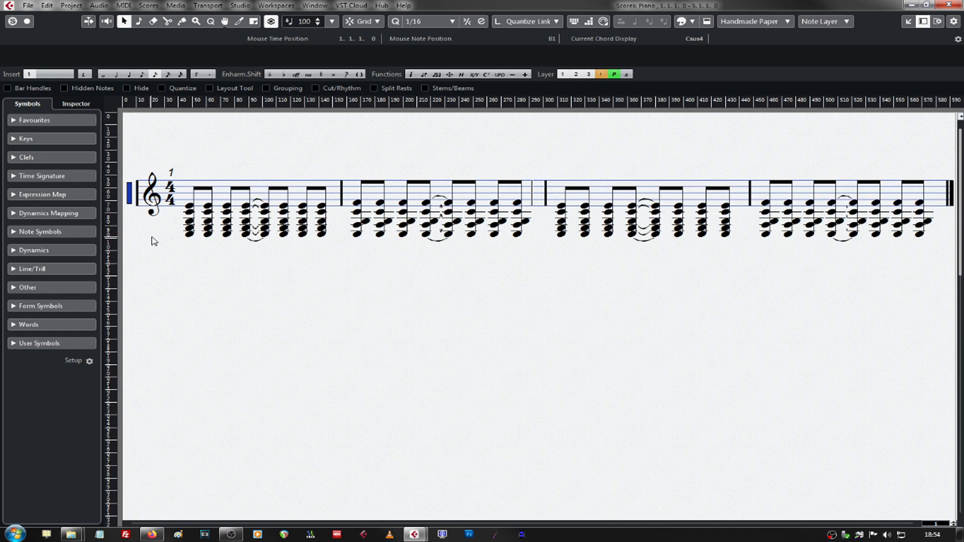
pyautogui.doubleClick(132, 196)
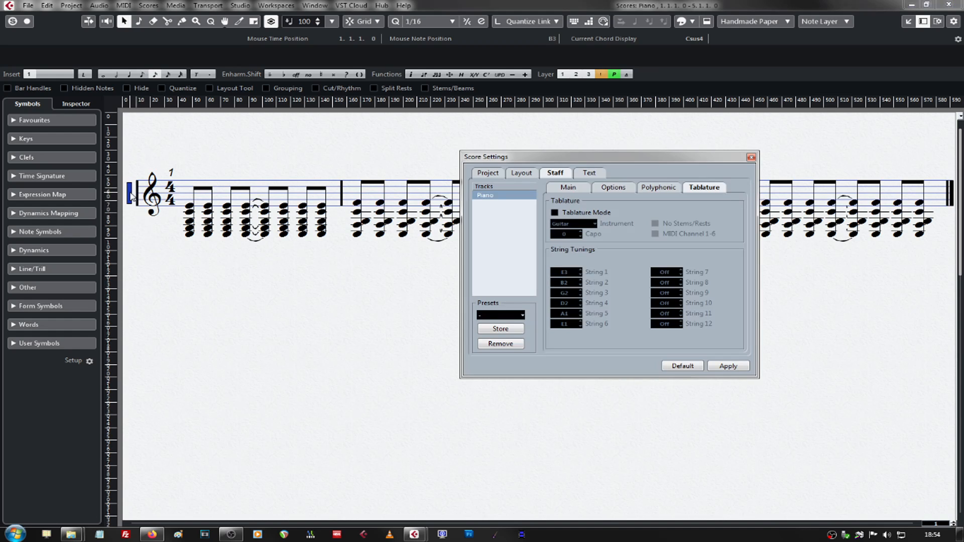
pyautogui.click(574, 188)
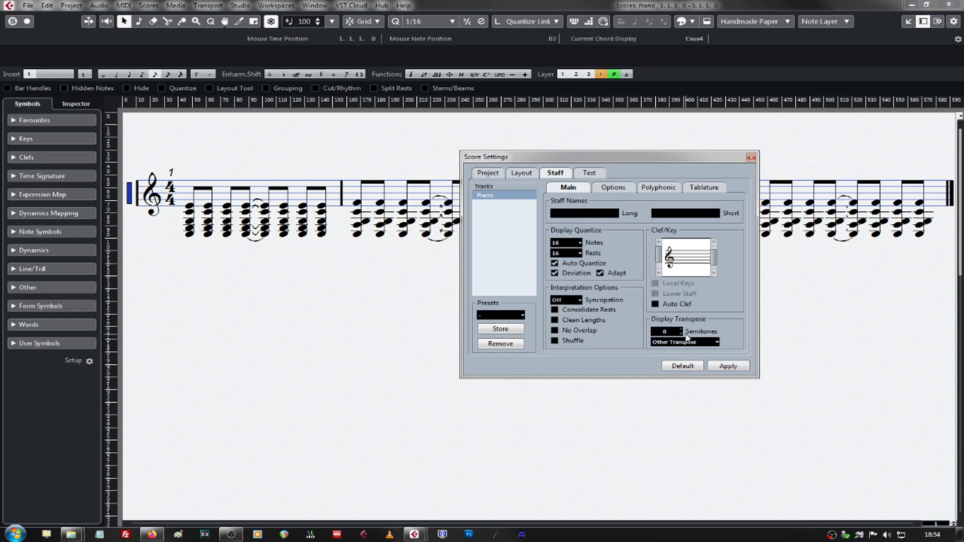
pyautogui.click(718, 344)
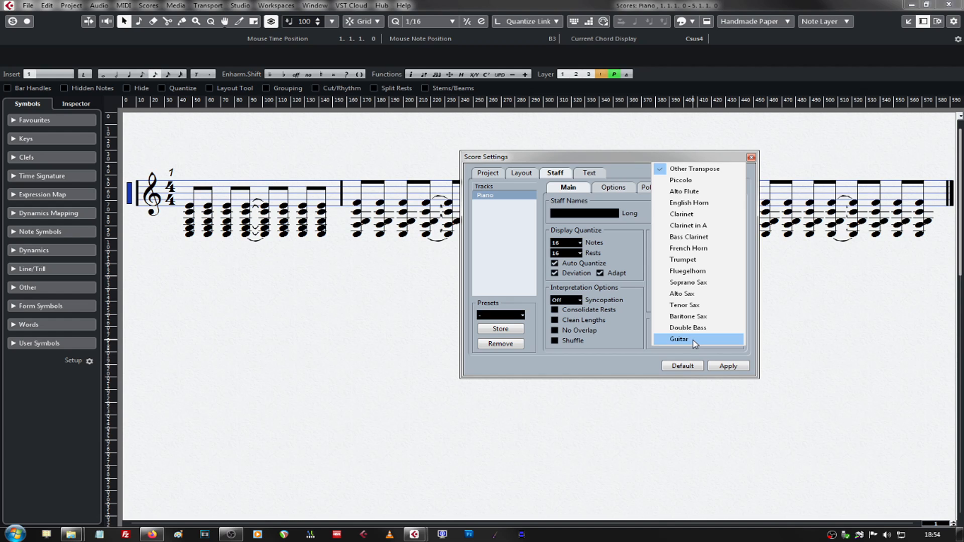
pyautogui.click(696, 341)
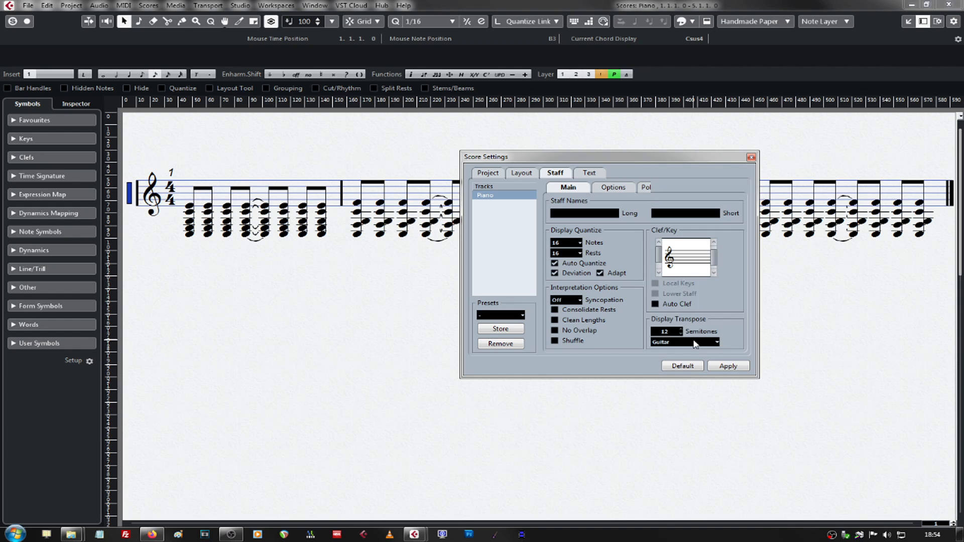
pyautogui.click(729, 366)
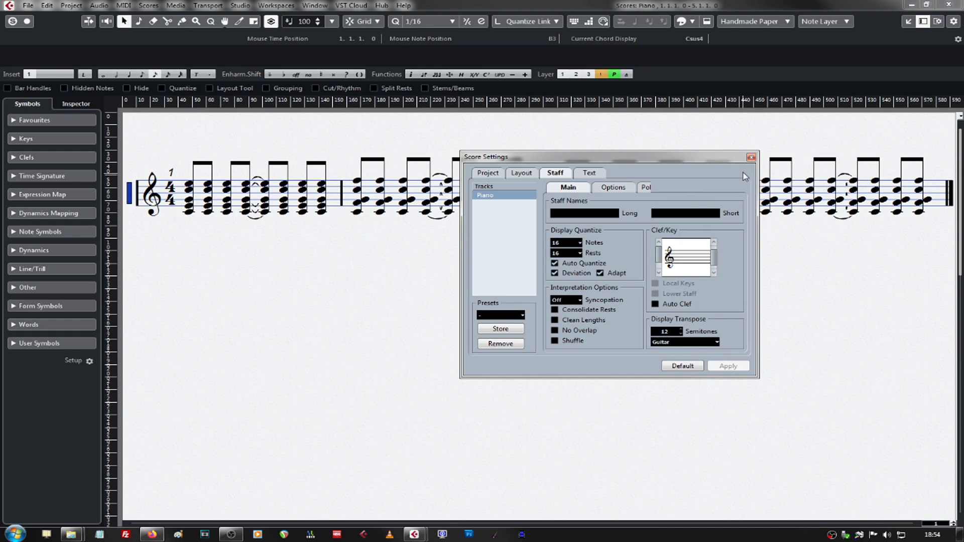
pyautogui.click(752, 157)
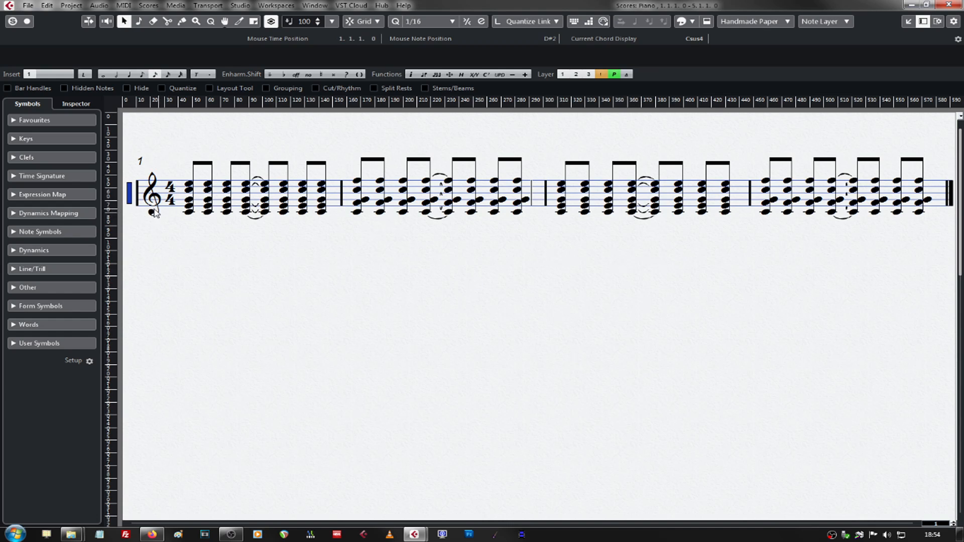
pyautogui.moveTo(190, 139); pyautogui.dragTo(525, 245)
pyautogui.click(551, 216)
pyautogui.moveTo(552, 145); pyautogui.dragTo(926, 239)
pyautogui.click(925, 239)
# Set the score layout to 2 bars per line for this staff.
pyautogui.click(148, 6)
pyautogui.moveTo(176, 5)
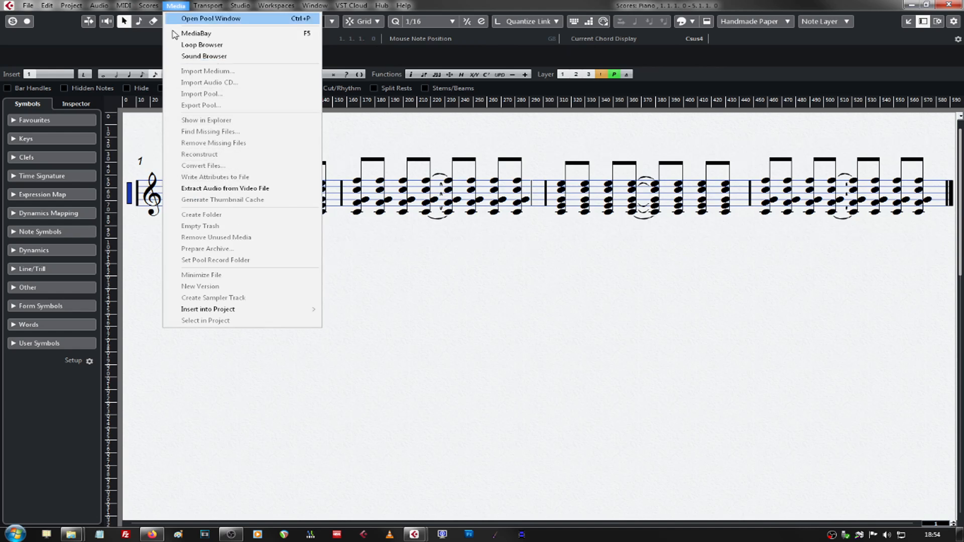
pyautogui.moveTo(220, 226)
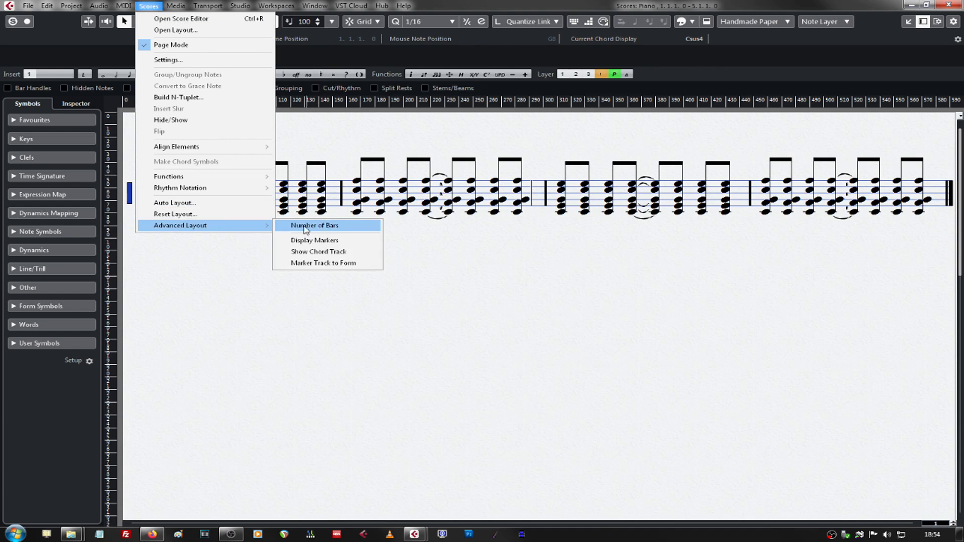
pyautogui.click(331, 227)
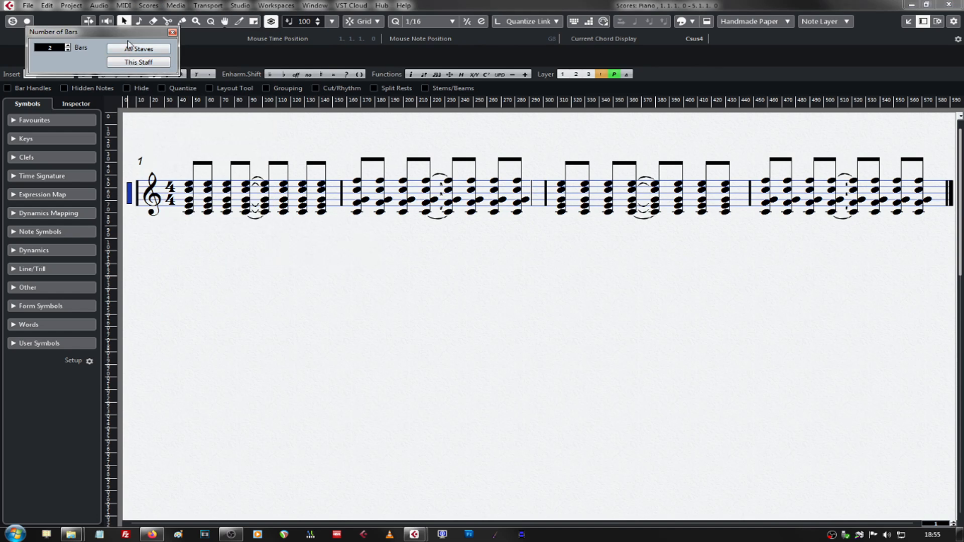
pyautogui.moveTo(129, 32); pyautogui.dragTo(376, 72)
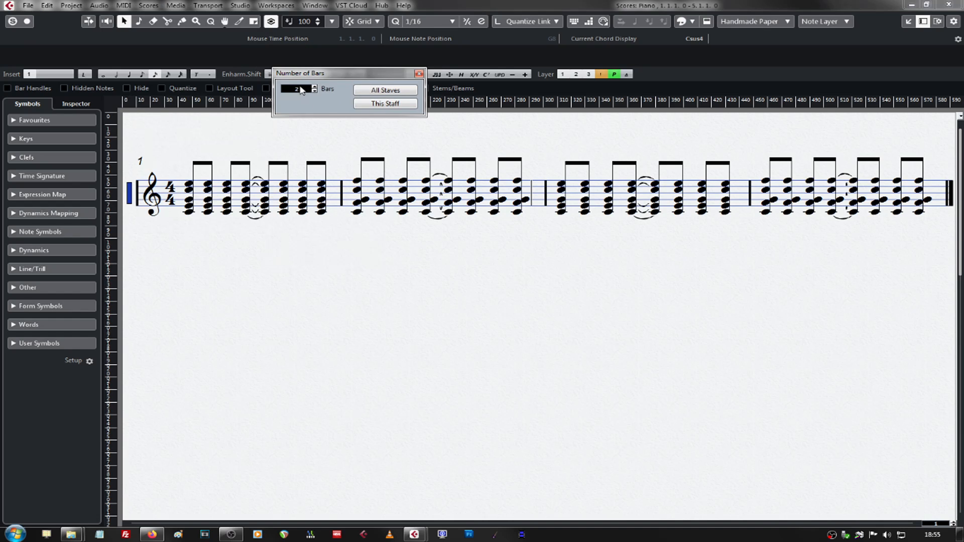
pyautogui.click(395, 105)
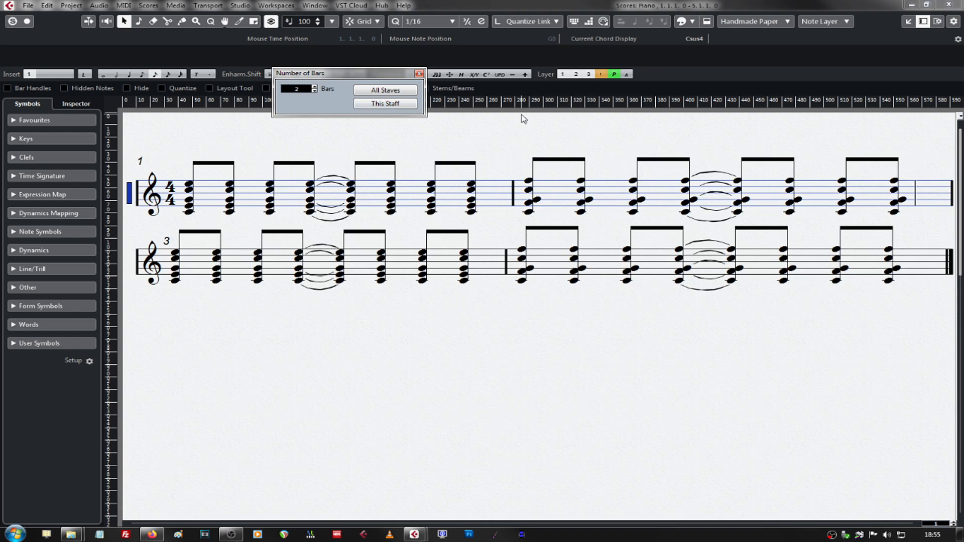
# Move the second line of notation, starting at bar 3, further down the page and close the Number of Bars dialog.
pyautogui.click(136, 267)
pyautogui.moveTo(134, 304); pyautogui.dragTo(135, 307)
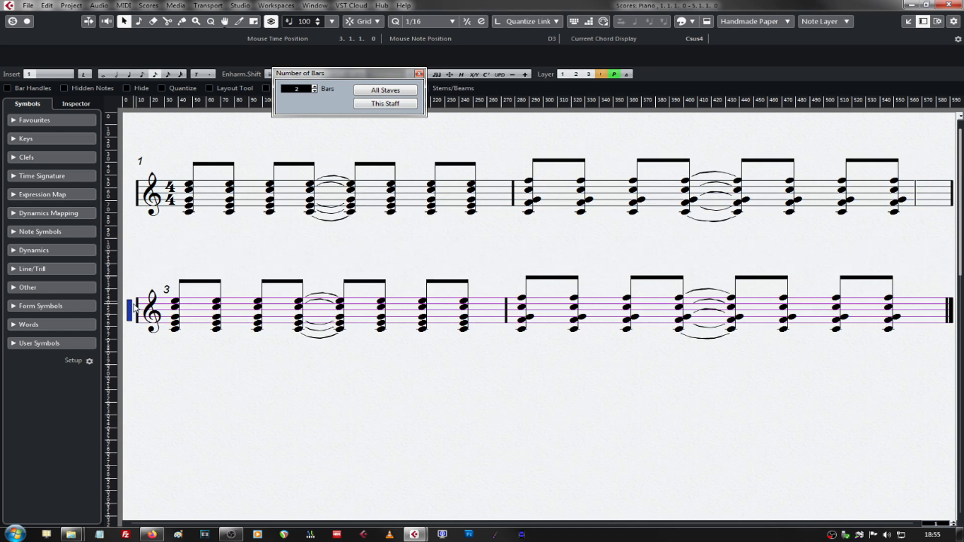
pyautogui.click(554, 385)
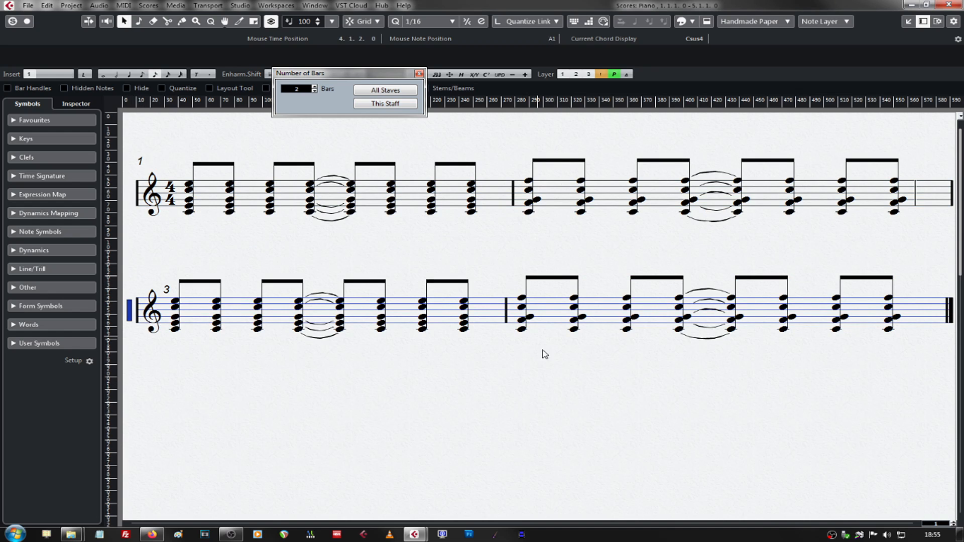
pyautogui.click(420, 74)
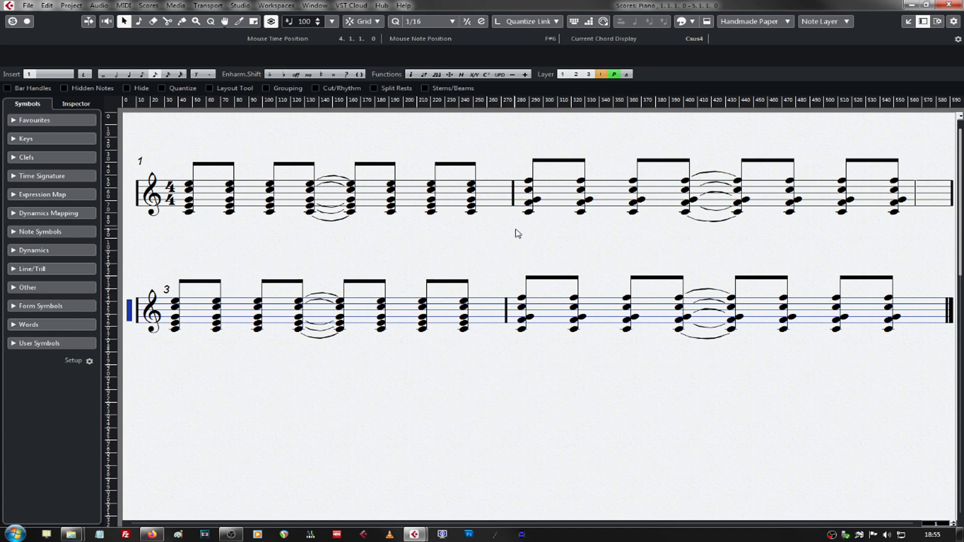
pyautogui.click(134, 199)
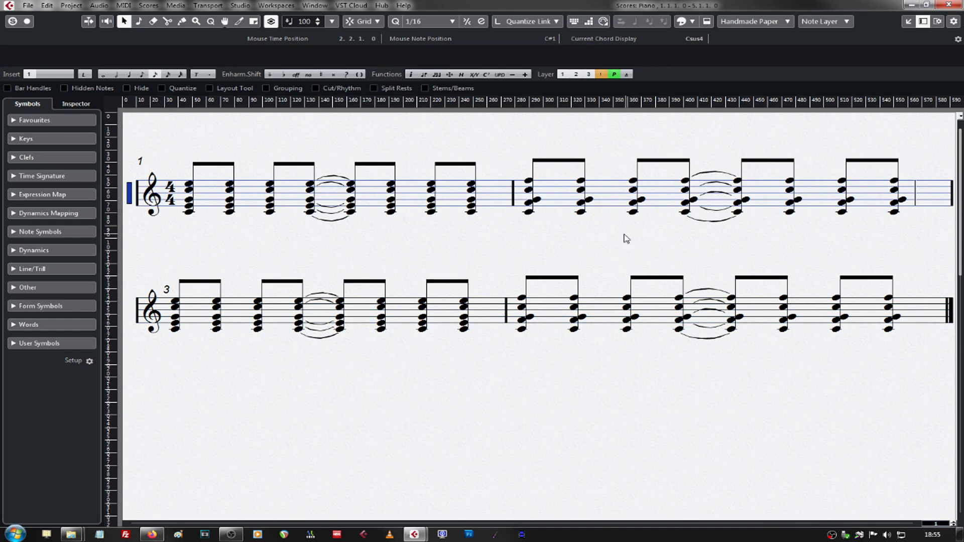
# Return to the project window and copy the Piano part onto a new track directly below, starting at bar 1.
pyautogui.click(950, 6)
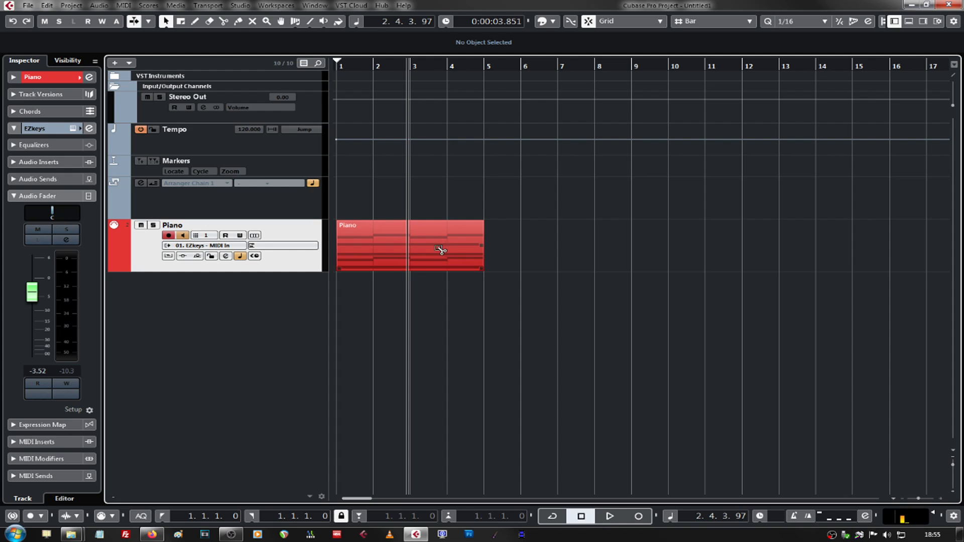
pyautogui.moveTo(439, 247); pyautogui.dragTo(432, 290)
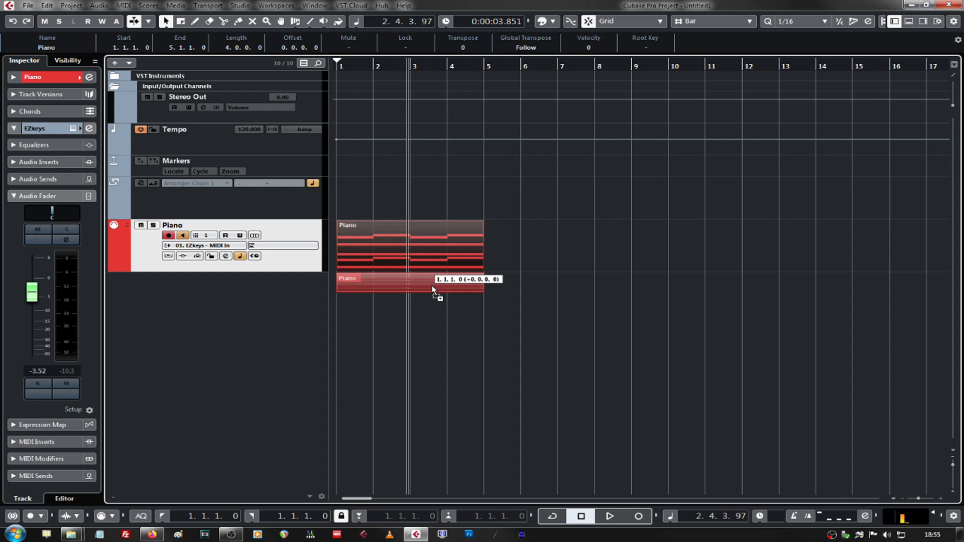
pyautogui.moveTo(433, 288); pyautogui.dragTo(431, 286)
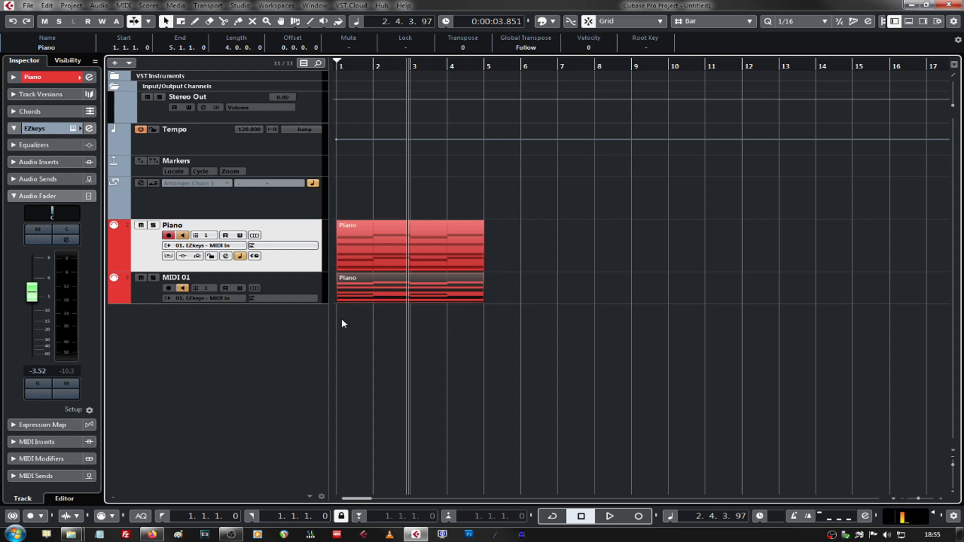
# Rename the new MIDI track as Gtr TAB.
pyautogui.doubleClick(198, 277)
pyautogui.write('GT')
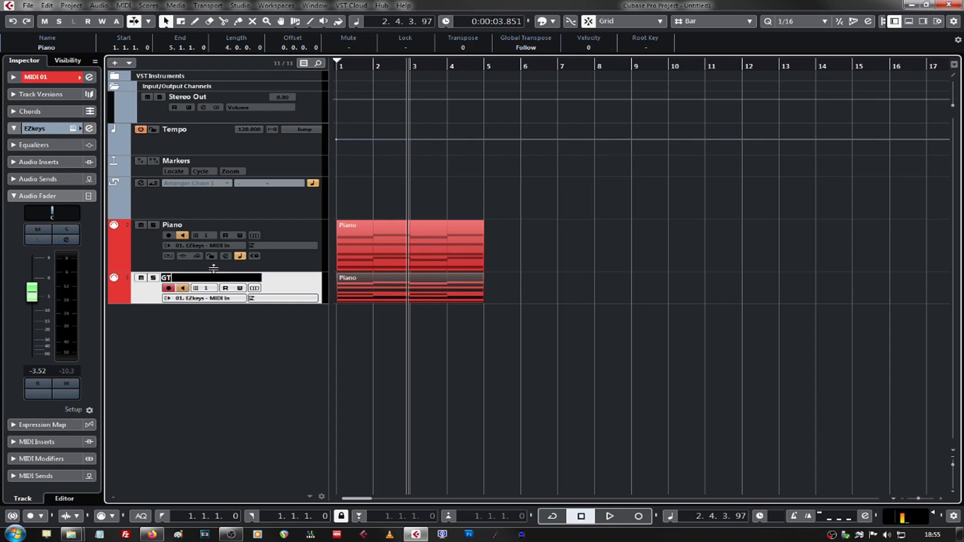
pyautogui.press('BackSpace')
pyautogui.press('Return')
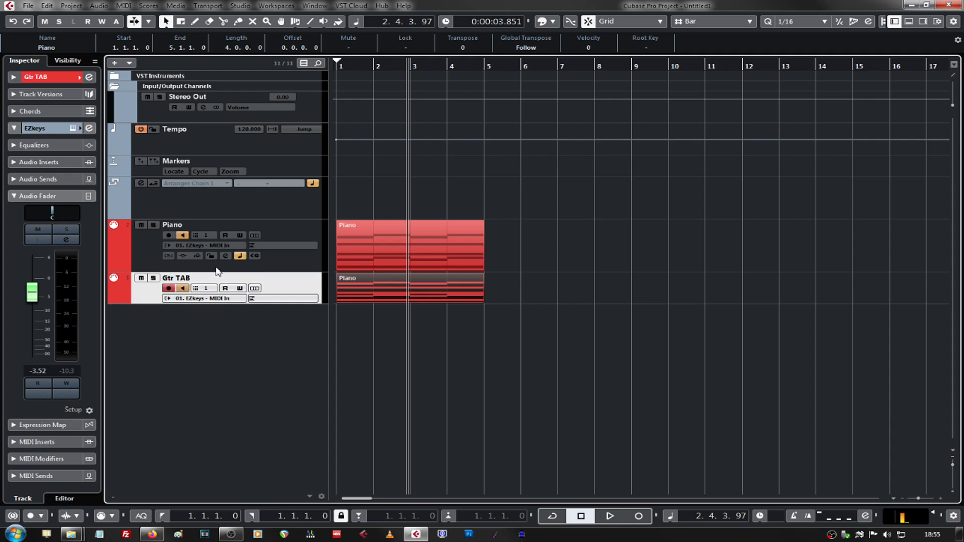
# Select the parts on the Piano and Gtr TAB tracks and open them together in the Score Editor.
pyautogui.click(506, 344)
pyautogui.moveTo(575, 370); pyautogui.dragTo(569, 336)
pyautogui.moveTo(571, 393); pyautogui.dragTo(386, 245)
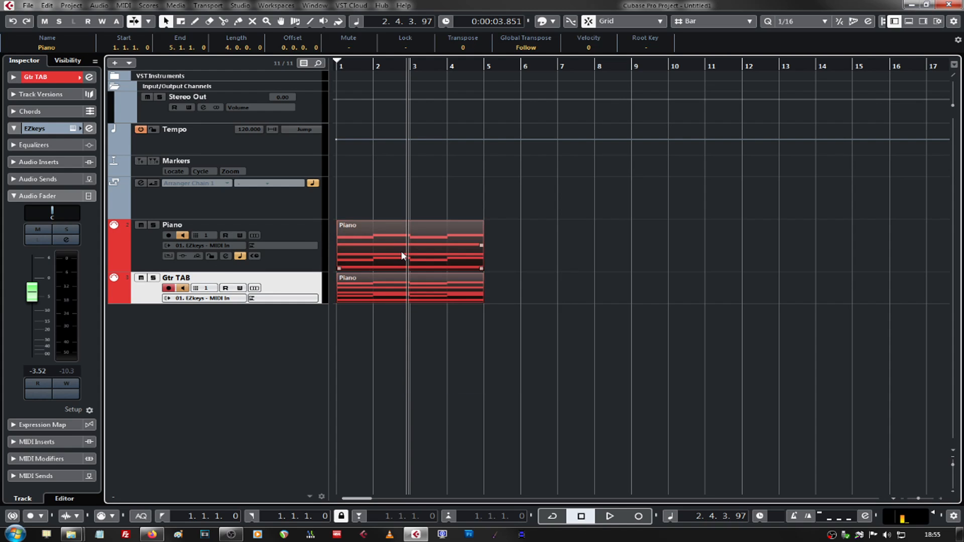
pyautogui.hotkey('ctrl', 'r')
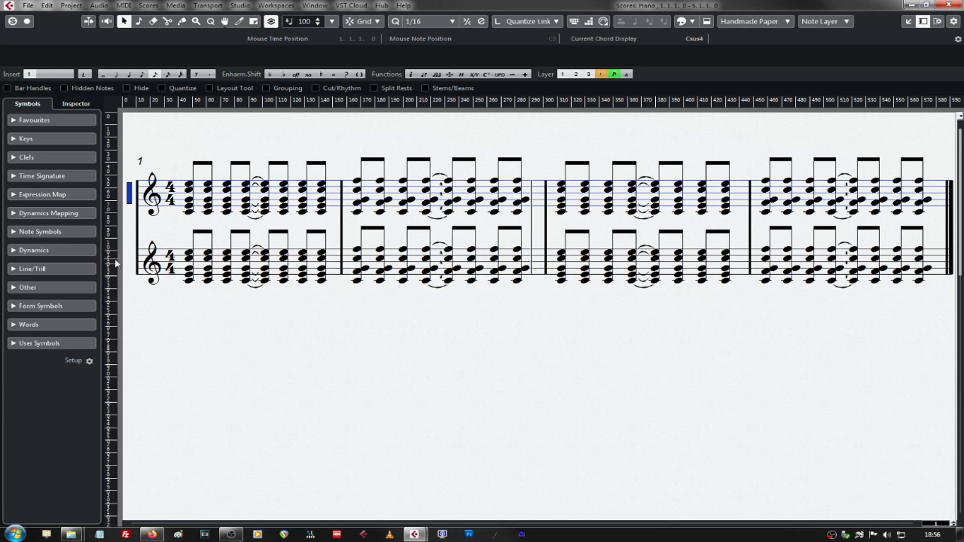
# Move the Gtr TAB staff down to widen the gap below the Piano staff, and make the Piano staff active.
pyautogui.click(128, 267)
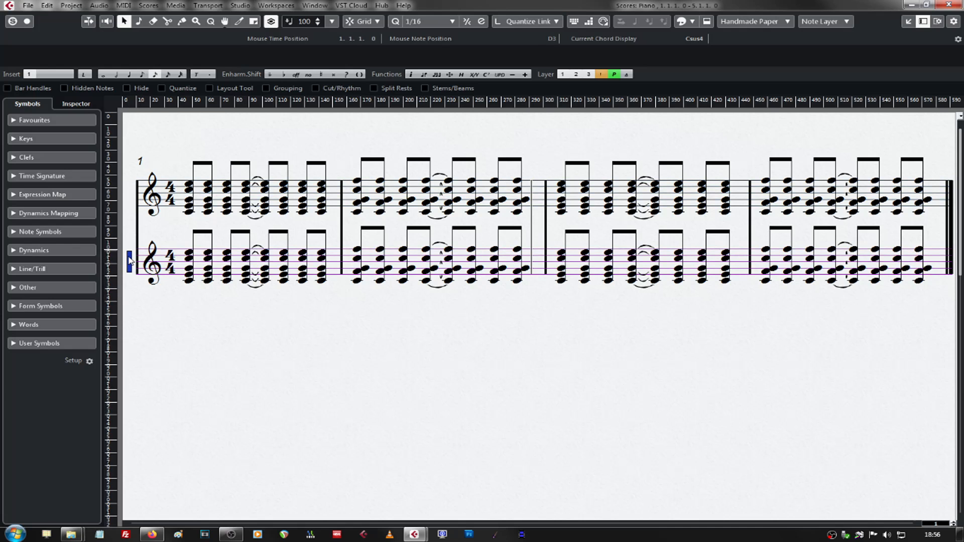
pyautogui.moveTo(129, 259); pyautogui.dragTo(129, 298)
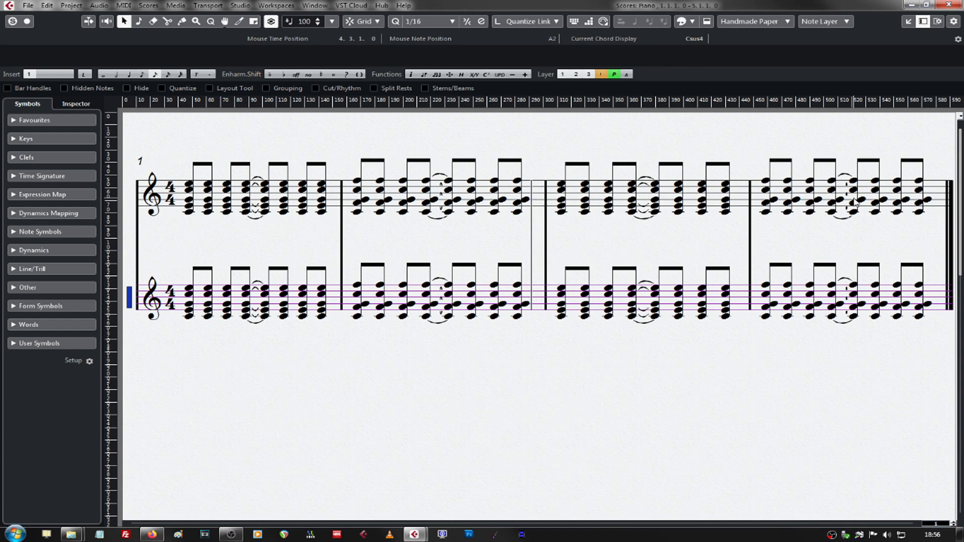
pyautogui.click(133, 193)
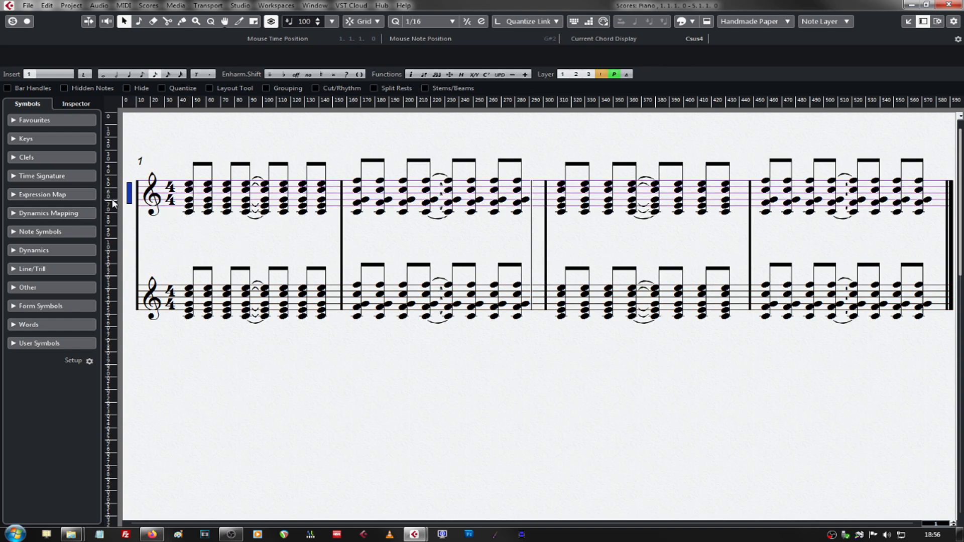
# Check the default number of bars per staff in the Scores Editing preferences, and close the preferences.
pyautogui.click(47, 6)
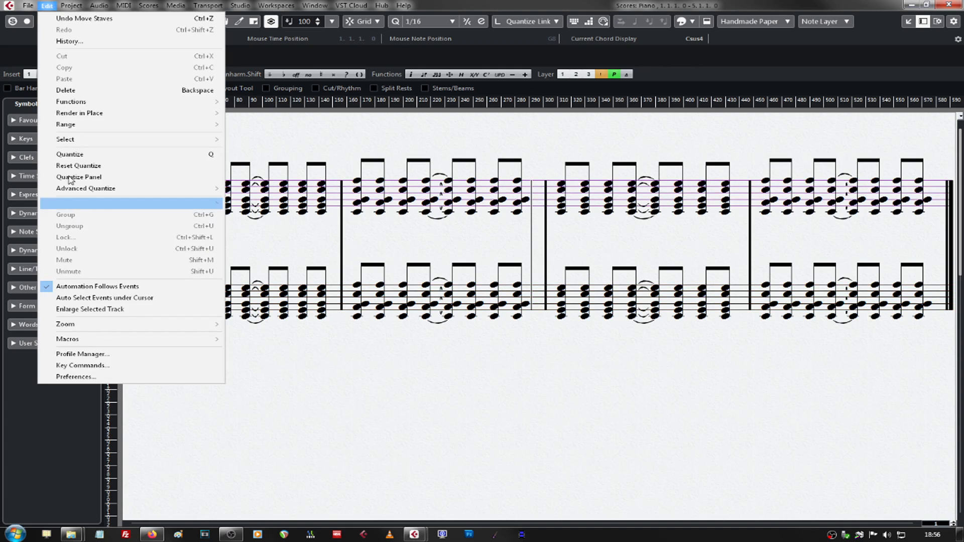
pyautogui.click(91, 378)
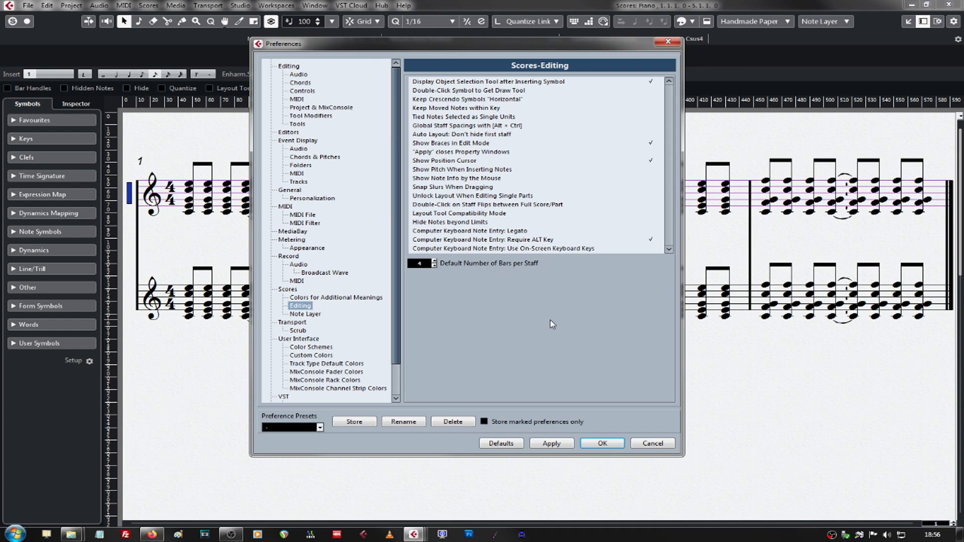
pyautogui.moveTo(442, 48); pyautogui.dragTo(466, 62)
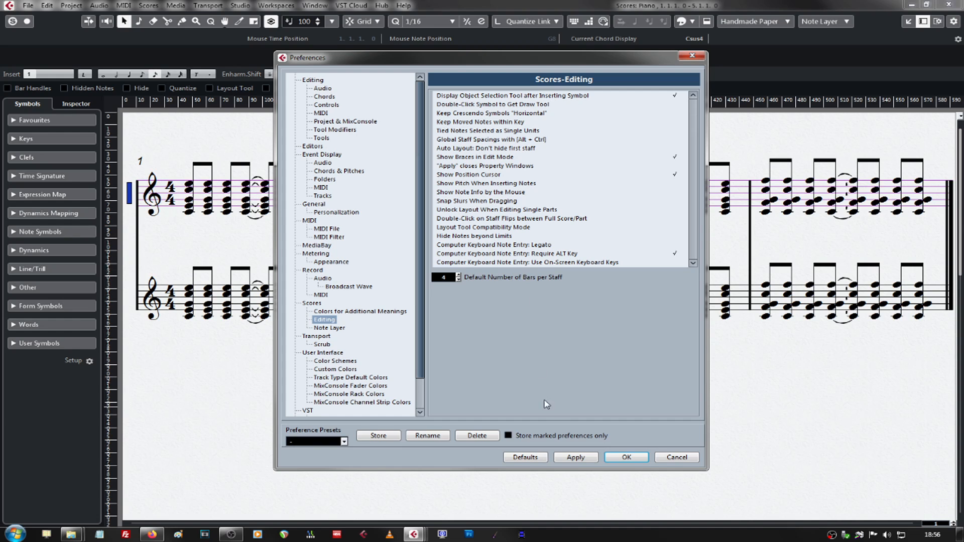
pyautogui.click(578, 459)
pyautogui.click(623, 459)
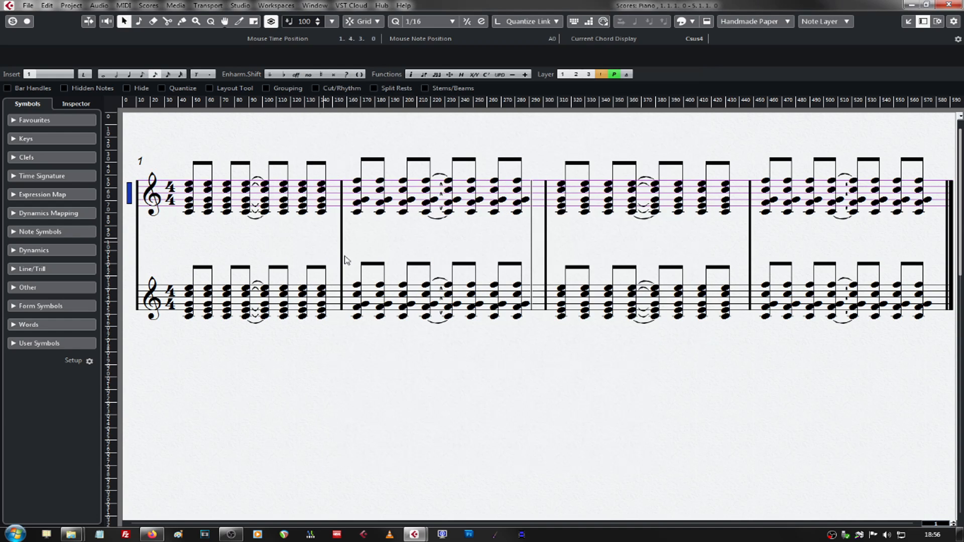
# Set the two-staff layout to 2 bars per line for all staves, and make the Gtr TAB staff active.
pyautogui.click(154, 9)
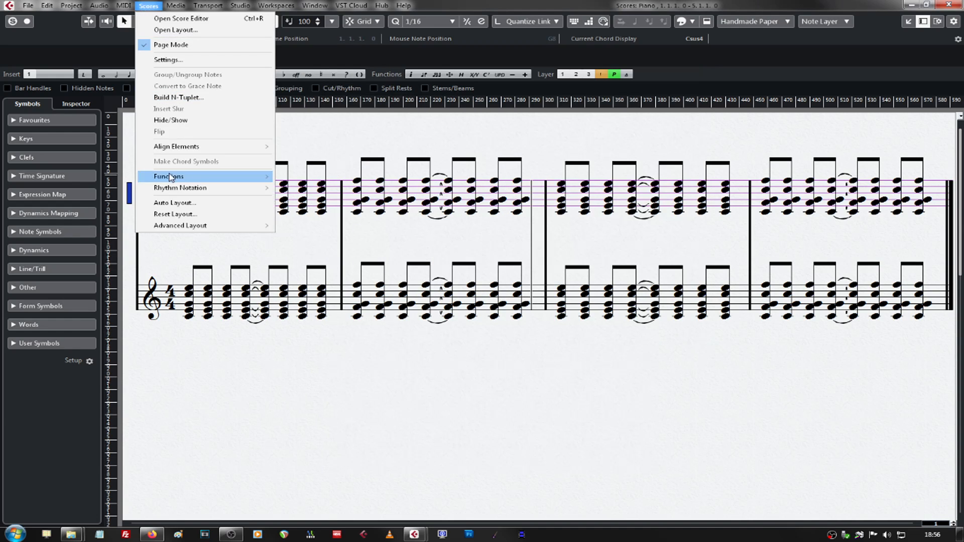
pyautogui.moveTo(261, 226)
pyautogui.click(346, 225)
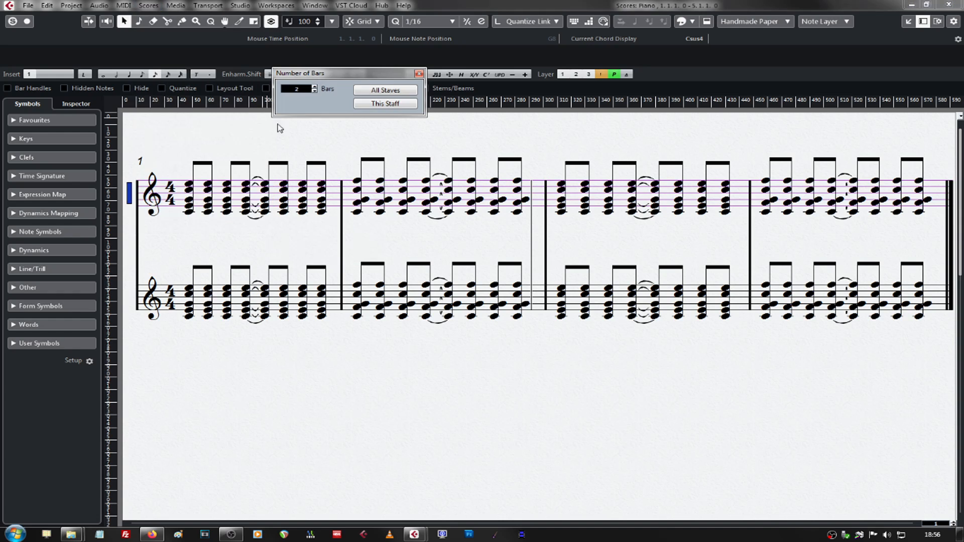
pyautogui.click(397, 94)
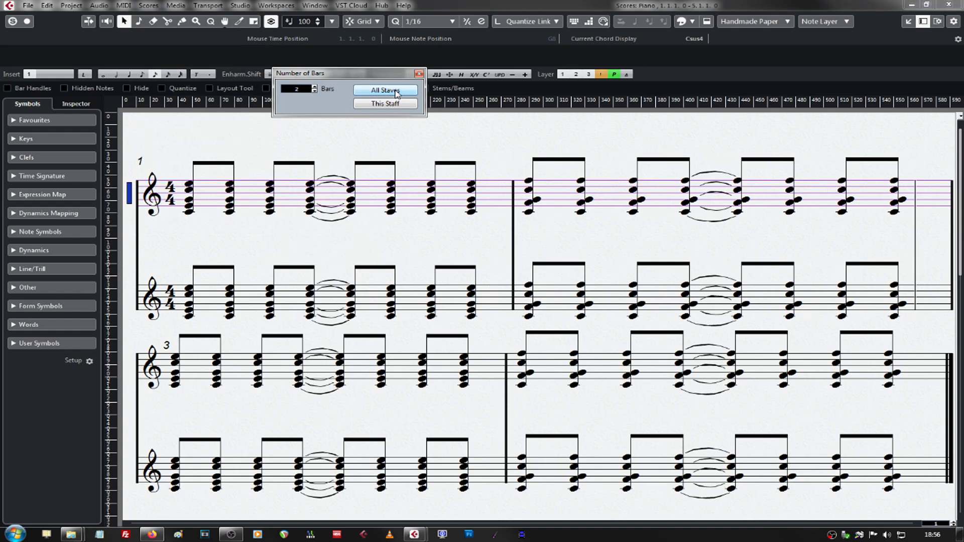
pyautogui.click(419, 74)
pyautogui.click(121, 312)
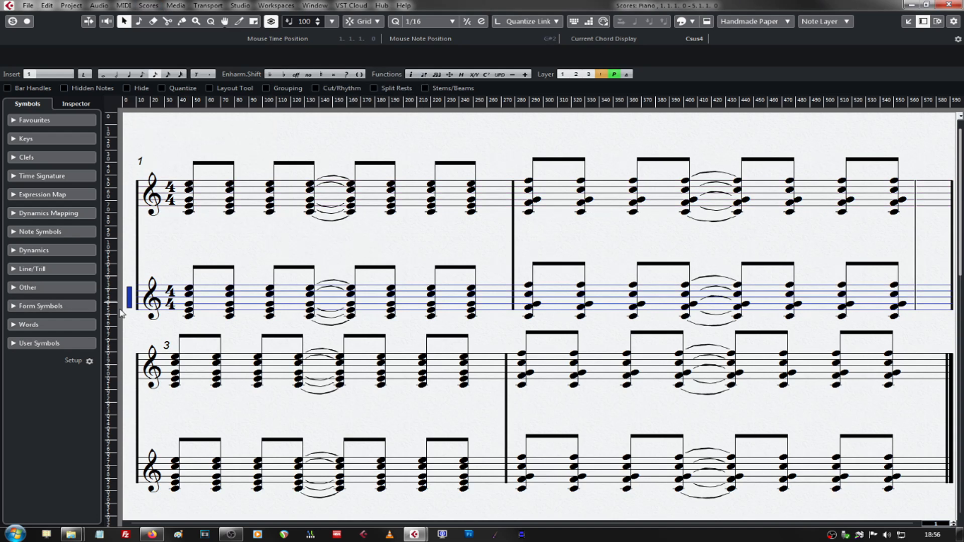
# Move the system starting at bar 3 down to widen the gap below the first system.
pyautogui.scroll(-5, 151, 301)
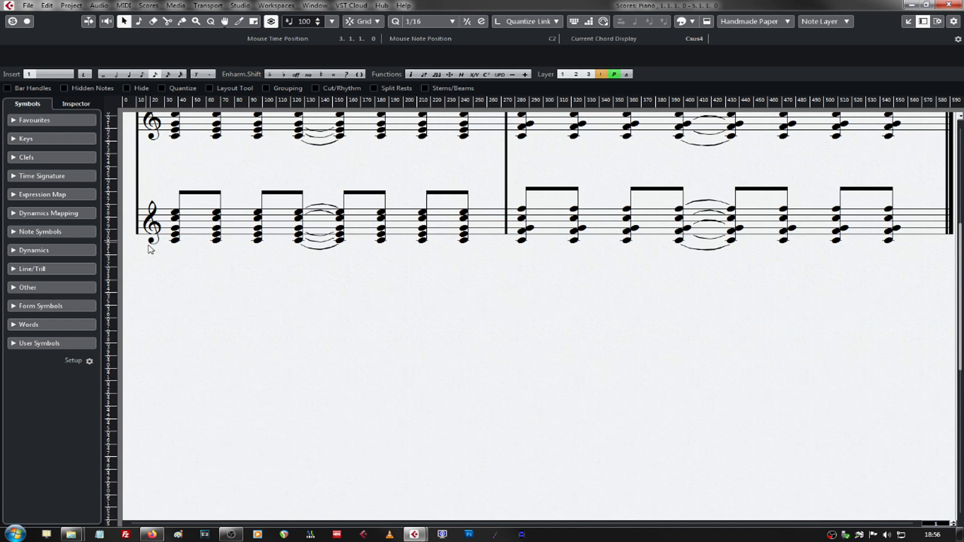
pyautogui.click(129, 132)
pyautogui.scroll(5, 142, 151)
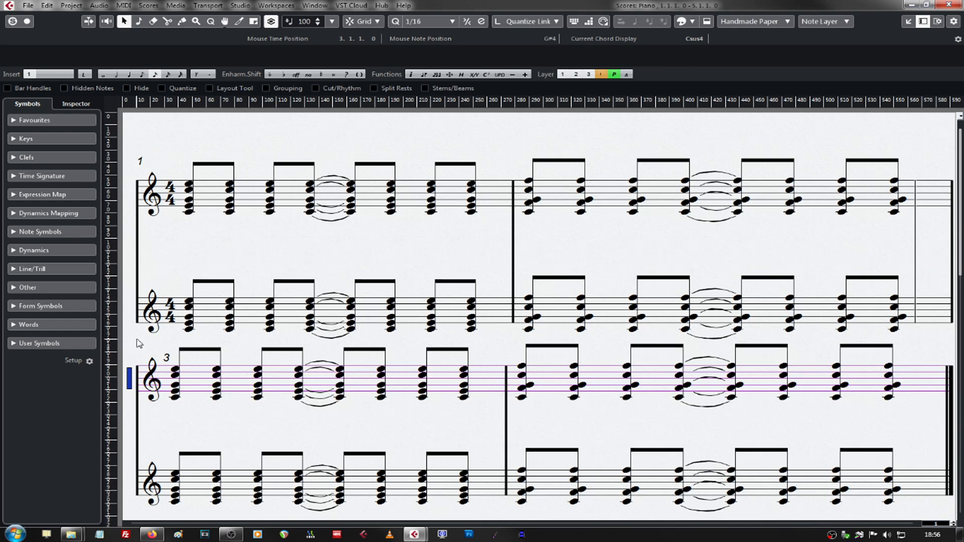
pyautogui.click(131, 313)
pyautogui.click(130, 198)
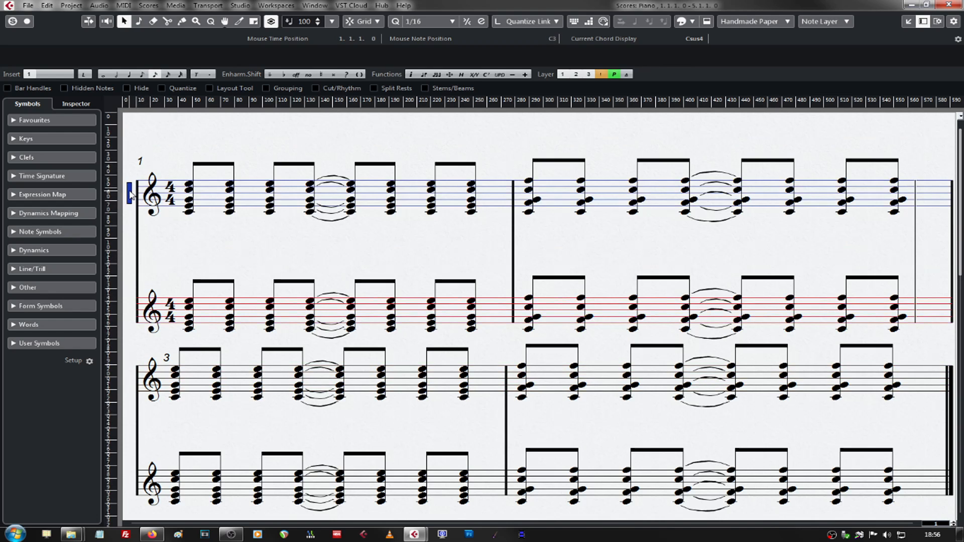
pyautogui.click(129, 308)
pyautogui.click(130, 380)
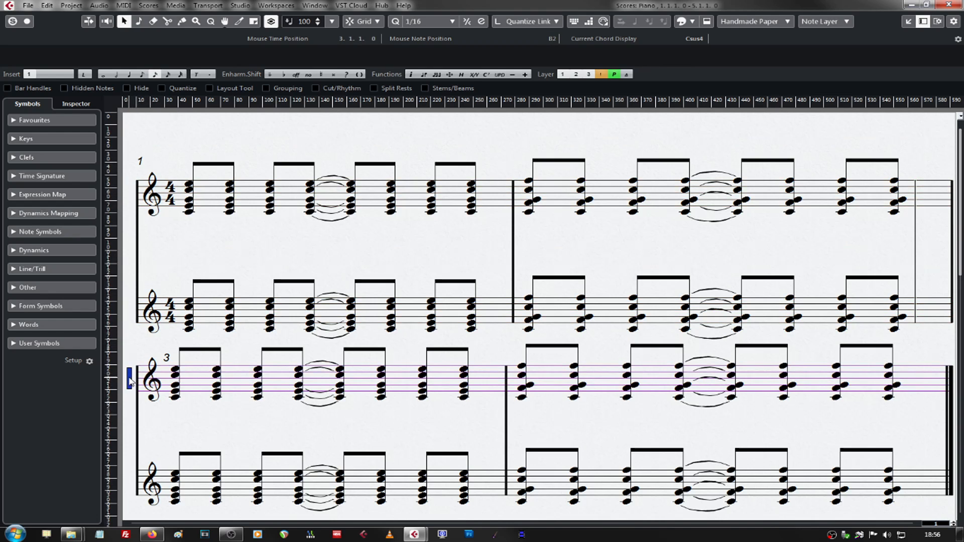
pyautogui.moveTo(129, 382); pyautogui.dragTo(132, 415)
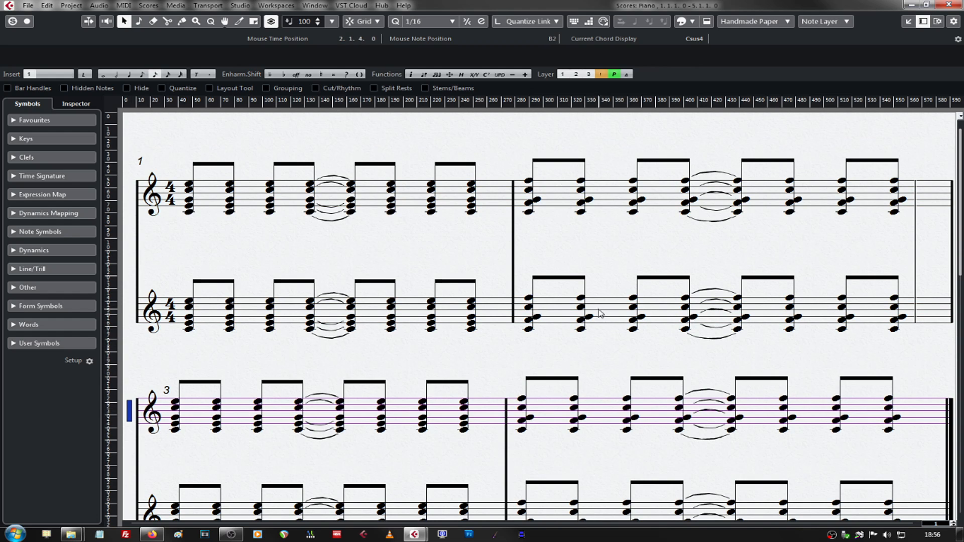
# Select all the notes in bars 1 and 2 on both staves and review their note properties.
pyautogui.moveTo(906, 350); pyautogui.dragTo(523, 166)
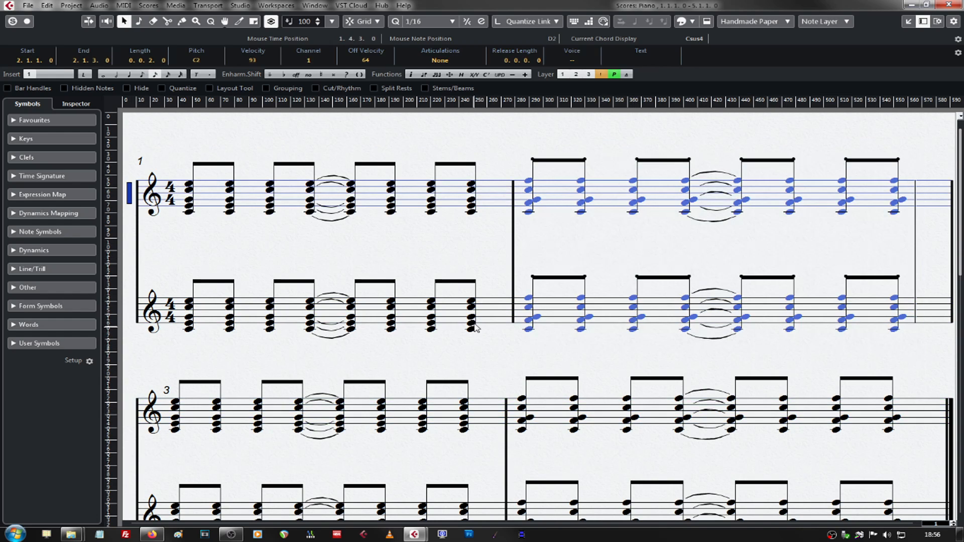
pyautogui.moveTo(479, 347); pyautogui.dragTo(181, 146)
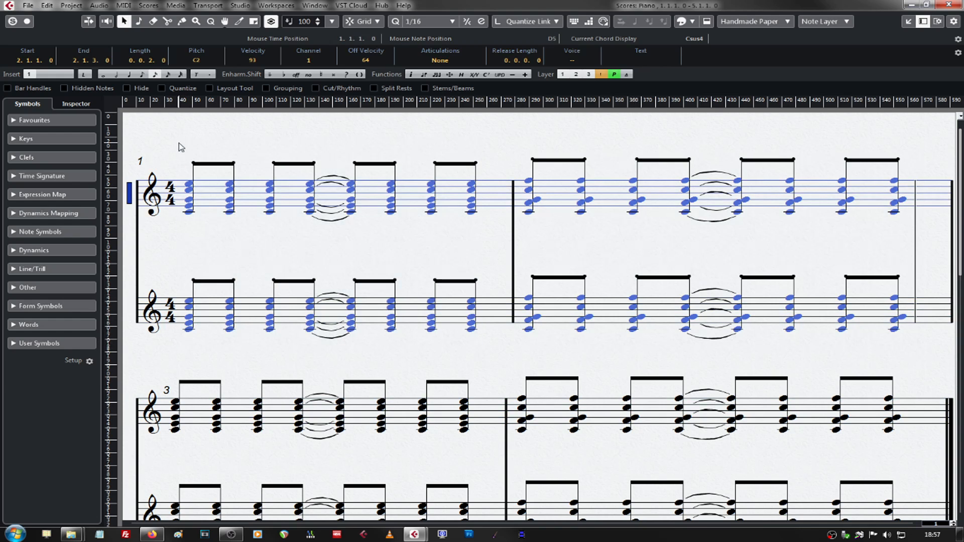
pyautogui.rightClick(188, 304)
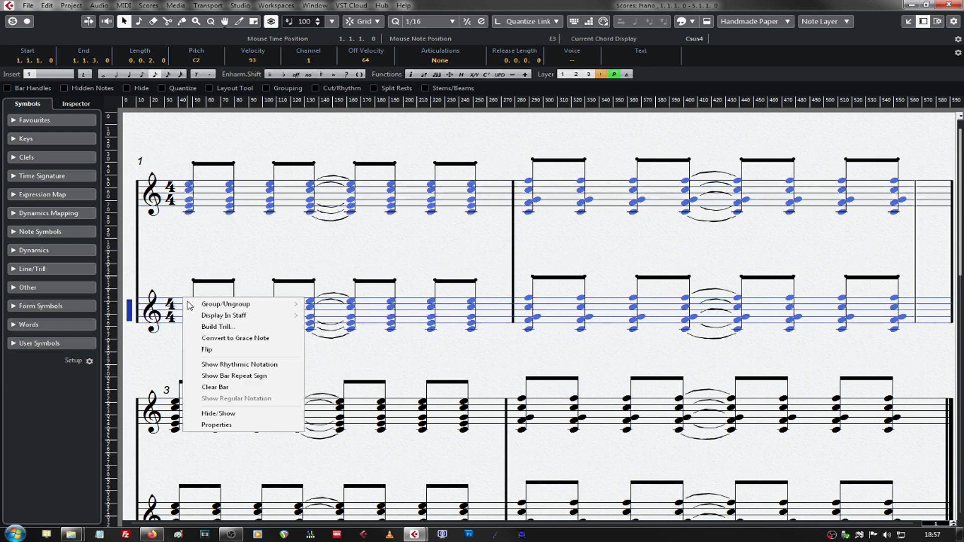
pyautogui.click(241, 425)
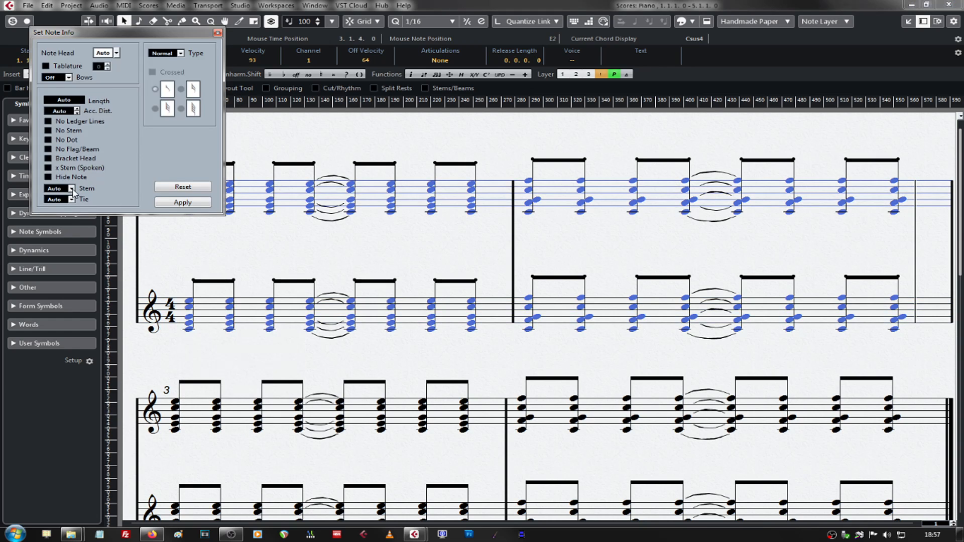
pyautogui.click(218, 33)
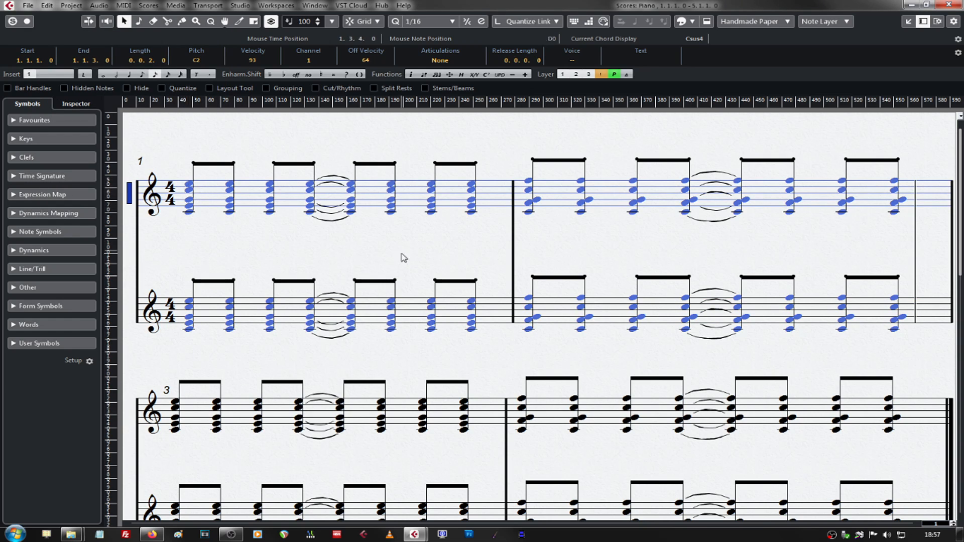
# Set the stem direction of the selected notes in bars 1 and 2 to Down and close the note settings.
pyautogui.rightClick(191, 186)
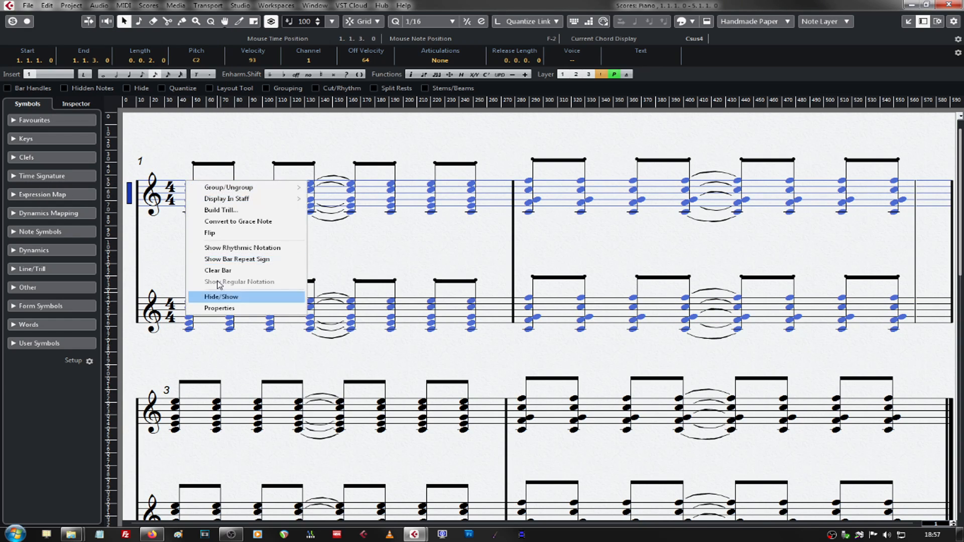
pyautogui.click(220, 308)
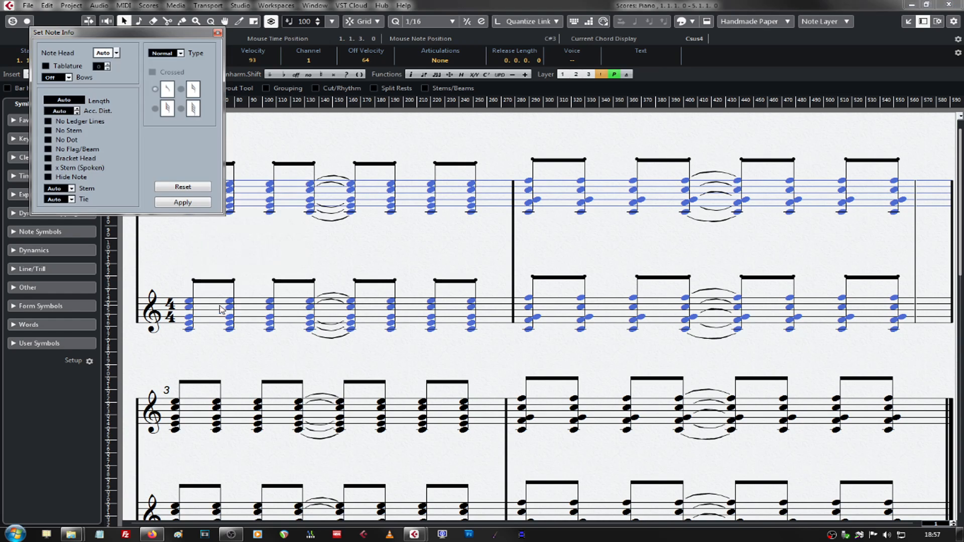
pyautogui.click(72, 189)
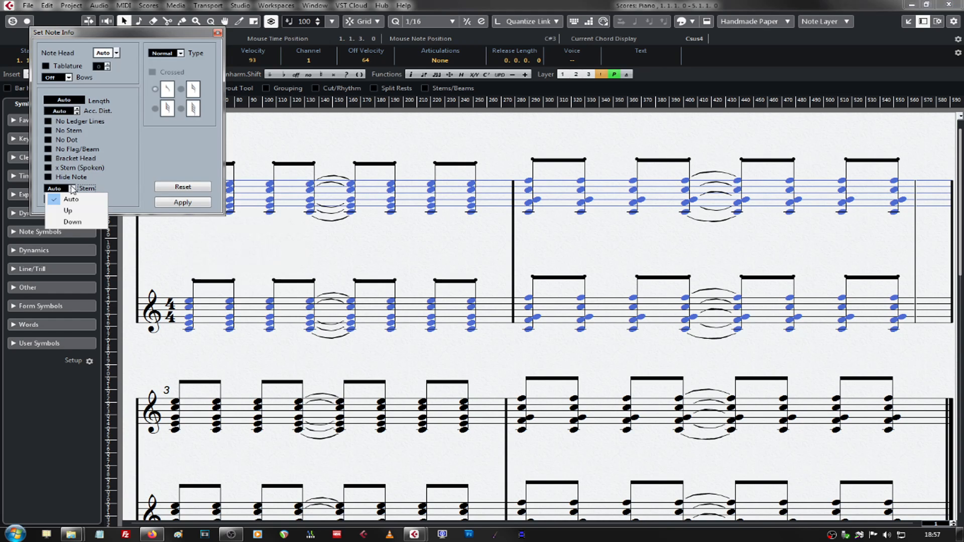
pyautogui.click(73, 222)
pyautogui.click(183, 203)
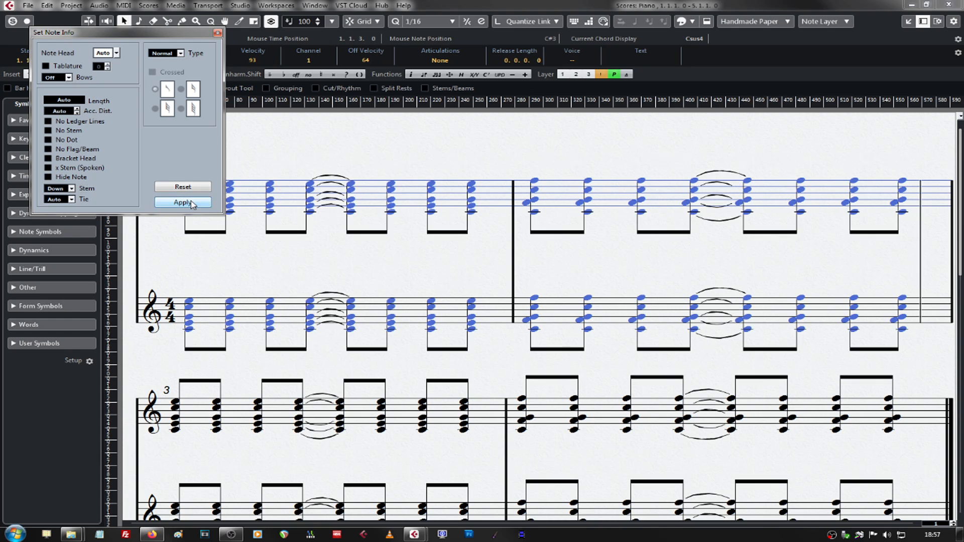
pyautogui.click(217, 33)
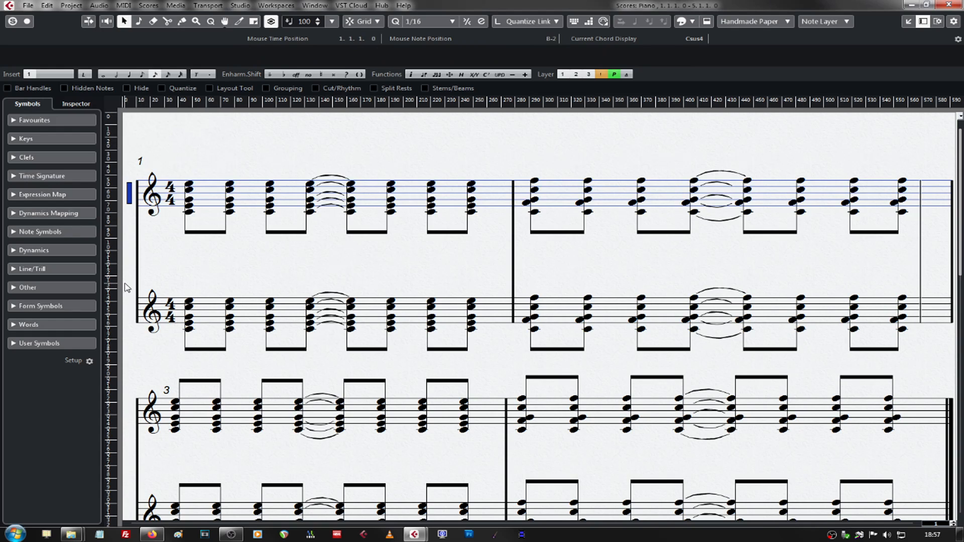
# Turn on Tablature Mode with the Guitar instrument for the Gtr TAB staff, and check its main settings.
pyautogui.click(130, 311)
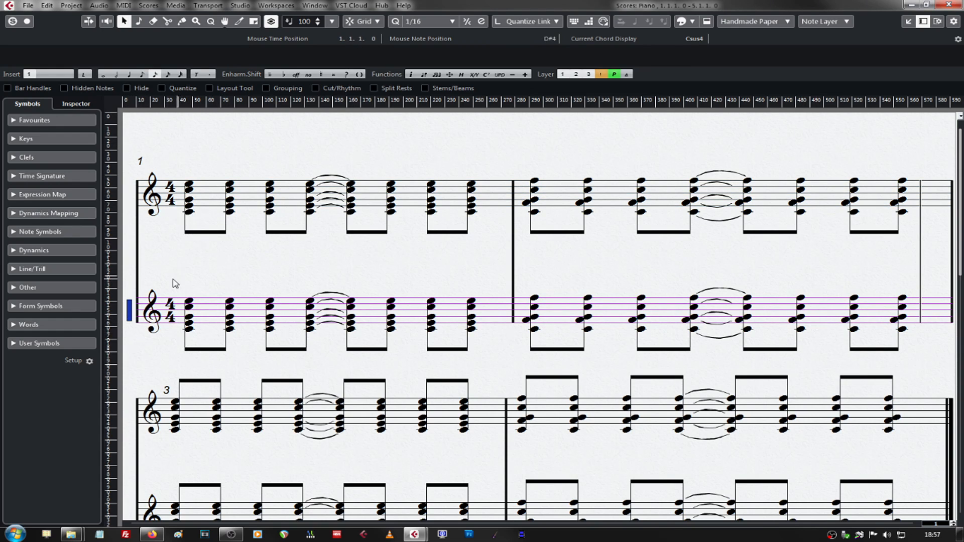
pyautogui.doubleClick(130, 312)
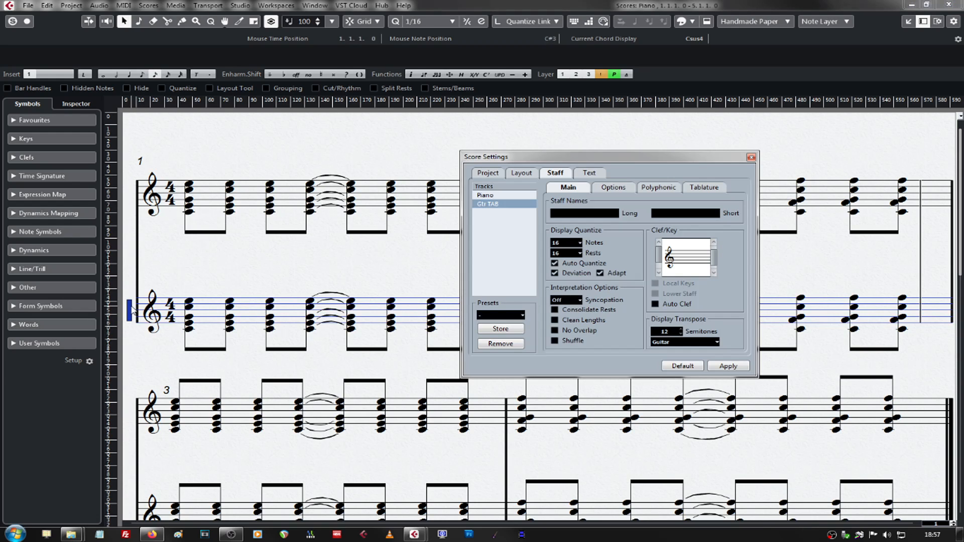
pyautogui.click(713, 188)
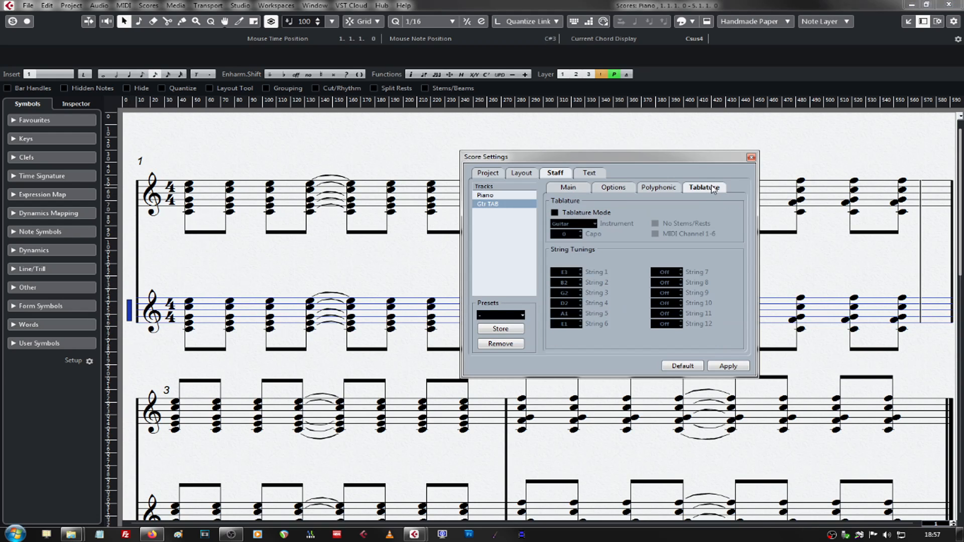
pyautogui.click(581, 215)
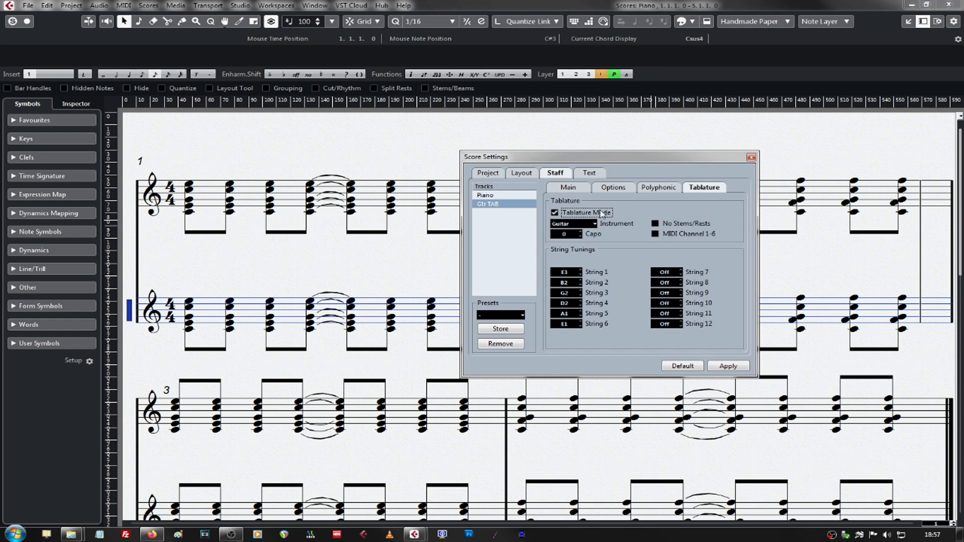
pyautogui.click(736, 367)
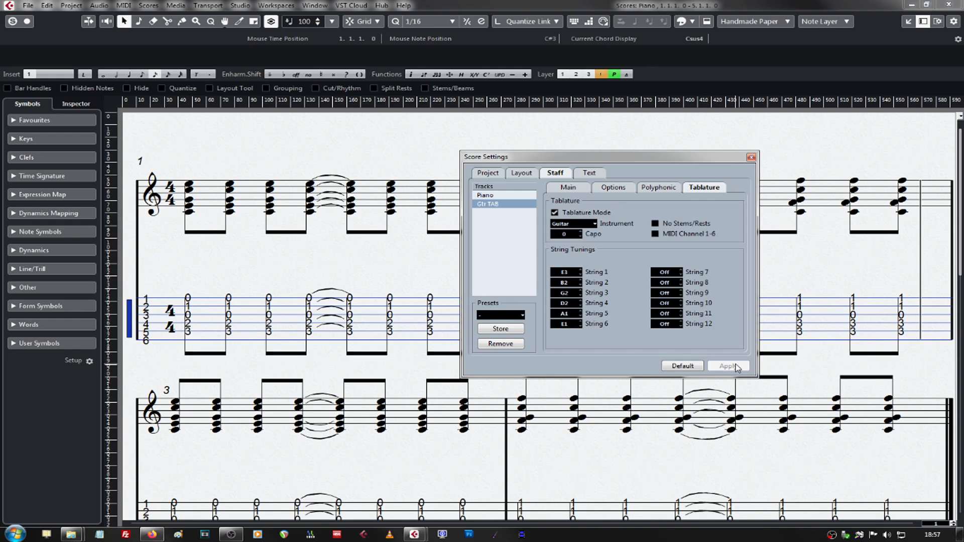
pyautogui.click(568, 190)
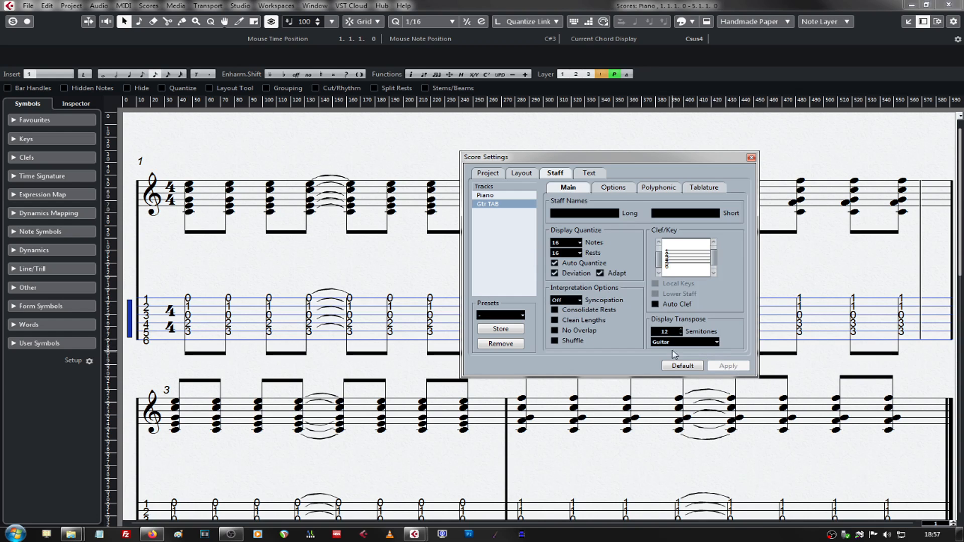
pyautogui.click(751, 158)
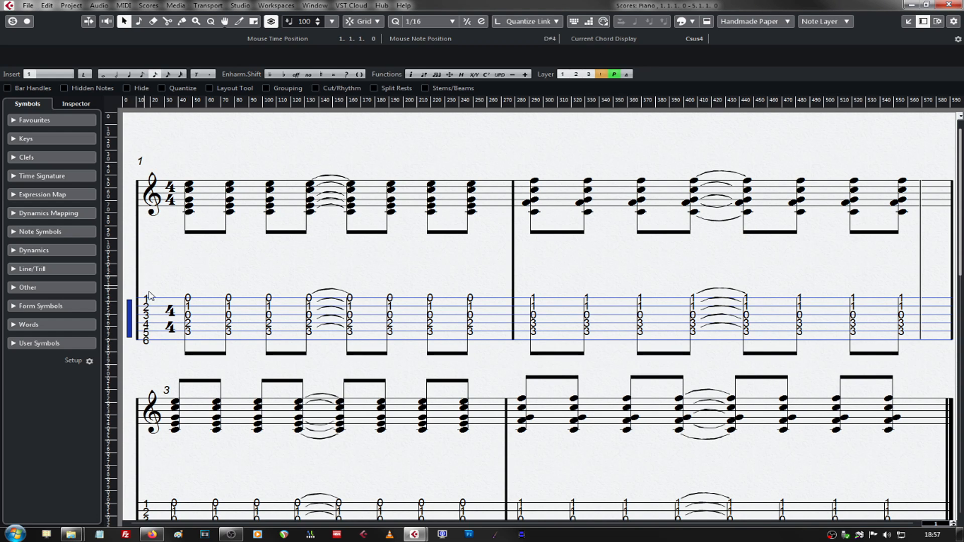
# Move the first system's TAB staff up closer to the Piano staff, and move the bar 3 system further down.
pyautogui.moveTo(133, 308); pyautogui.dragTo(133, 275)
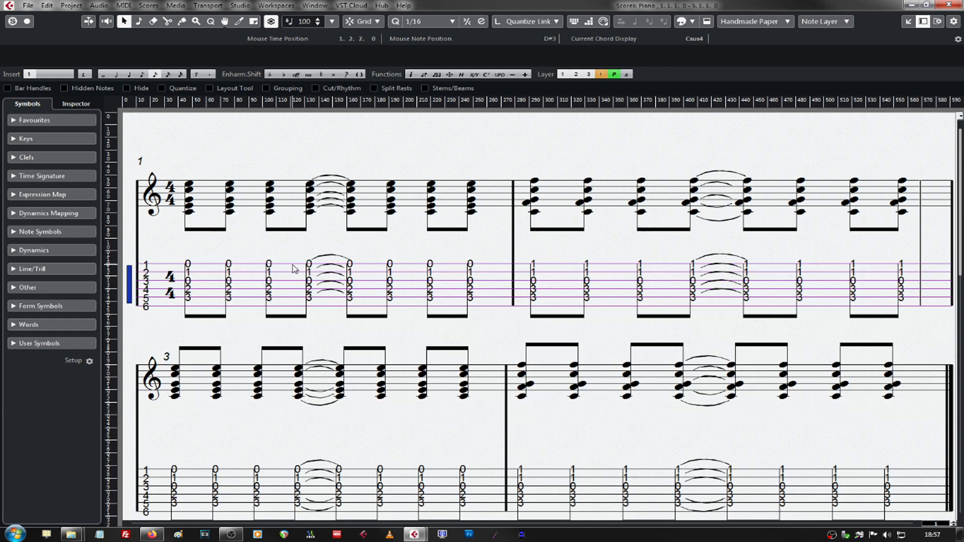
pyautogui.click(132, 382)
pyautogui.moveTo(129, 387); pyautogui.dragTo(128, 400)
pyautogui.moveTo(129, 417); pyautogui.dragTo(129, 478)
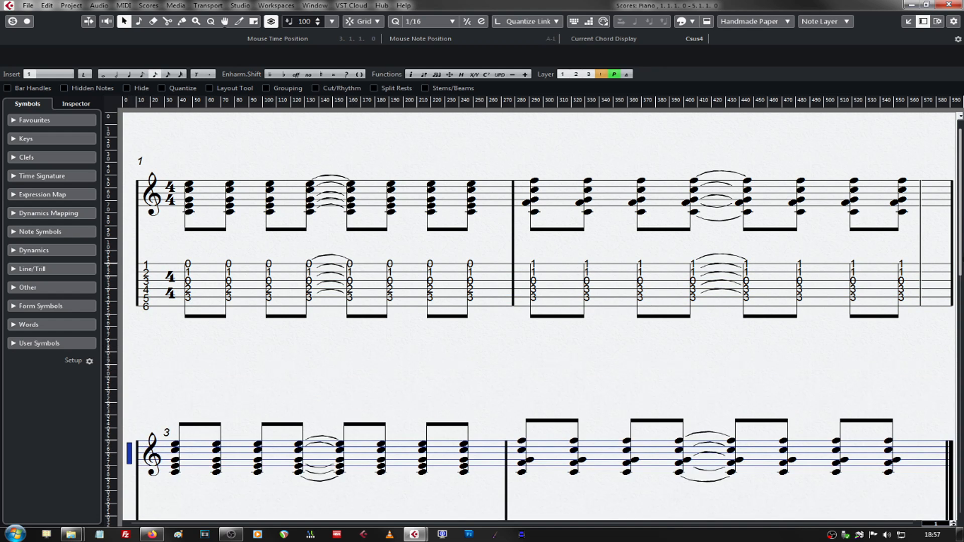
# Move the second system's TAB staff up closer to the Piano staff above it.
pyautogui.scroll(-5, 492, 292)
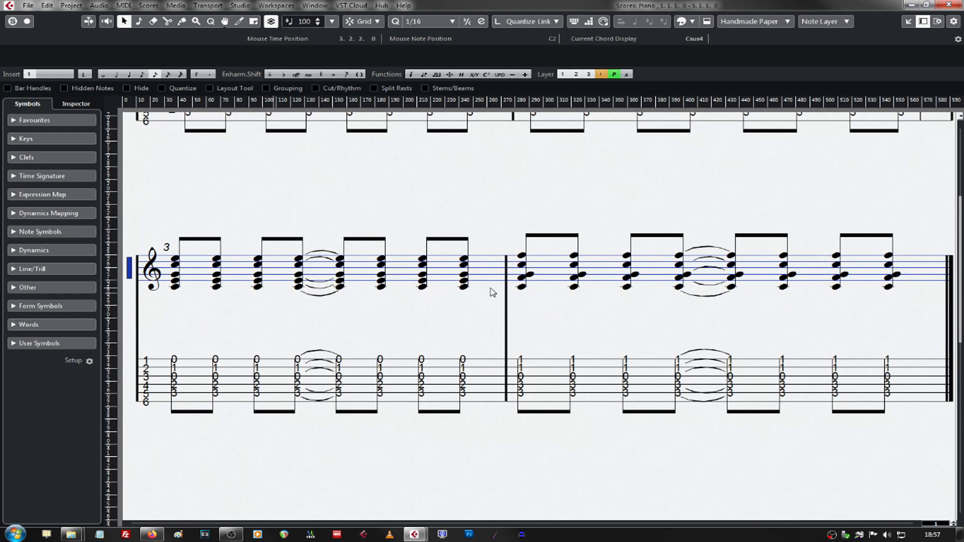
pyautogui.moveTo(129, 384); pyautogui.dragTo(135, 346)
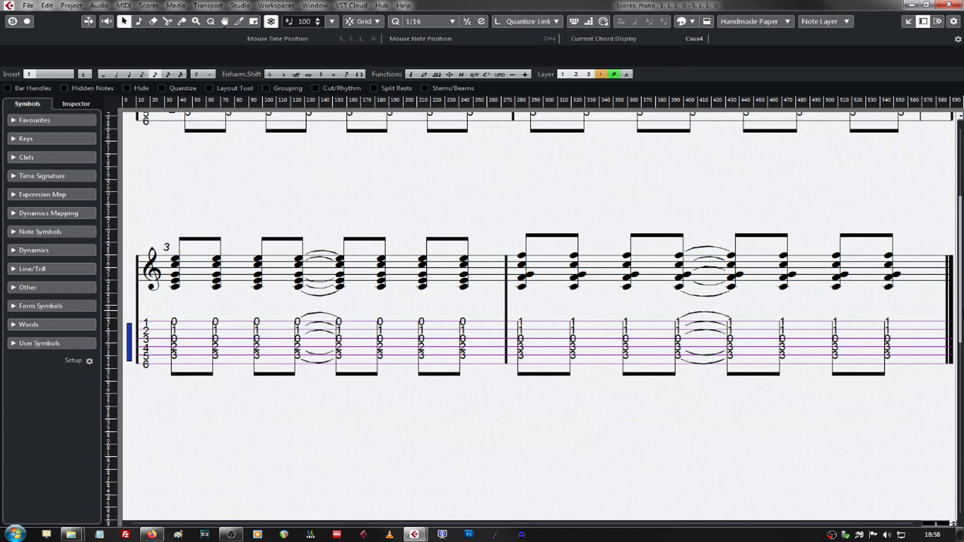
pyautogui.scroll(5, 537, 316)
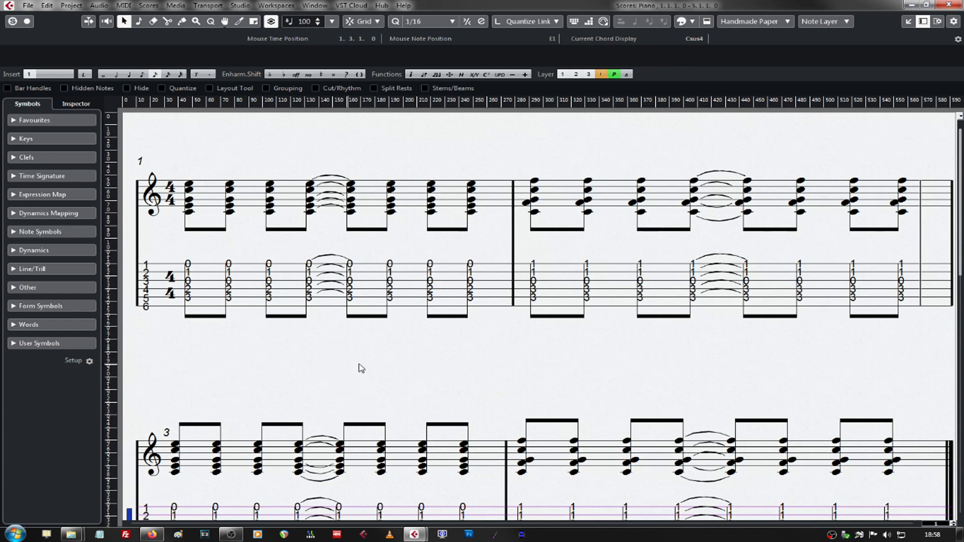
# Move bar number 3 to just above the clef at the start of its line, and look through the element alignment options.
pyautogui.click(166, 426)
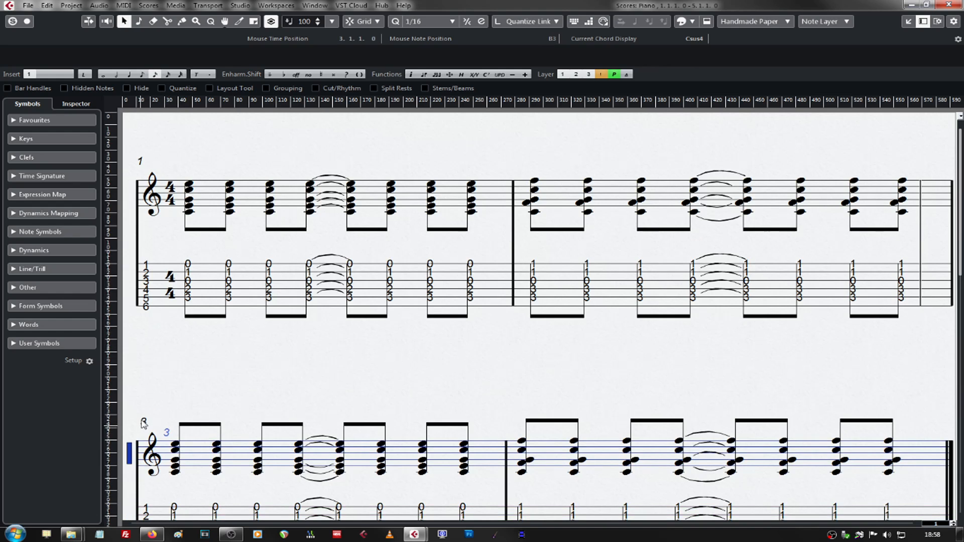
pyautogui.moveTo(165, 432); pyautogui.dragTo(142, 423)
pyautogui.click(151, 6)
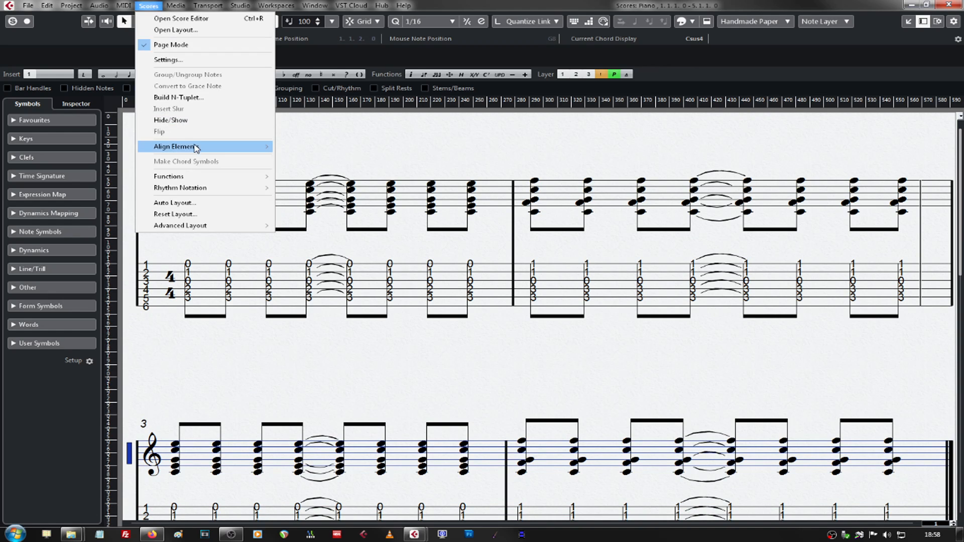
pyautogui.moveTo(201, 151)
pyautogui.click(326, 192)
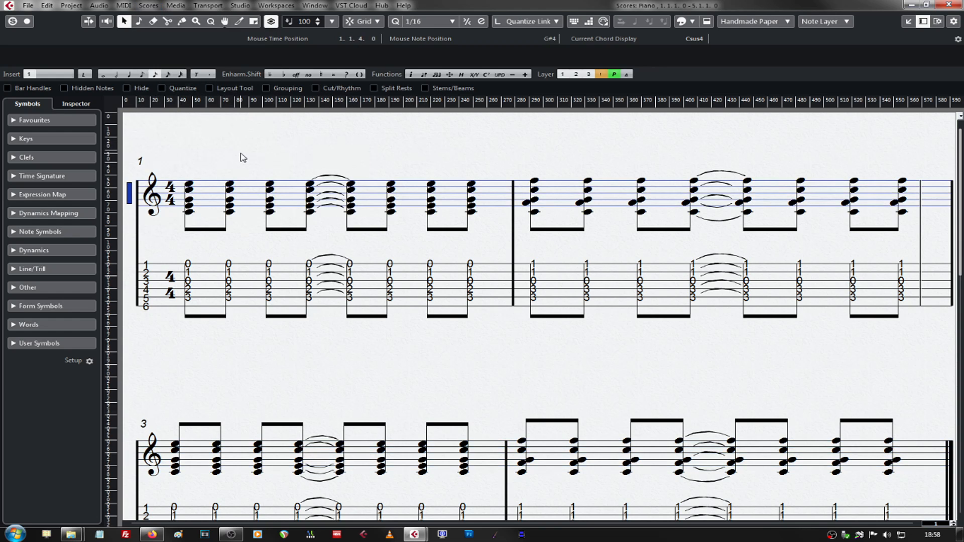
# Move the first system down to free space above it, and place a guitar symbol above bar 1 of the upper staff.
pyautogui.moveTo(129, 193); pyautogui.dragTo(132, 228)
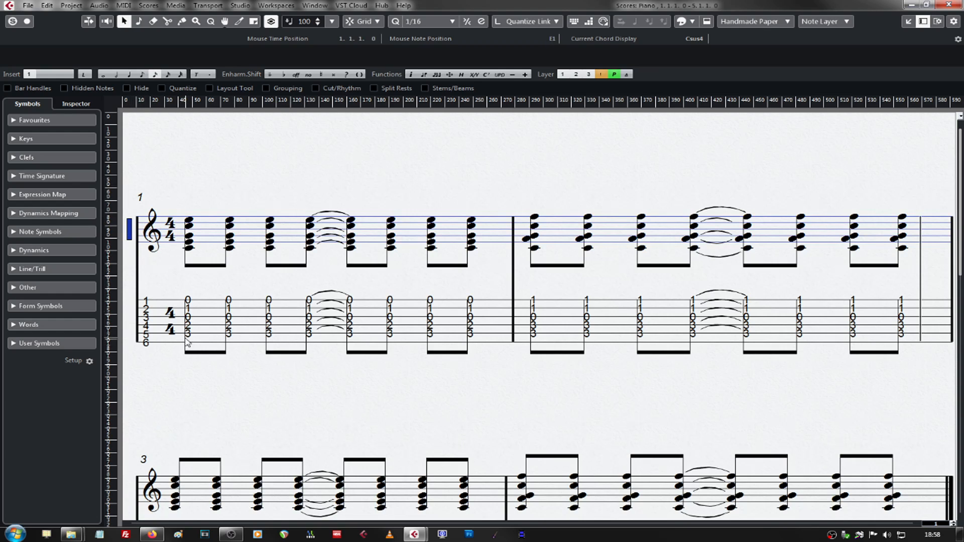
pyautogui.click(48, 287)
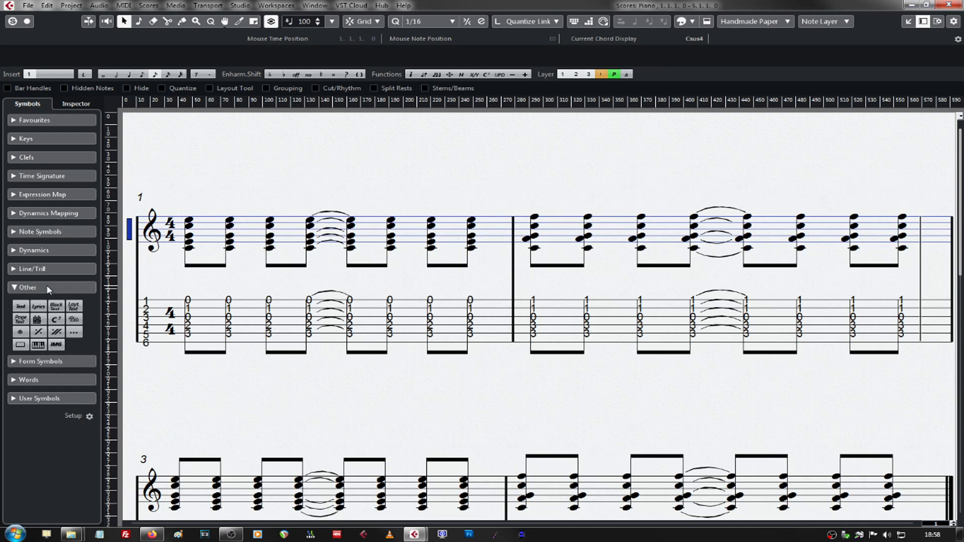
pyautogui.click(37, 321)
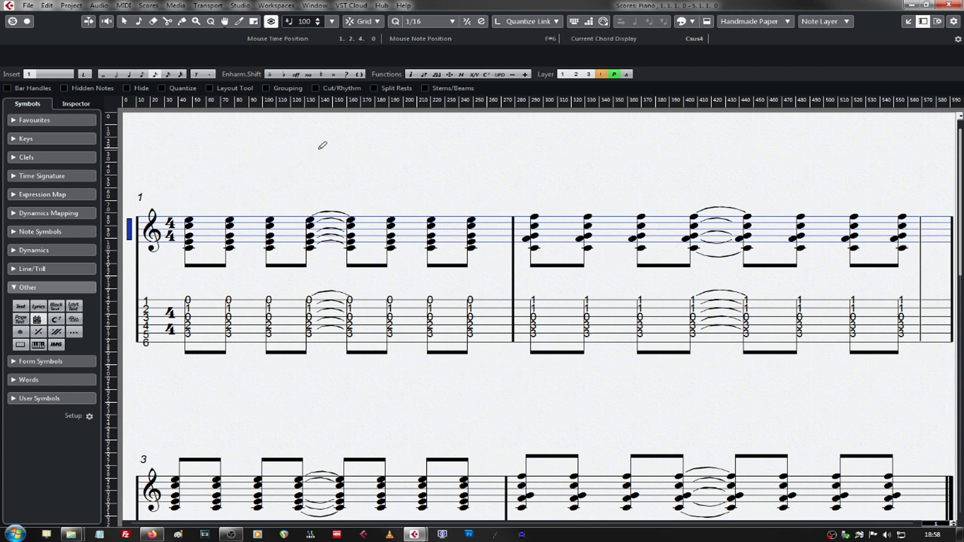
pyautogui.click(270, 163)
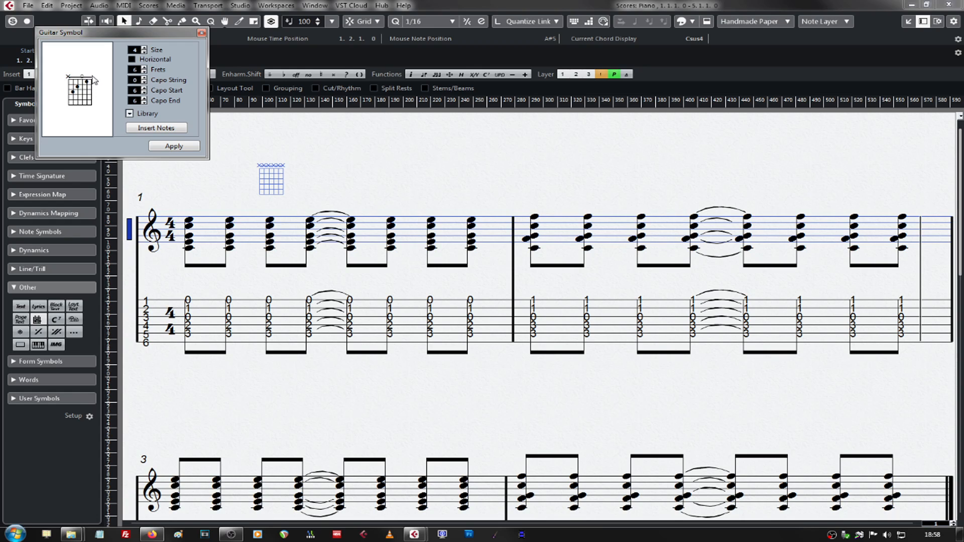
# Define the guitar symbol as an open C chord at size 6, and move the diagram above bar 1's first chord.
pyautogui.click(130, 114)
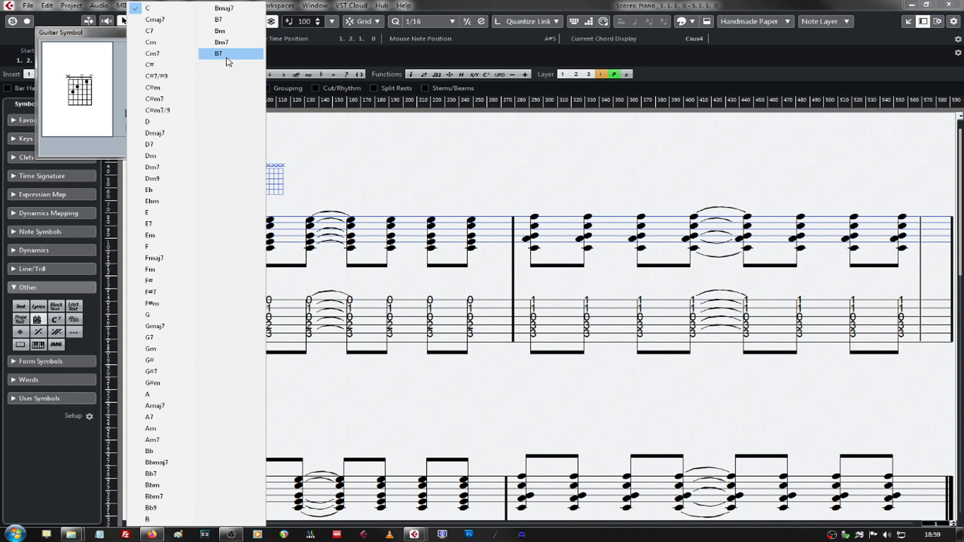
pyautogui.click(103, 138)
pyautogui.click(168, 149)
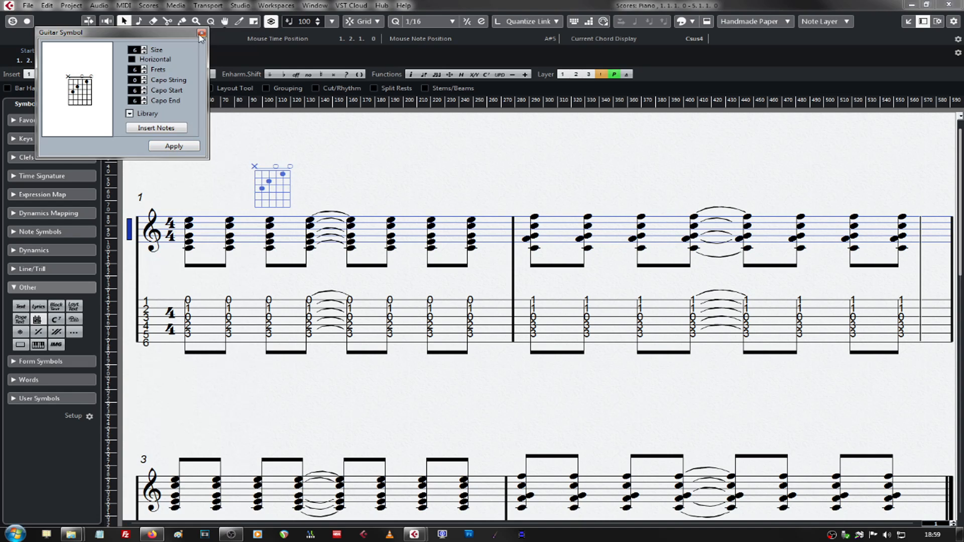
pyautogui.click(202, 33)
pyautogui.moveTo(279, 197); pyautogui.dragTo(213, 196)
pyautogui.click(272, 185)
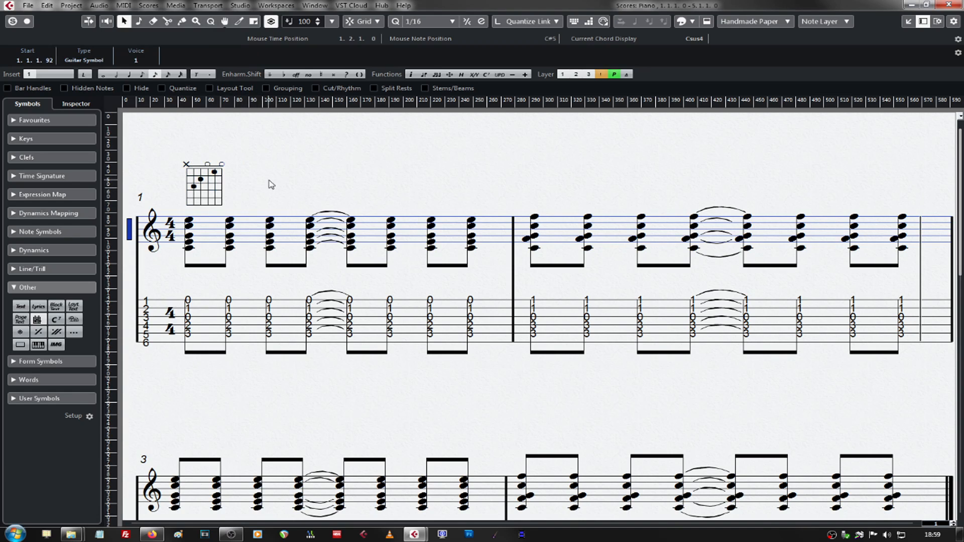
# Turn on Acoustic Feedback and audition the lowest note of the first chord in the tablature staff.
pyautogui.click(188, 333)
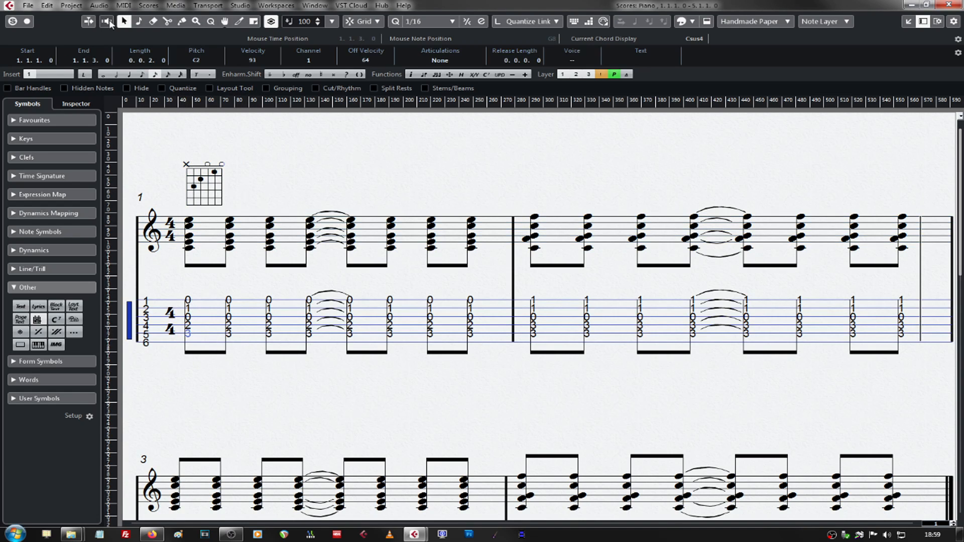
pyautogui.click(107, 21)
pyautogui.click(283, 174)
pyautogui.click(190, 337)
pyautogui.click(284, 173)
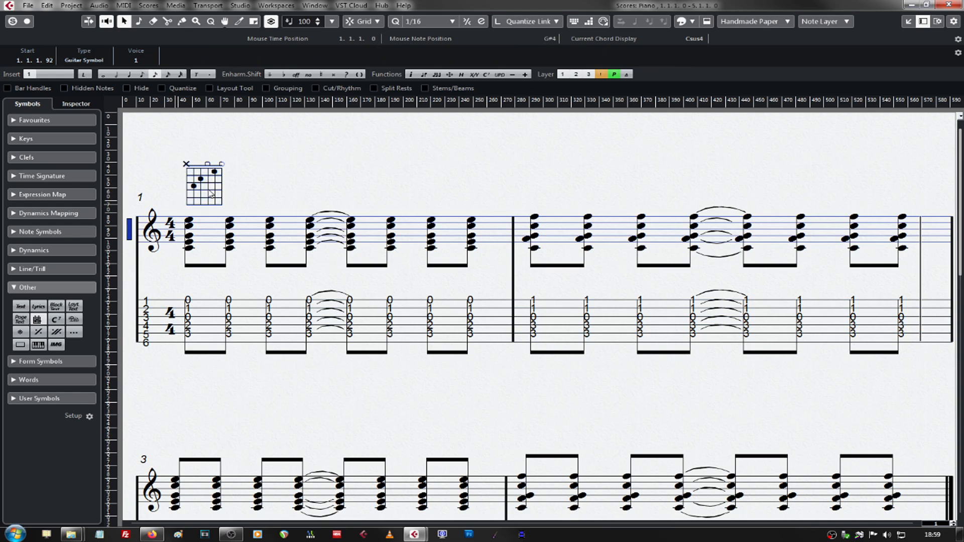
# Add a C major chord symbol above the bar 1 guitar diagram and centre it over the diagram.
pyautogui.click(58, 323)
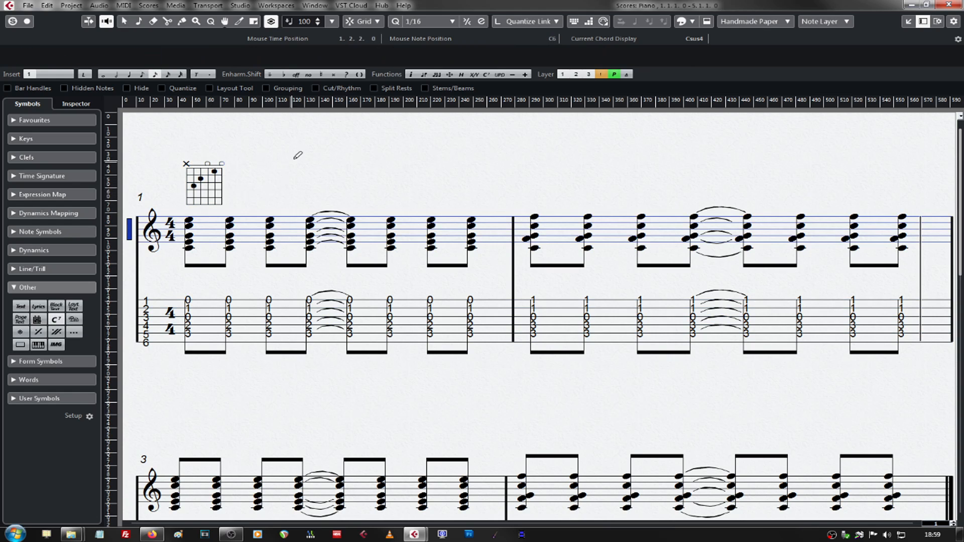
pyautogui.click(211, 143)
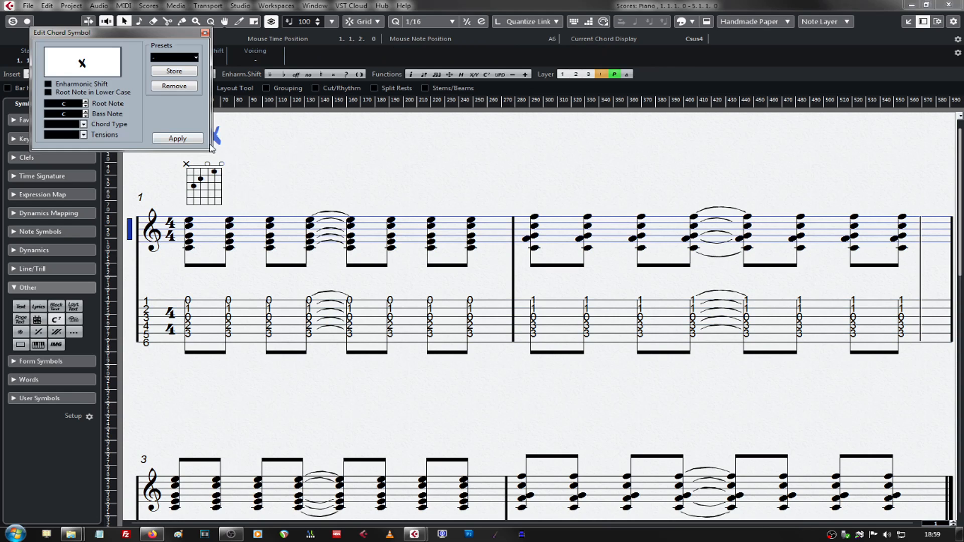
pyautogui.click(84, 124)
pyautogui.click(95, 138)
pyautogui.click(180, 138)
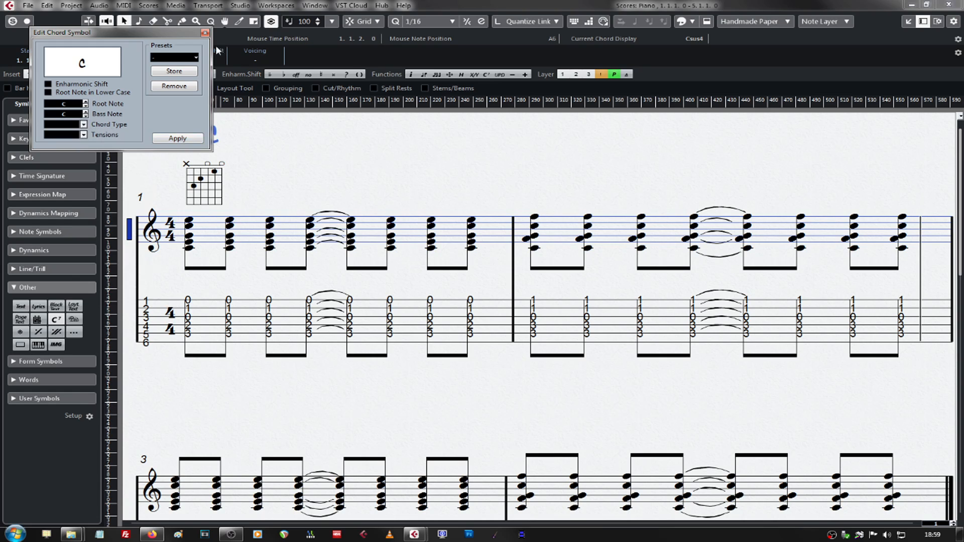
pyautogui.click(205, 34)
pyautogui.moveTo(214, 137); pyautogui.dragTo(205, 147)
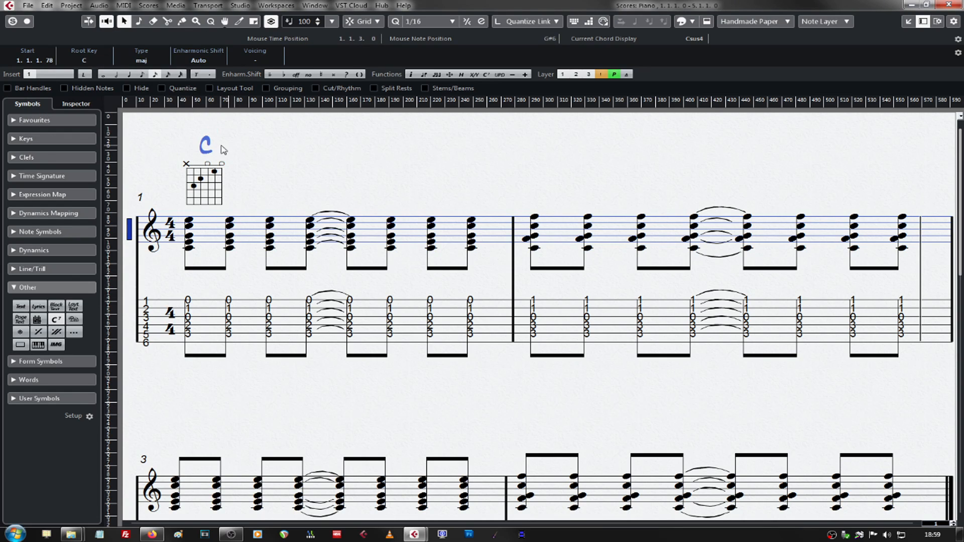
pyautogui.click(270, 155)
pyautogui.rightClick(208, 148)
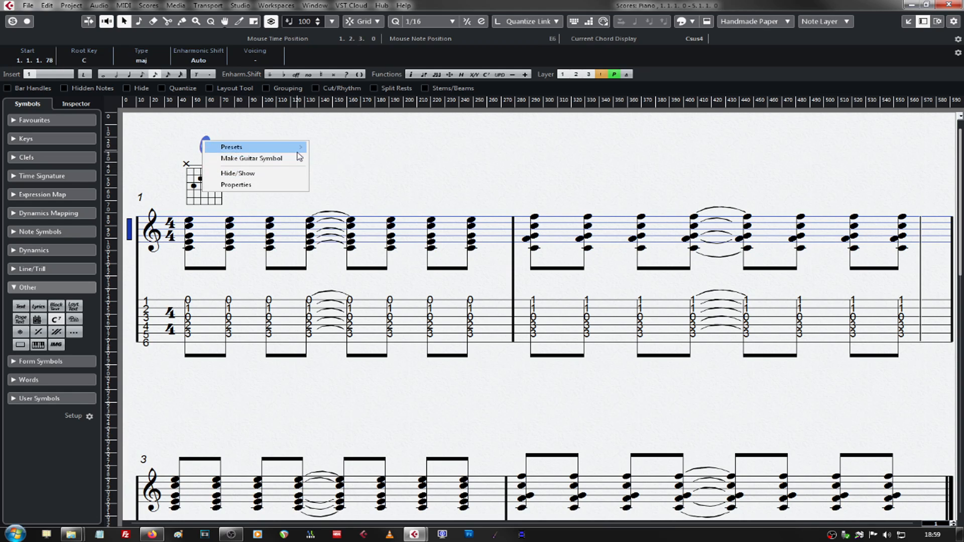
pyautogui.moveTo(299, 153)
pyautogui.click(382, 206)
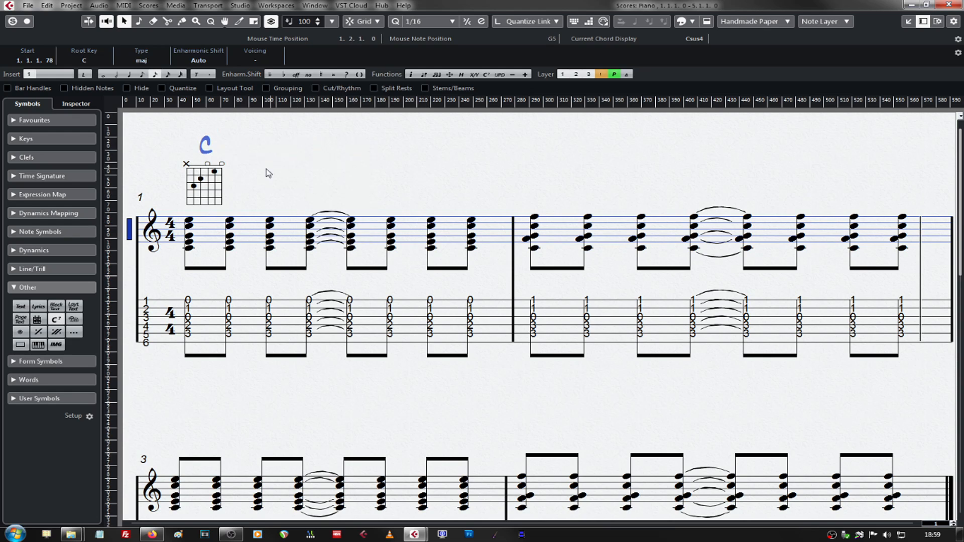
pyautogui.click(270, 149)
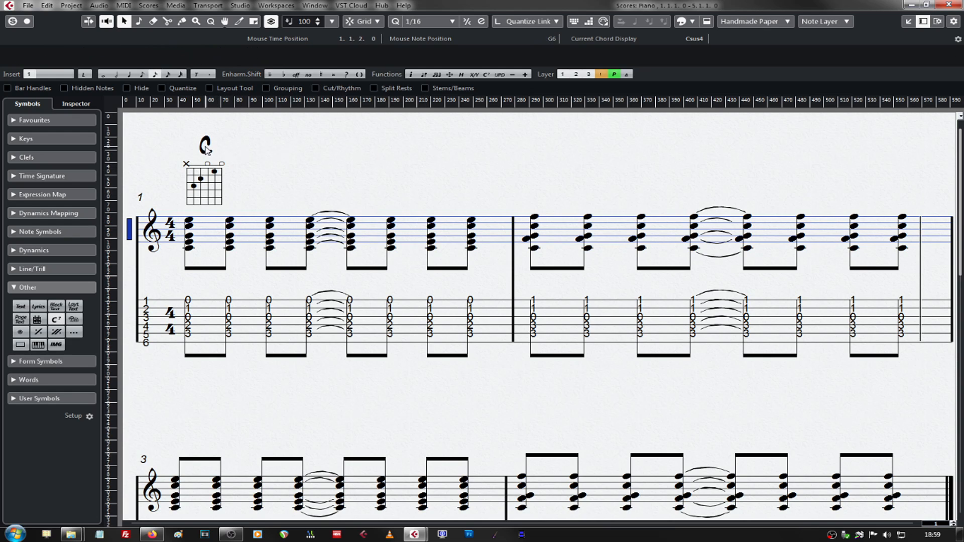
# Copy the C chord symbol together with its guitar diagram to above the first chord of bar 2.
pyautogui.click(206, 147)
pyautogui.click(267, 151)
pyautogui.click(209, 196)
pyautogui.click(238, 197)
pyautogui.click(211, 193)
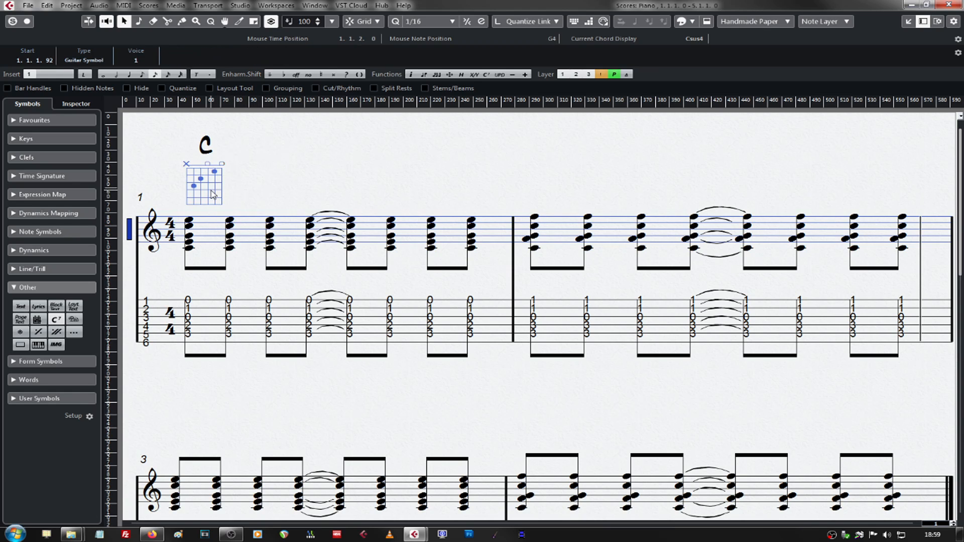
pyautogui.click(210, 149)
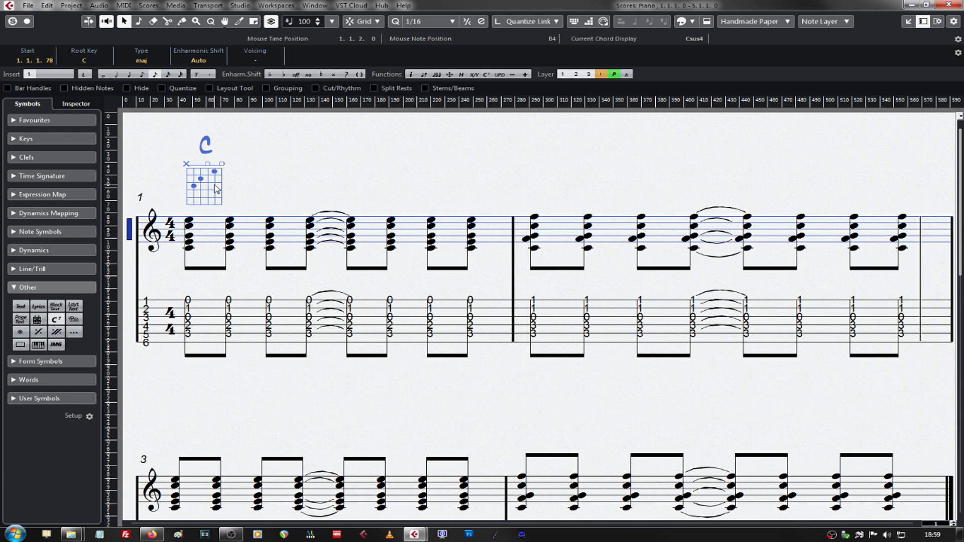
pyautogui.moveTo(217, 189); pyautogui.dragTo(556, 189)
pyautogui.click(623, 173)
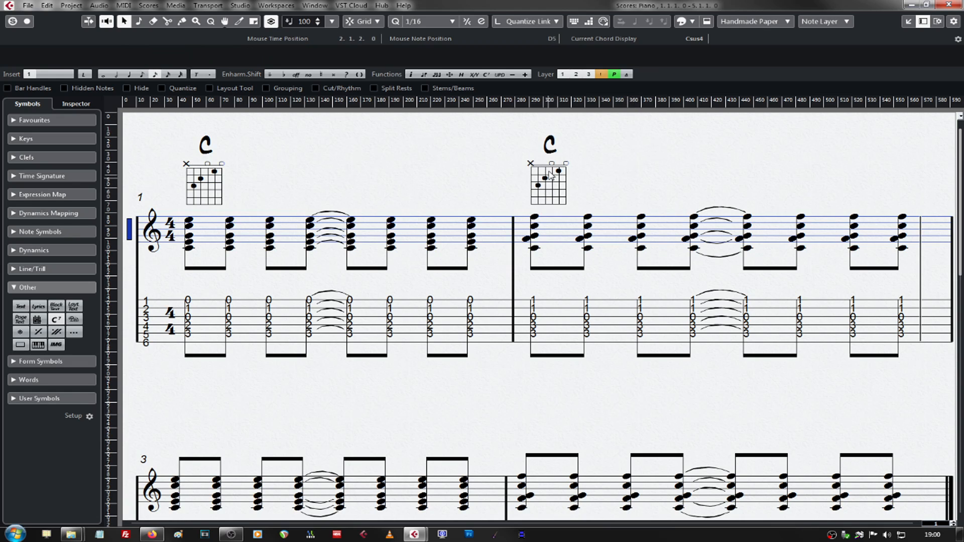
# Change the bar 2 chord symbol to Csus4 using chord type sus and tension 4, and shift it over its diagram.
pyautogui.doubleClick(550, 145)
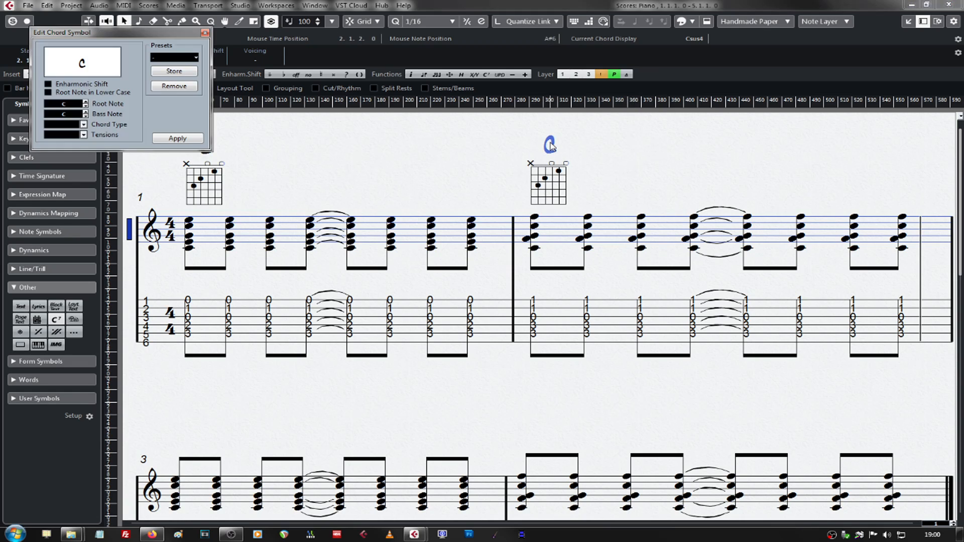
pyautogui.click(84, 136)
pyautogui.click(102, 127)
pyautogui.click(102, 125)
pyautogui.click(108, 163)
pyautogui.click(177, 136)
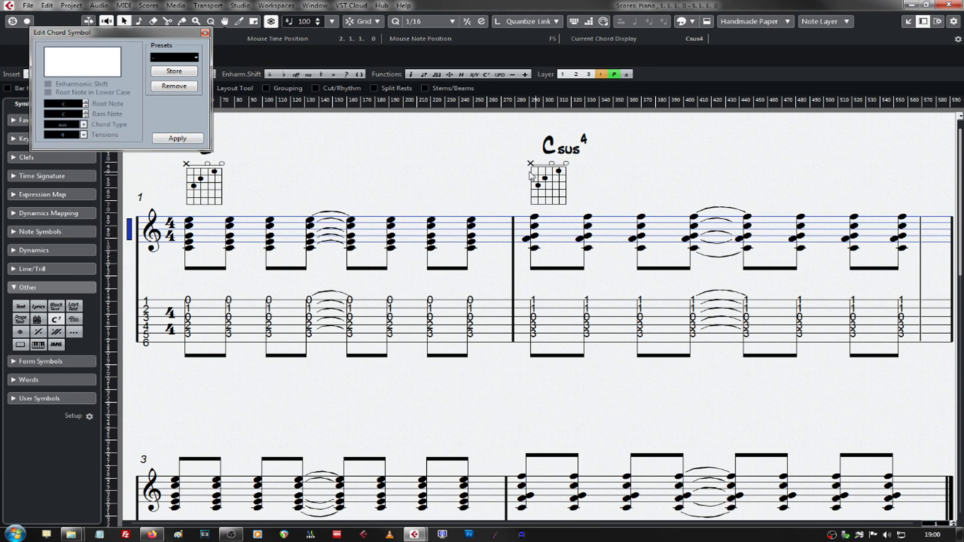
pyautogui.moveTo(572, 147); pyautogui.dragTo(556, 145)
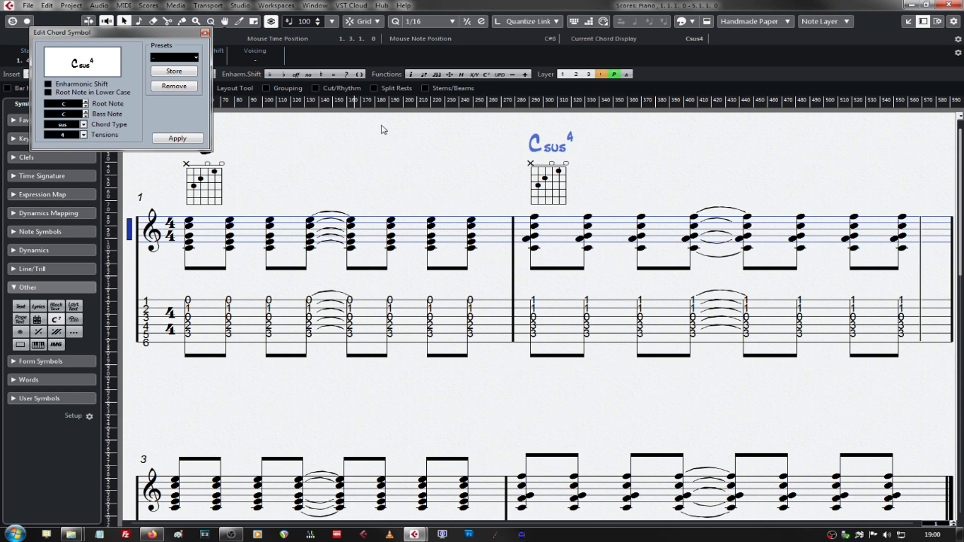
pyautogui.click(205, 33)
# Change the bar 2 guitar diagram to the Csus4 fingering X33011.
pyautogui.doubleClick(548, 185)
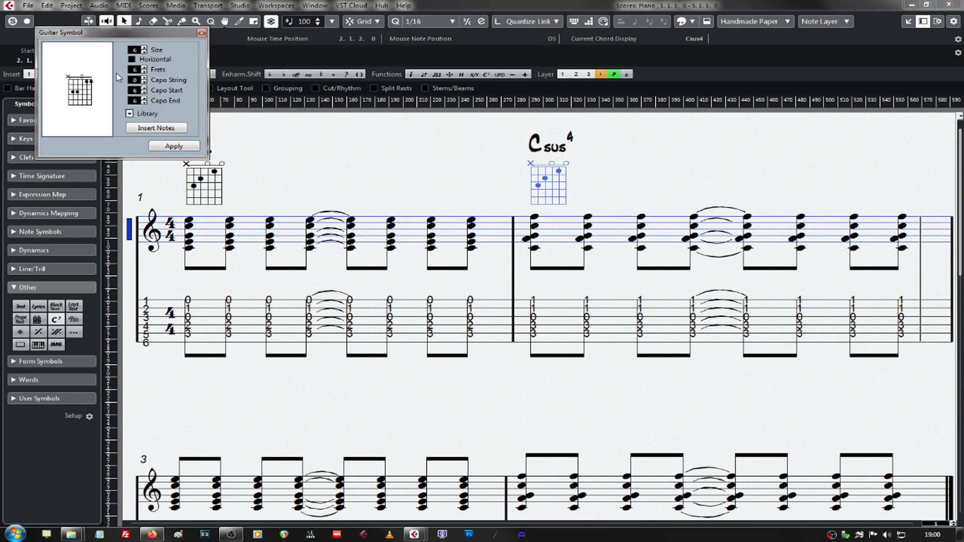
pyautogui.click(180, 147)
pyautogui.click(203, 34)
pyautogui.click(659, 157)
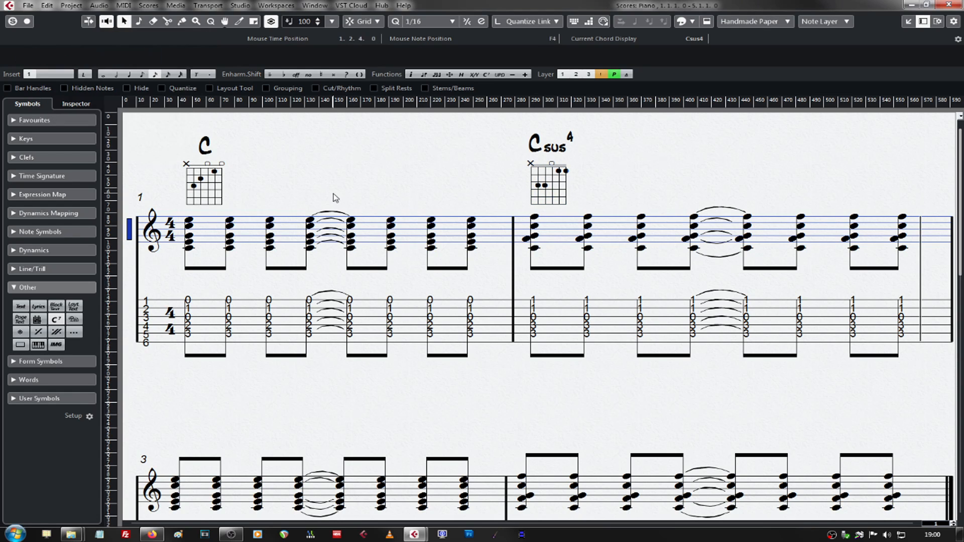
# Nudge the C chord symbol slightly up, and align the bar 1 and bar 2 guitar diagrams with Center Vertically.
pyautogui.moveTo(195, 151); pyautogui.dragTo(193, 145)
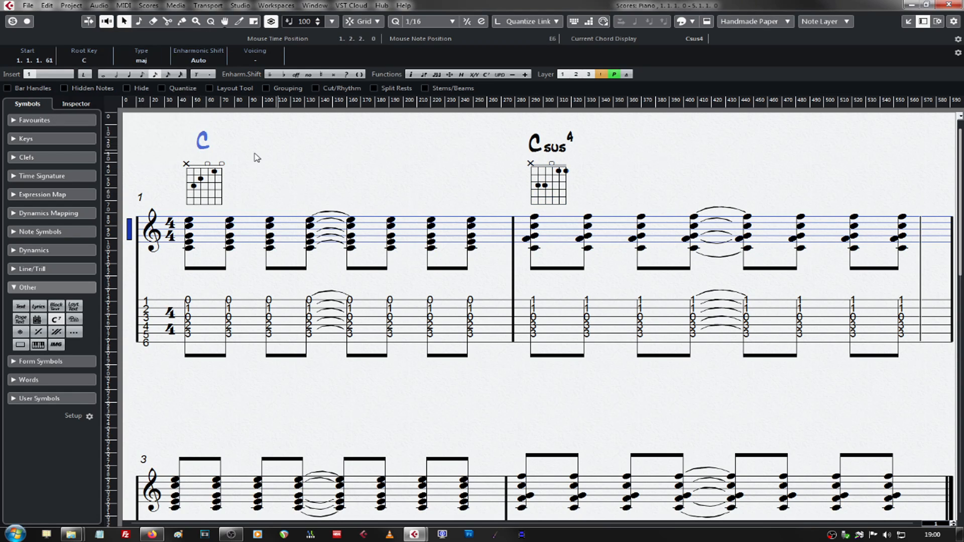
pyautogui.moveTo(520, 146); pyautogui.dragTo(547, 176)
pyautogui.click(546, 179)
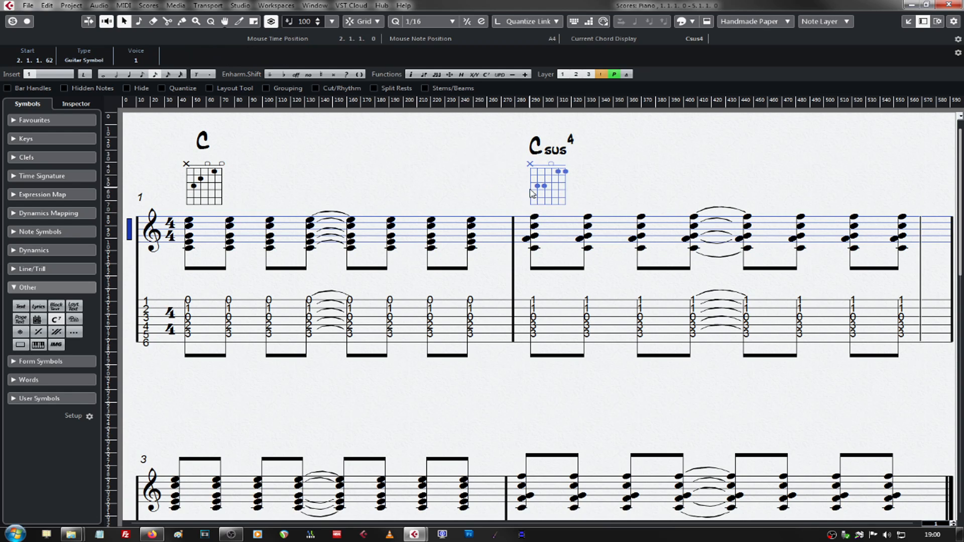
pyautogui.keyDown('shift'); pyautogui.click(203, 193); pyautogui.keyUp('shift')
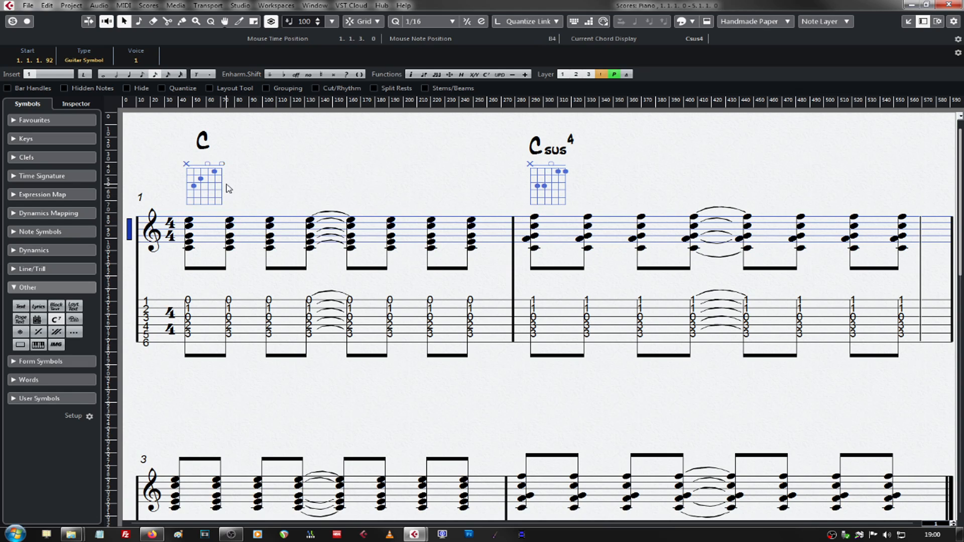
pyautogui.click(146, 6)
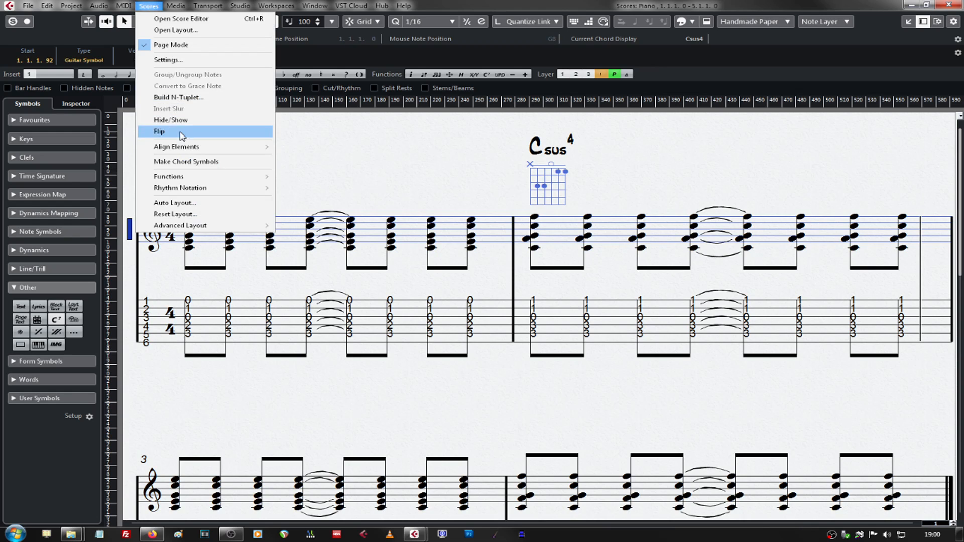
pyautogui.moveTo(195, 149)
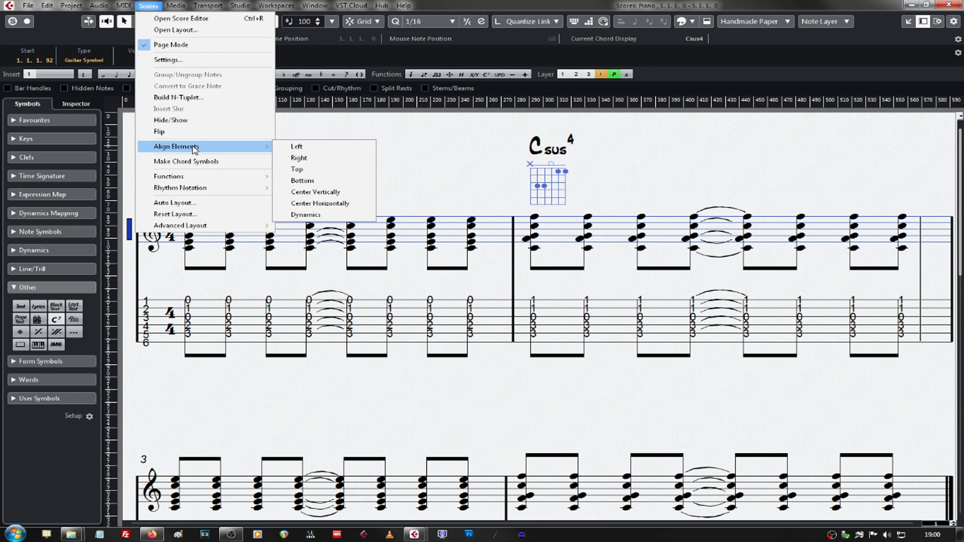
pyautogui.click(358, 195)
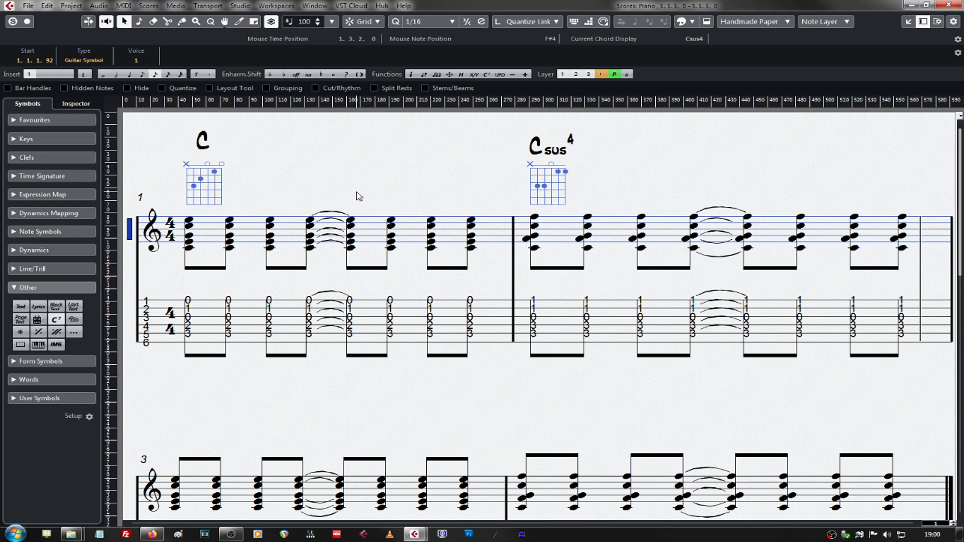
pyautogui.click(307, 151)
# Align the C and Csus4 chord symbols with each other using Center Vertically.
pyautogui.click(200, 141)
pyautogui.keyDown('shift'); pyautogui.click(533, 145); pyautogui.keyUp('shift')
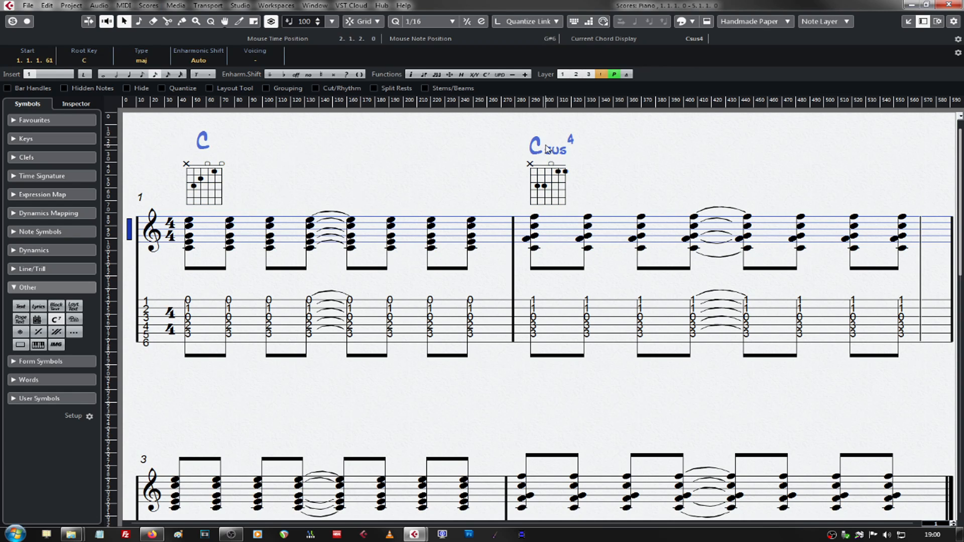
pyautogui.moveTo(147, 128); pyautogui.dragTo(588, 213)
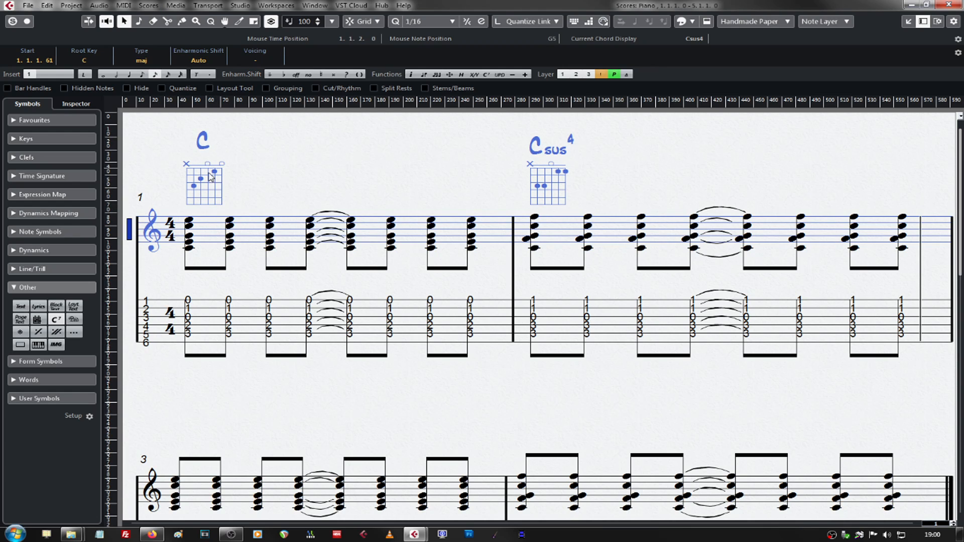
pyautogui.click(498, 167)
pyautogui.moveTo(617, 128); pyautogui.dragTo(187, 150)
pyautogui.click(145, 6)
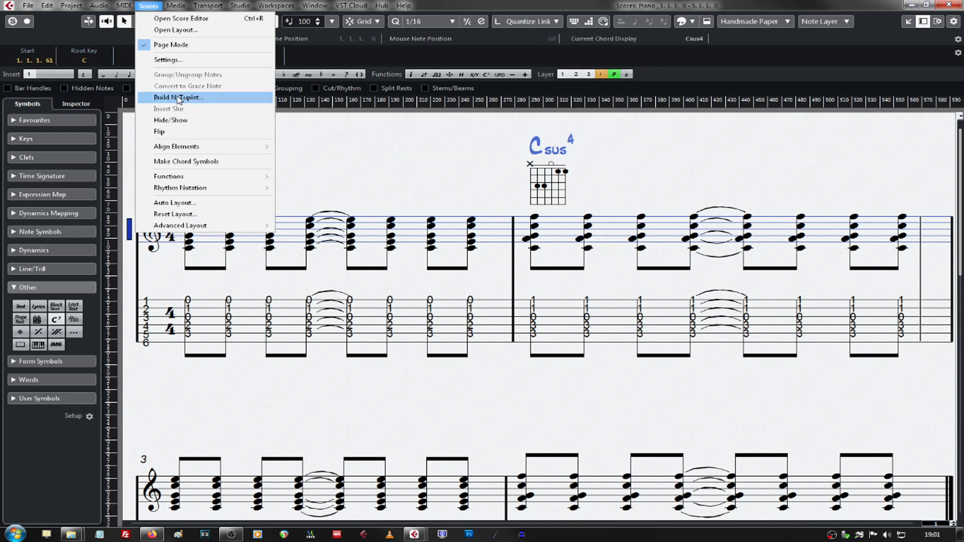
pyautogui.moveTo(264, 146)
pyautogui.click(326, 192)
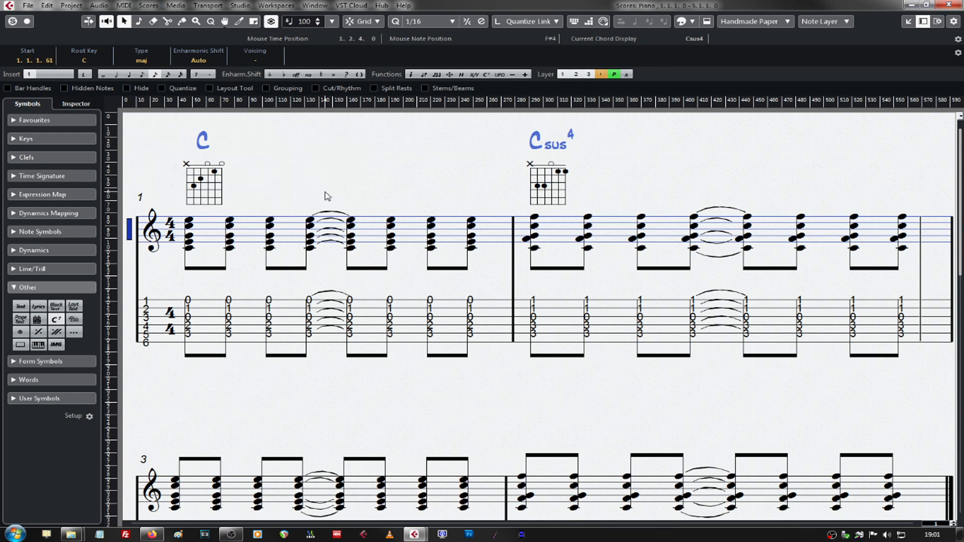
# Shift the bar 1 and bar 2 chord symbols down closer to their guitar diagrams, and lower symbols and diagrams together slightly.
pyautogui.moveTo(623, 125); pyautogui.dragTo(179, 153)
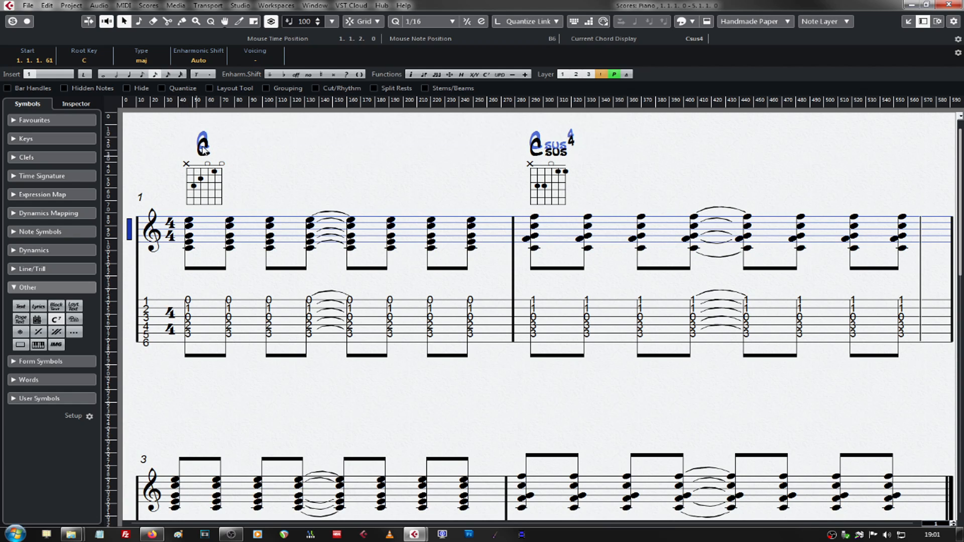
pyautogui.moveTo(151, 124); pyautogui.dragTo(548, 201)
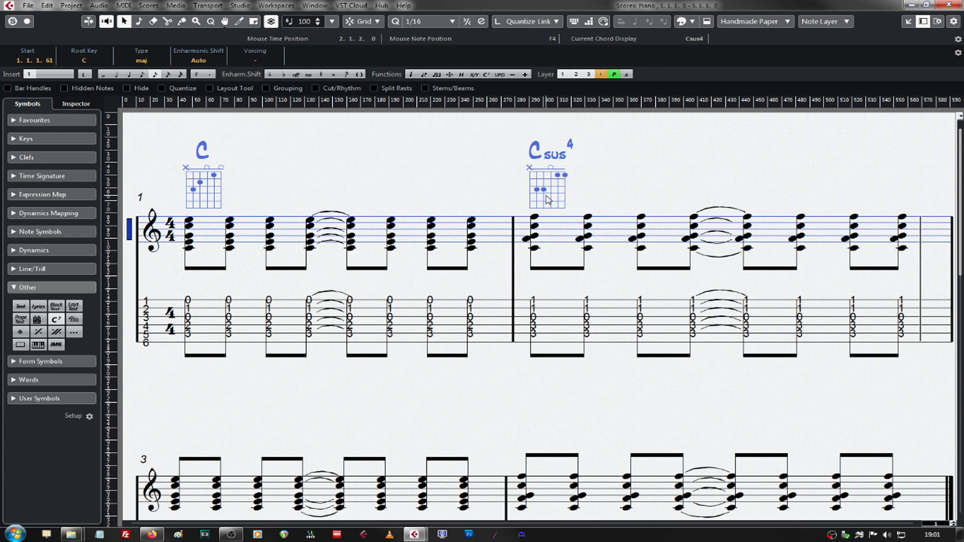
pyautogui.click(648, 173)
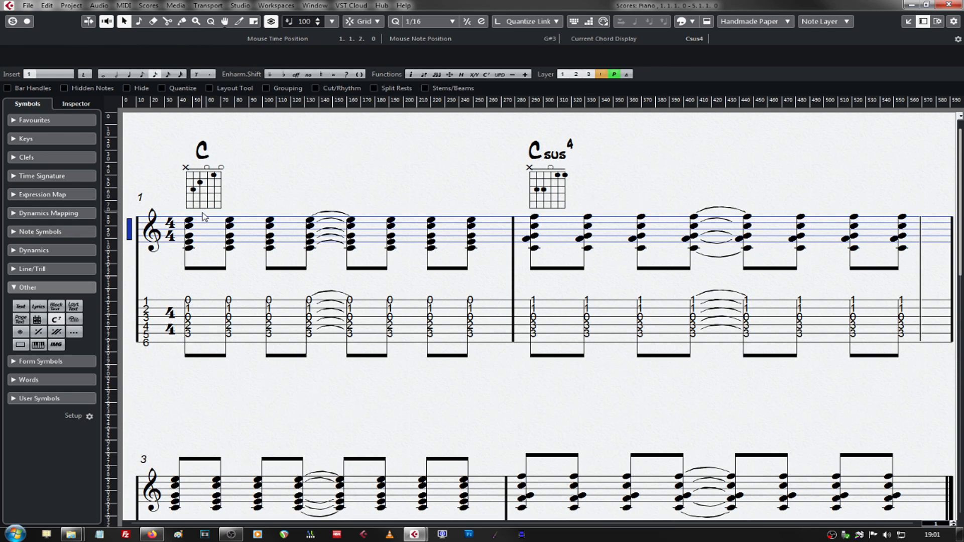
# Copy the C and Csus4 chord symbols with their guitar diagrams above bars 3 and 4.
pyautogui.click(202, 154)
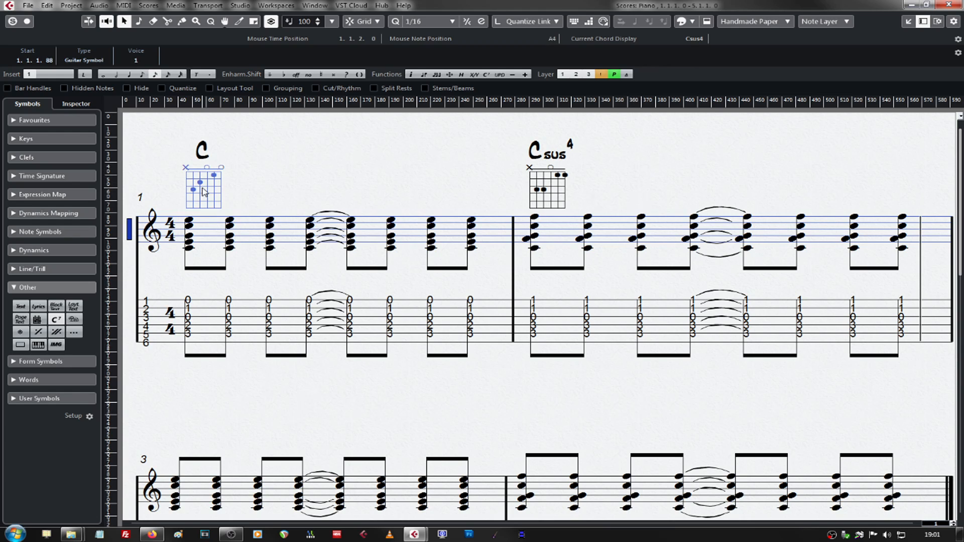
pyautogui.keyDown('shift'); pyautogui.click(554, 179); pyautogui.keyUp('shift')
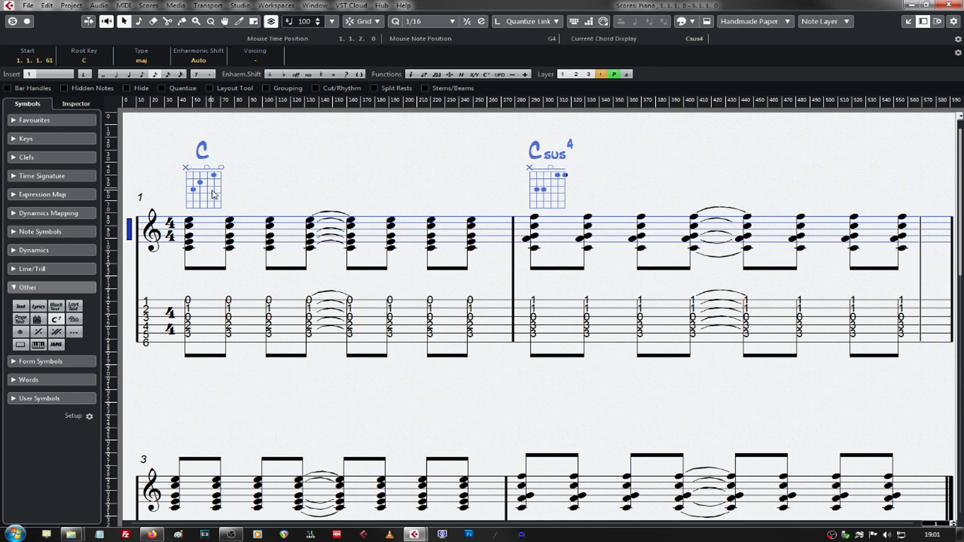
pyautogui.moveTo(211, 190); pyautogui.dragTo(203, 429)
pyautogui.click(313, 410)
# Set the stem direction of all notes in bars 3 and 4 to Down in the note info settings.
pyautogui.scroll(-4, 384, 365)
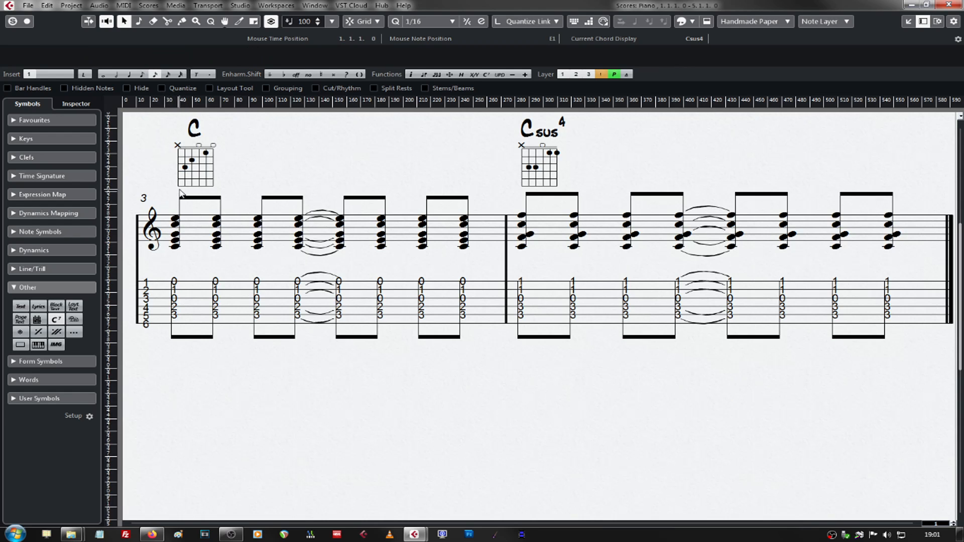
pyautogui.moveTo(171, 195); pyautogui.dragTo(485, 345)
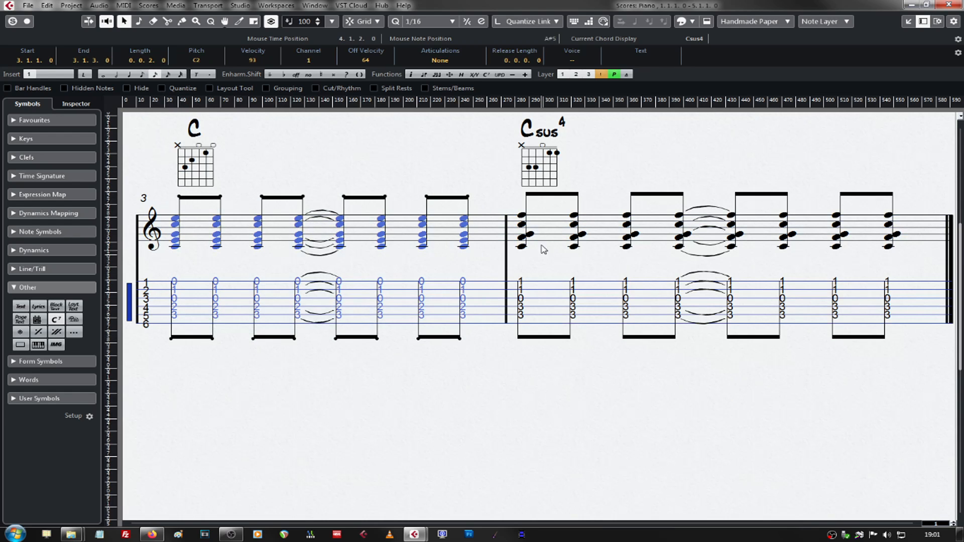
pyautogui.moveTo(515, 193); pyautogui.dragTo(902, 355)
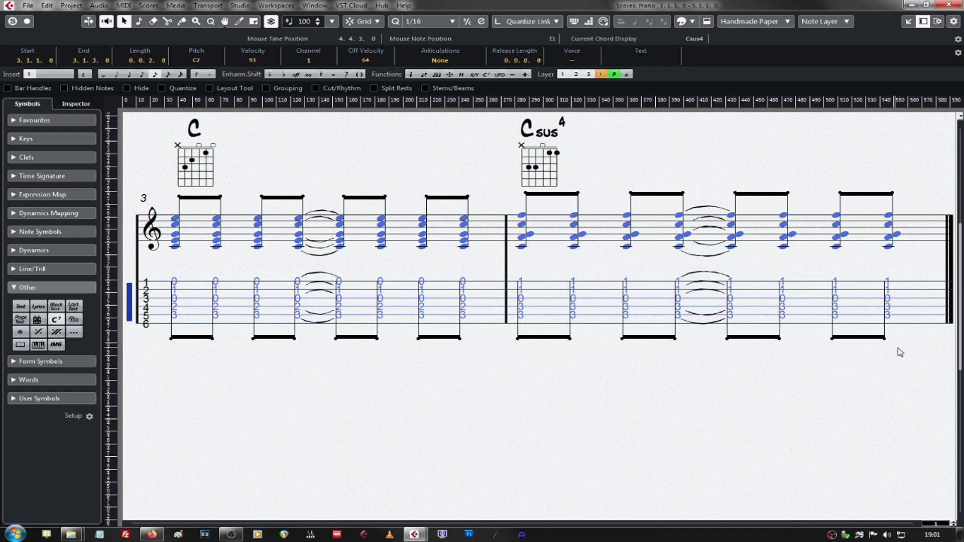
pyautogui.rightClick(467, 221)
pyautogui.click(501, 340)
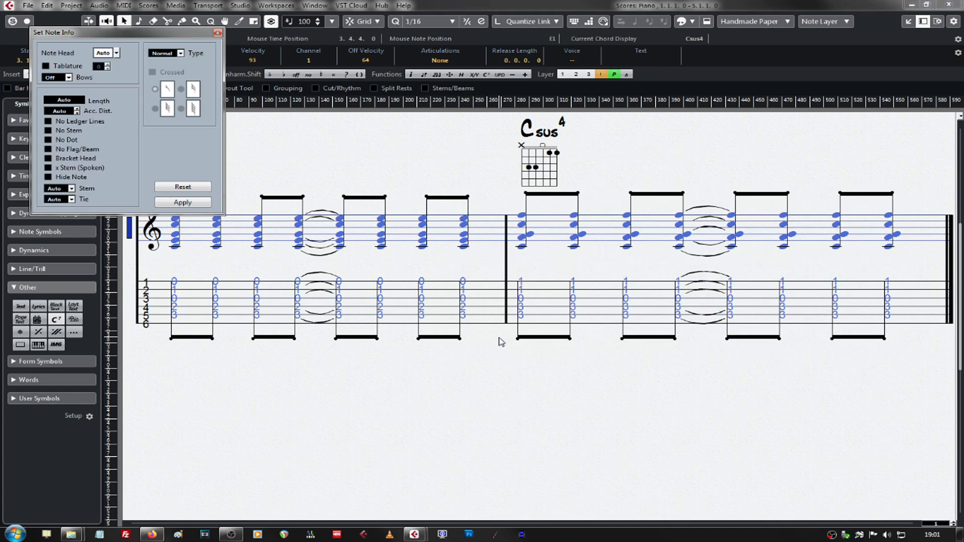
pyautogui.click(71, 189)
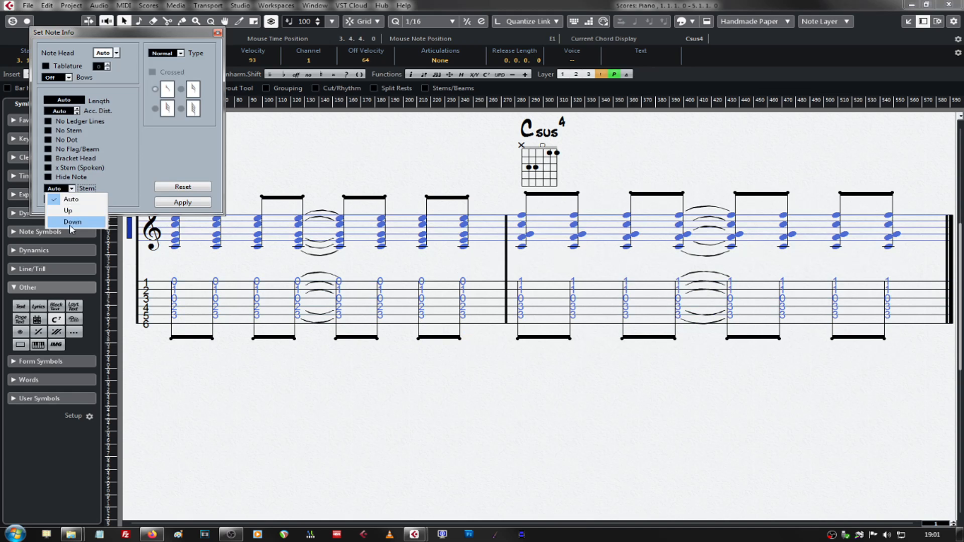
pyautogui.click(78, 218)
pyautogui.click(184, 203)
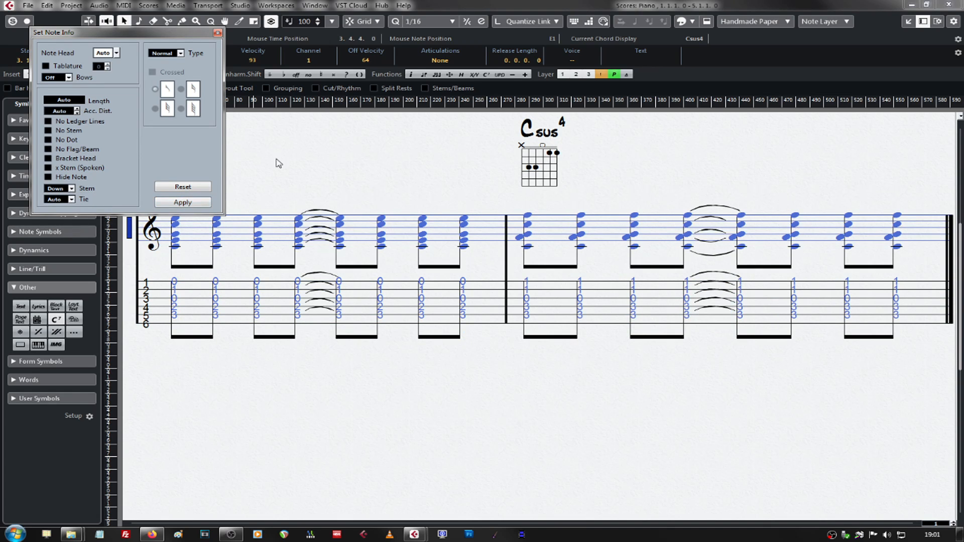
pyautogui.click(219, 34)
# Move the bar 3 and bar 4 chord symbols and guitar diagrams down closer to the staff and over their first chords.
pyautogui.click(196, 140)
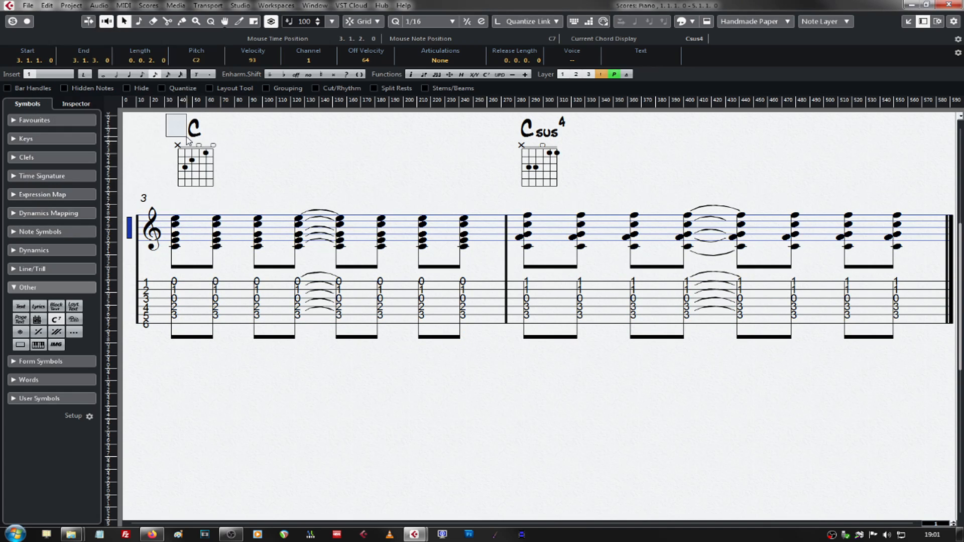
pyautogui.moveTo(167, 118); pyautogui.dragTo(543, 203)
pyautogui.click(535, 200)
pyautogui.click(643, 190)
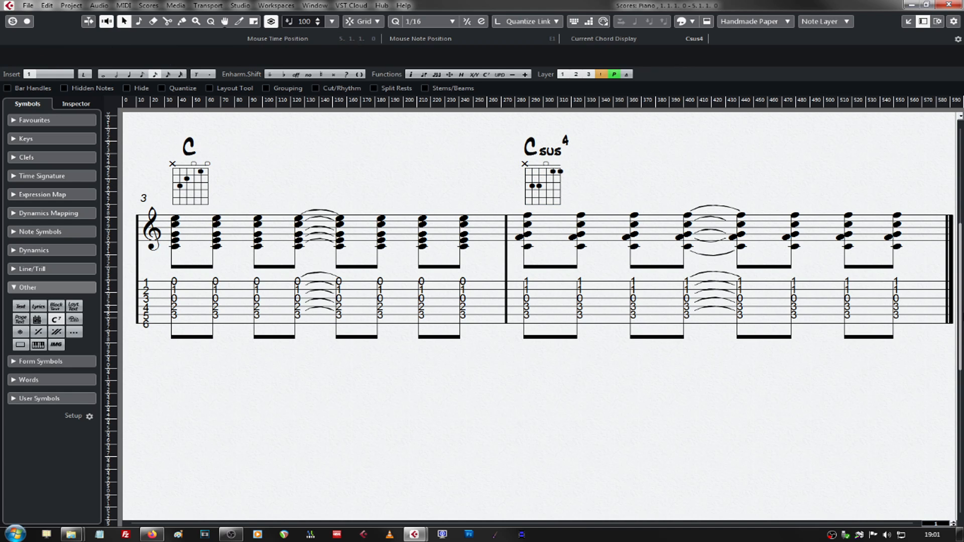
# Shift the upper staff of the first system slightly up the page, together with everything below it.
pyautogui.scroll(4, 542, 316)
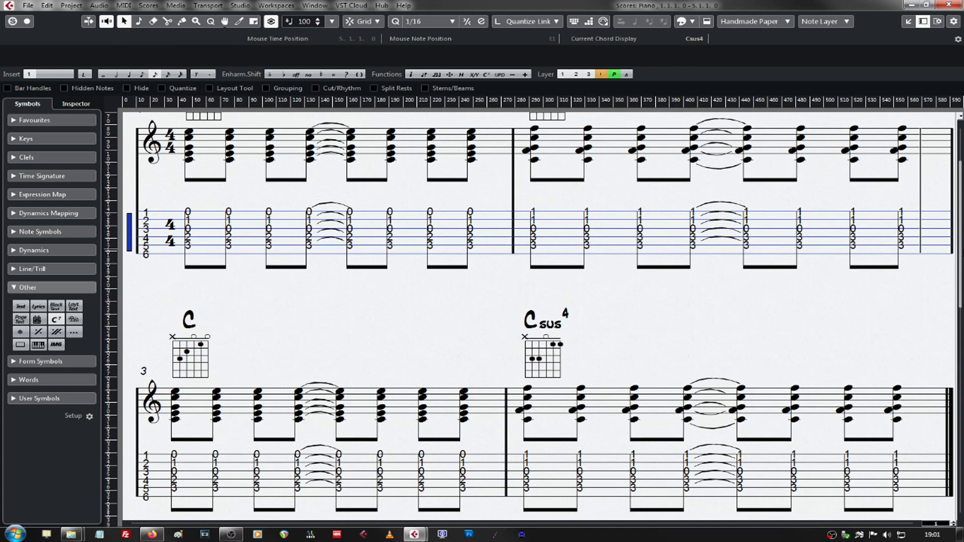
pyautogui.scroll(2, 542, 316)
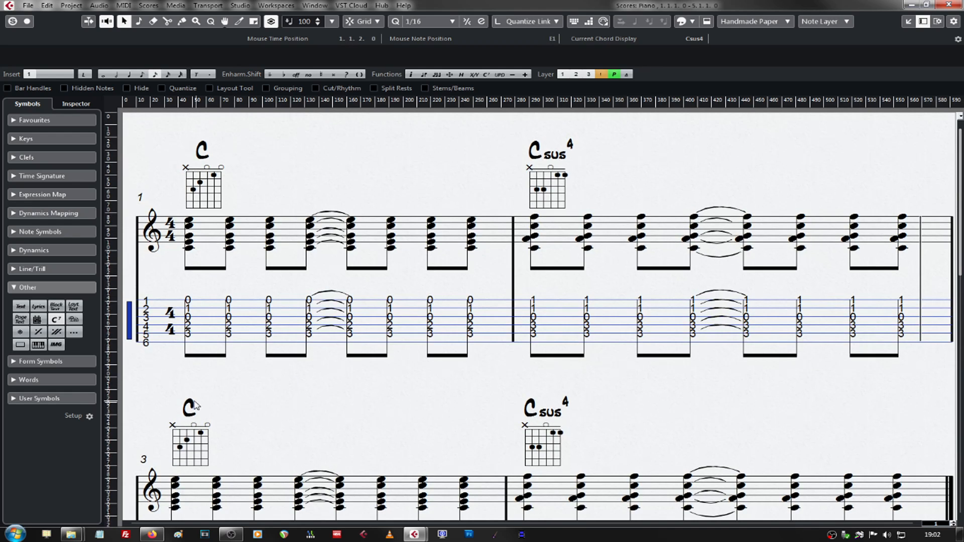
pyautogui.click(133, 232)
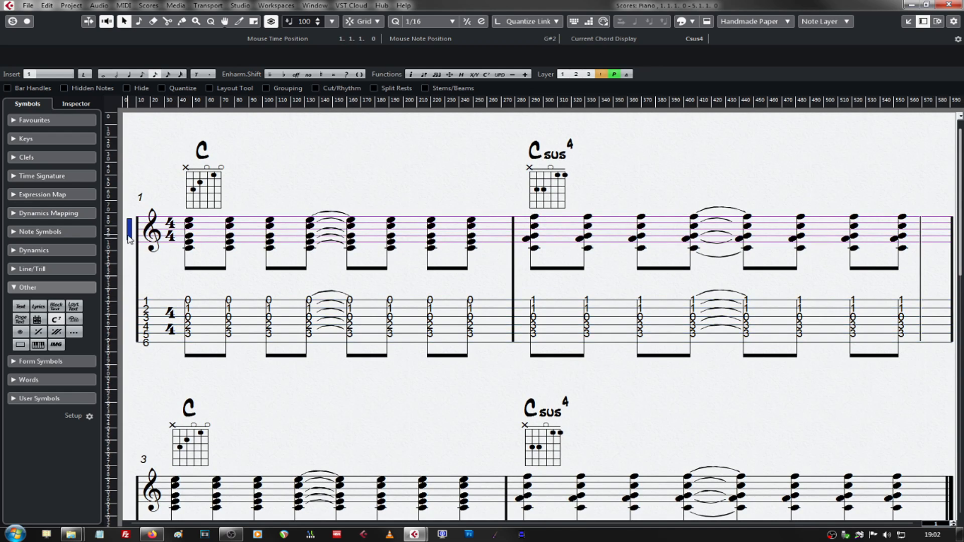
pyautogui.moveTo(131, 230); pyautogui.dragTo(131, 225)
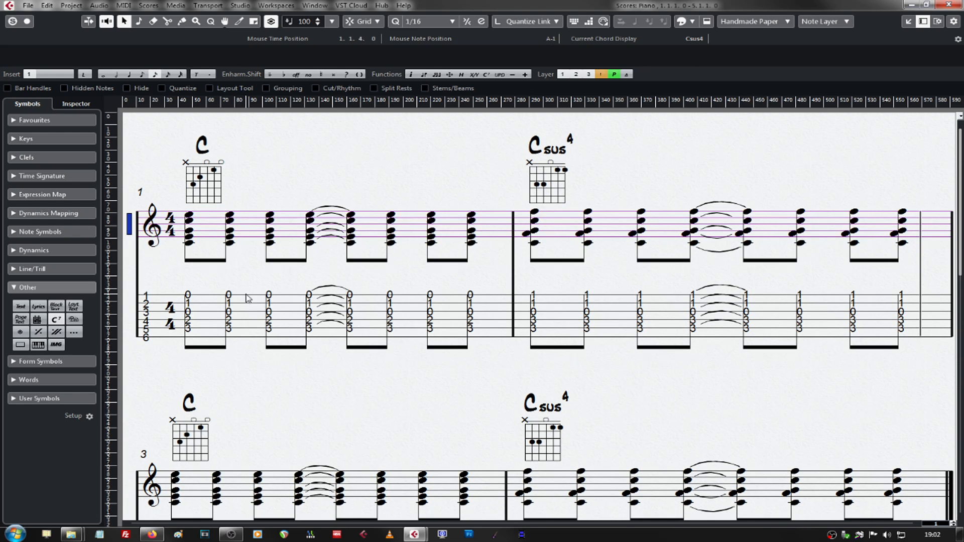
pyautogui.click(329, 381)
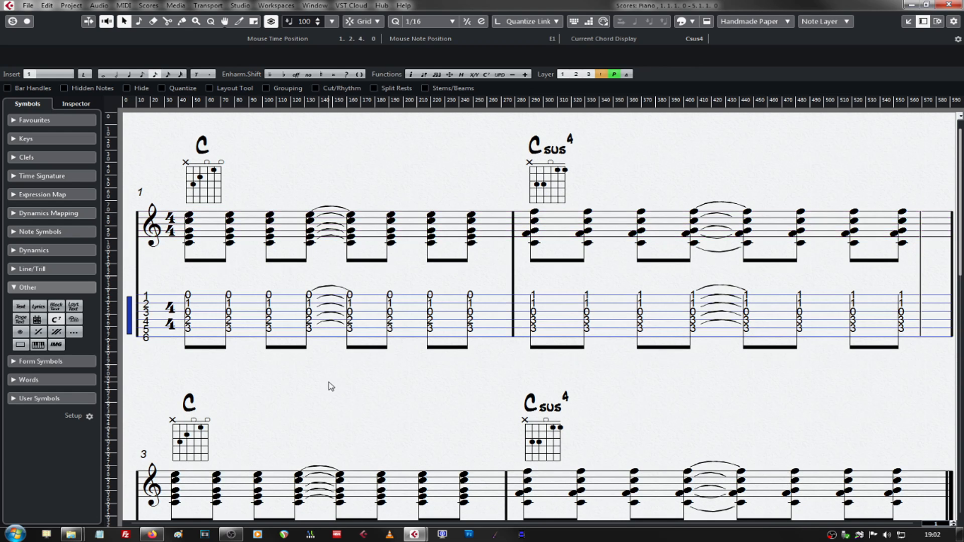
# Add down-stroke (down-bow) symbols to the bar 1 tablature on beats 1, 2 and 4.
pyautogui.click(39, 231)
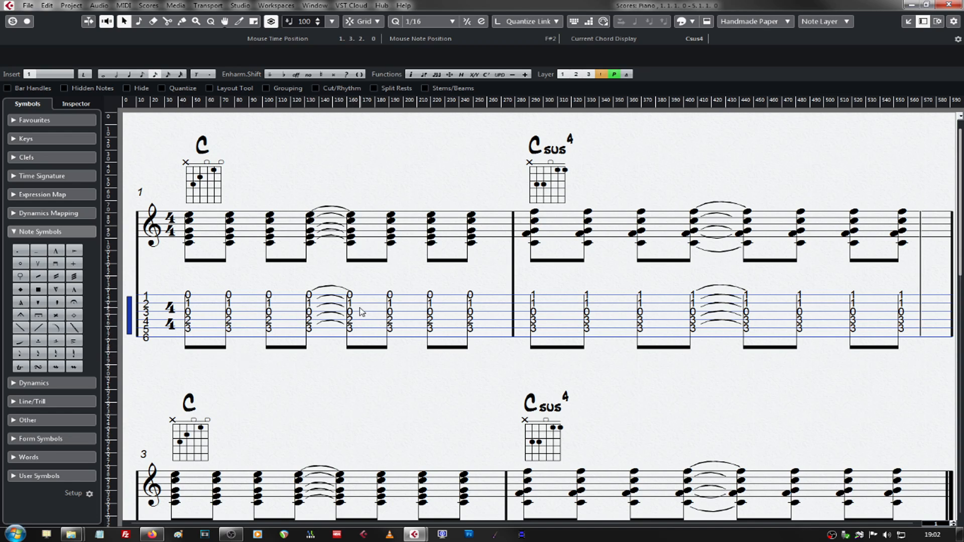
pyautogui.click(55, 264)
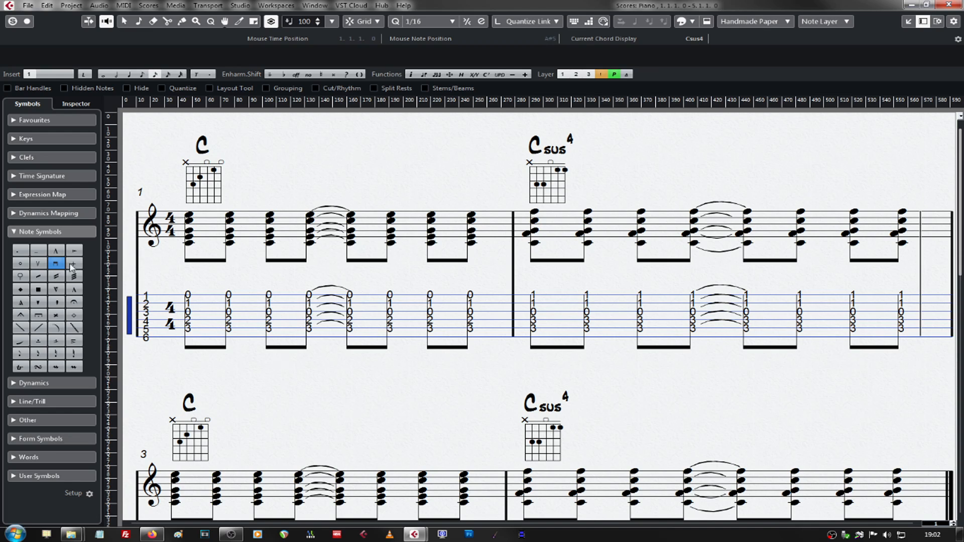
pyautogui.click(191, 349)
pyautogui.click(188, 297)
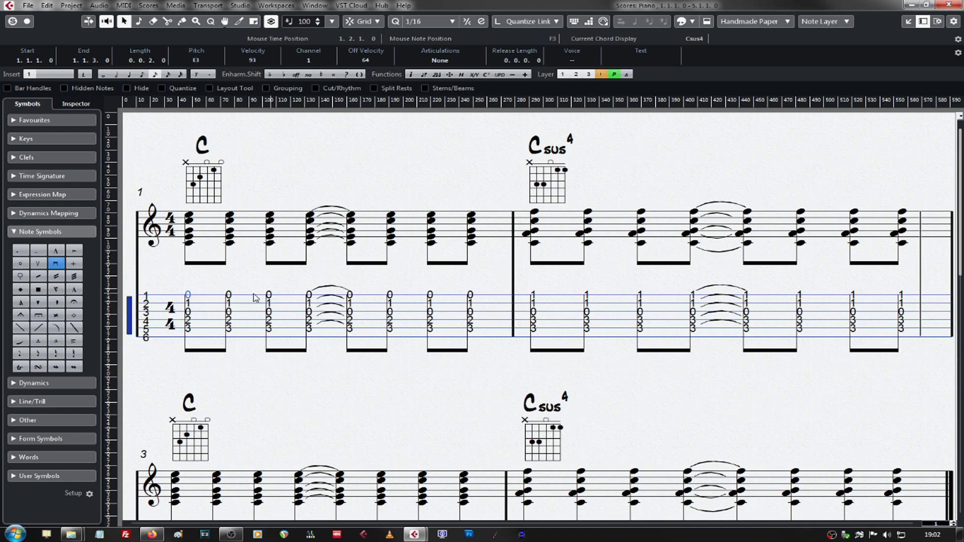
pyautogui.keyDown('shift'); pyautogui.click(269, 296); pyautogui.keyUp('shift')
pyautogui.click(58, 265)
pyautogui.click(187, 282)
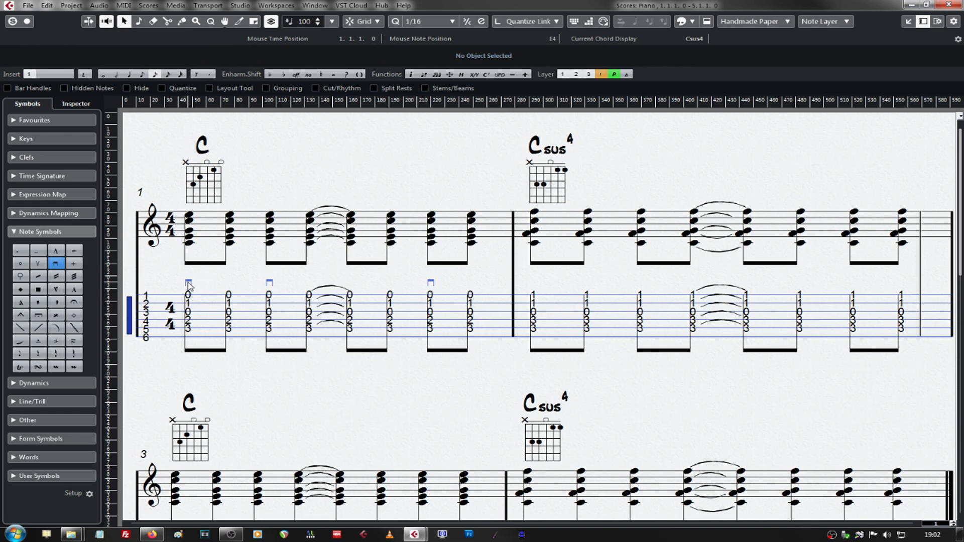
# Add down-stroke symbols to the bar 2 tablature on beats 1, 2 and 4.
pyautogui.click(535, 298)
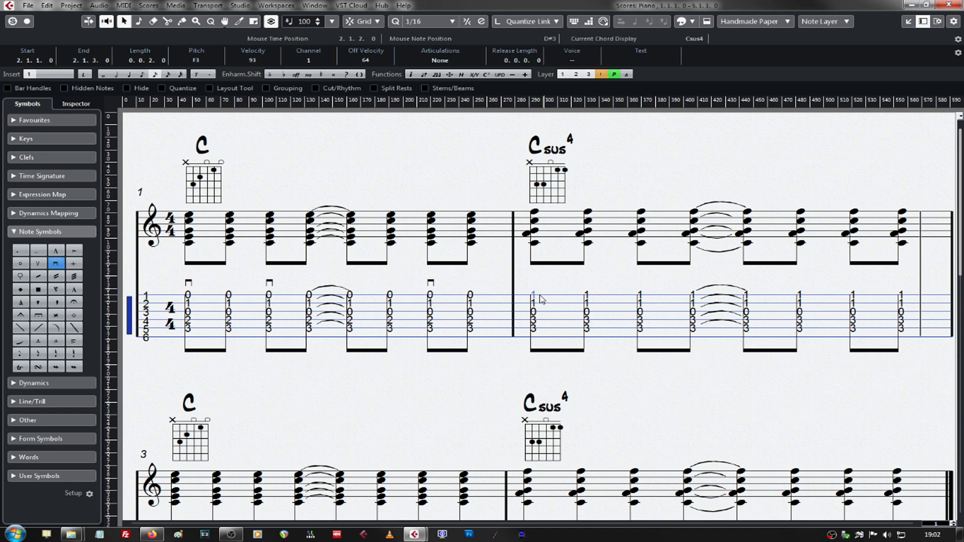
pyautogui.keyDown('shift'); pyautogui.click(641, 296); pyautogui.keyUp('shift')
pyautogui.click(535, 284)
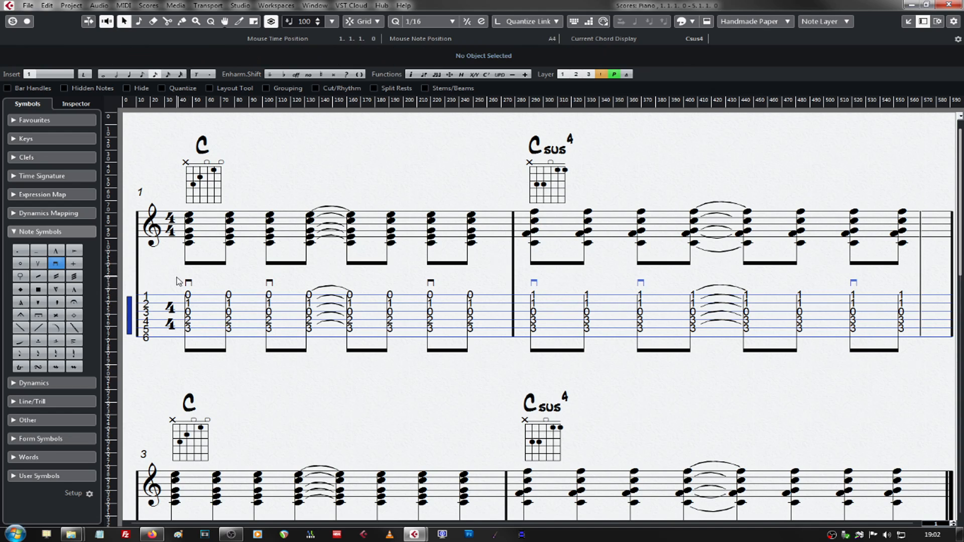
# Try raising all down-stroke symbols in bars 1 and 2 and resetting them to Default Position, and undo both changes.
pyautogui.moveTo(175, 272); pyautogui.dragTo(447, 288)
pyautogui.moveTo(526, 278); pyautogui.dragTo(856, 277)
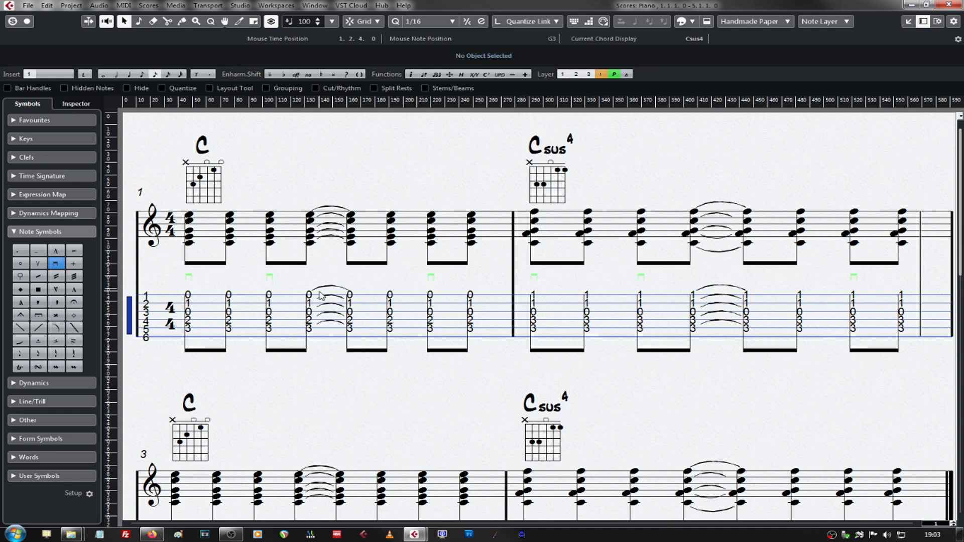
pyautogui.rightClick(190, 278)
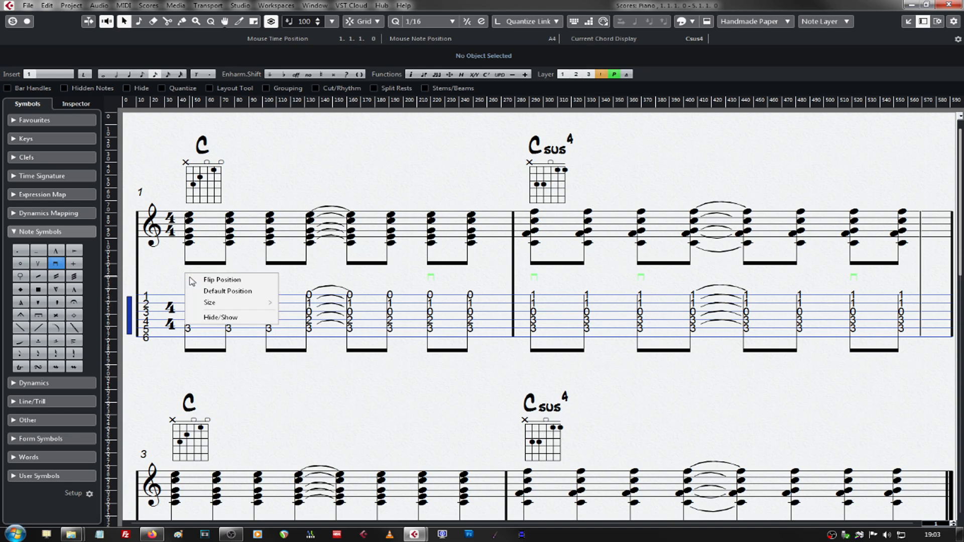
pyautogui.click(221, 291)
pyautogui.click(237, 275)
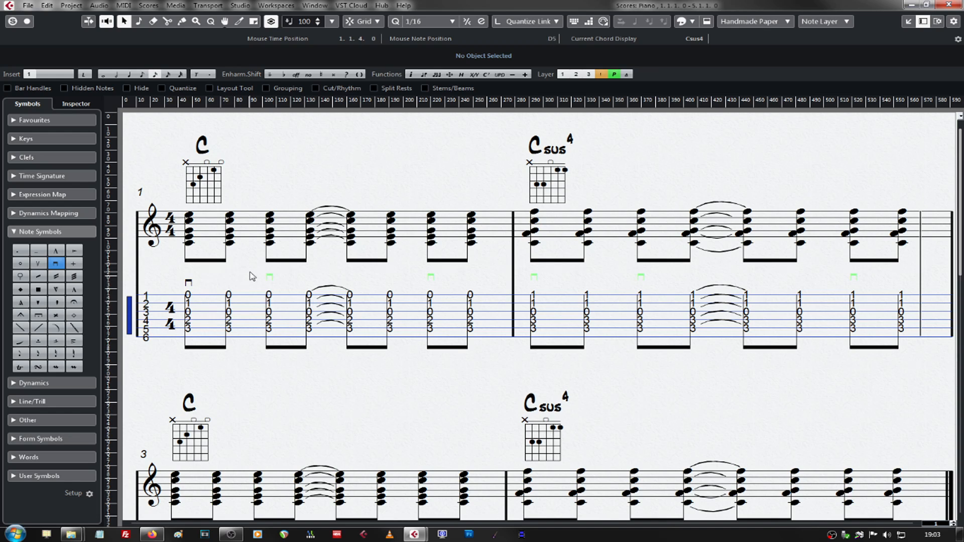
pyautogui.hotkey('ctrl', 'z')
pyautogui.hotkey('ctrl', 'z')
pyautogui.click(246, 275)
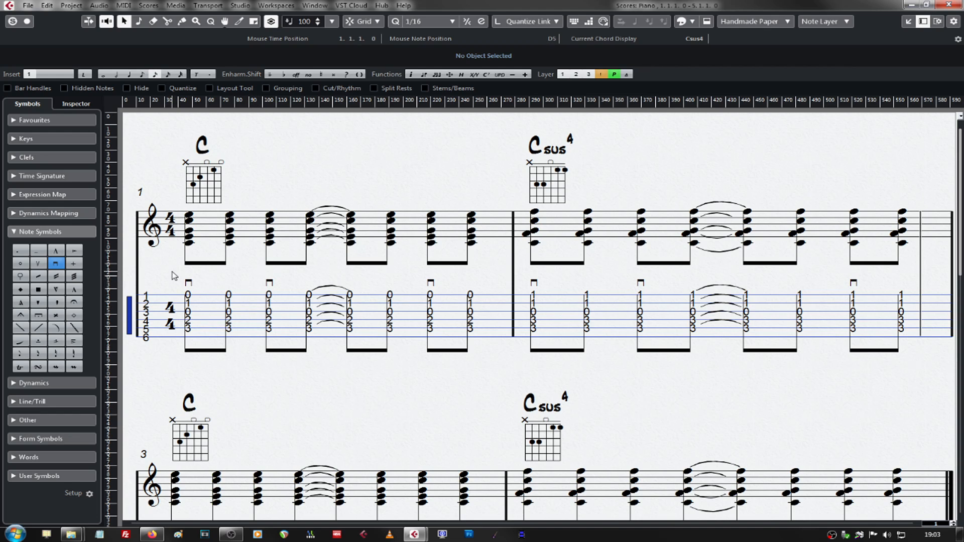
# Place all down-stroke symbols in bars 1 and 2 below the tablature beams using Flip Position.
pyautogui.moveTo(173, 276); pyautogui.dragTo(455, 292)
pyautogui.moveTo(519, 285); pyautogui.dragTo(859, 288)
pyautogui.rightClick(186, 283)
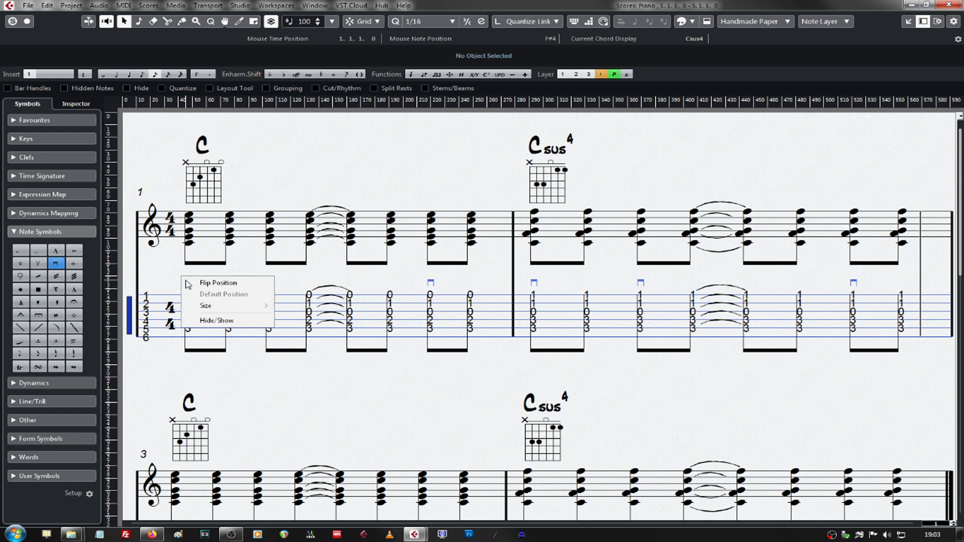
pyautogui.click(227, 285)
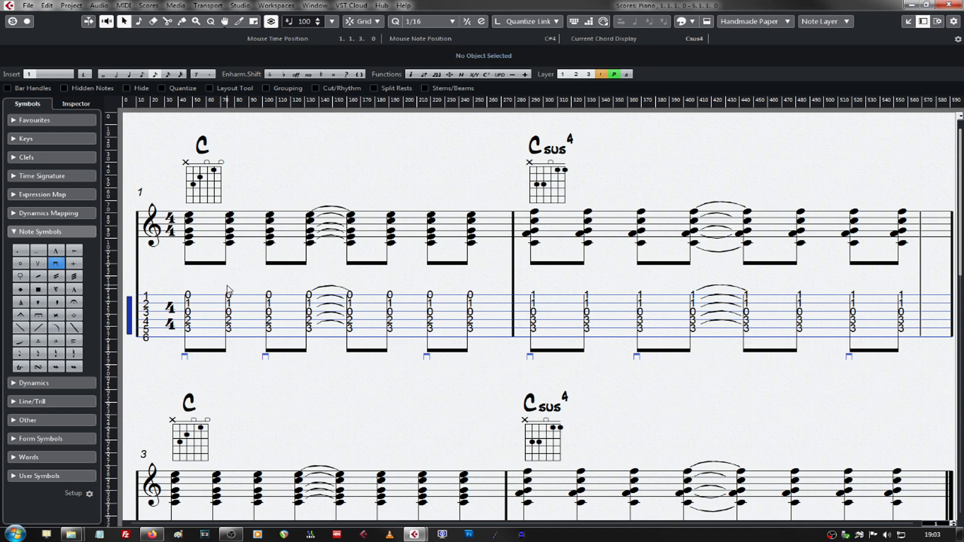
pyautogui.click(222, 374)
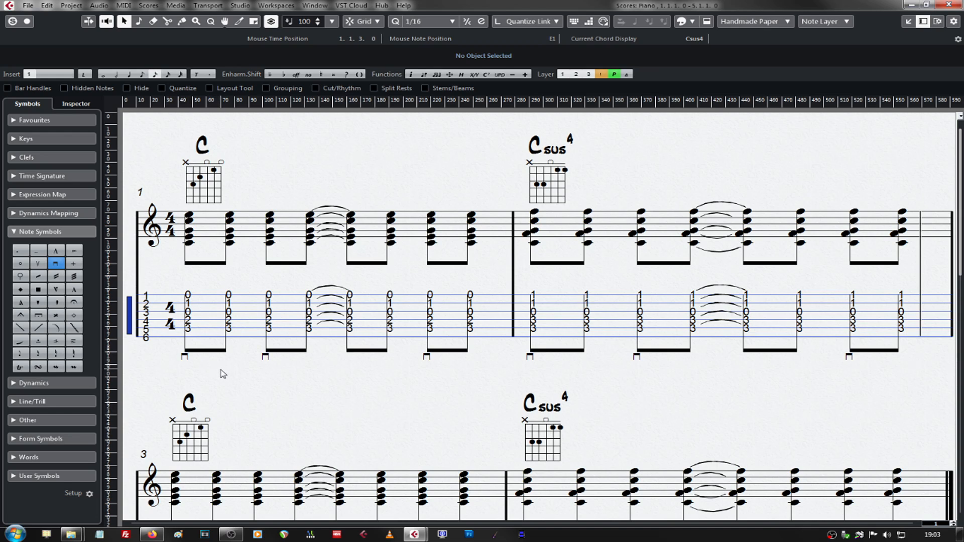
# Add up-stroke (up-bow) symbols to the off-beat eighth notes of beats 1 to 4 in the bar 1 and bar 2 tablature.
pyautogui.click(229, 295)
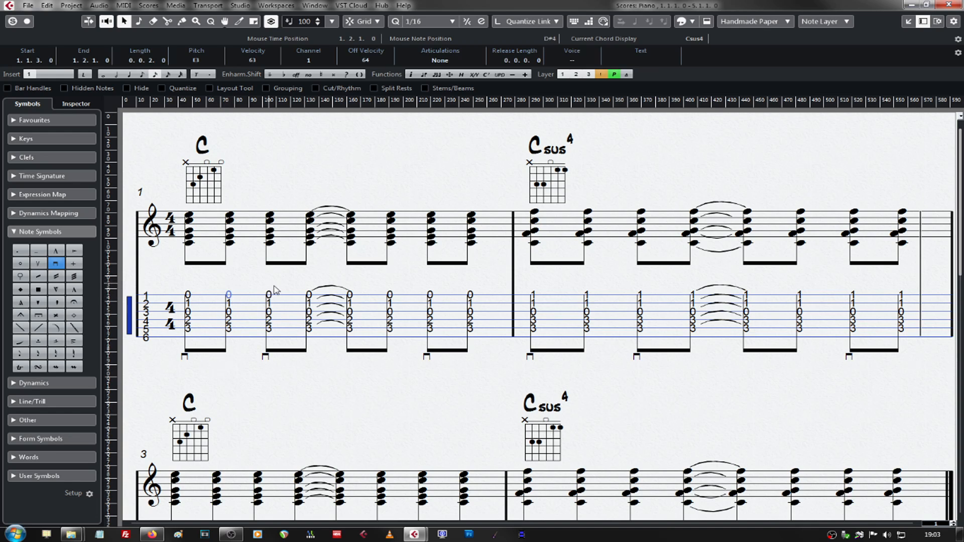
pyautogui.keyDown('shift'); pyautogui.click(310, 297); pyautogui.keyUp('shift')
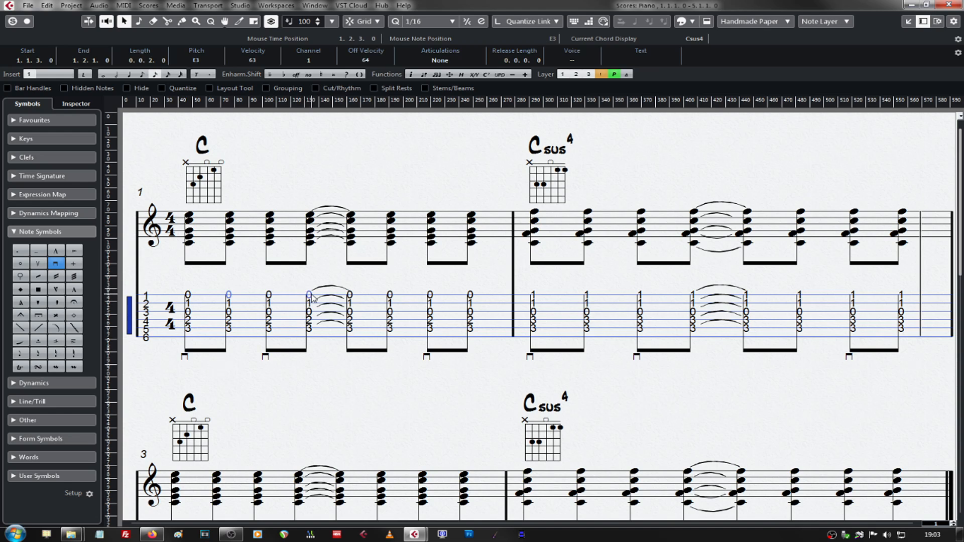
pyautogui.keyDown('shift'); pyautogui.click(390, 295); pyautogui.keyUp('shift')
pyautogui.keyDown('shift'); pyautogui.click(470, 295); pyautogui.keyUp('shift')
pyautogui.moveTo(580, 286); pyautogui.dragTo(602, 301)
pyautogui.moveTo(687, 288); pyautogui.dragTo(705, 300)
pyautogui.moveTo(789, 288); pyautogui.dragTo(809, 302)
pyautogui.moveTo(888, 289); pyautogui.dragTo(908, 303)
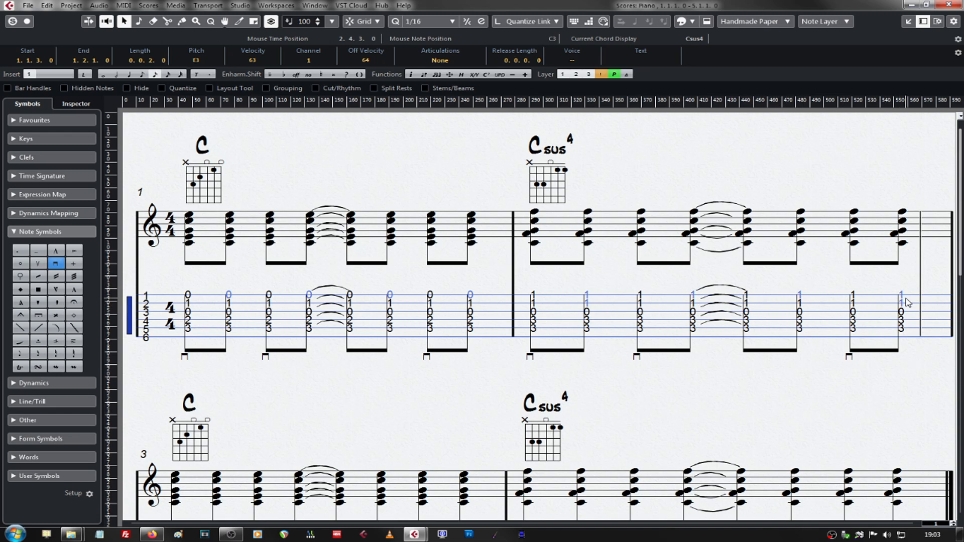
pyautogui.click(40, 267)
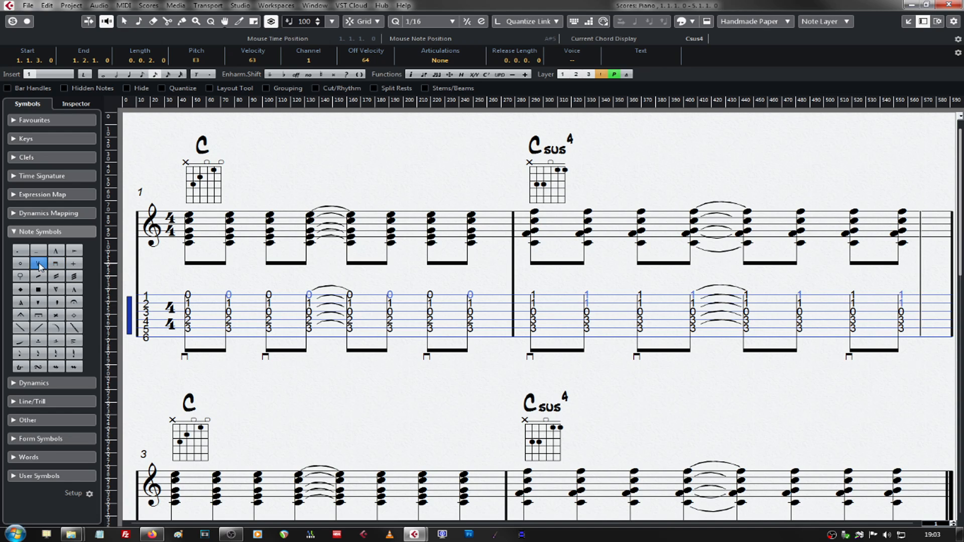
pyautogui.click(228, 290)
# Place the up-stroke symbols in bars 1 and 2 below the tablature beams using Flip Position.
pyautogui.rightClick(231, 283)
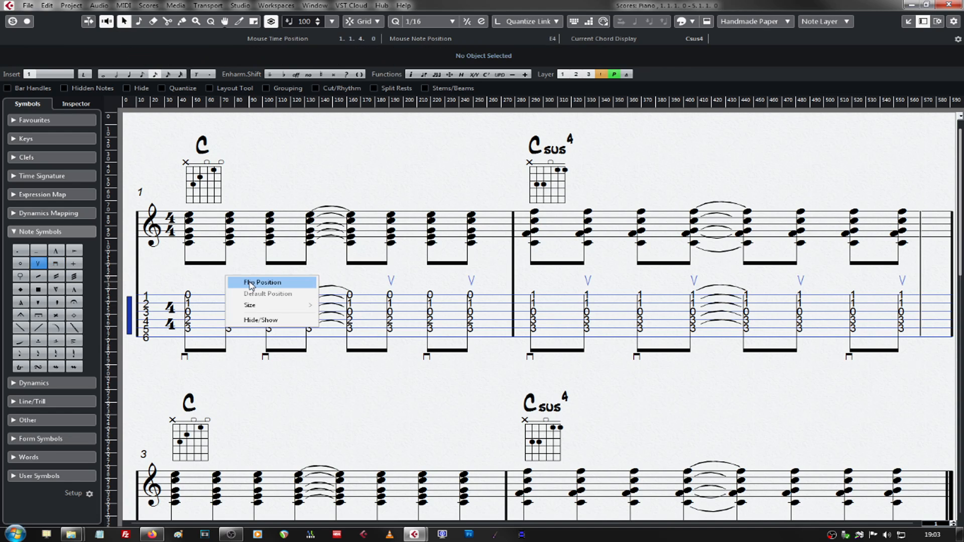
pyautogui.click(251, 283)
pyautogui.click(323, 388)
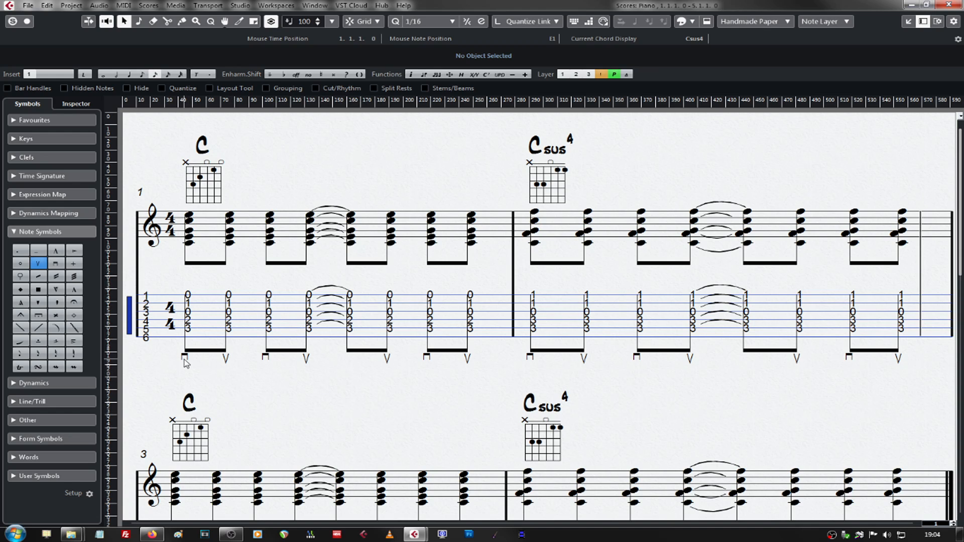
# Place all down- and up-stroke symbols in bars 1 and 2 above the tablature using Flip Position.
pyautogui.moveTo(674, 363); pyautogui.dragTo(919, 380)
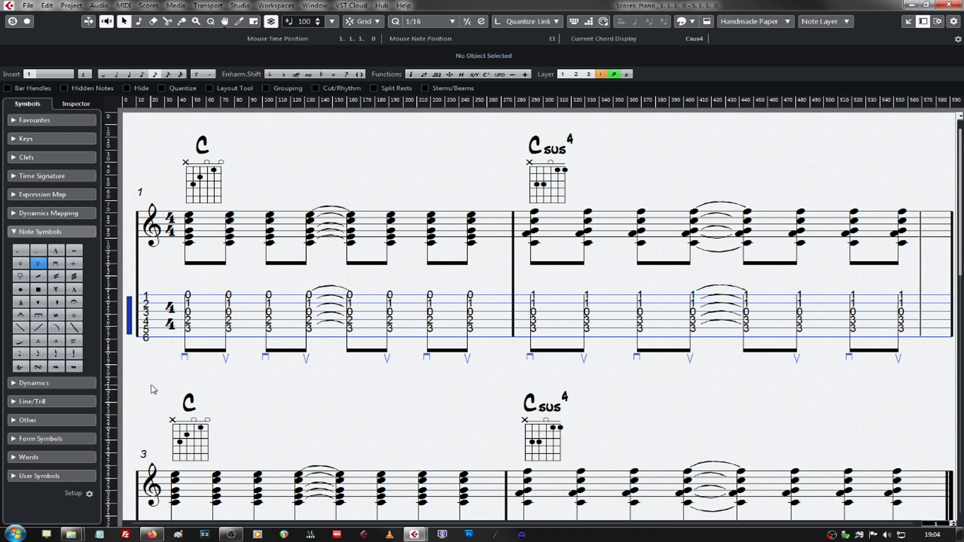
pyautogui.rightClick(185, 360)
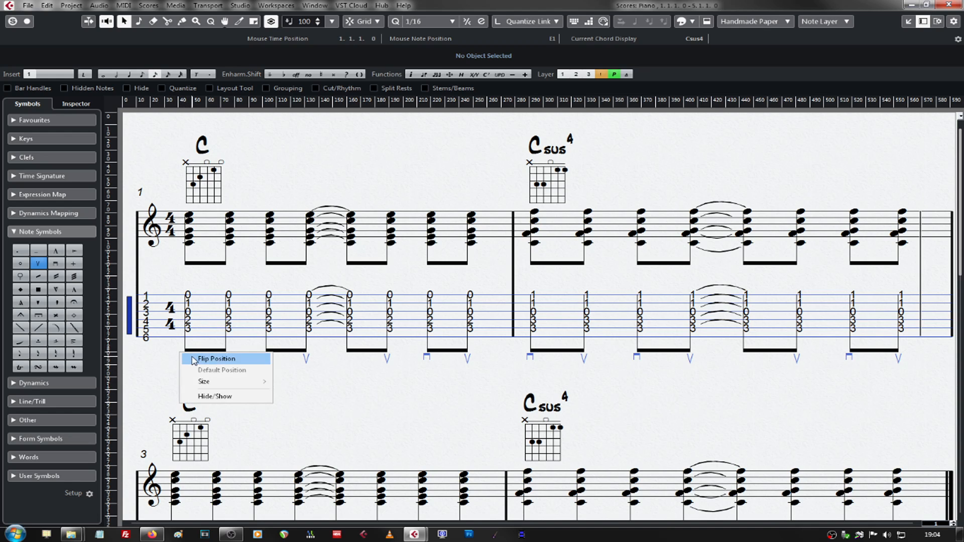
pyautogui.click(195, 358)
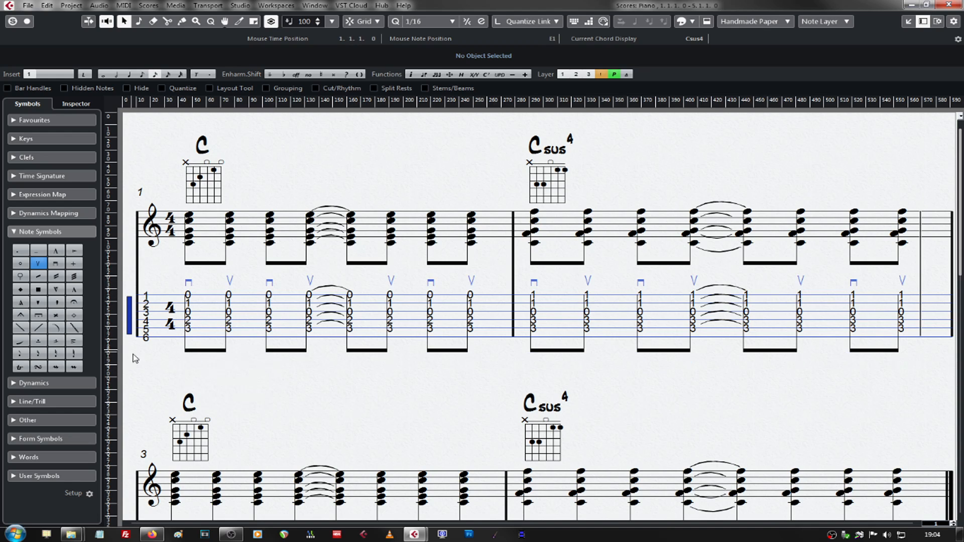
# Lower the first system's tablature and standard staves slightly, and lower the tablature staff of bars 3 and 4 to make room for strumming symbols.
pyautogui.moveTo(130, 311); pyautogui.dragTo(129, 320)
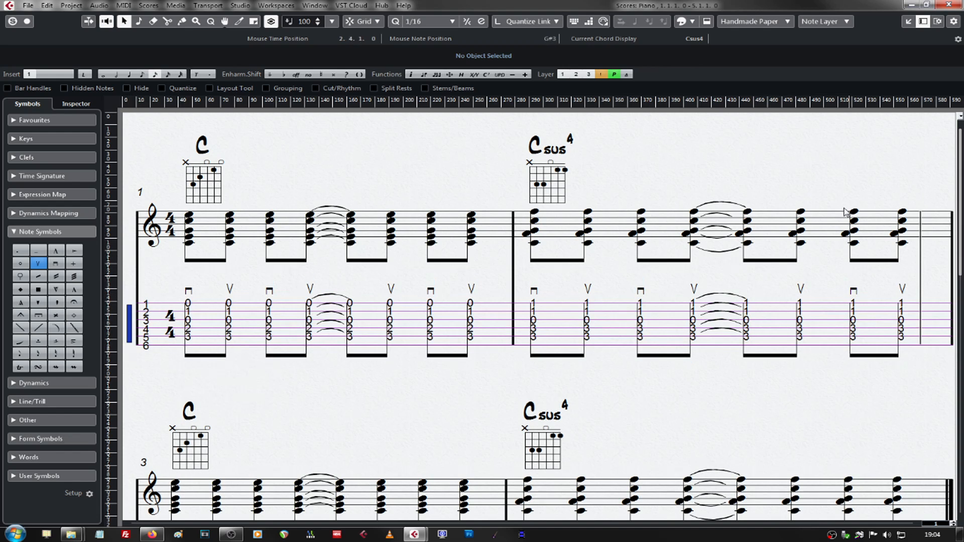
pyautogui.click(132, 226)
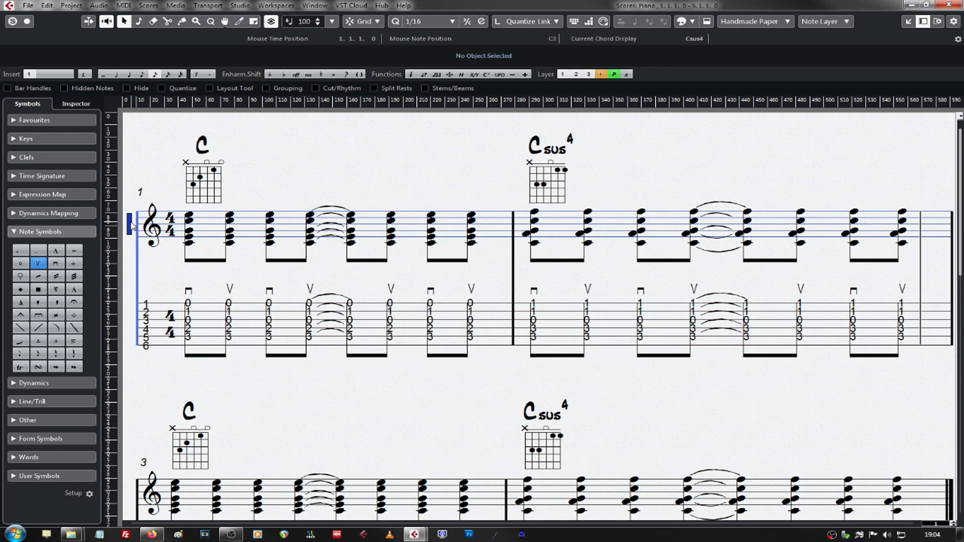
pyautogui.moveTo(132, 226); pyautogui.dragTo(132, 230)
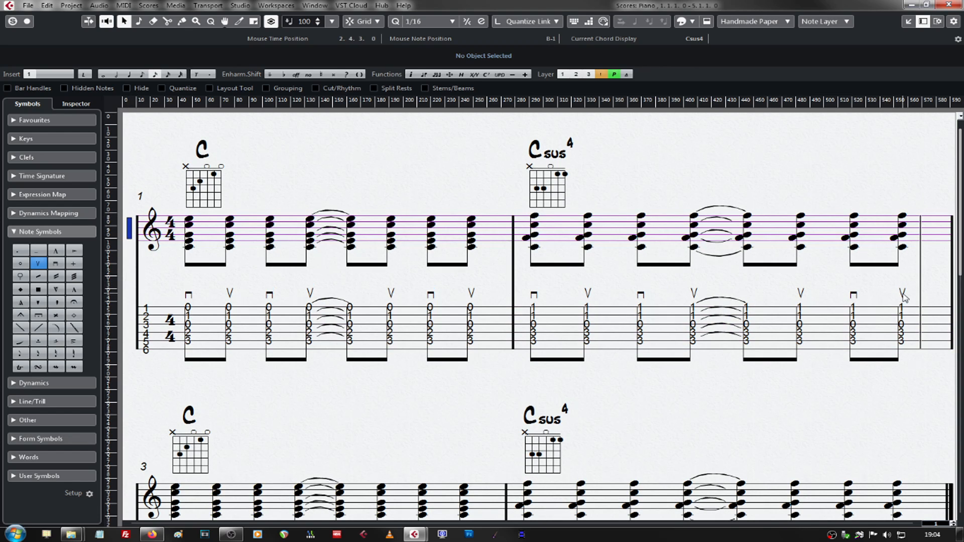
pyautogui.moveTo(963, 241); pyautogui.dragTo(963, 276)
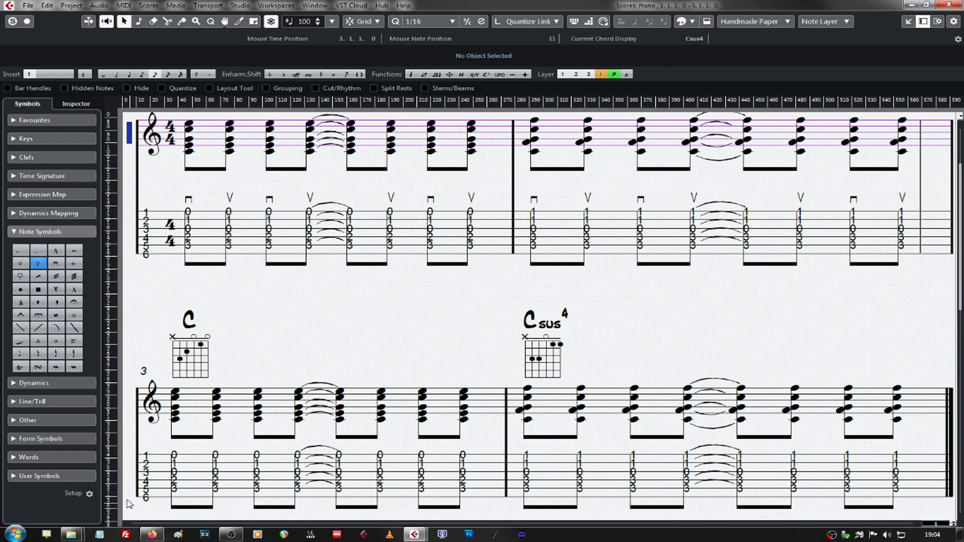
pyautogui.moveTo(128, 466); pyautogui.dragTo(128, 489)
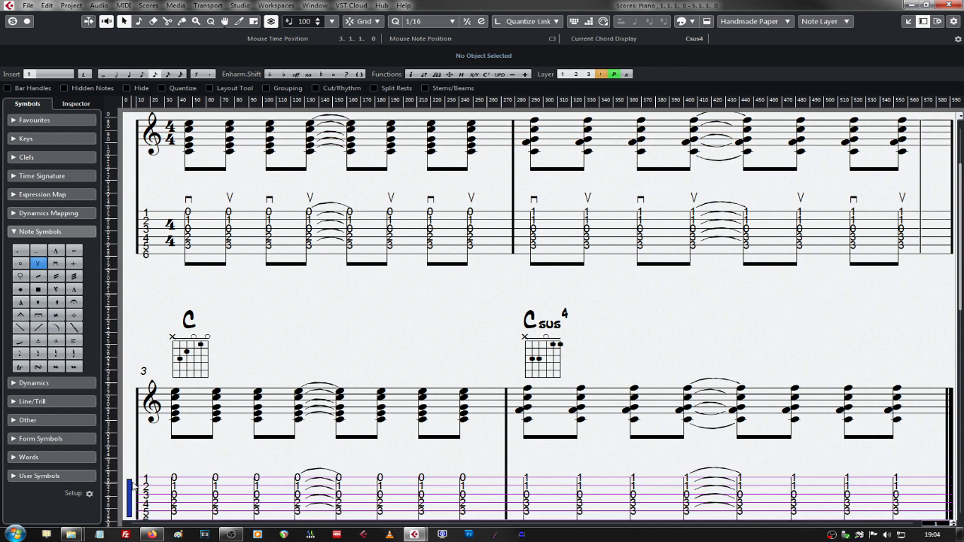
# Copy all strumming symbols from bars 1 and 2 to the matching beats above the tablature in bars 3 and 4.
pyautogui.moveTo(153, 185); pyautogui.dragTo(906, 203)
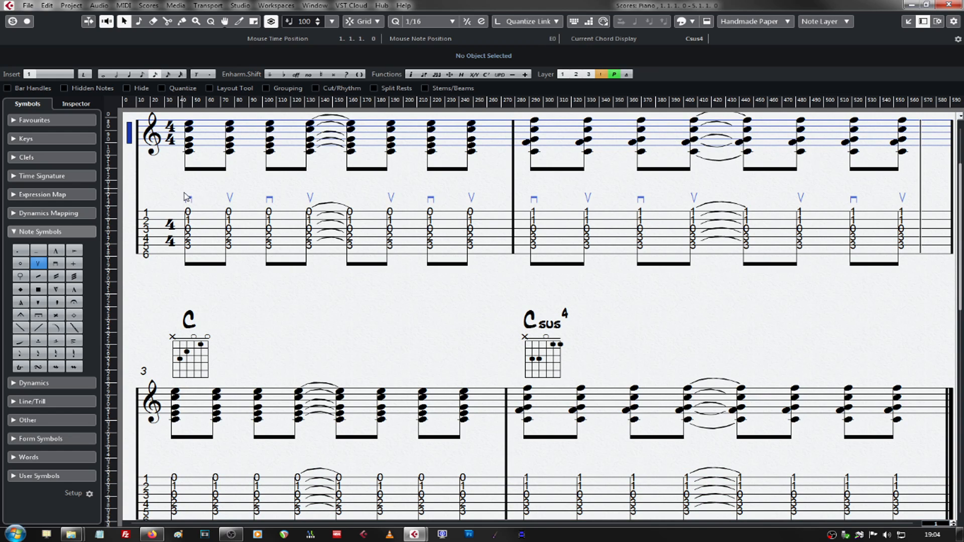
pyautogui.moveTo(165, 185); pyautogui.dragTo(907, 201)
pyautogui.moveTo(188, 201); pyautogui.dragTo(171, 462)
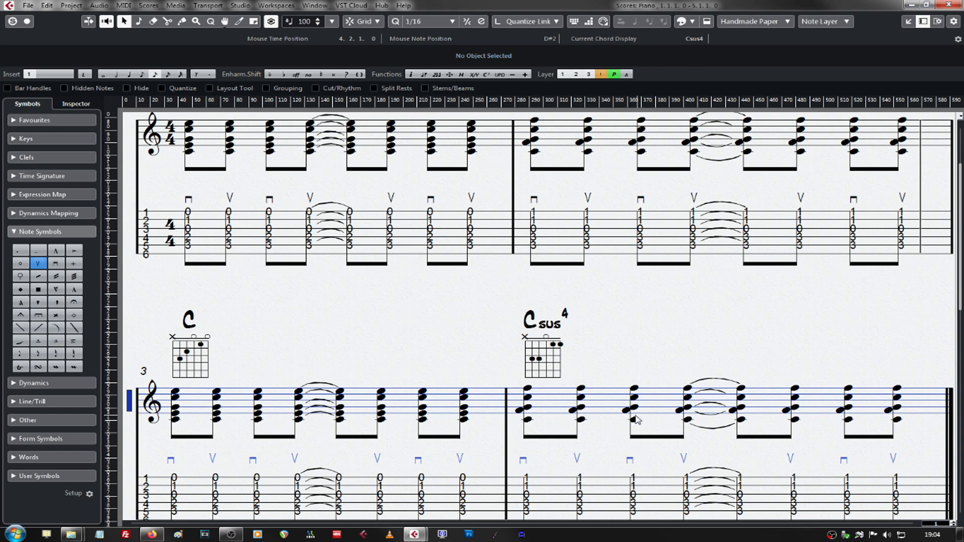
pyautogui.scroll(-3, 639, 421)
pyautogui.click(469, 437)
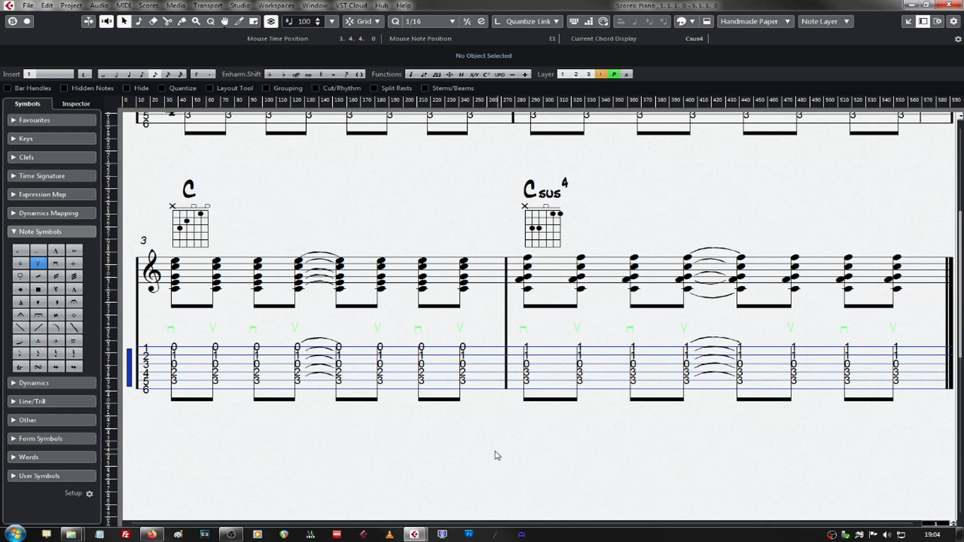
# Try resetting the bar 3 and 4 strumming symbols to Default Position, and move them back above the tablature.
pyautogui.moveTo(155, 320); pyautogui.dragTo(914, 338)
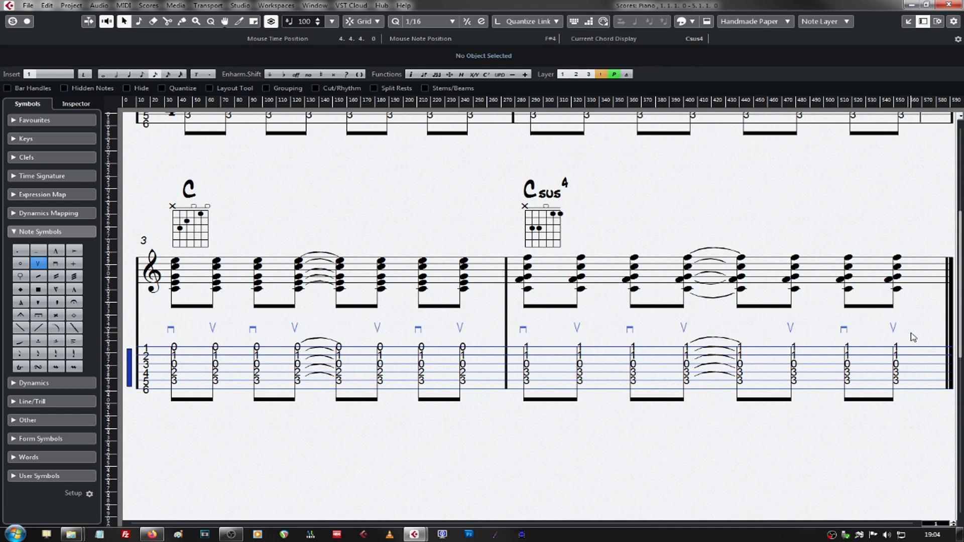
pyautogui.rightClick(461, 328)
pyautogui.click(481, 341)
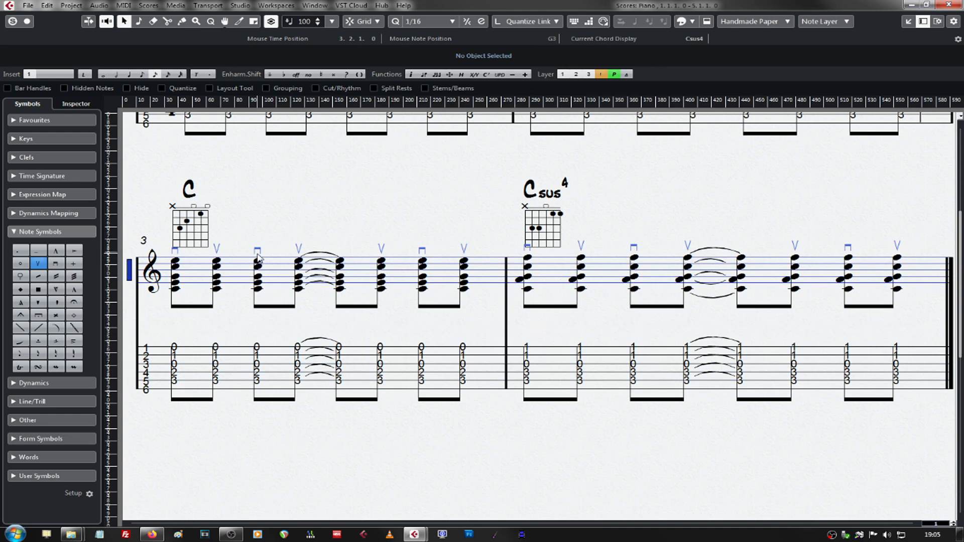
pyautogui.moveTo(258, 254); pyautogui.dragTo(259, 335)
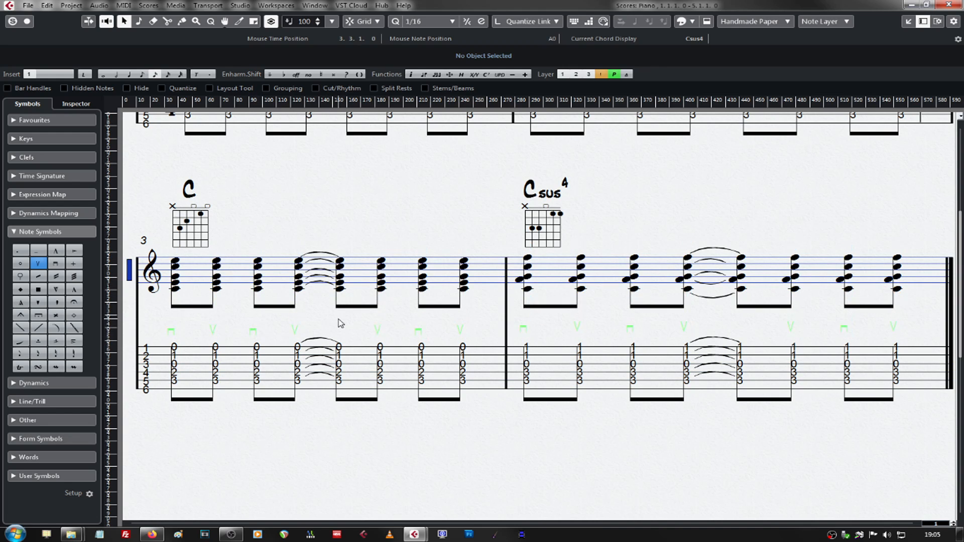
# Try repositioning the bar 3 and 4 strumming symbols by applying Flip Position twice.
pyautogui.moveTo(152, 321); pyautogui.dragTo(461, 335)
pyautogui.moveTo(512, 318); pyautogui.dragTo(894, 335)
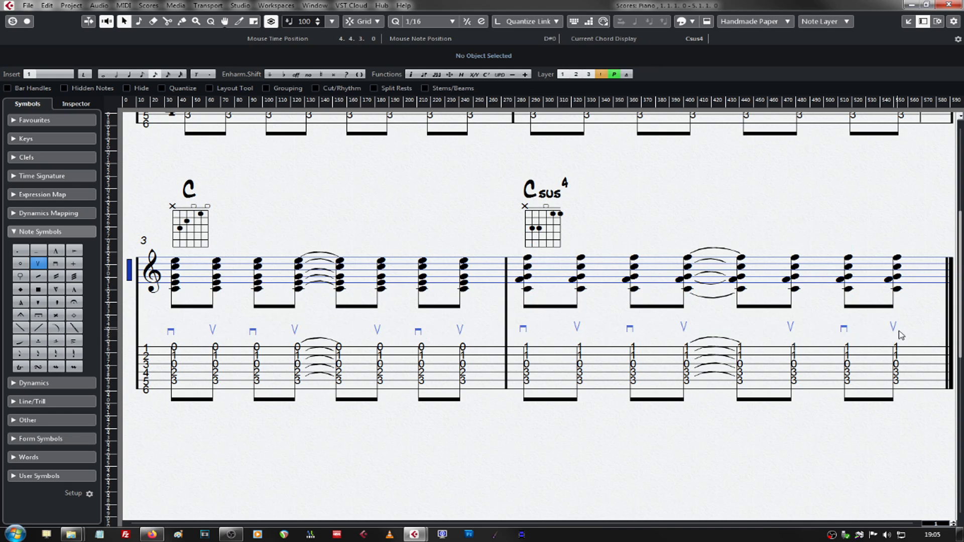
pyautogui.rightClick(896, 328)
pyautogui.click(899, 328)
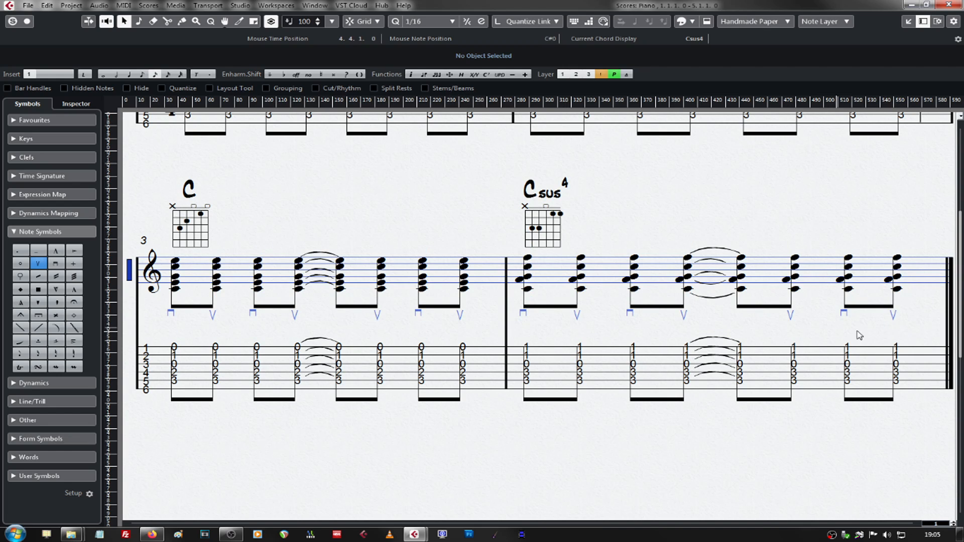
pyautogui.rightClick(844, 315)
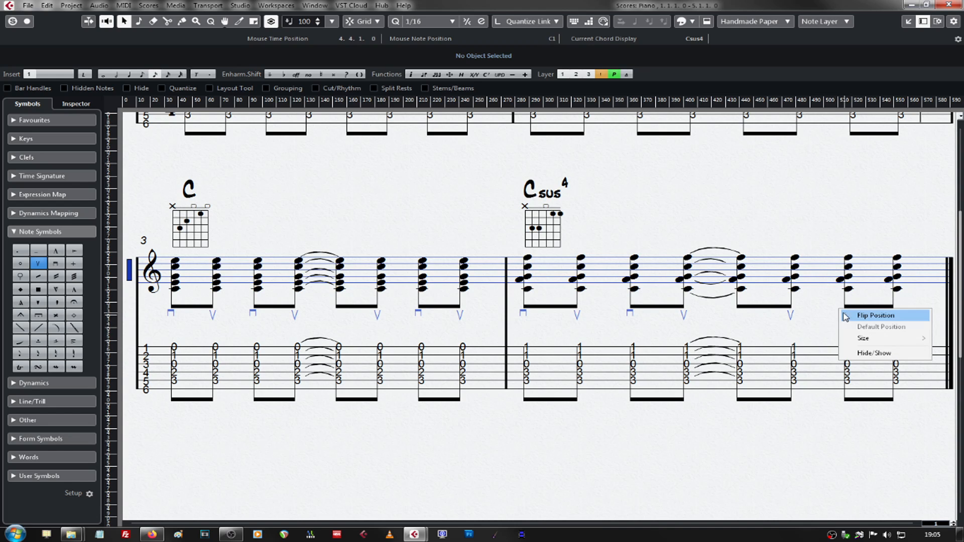
pyautogui.click(865, 317)
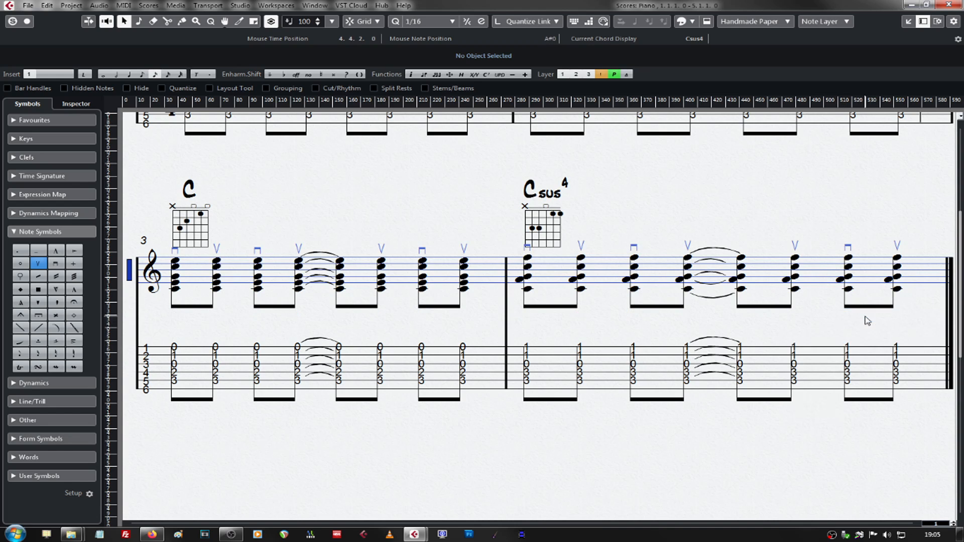
# Move all strumming symbols of bars 3 and 4 below the tablature beams, leaving the C chord diagram in place.
pyautogui.click(174, 250)
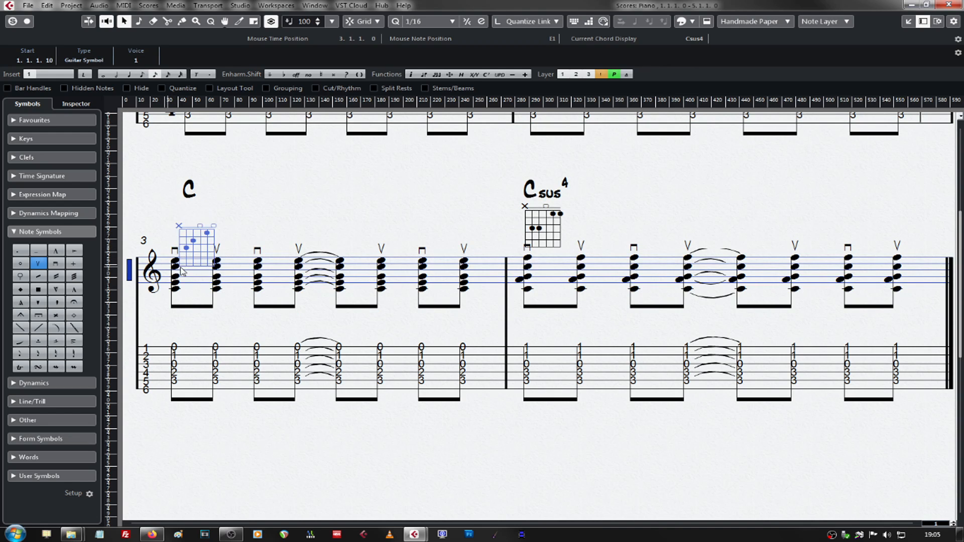
pyautogui.moveTo(182, 266); pyautogui.dragTo(184, 266)
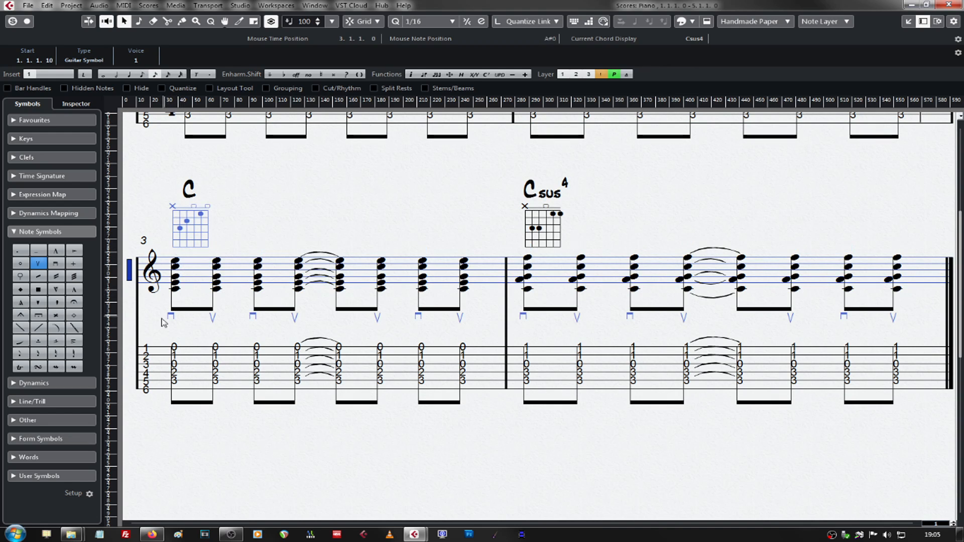
pyautogui.moveTo(157, 314); pyautogui.dragTo(922, 333)
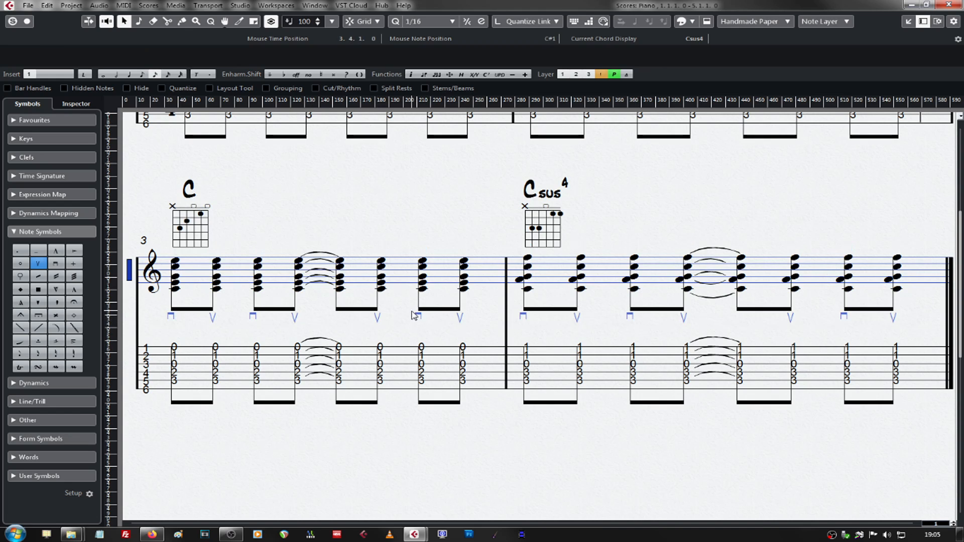
pyautogui.moveTo(418, 317); pyautogui.dragTo(429, 415)
# Try Flip Position on the strumming symbols below the bar 3 and 4 tablature, and undo it.
pyautogui.rightClick(419, 413)
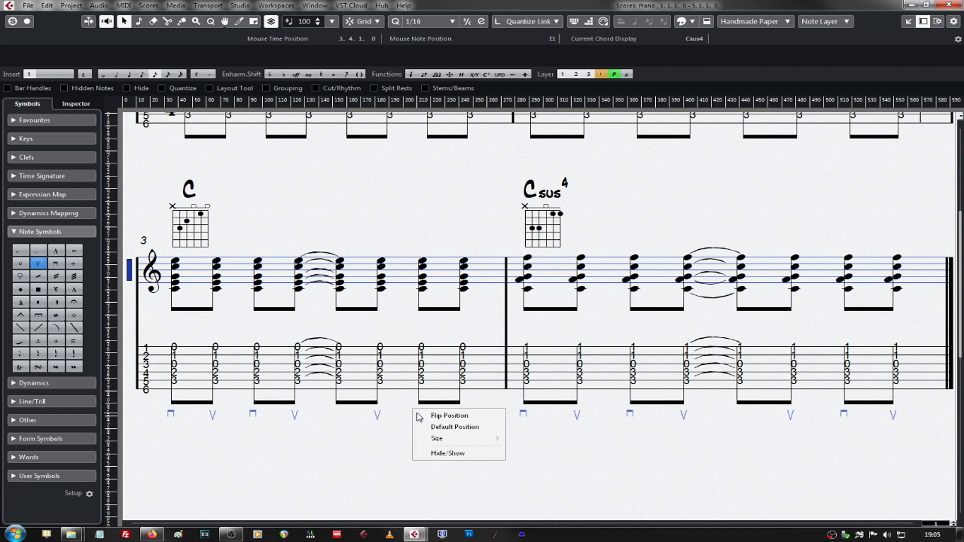
pyautogui.click(435, 417)
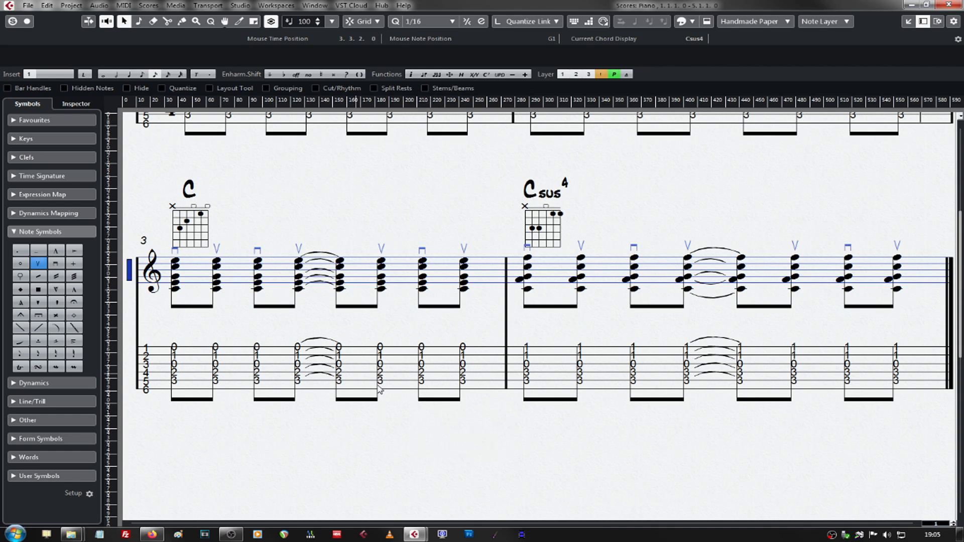
pyautogui.hotkey('ctrl', 'z')
# Try moving the bar 3 and 4 strumming symbols from below to above the tablature, and step back through the changes.
pyautogui.click(308, 434)
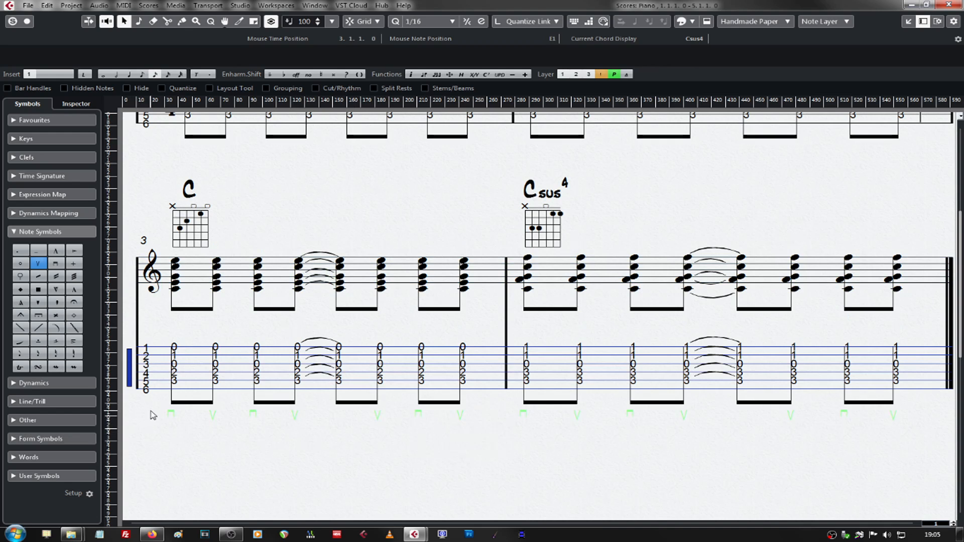
pyautogui.moveTo(152, 411); pyautogui.dragTo(929, 425)
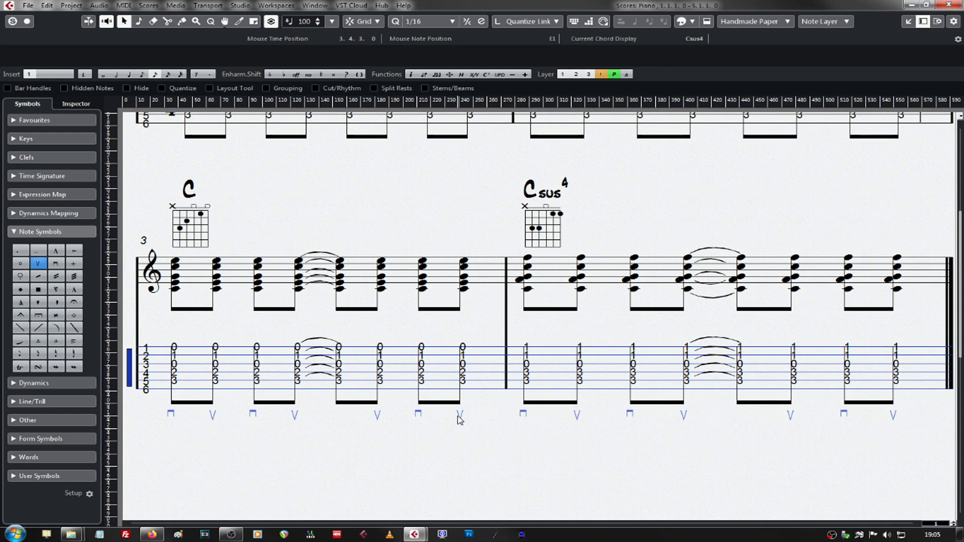
pyautogui.moveTo(459, 420); pyautogui.dragTo(472, 338)
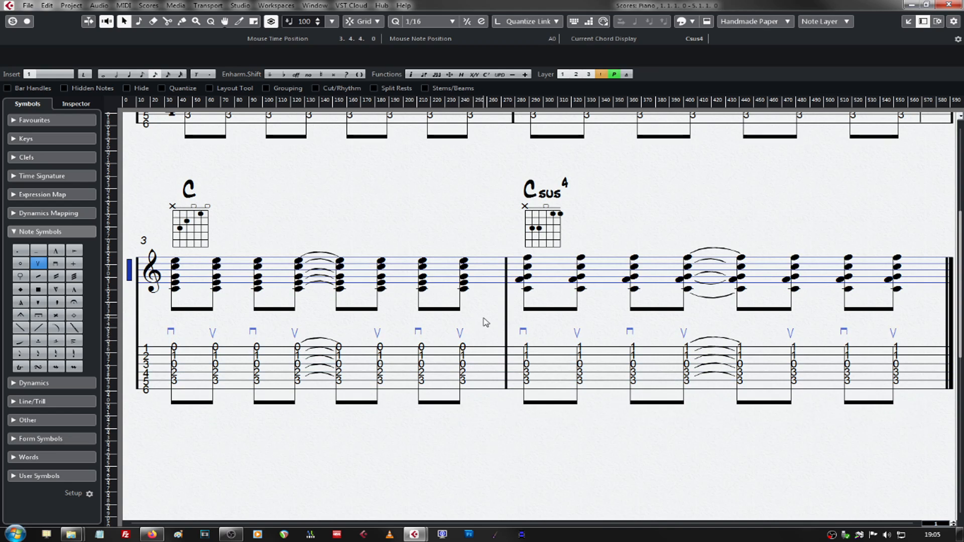
pyautogui.hotkey('ctrl', 'z')
pyautogui.hotkey('ctrl', 'shift', 'z')
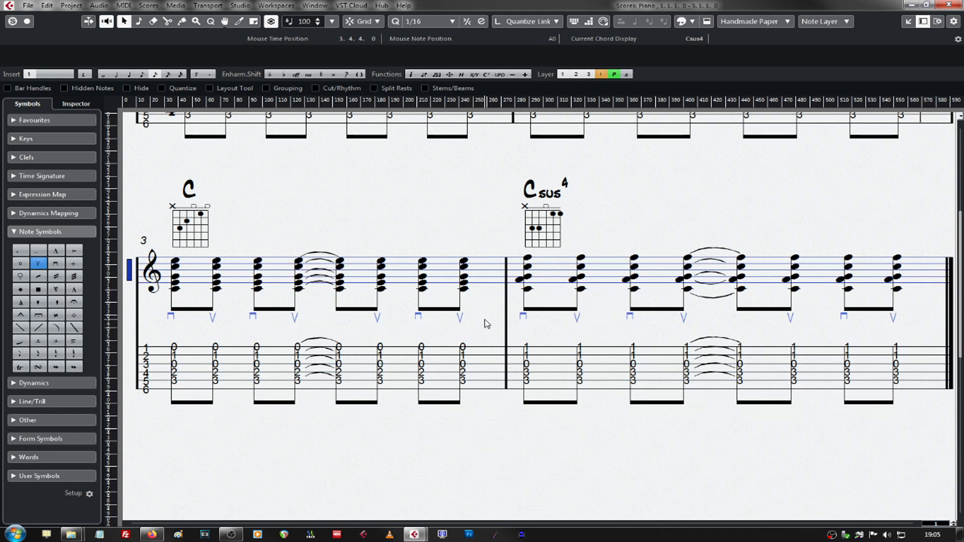
pyautogui.press('x')
pyautogui.press('x')
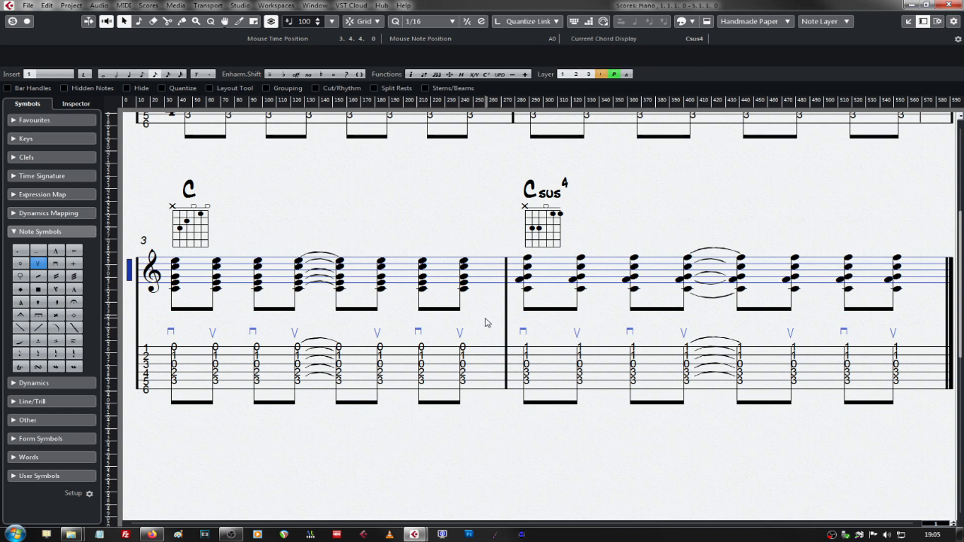
pyautogui.press('x')
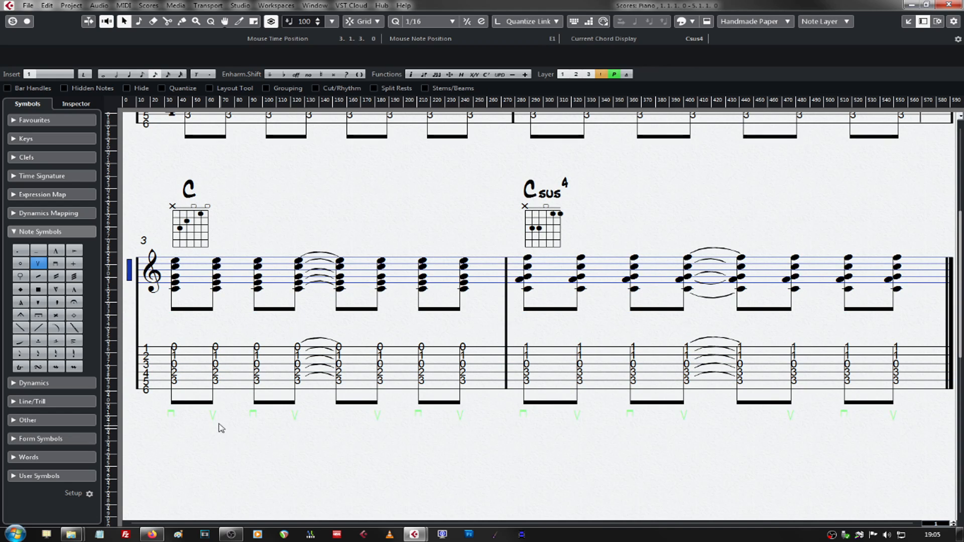
# Apply Default Position to the bar 3 and 4 strumming symbols, and flip them below the notation staff with Flip Position.
pyautogui.moveTo(160, 413); pyautogui.dragTo(901, 443)
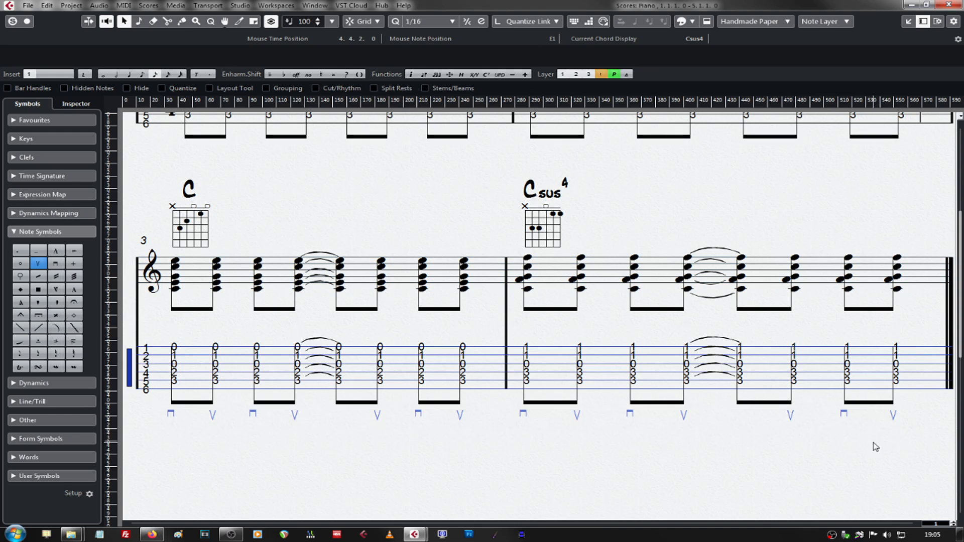
pyautogui.rightClick(629, 413)
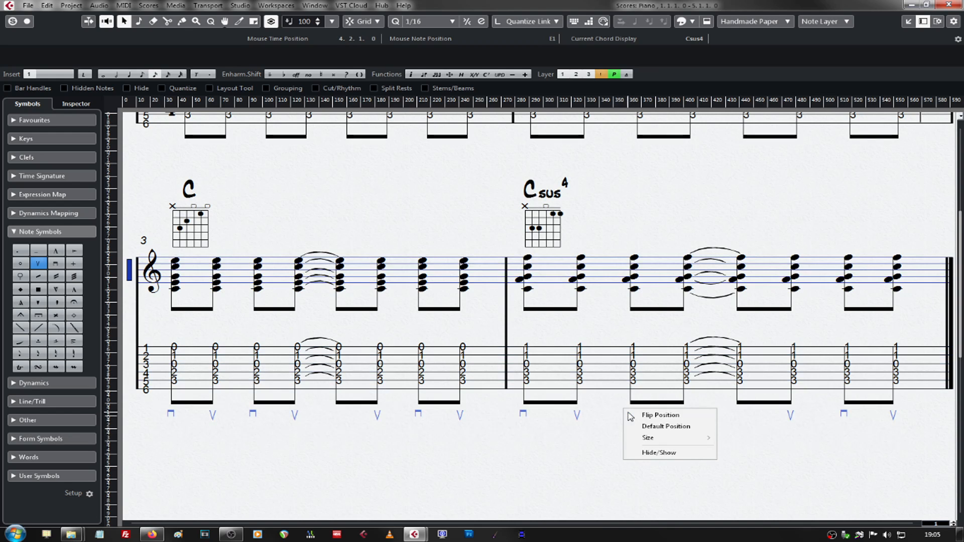
pyautogui.click(659, 425)
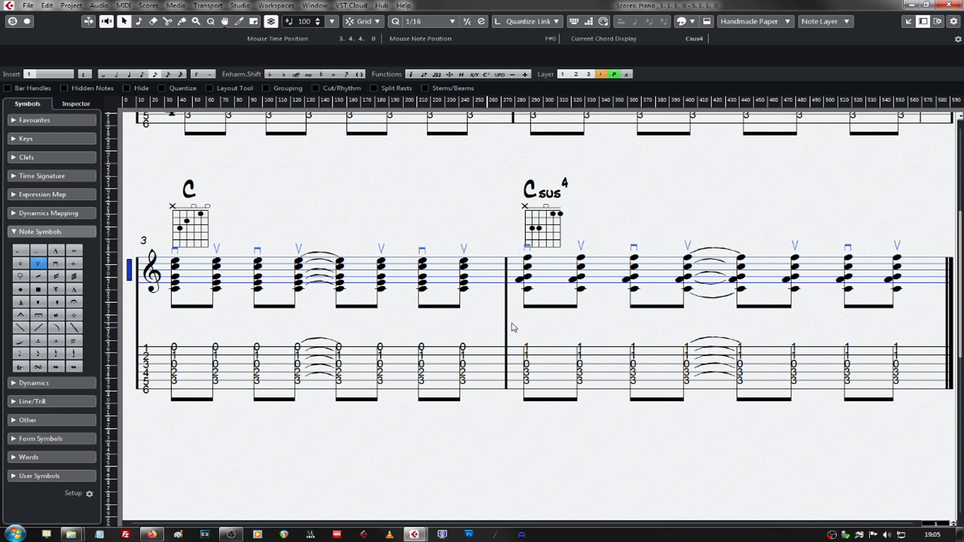
pyautogui.scroll(3, 302, 319)
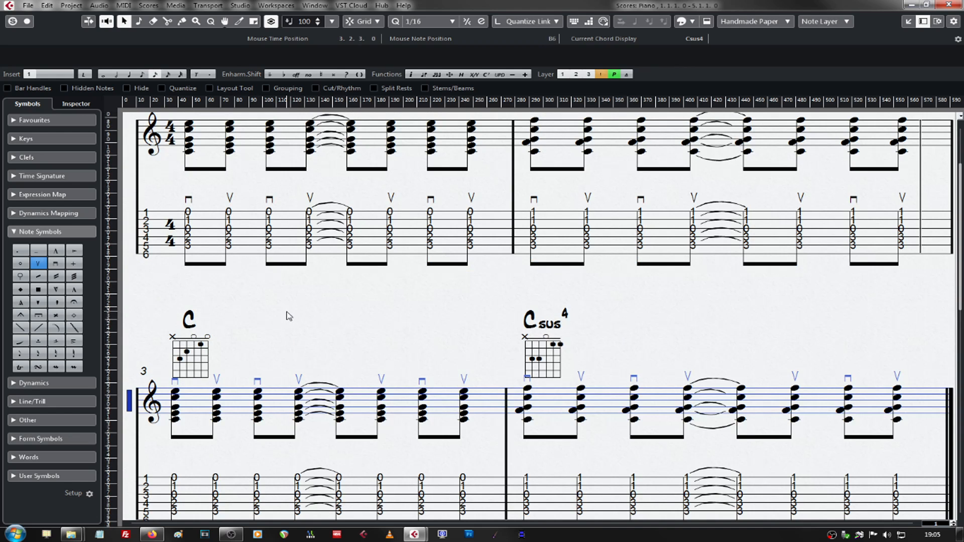
pyautogui.scroll(-3, 345, 304)
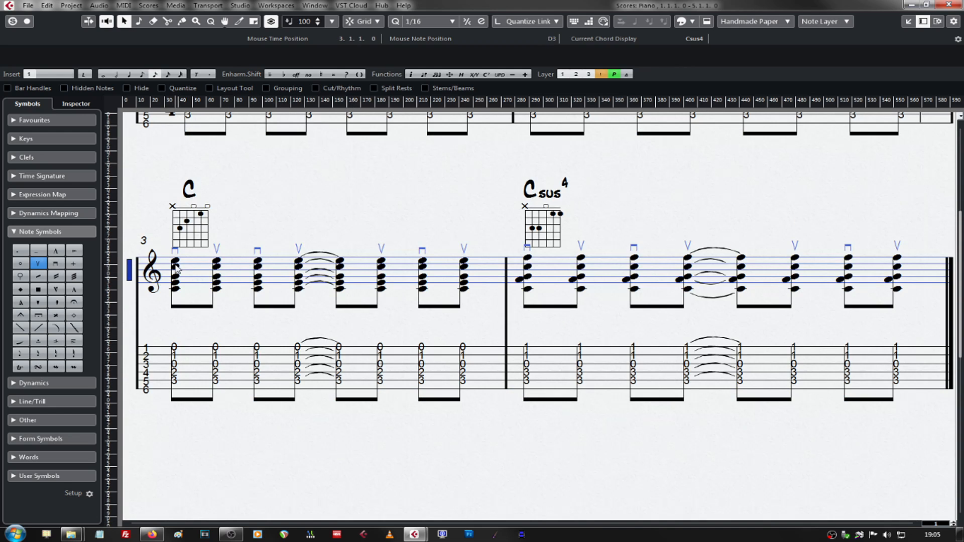
pyautogui.rightClick(177, 252)
pyautogui.click(203, 252)
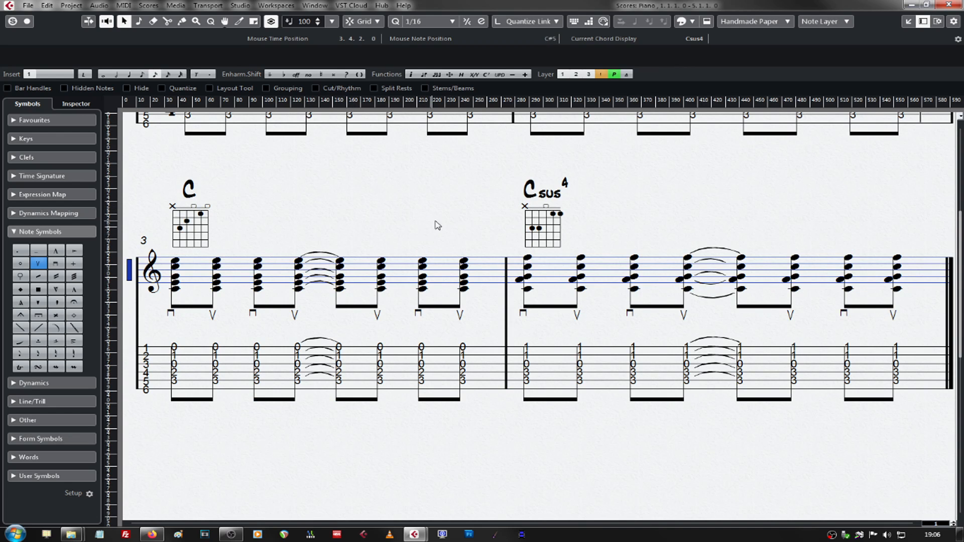
# Copy the bar 1 strumming symbols to below the tablature staff of bar 3.
pyautogui.scroll(3, 466, 236)
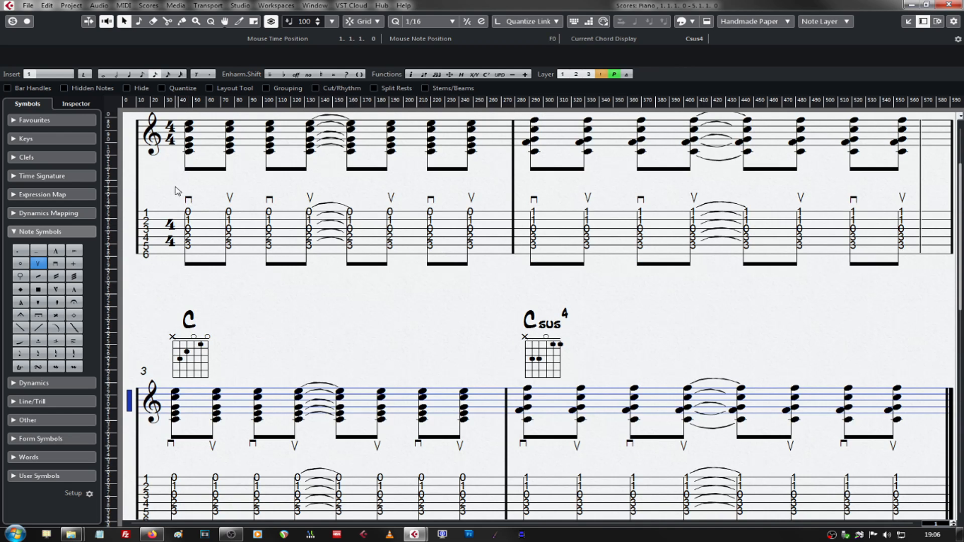
pyautogui.click(128, 223)
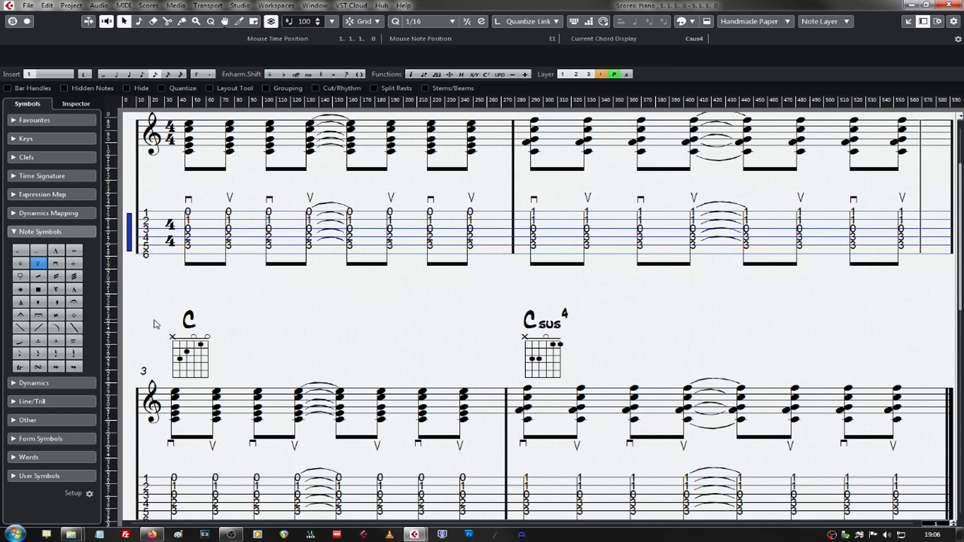
pyautogui.scroll(-3, 154, 324)
pyautogui.click(129, 371)
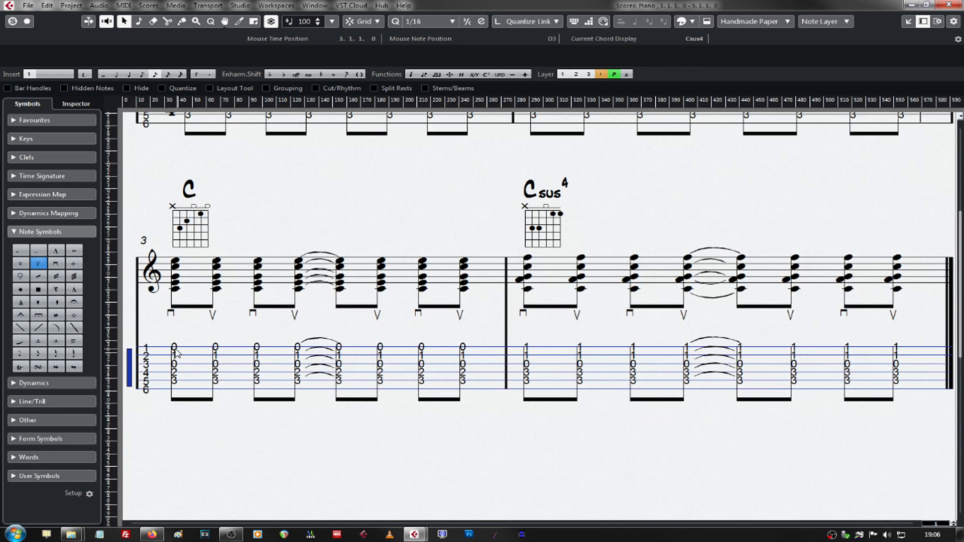
pyautogui.scroll(3, 206, 346)
pyautogui.moveTo(177, 189); pyautogui.dragTo(508, 209)
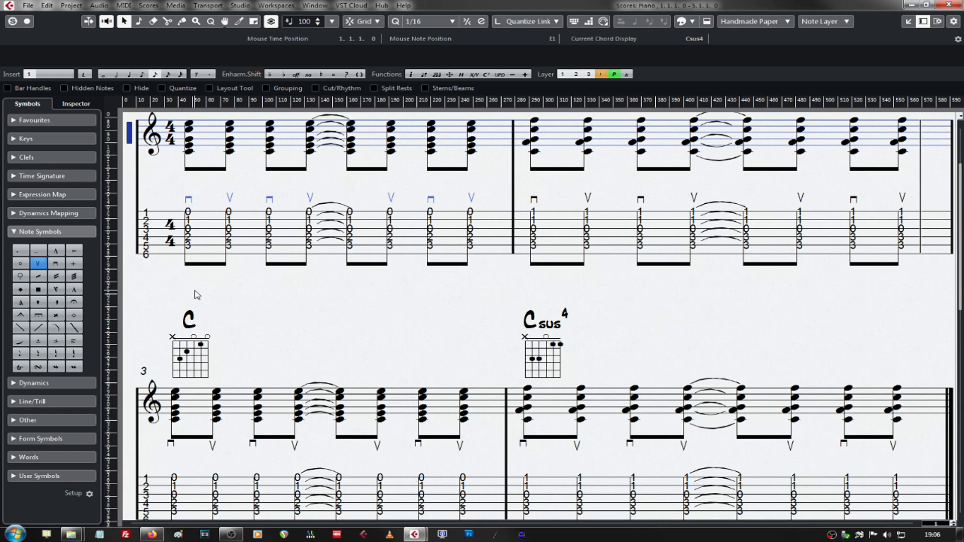
pyautogui.click(127, 494)
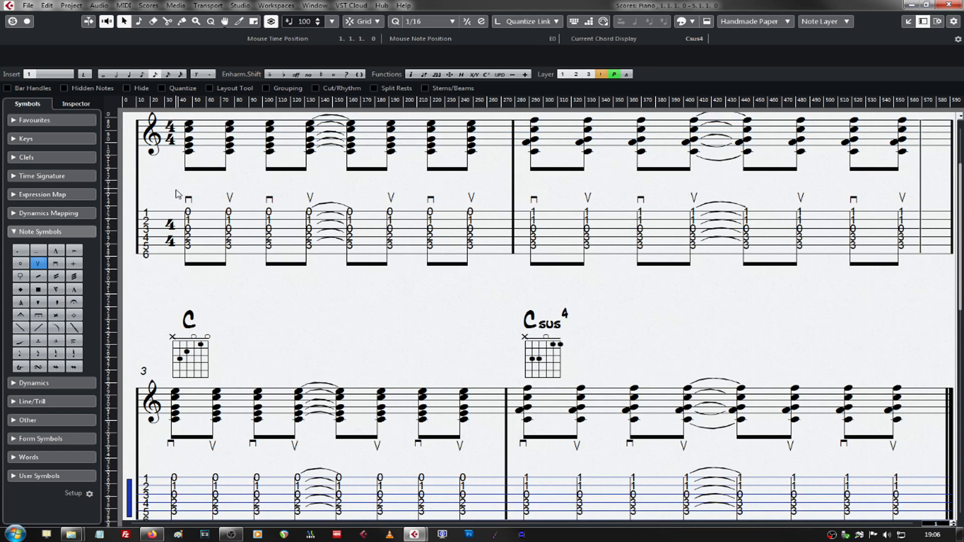
pyautogui.moveTo(175, 185); pyautogui.dragTo(502, 207)
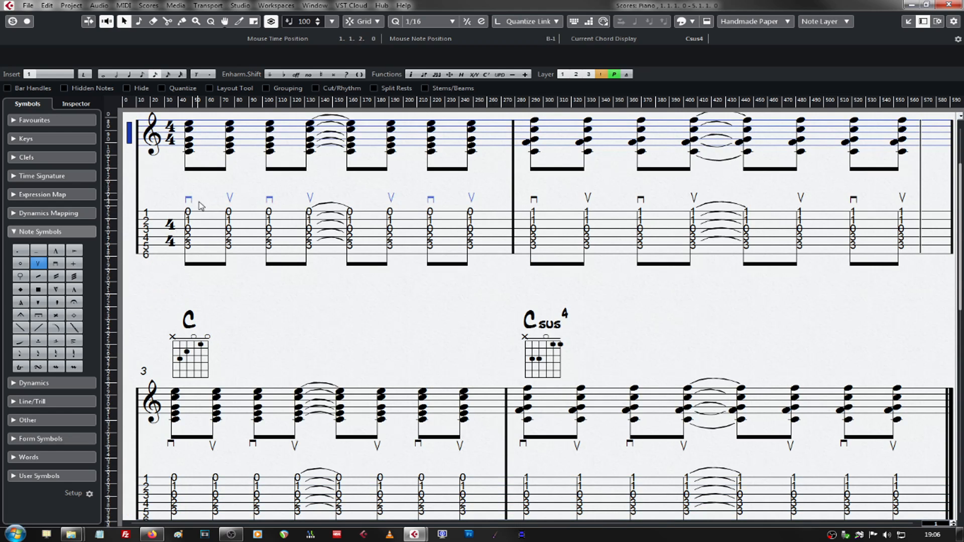
pyautogui.moveTo(187, 201); pyautogui.dragTo(465, 512)
# Apply Default Position to the copied bar 3 symbols, and delete the old strumming symbols under the notation staff of bars 3 and 4.
pyautogui.rightClick(461, 505)
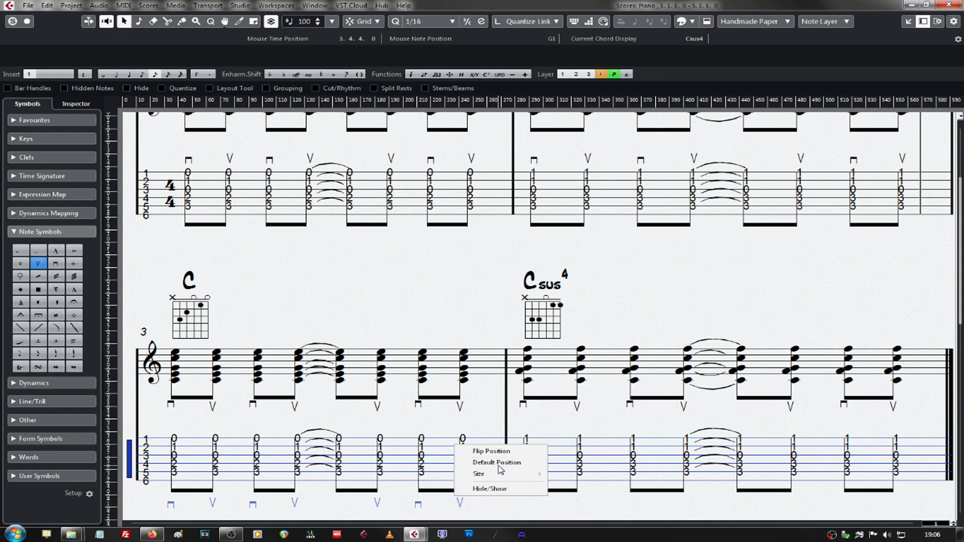
pyautogui.click(500, 473)
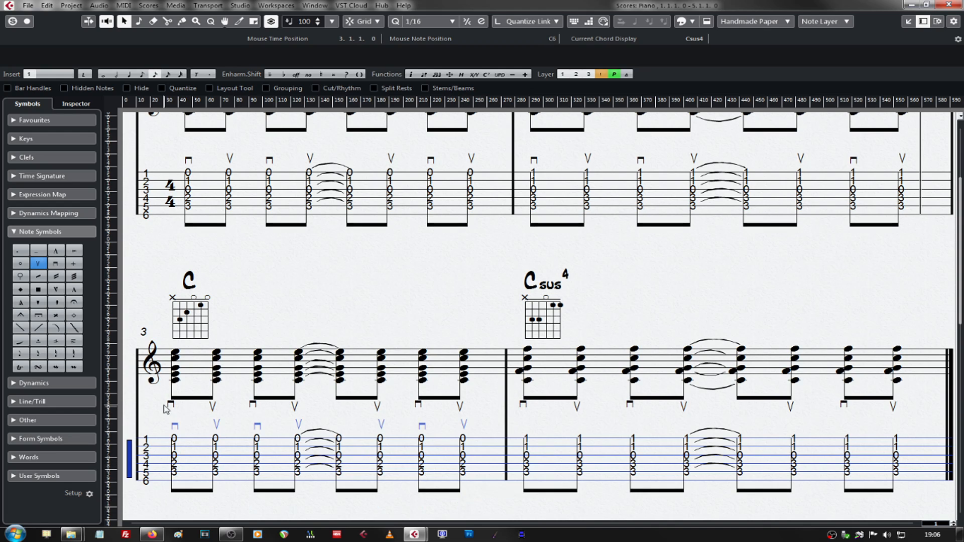
pyautogui.moveTo(157, 402); pyautogui.dragTo(899, 420)
pyautogui.press('Delete')
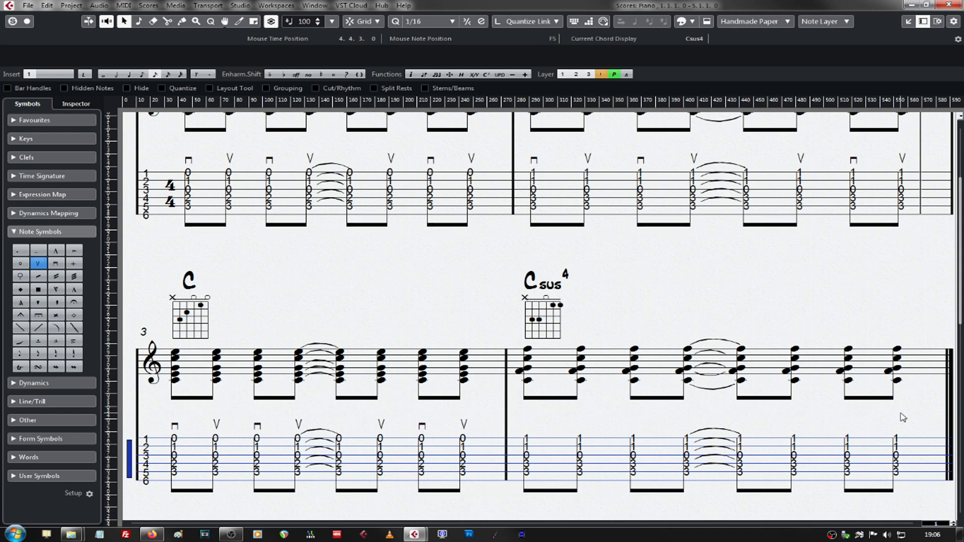
# Copy the bar 2 strumming symbols to below the tablature staff of bar 4.
pyautogui.scroll(3, 721, 284)
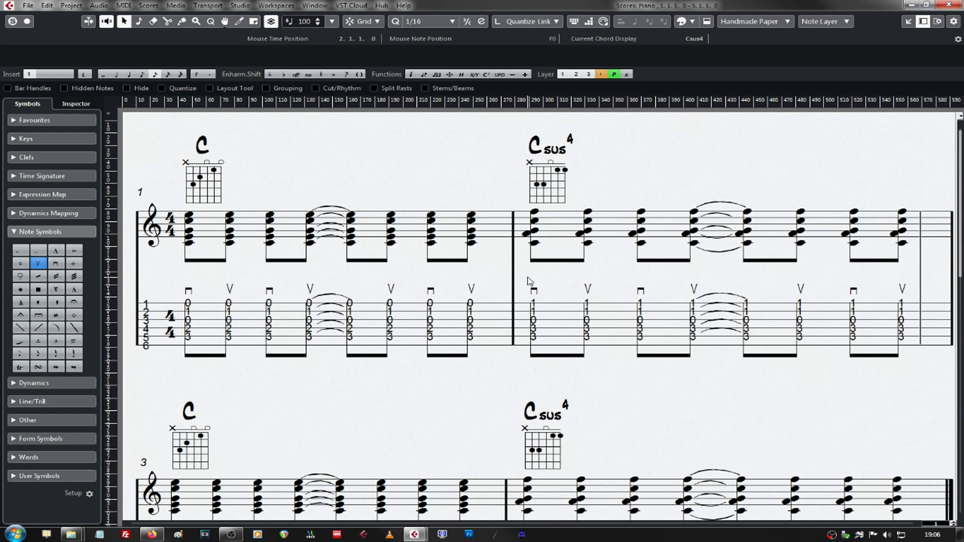
pyautogui.moveTo(525, 279); pyautogui.dragTo(904, 293)
pyautogui.scroll(-3, 889, 292)
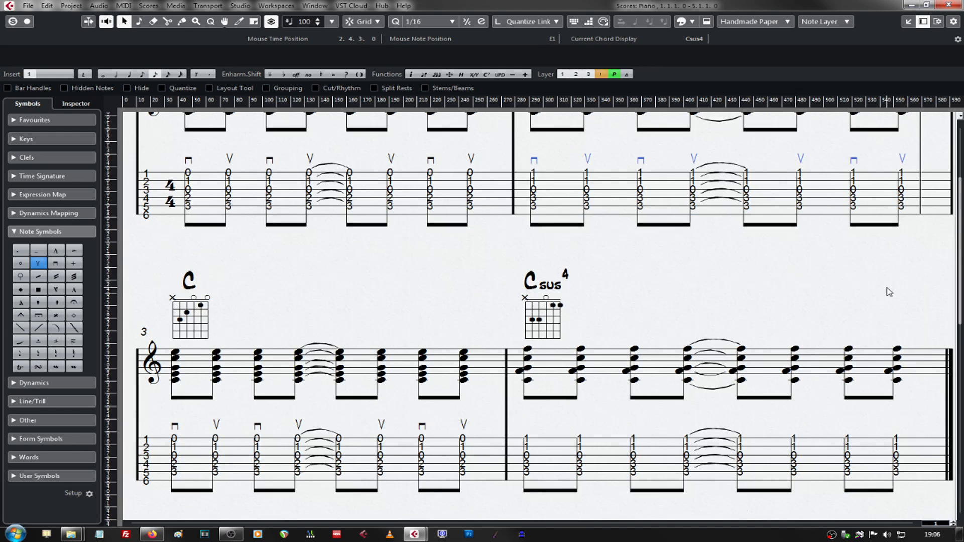
pyautogui.moveTo(534, 160); pyautogui.dragTo(525, 505)
# Move the copied bar 4 strumming symbols above the tablature and align them with Default Position.
pyautogui.rightClick(525, 505)
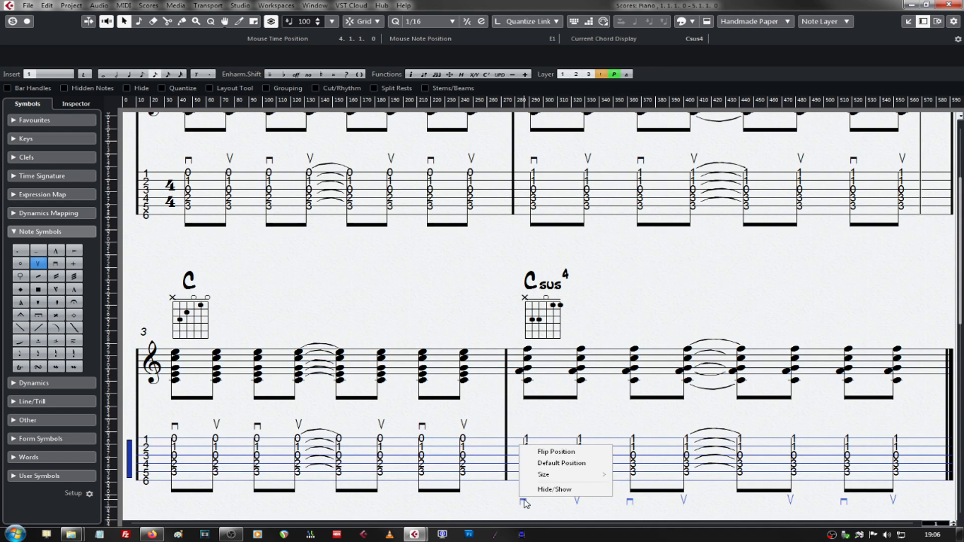
pyautogui.click(555, 456)
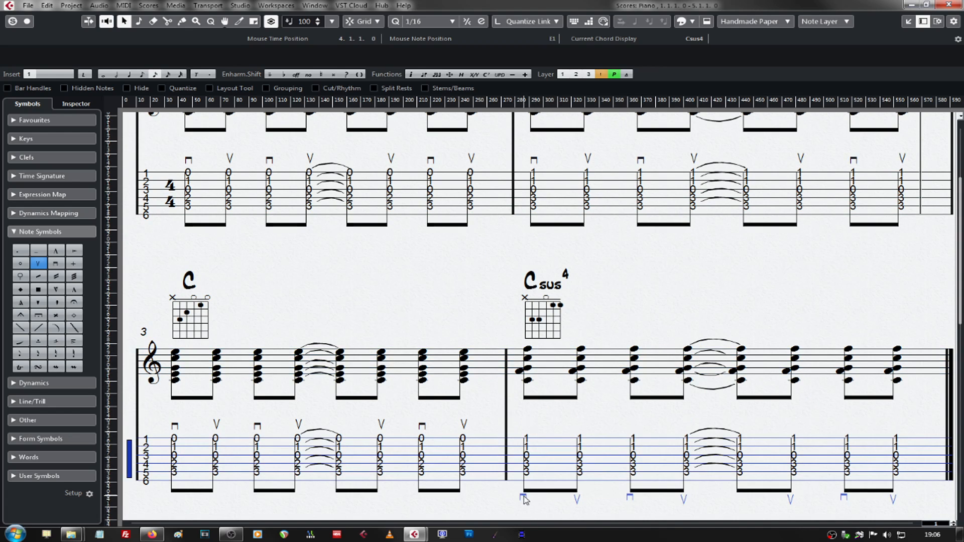
pyautogui.moveTo(524, 497); pyautogui.dragTo(527, 428)
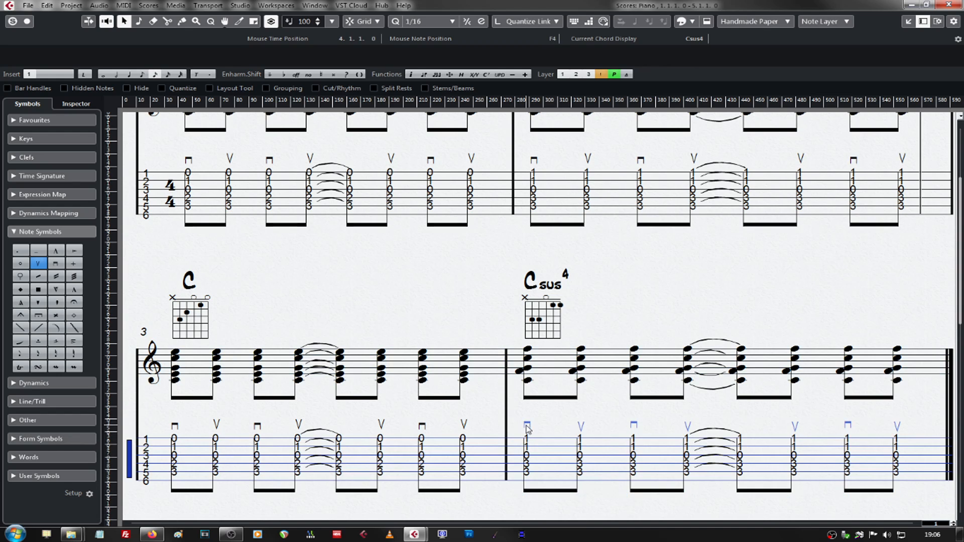
pyautogui.rightClick(526, 428)
pyautogui.click(566, 438)
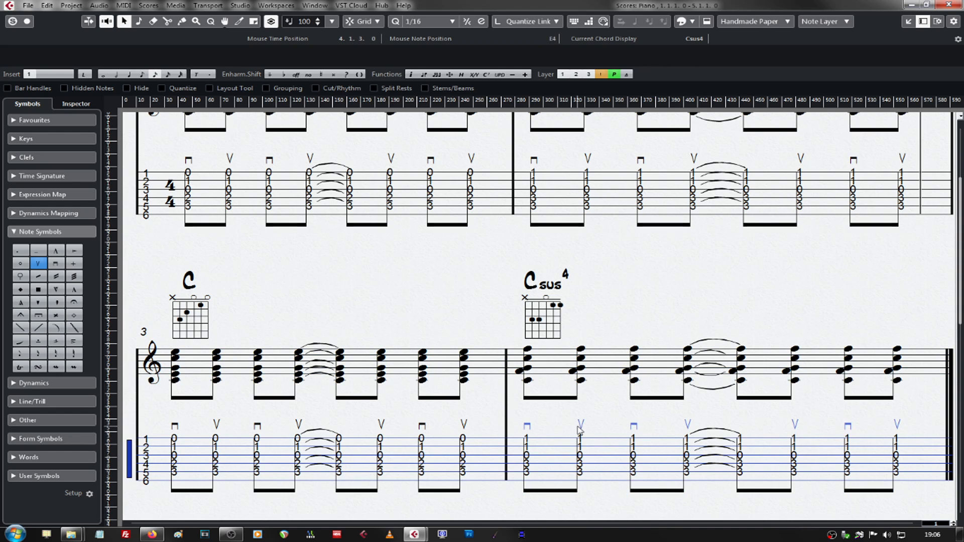
pyautogui.click(622, 411)
# Shift the second system, bars 3 and 4, slightly down beneath its chord diagrams.
pyautogui.click(137, 354)
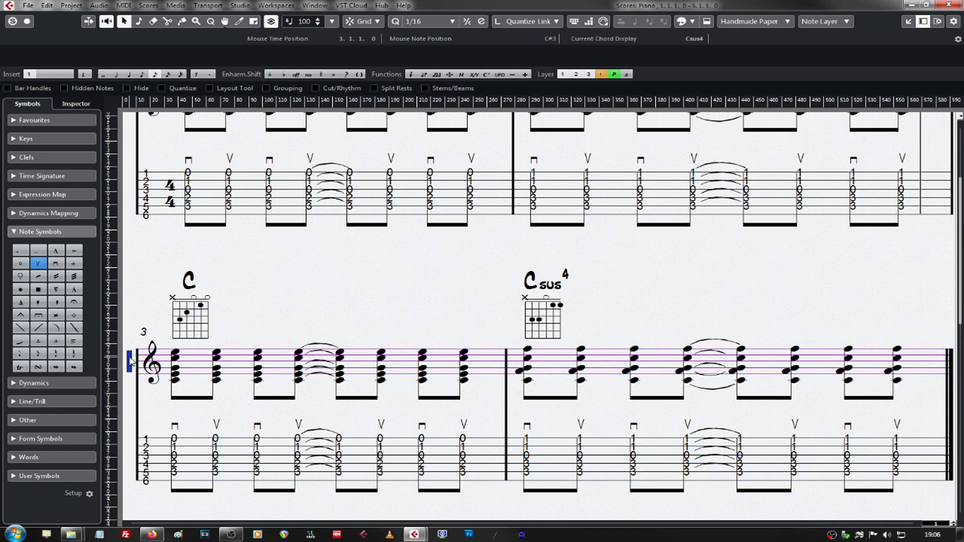
pyautogui.moveTo(134, 350); pyautogui.dragTo(126, 369)
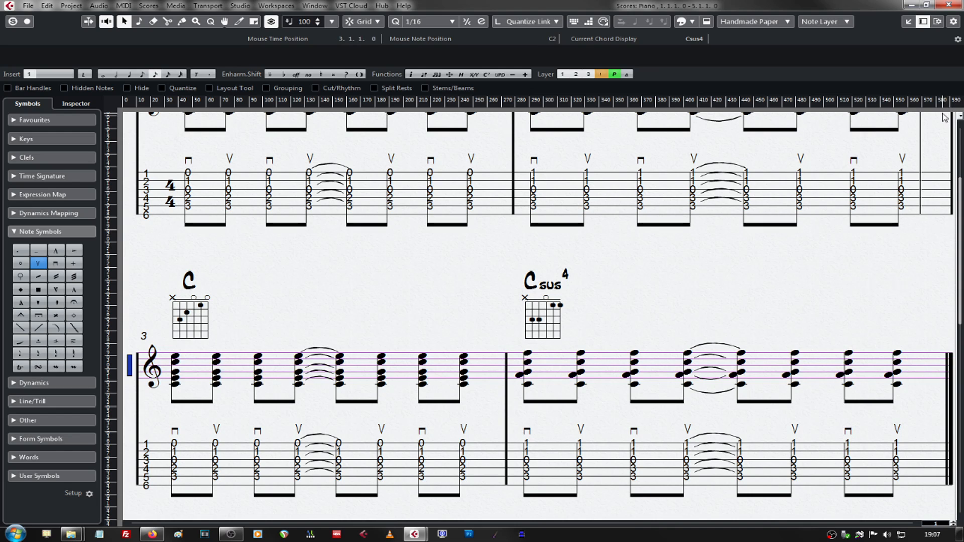
# Examine the page layout with Fit Page and at 200%, 100% and 120% zoom.
pyautogui.click(960, 116)
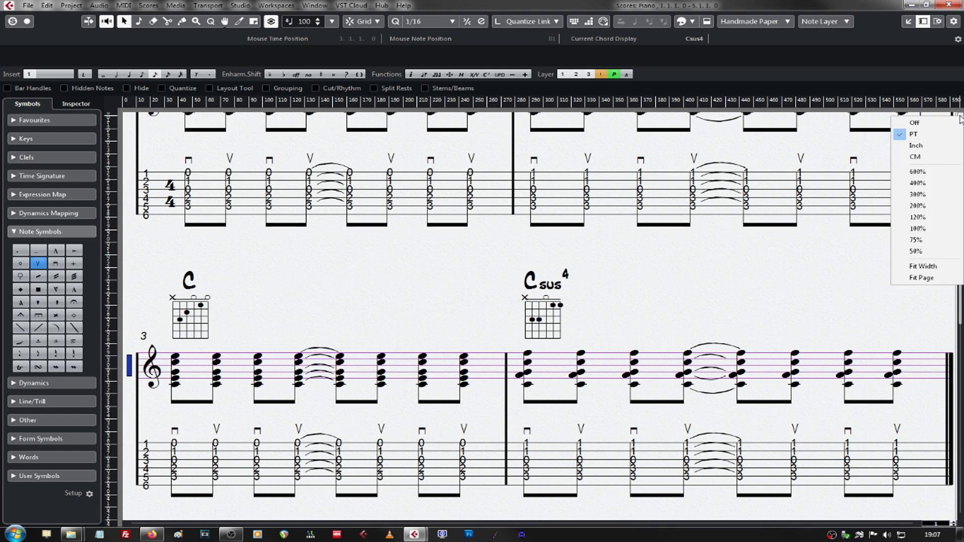
pyautogui.click(926, 279)
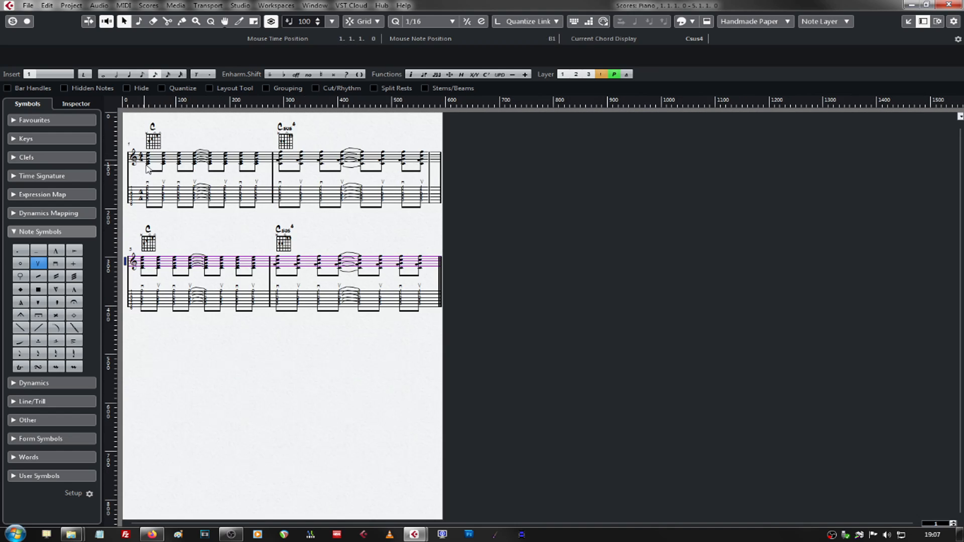
pyautogui.click(959, 116)
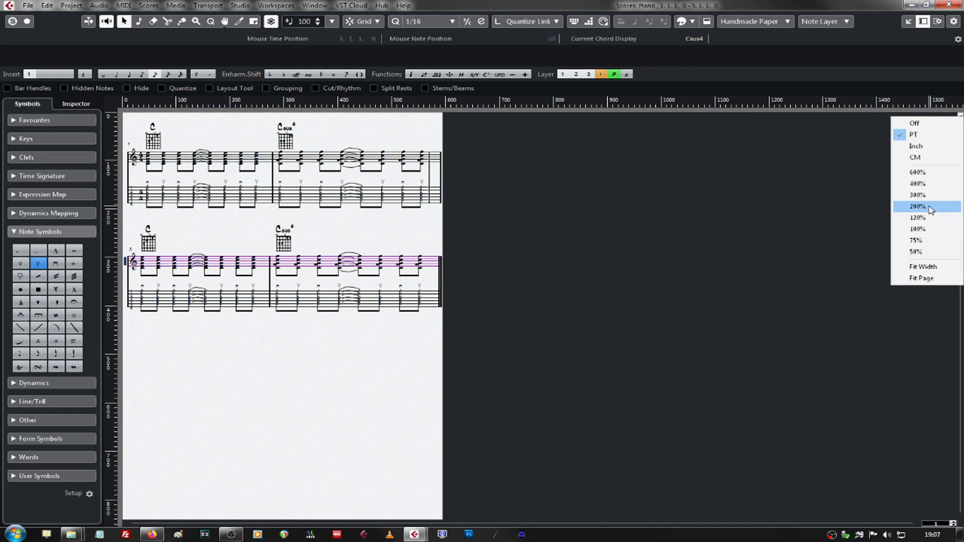
pyautogui.click(918, 207)
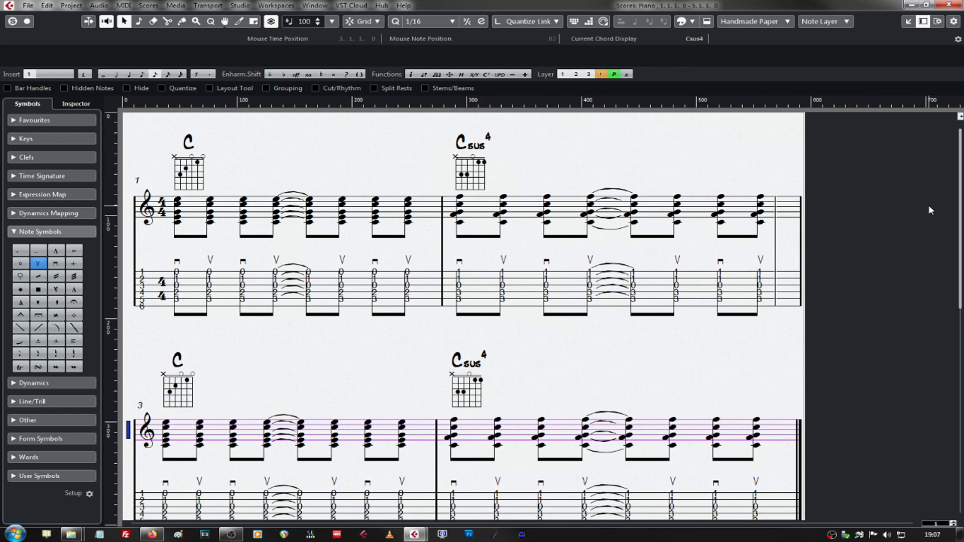
pyautogui.click(960, 117)
pyautogui.click(924, 234)
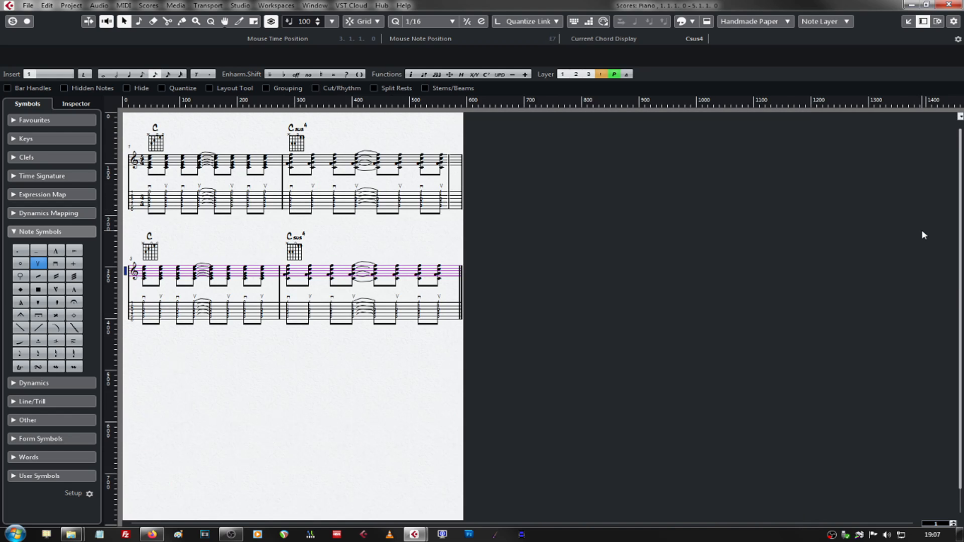
pyautogui.click(959, 117)
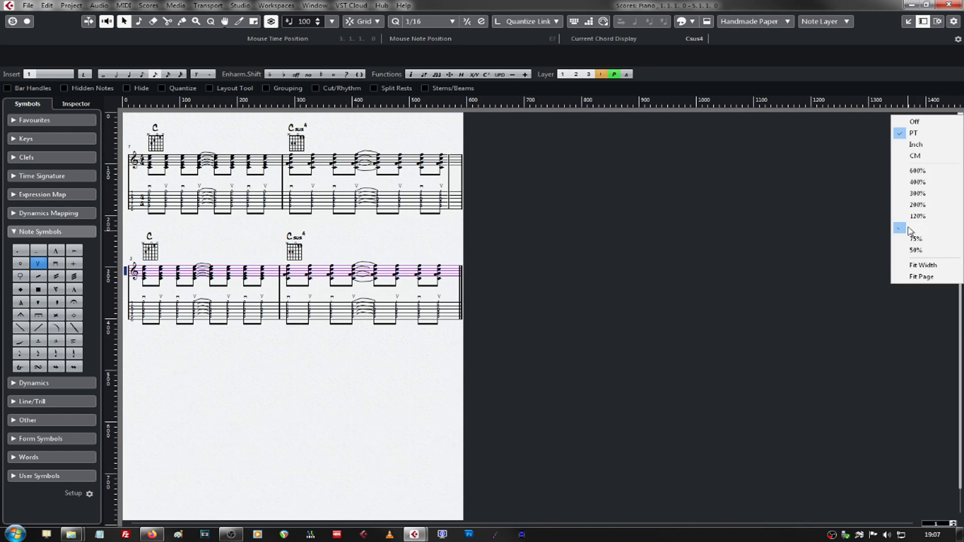
pyautogui.click(912, 215)
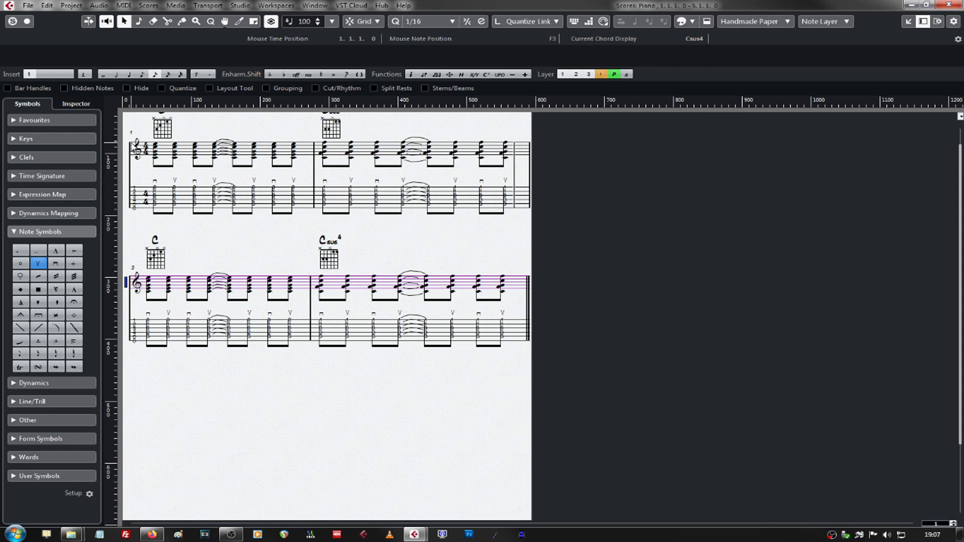
pyautogui.scroll(2, 960, 206)
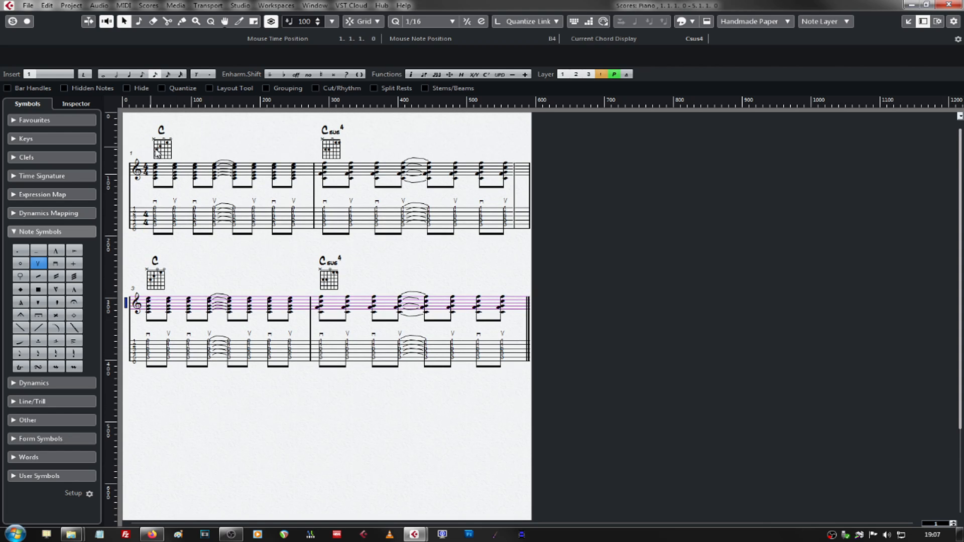
# Move both systems down the page, together with the C and Csus4 chord symbols, leaving space above the first system.
pyautogui.click(127, 171)
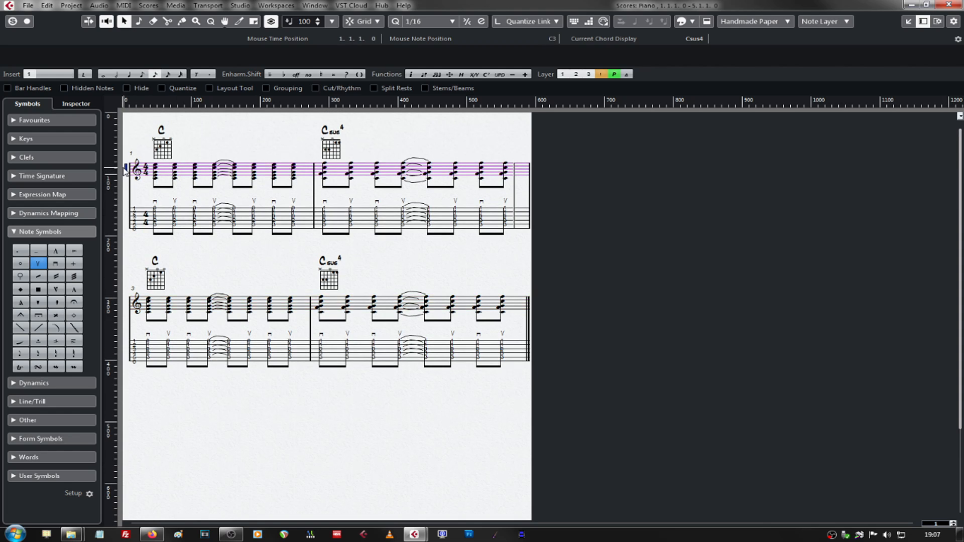
pyautogui.moveTo(134, 118); pyautogui.dragTo(405, 159)
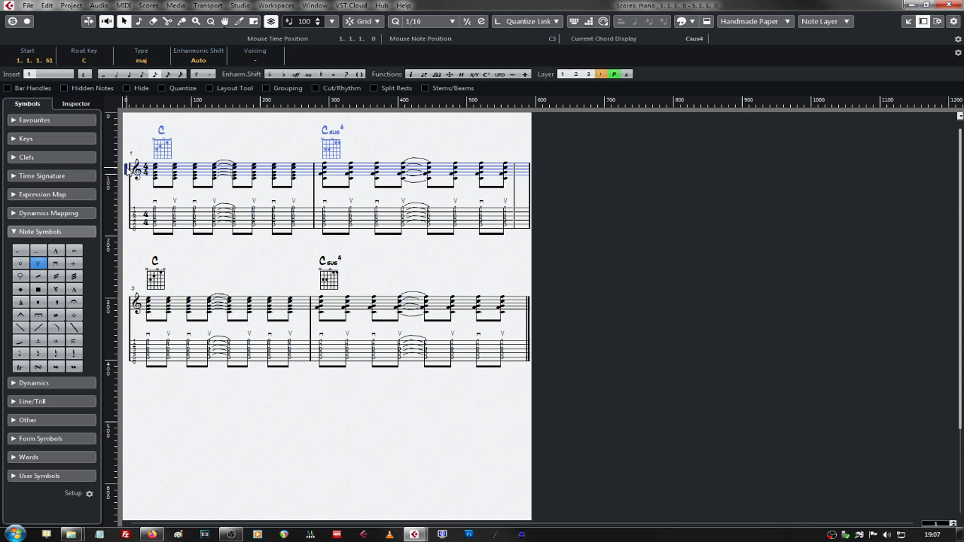
pyautogui.moveTo(128, 169); pyautogui.dragTo(128, 210)
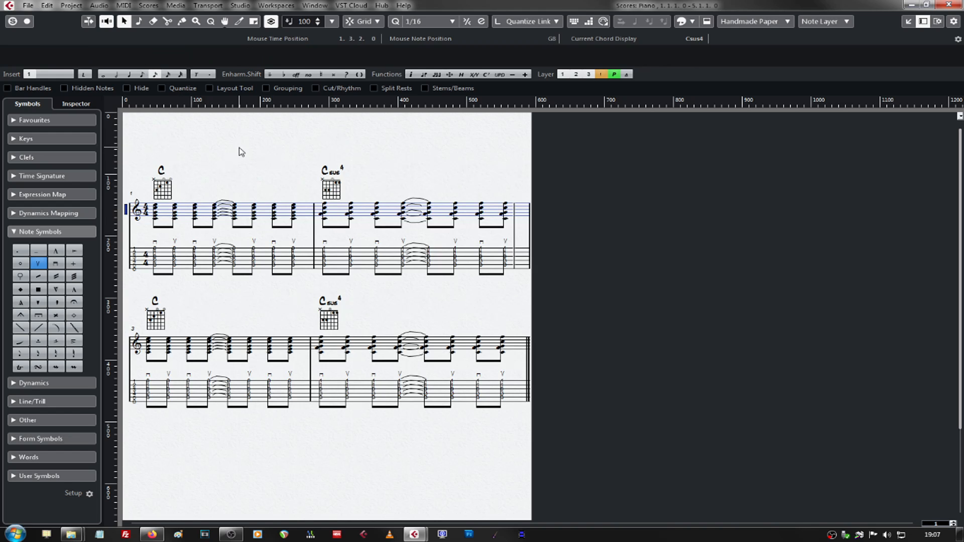
# Add the text "MY SONG" in the blank space above the first system, just above the first C chord symbol.
pyautogui.click(43, 458)
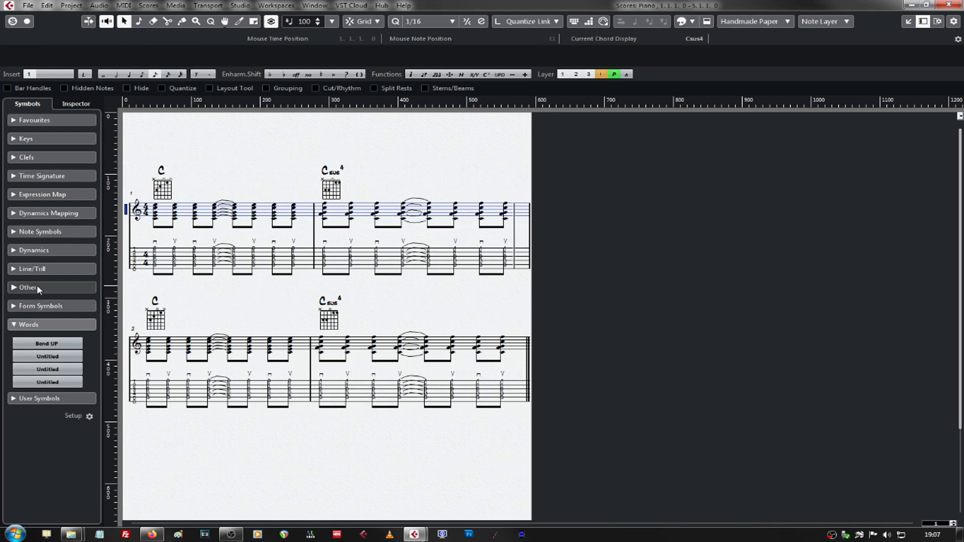
pyautogui.click(37, 305)
pyautogui.click(40, 325)
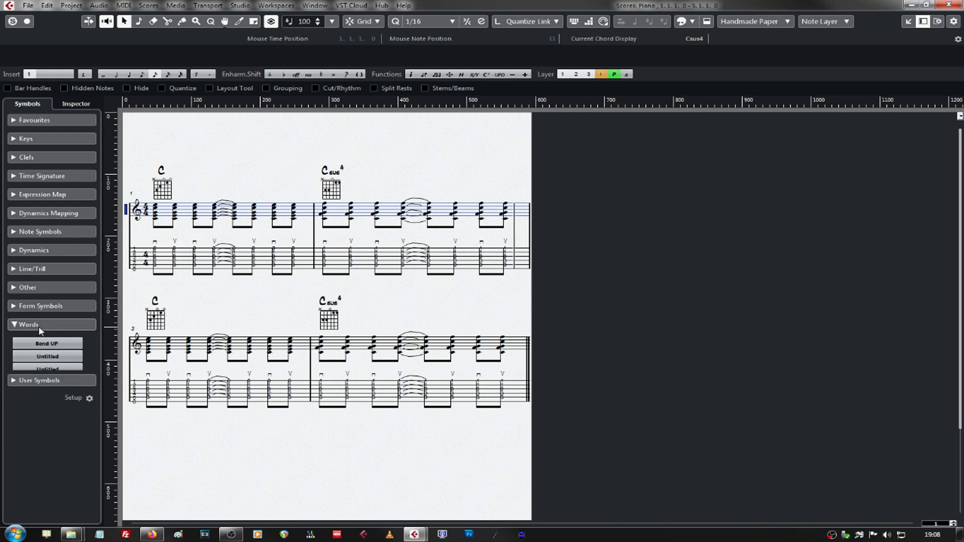
pyautogui.click(44, 325)
pyautogui.click(44, 344)
pyautogui.click(46, 343)
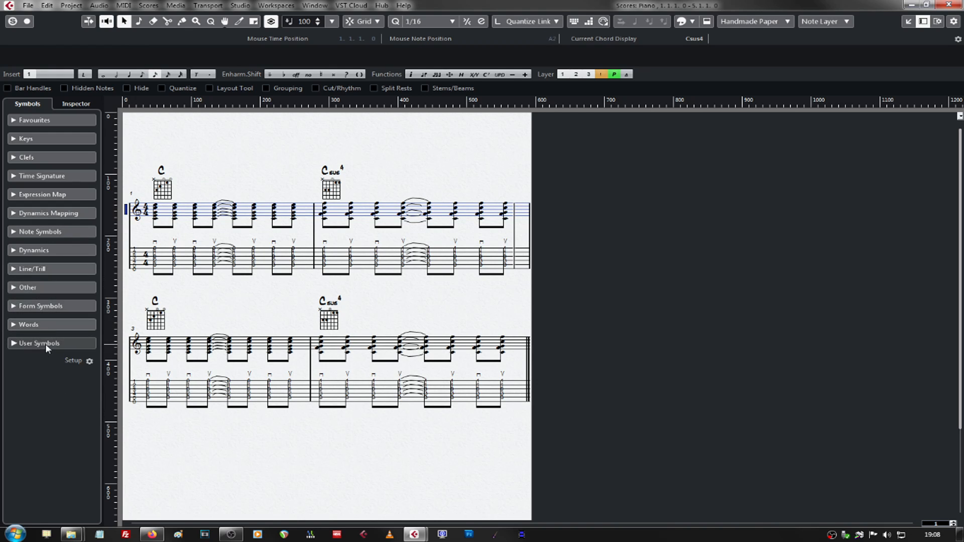
pyautogui.click(40, 290)
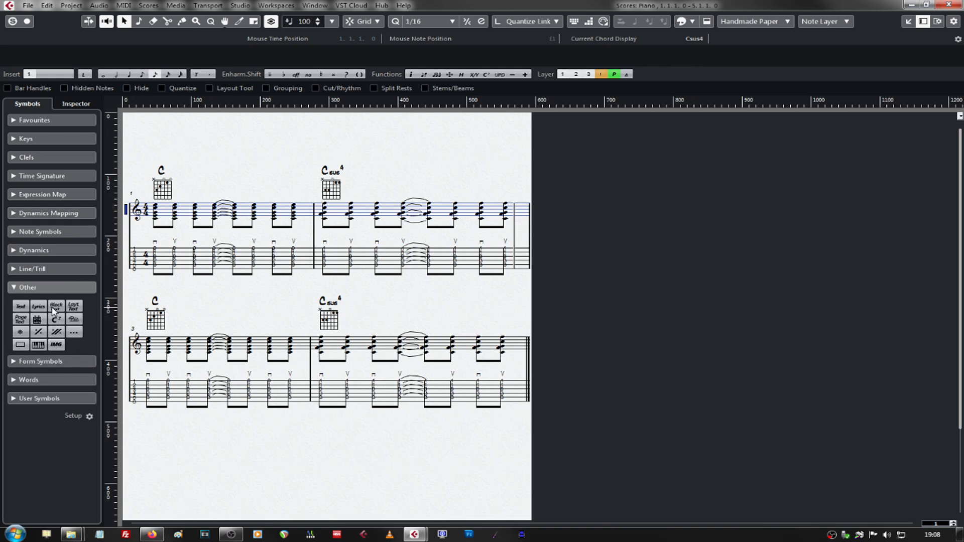
pyautogui.click(20, 308)
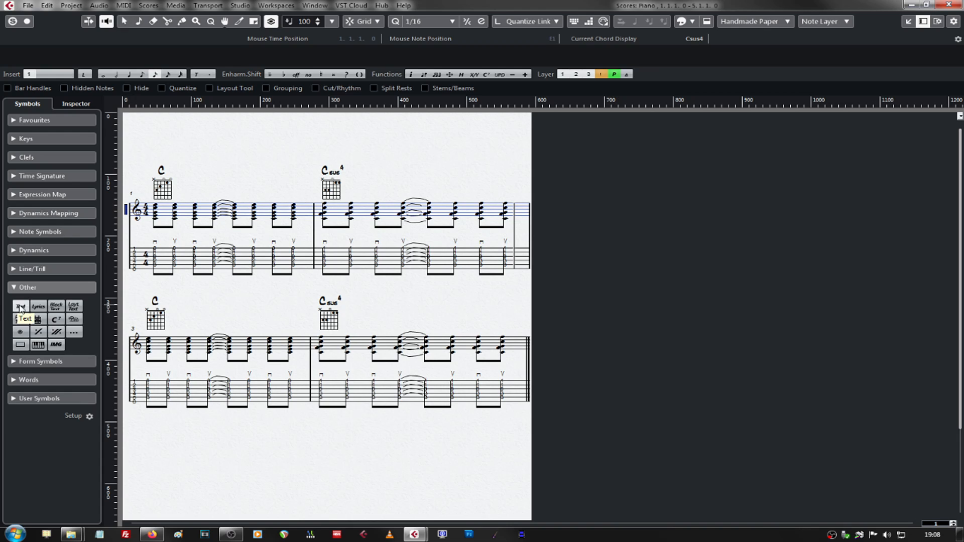
pyautogui.click(172, 140)
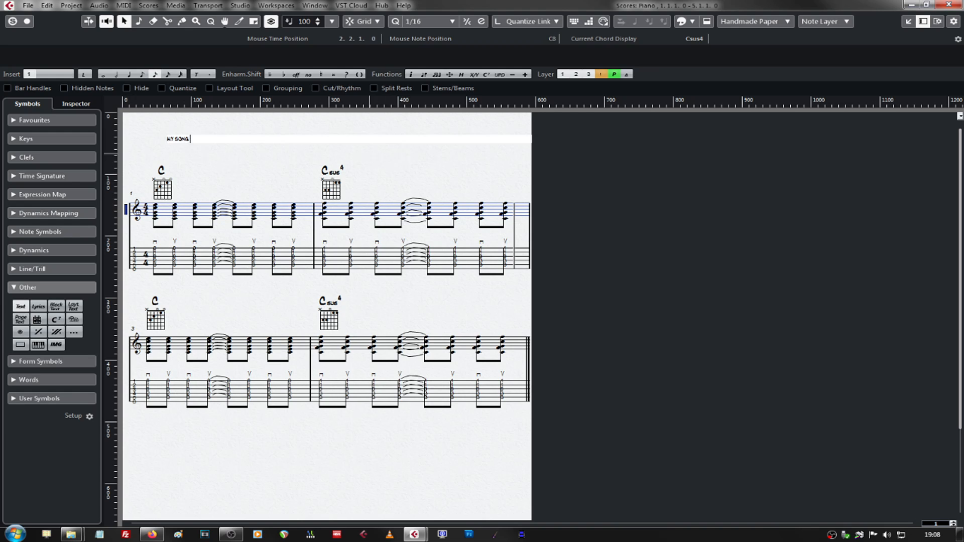
pyautogui.press('Return')
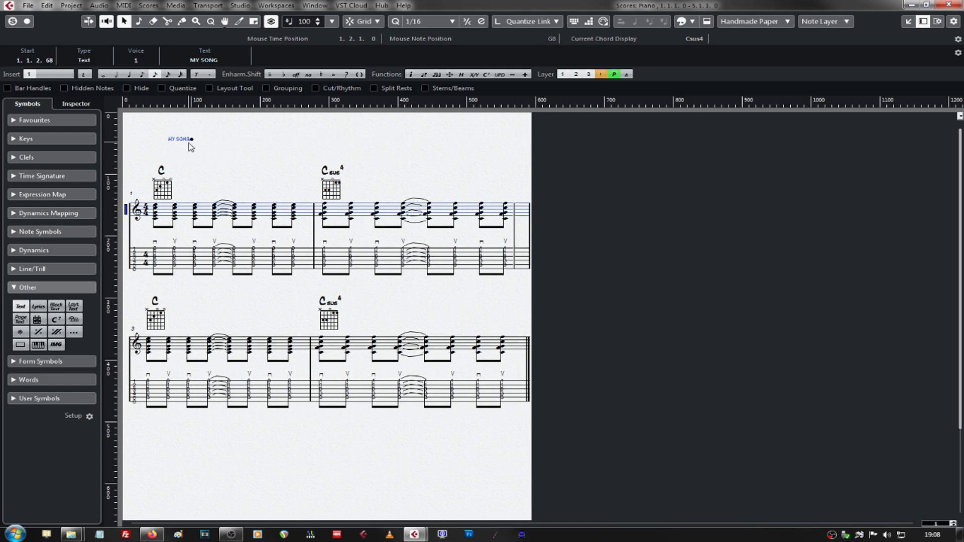
# Set the font size of the MY SONG title text to 24 and apply it.
pyautogui.rightClick(184, 140)
pyautogui.click(229, 173)
pyautogui.click(503, 221)
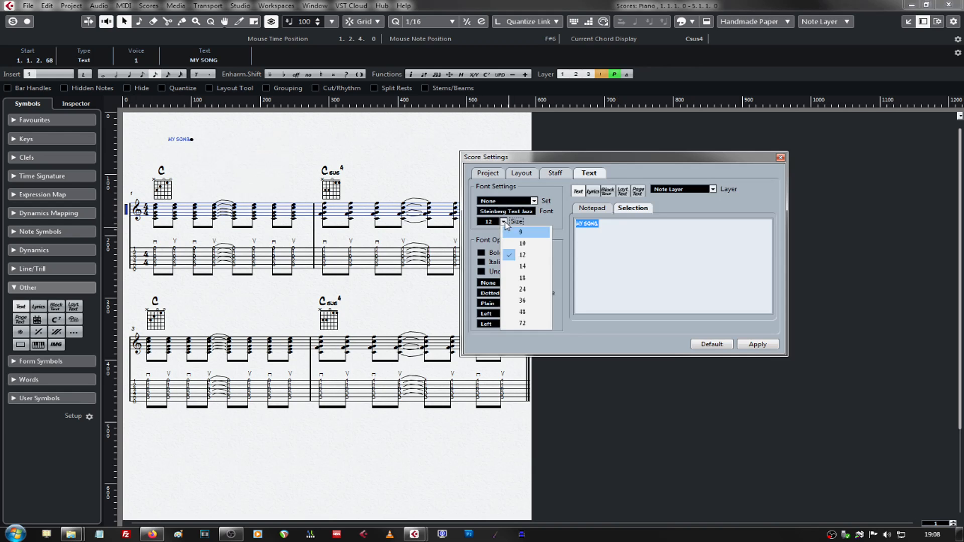
pyautogui.click(530, 292)
pyautogui.click(763, 347)
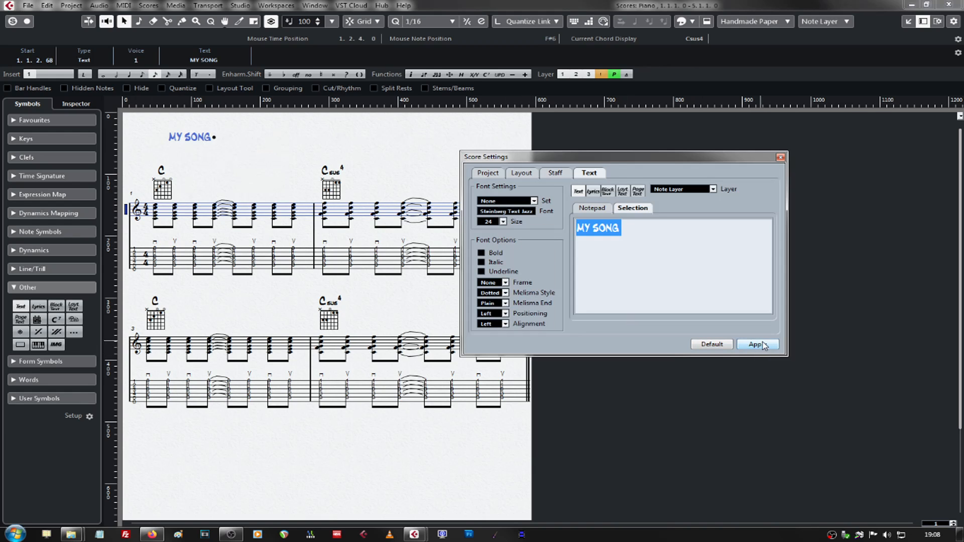
# Extend the title to "MY SONG ON GUITAR" and move it to the centre above the first staff system.
pyautogui.click(662, 226)
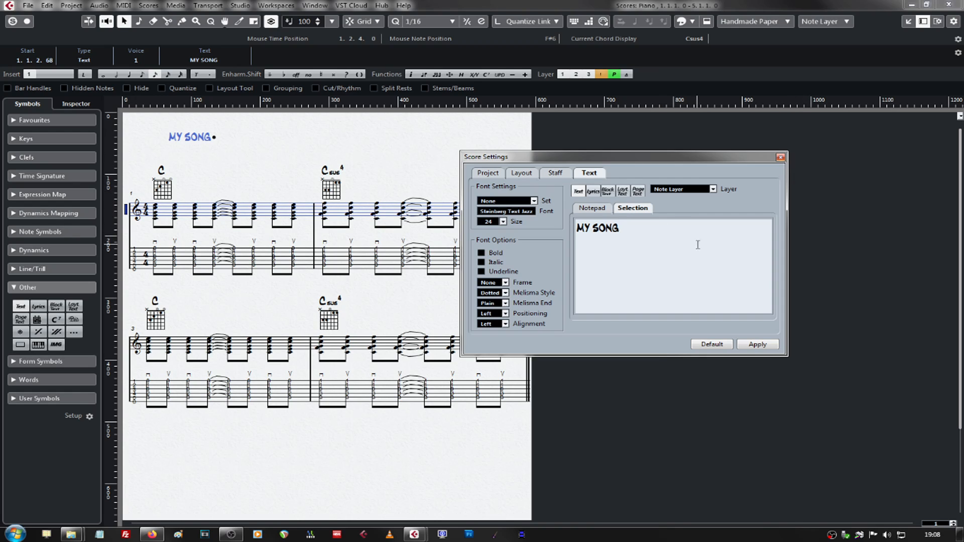
pyautogui.write('ON GUITAR')
pyautogui.click(769, 346)
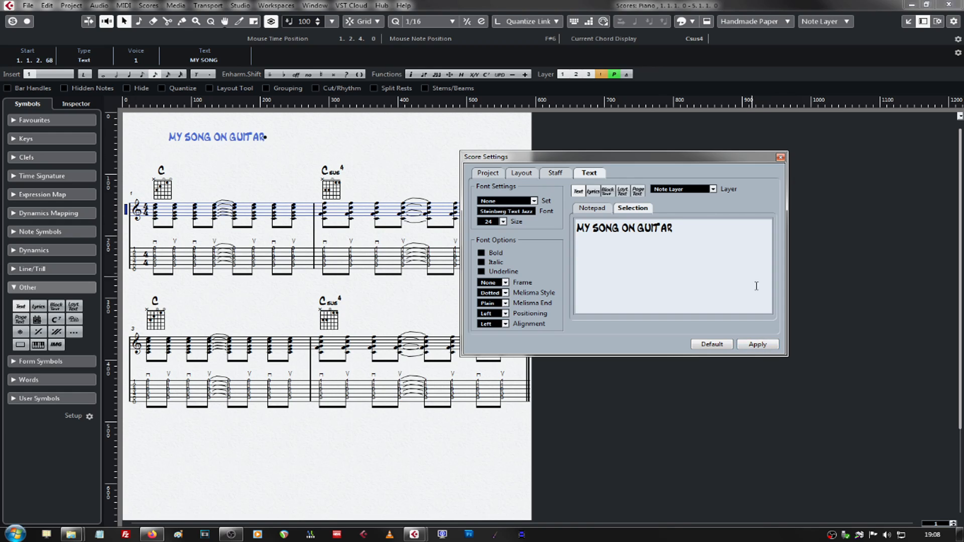
pyautogui.click(781, 158)
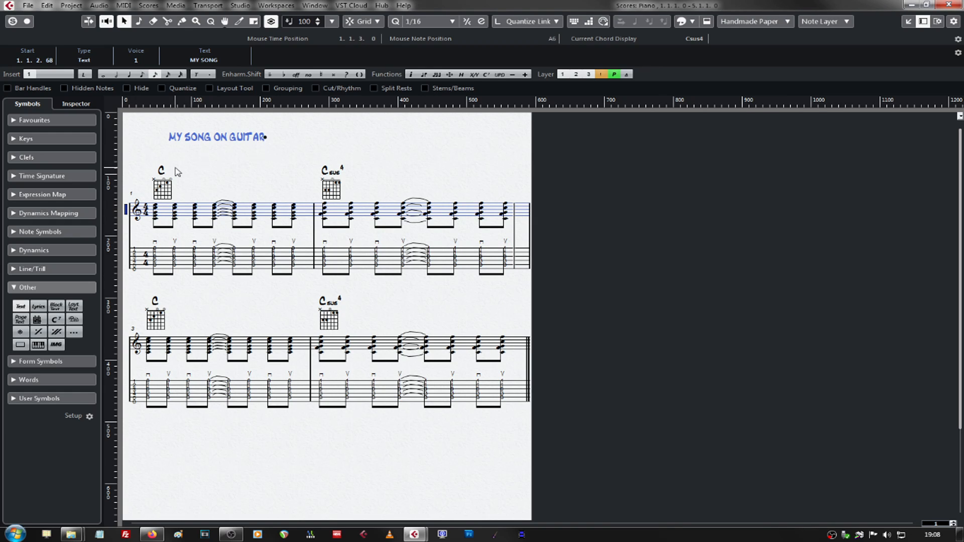
pyautogui.moveTo(212, 140); pyautogui.dragTo(324, 149)
pyautogui.click(429, 153)
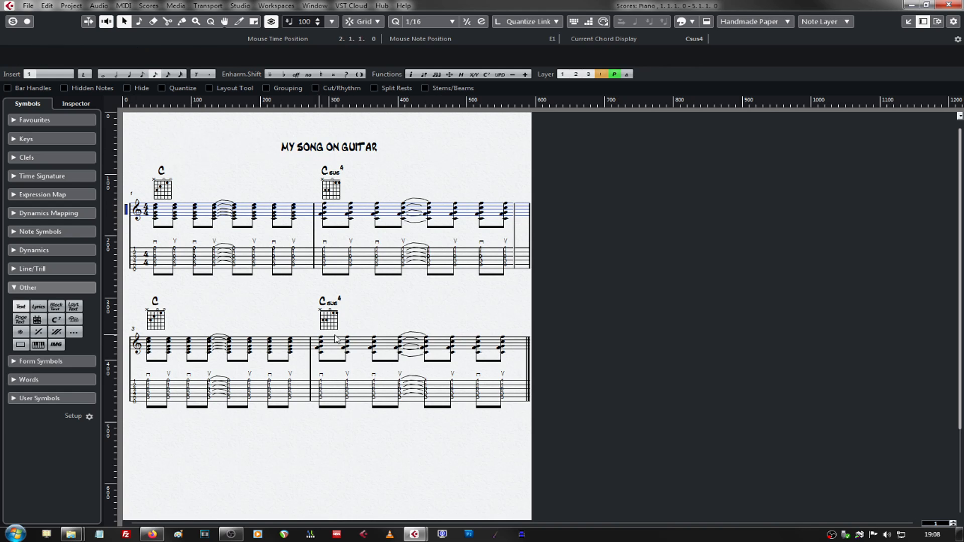
# Insert quarter-note tempo symbols from the form symbols above the first bar and beside its C chord diagram.
pyautogui.click(38, 362)
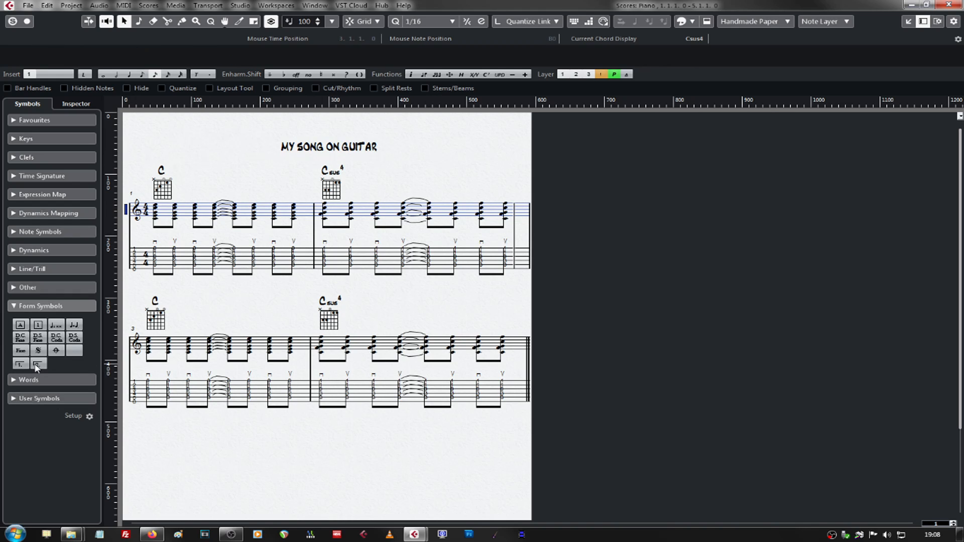
pyautogui.click(57, 330)
pyautogui.click(157, 149)
pyautogui.moveTo(173, 193); pyautogui.dragTo(201, 179)
pyautogui.click(211, 184)
pyautogui.click(184, 474)
pyautogui.click(178, 484)
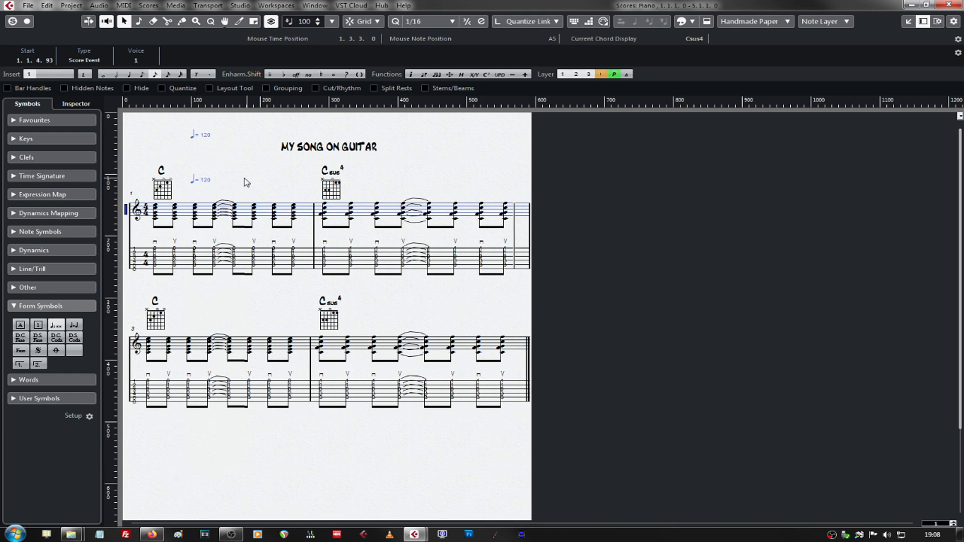
# Delete the tempo symbols above the first bar and collapse the form symbols.
pyautogui.click(246, 180)
pyautogui.click(194, 137)
pyautogui.press('Delete')
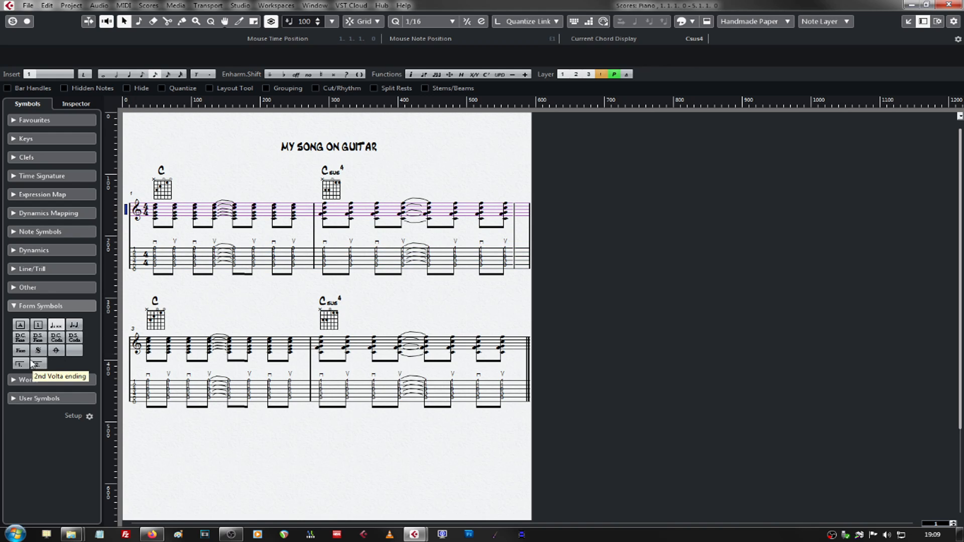
pyautogui.click(40, 306)
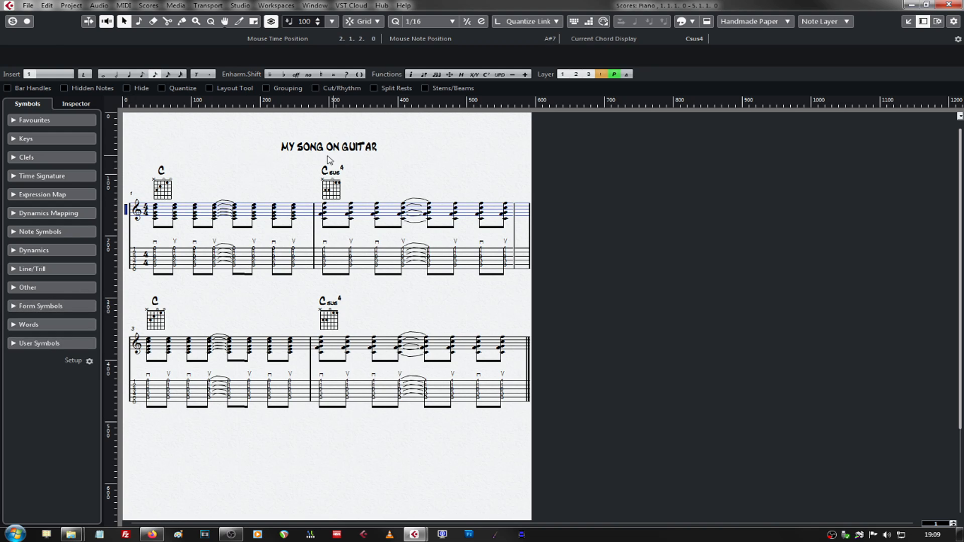
# Shift the title slightly closer to the first system and lower the second system a little.
pyautogui.moveTo(353, 149)
pyautogui.mouseDown()
pyautogui.moveTo(329, 146)
pyautogui.moveTo(339, 153)
pyautogui.mouseUp()
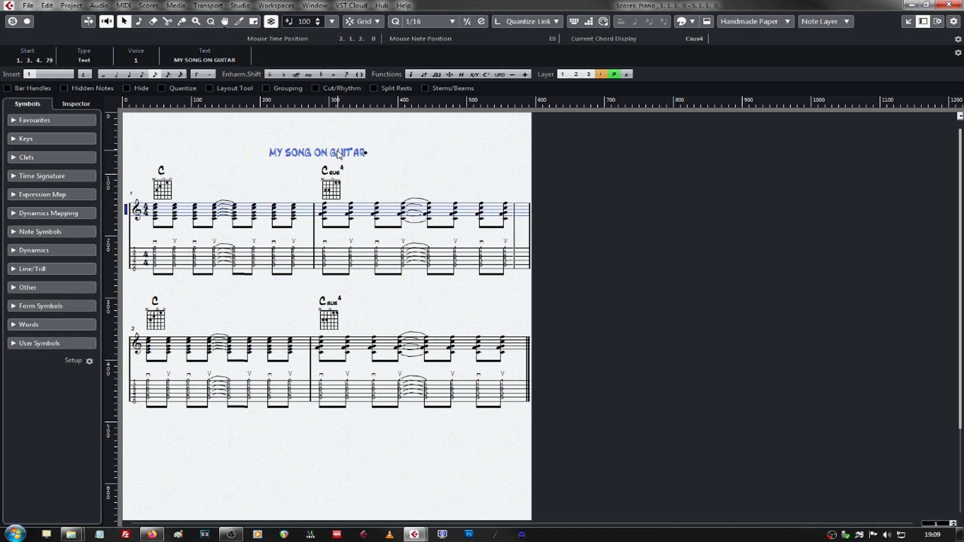
pyautogui.click(394, 308)
pyautogui.click(126, 353)
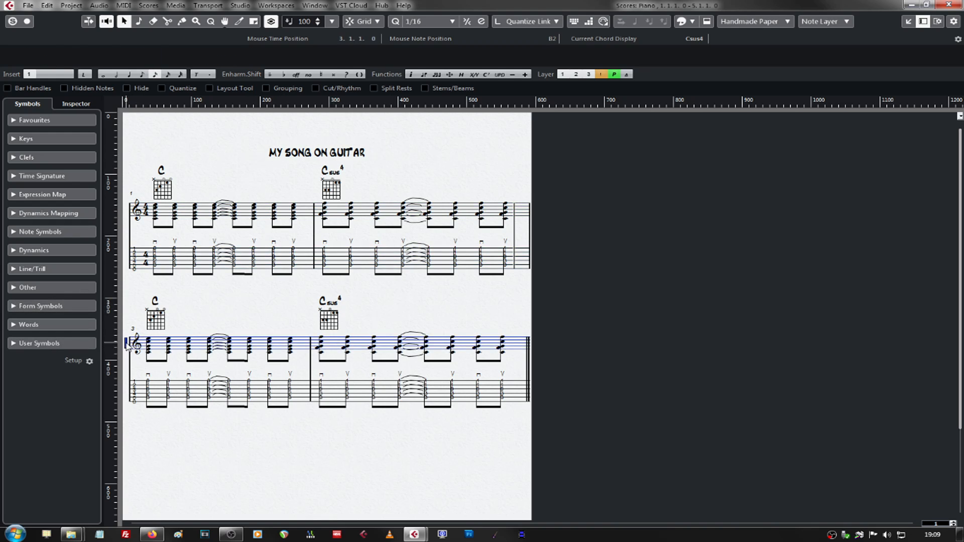
pyautogui.moveTo(127, 347); pyautogui.dragTo(127, 351)
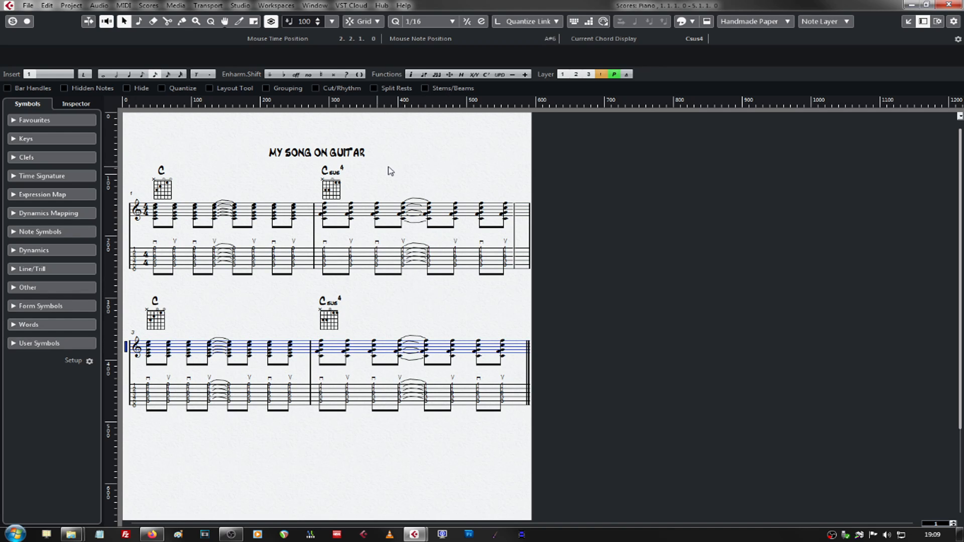
# Raise both staff systems on the page and position the title centred just above the first system's chord symbols.
pyautogui.moveTo(331, 160); pyautogui.dragTo(336, 143)
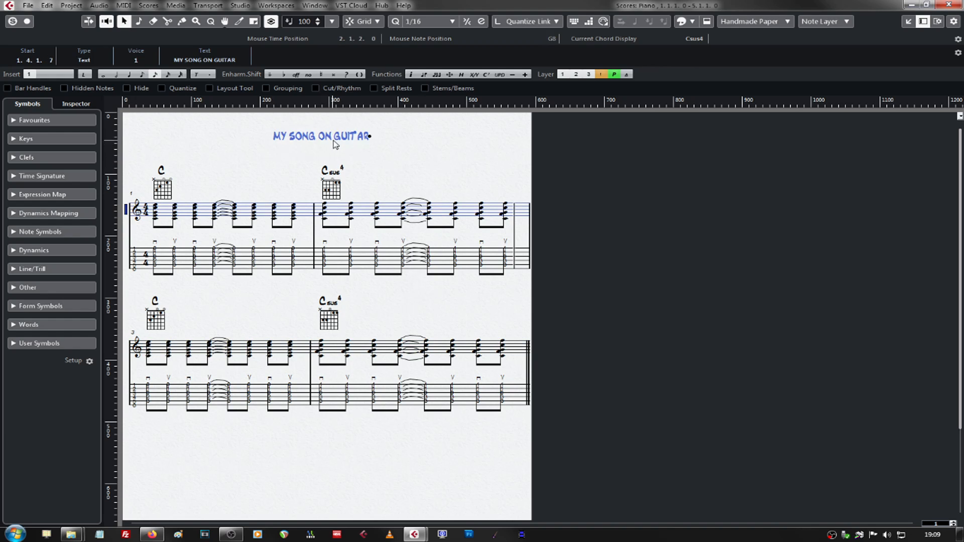
pyautogui.moveTo(129, 213); pyautogui.dragTo(129, 200)
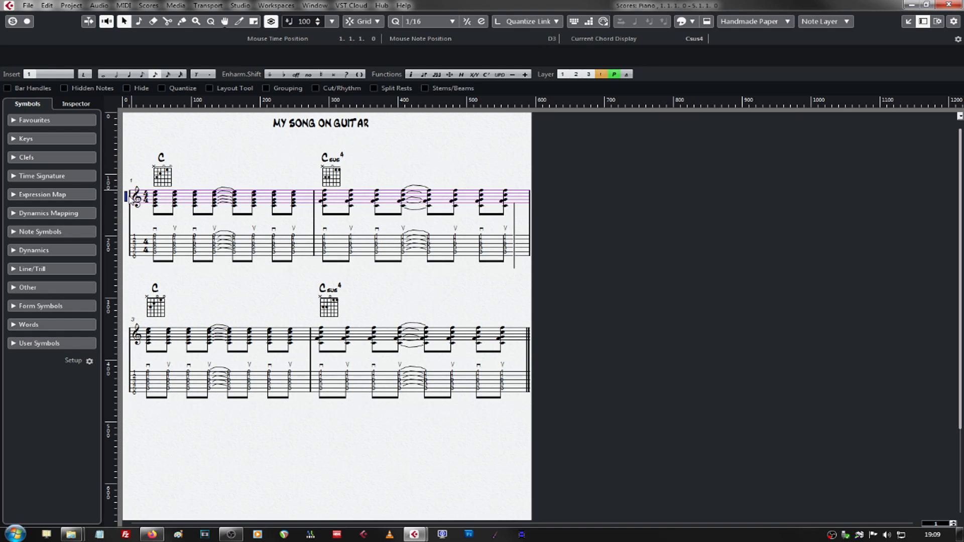
pyautogui.moveTo(324, 123); pyautogui.dragTo(325, 134)
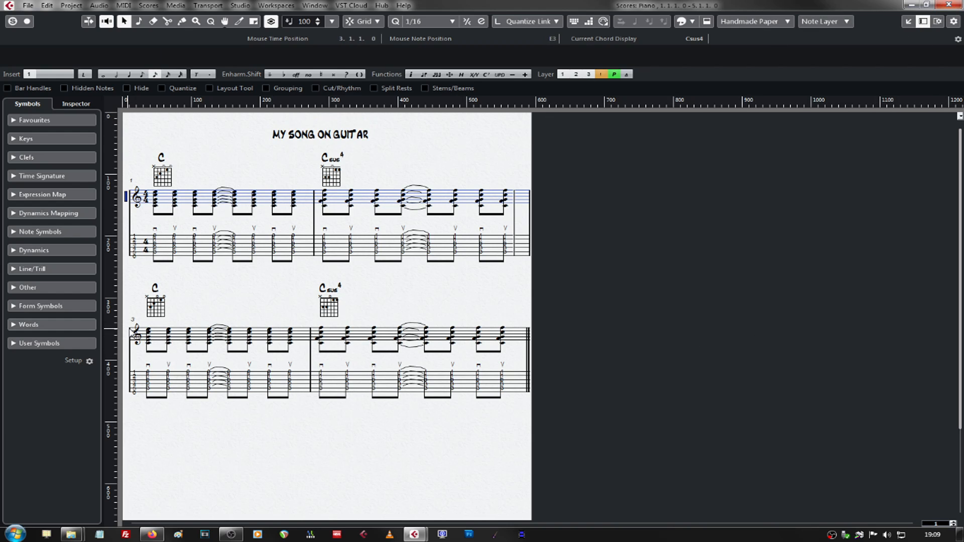
# Play the score from the beginning, and close the score editor.
pyautogui.press('.')
pyautogui.press('space')
pyautogui.click(949, 5)
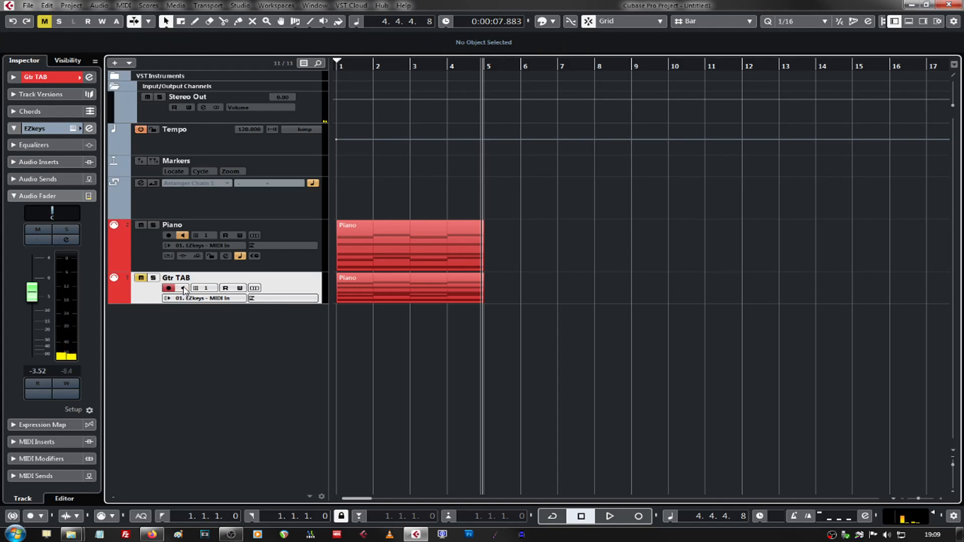
pyautogui.moveTo(498, 360); pyautogui.dragTo(370, 245)
pyautogui.doubleClick(413, 251)
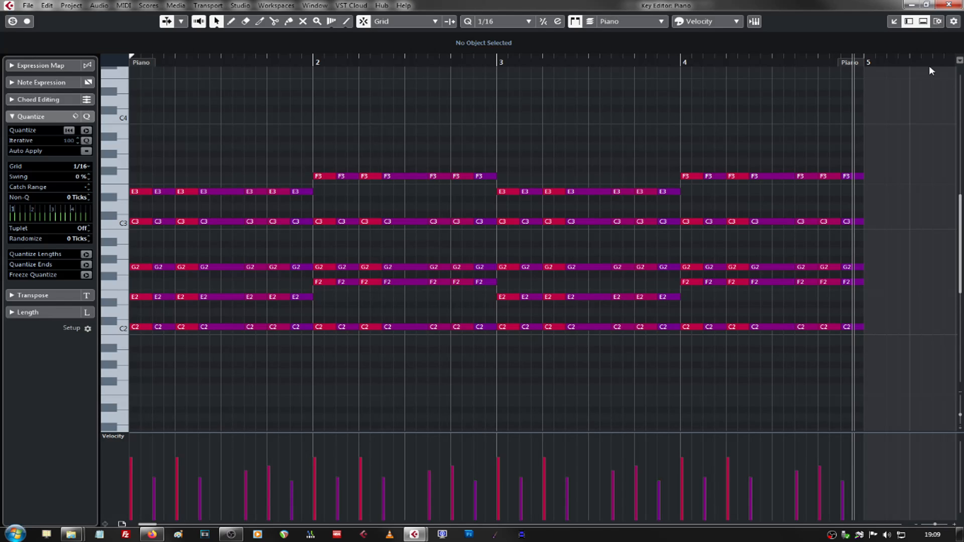
pyautogui.click(950, 5)
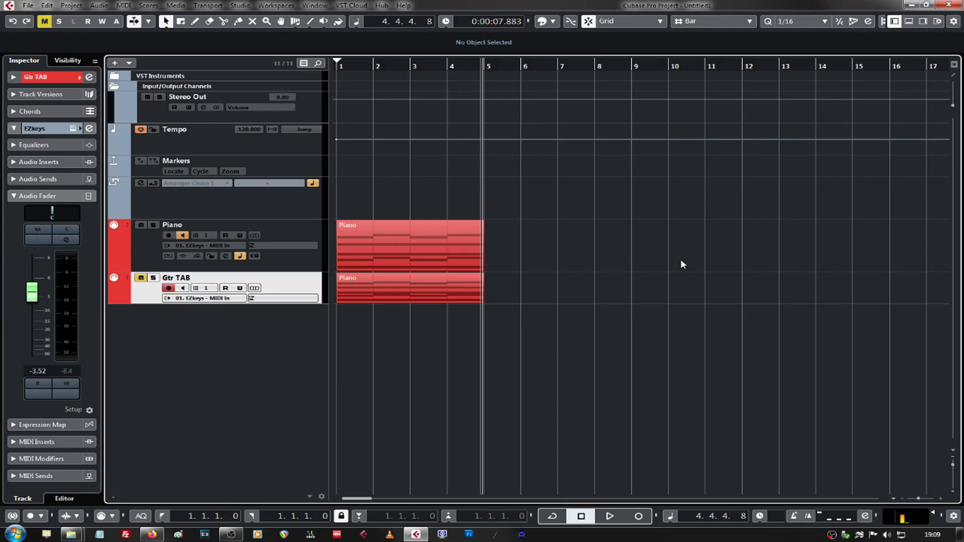
# View the Piano and Gtr TAB parts together in the score editor, and return to the project.
pyautogui.moveTo(614, 355); pyautogui.dragTo(387, 244)
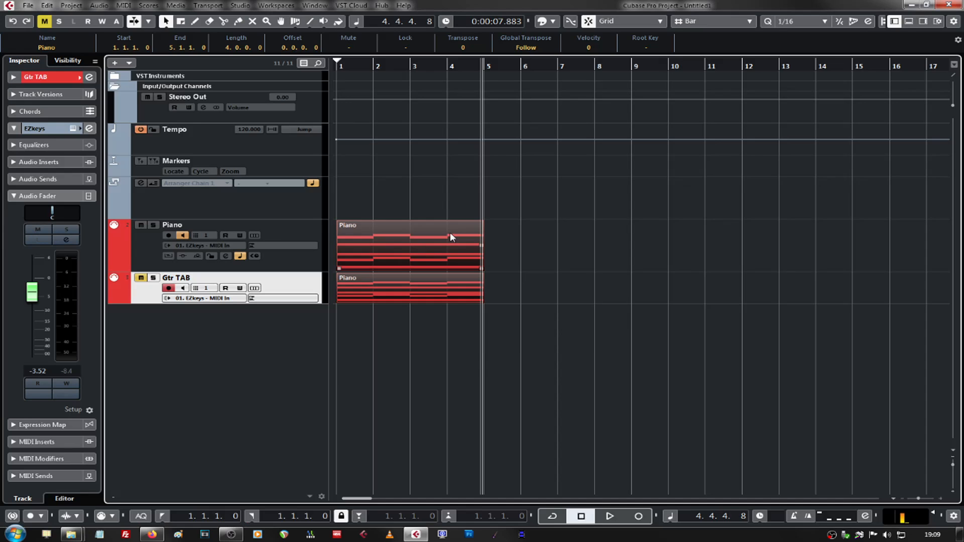
pyautogui.hotkey('ctrl', 'r')
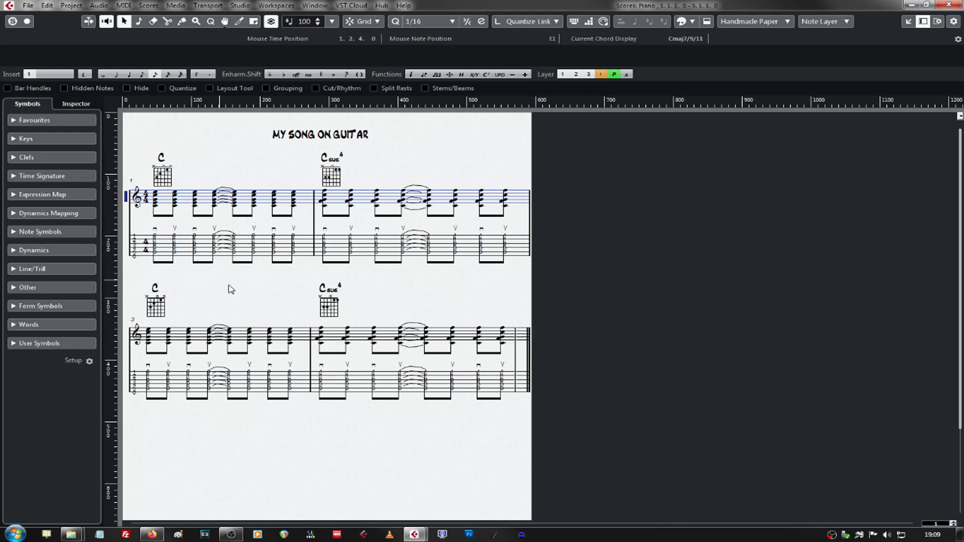
pyautogui.click(408, 284)
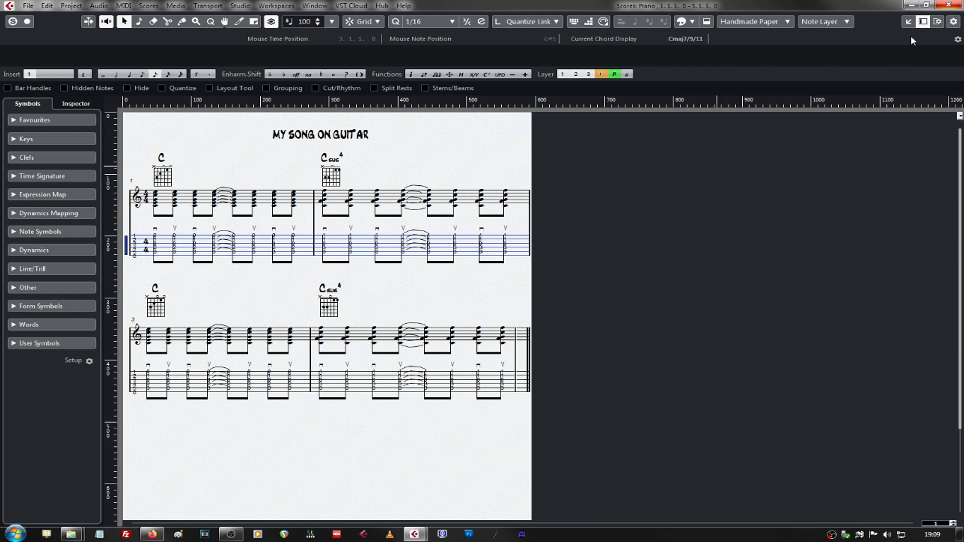
pyautogui.click(949, 5)
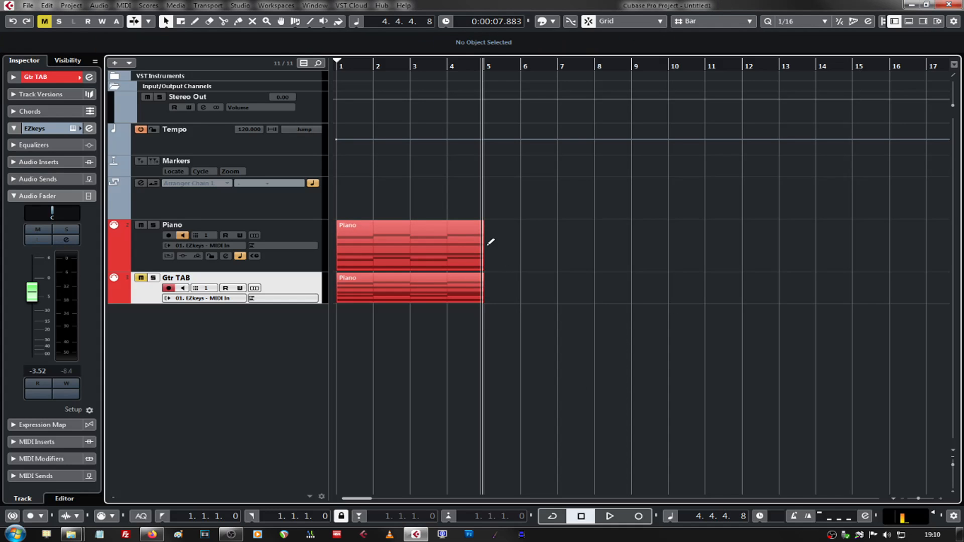
# Draw an empty part from bar 5 to bar 8 on the Piano track and colour it yellow.
pyautogui.moveTo(491, 241); pyautogui.dragTo(607, 244)
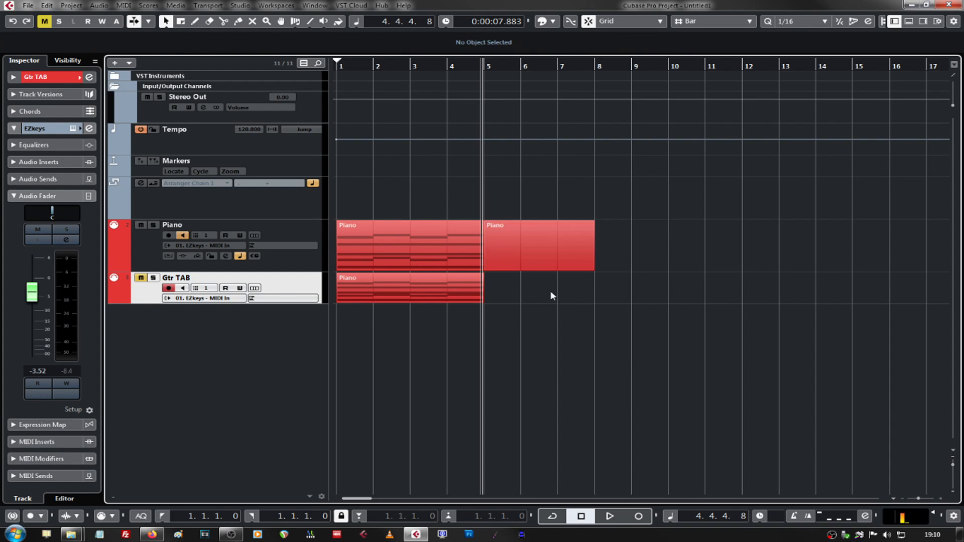
pyautogui.click(569, 22)
pyautogui.click(604, 51)
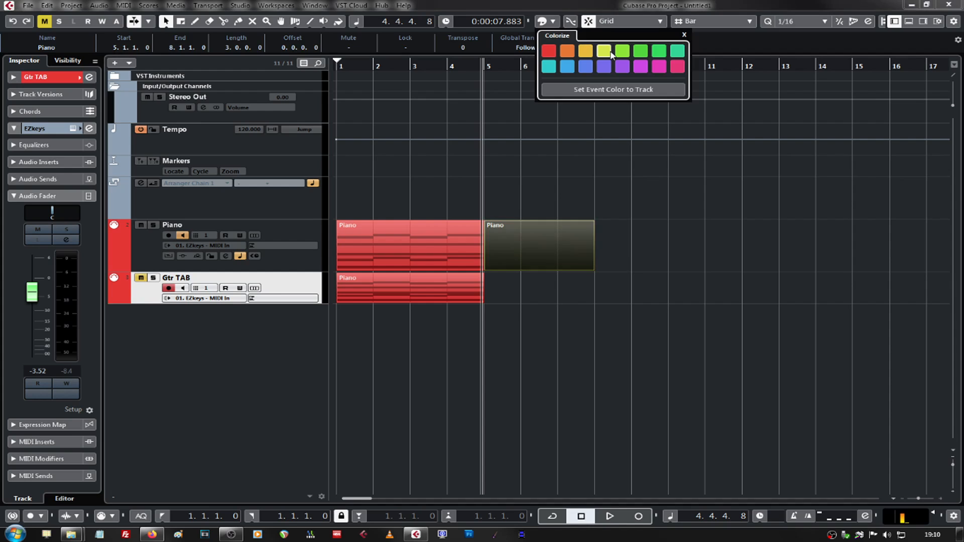
pyautogui.click(598, 340)
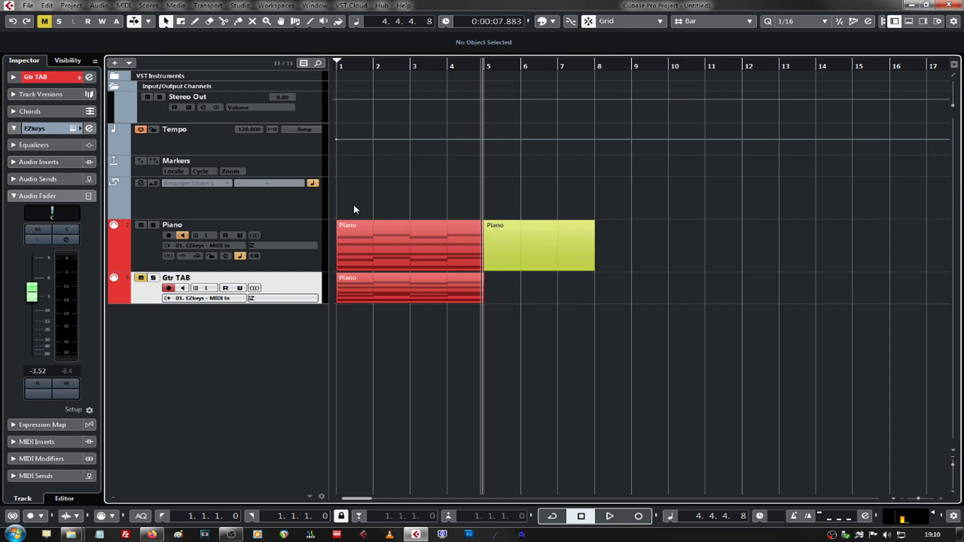
# Draw an arranger event from bar 1 to bar 5 above the piano part and colour it red.
pyautogui.moveTo(342, 194); pyautogui.dragTo(482, 191)
pyautogui.moveTo(385, 341)
pyautogui.mouseDown()
pyautogui.moveTo(436, 235)
pyautogui.moveTo(472, 197)
pyautogui.mouseUp()
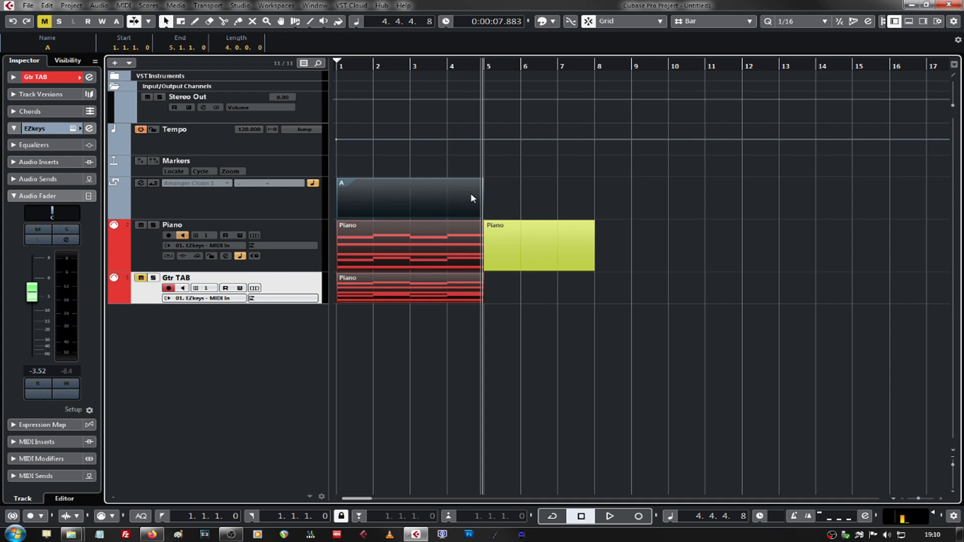
pyautogui.click(397, 208)
pyautogui.click(543, 21)
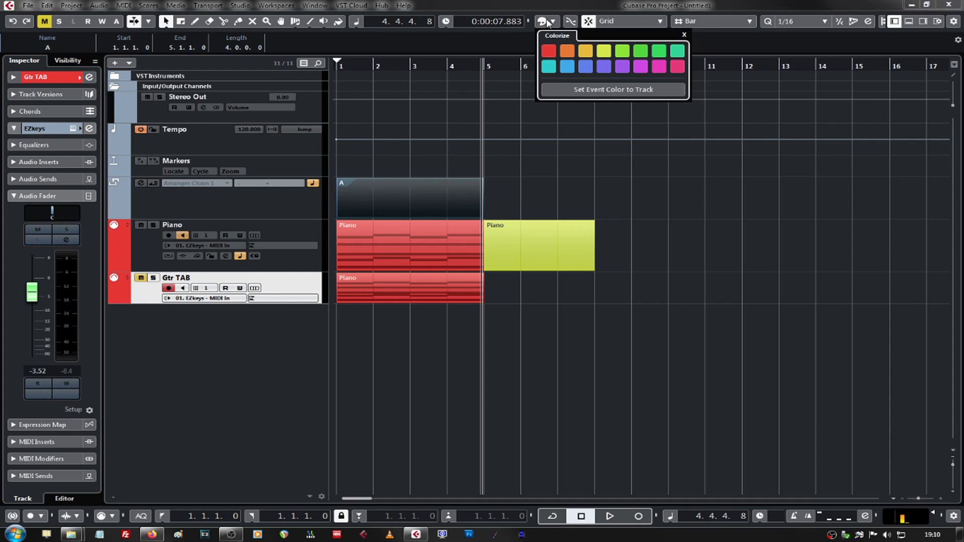
pyautogui.click(548, 51)
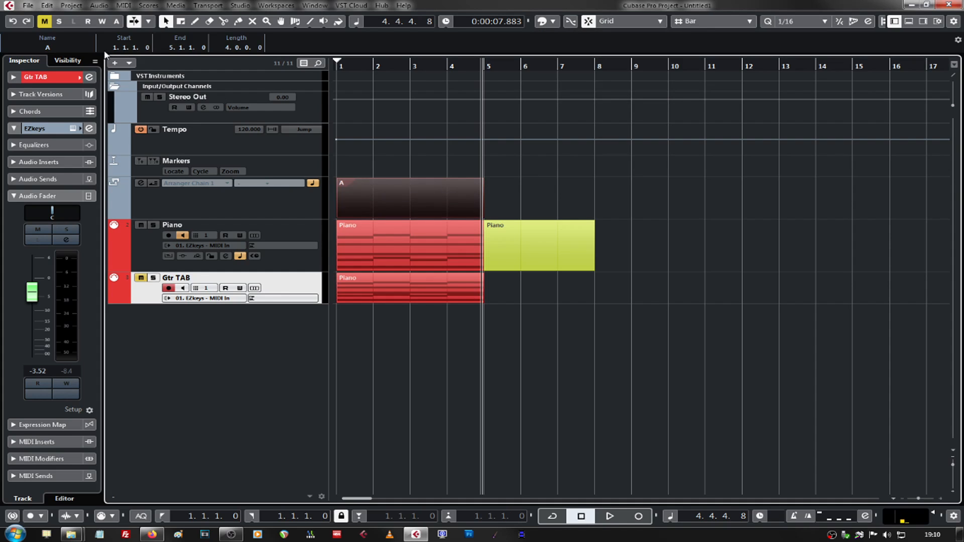
# Name the red arranger event "RHythm Guitar Exxample".
pyautogui.click(63, 46)
pyautogui.write('RHythm')
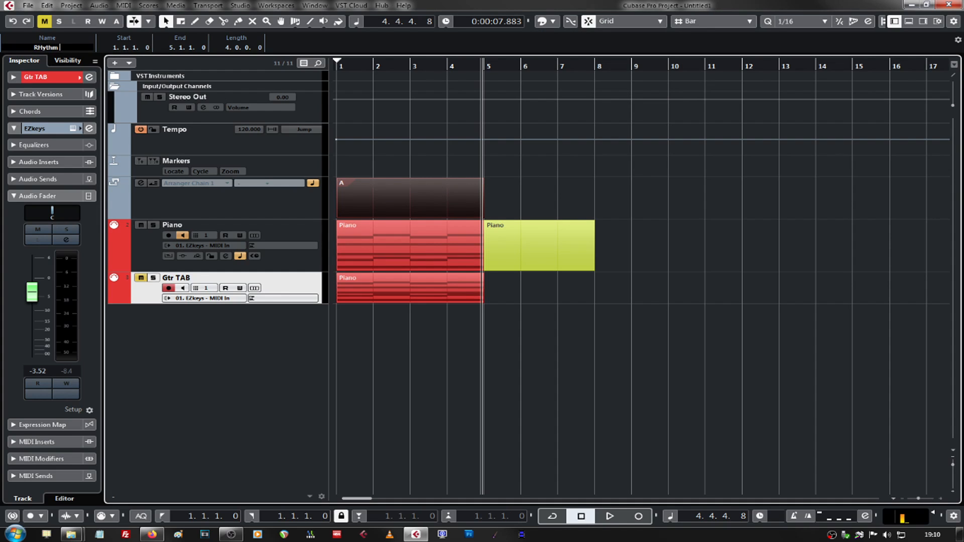
pyautogui.write(' Guitar Exxample')
pyautogui.press('Return')
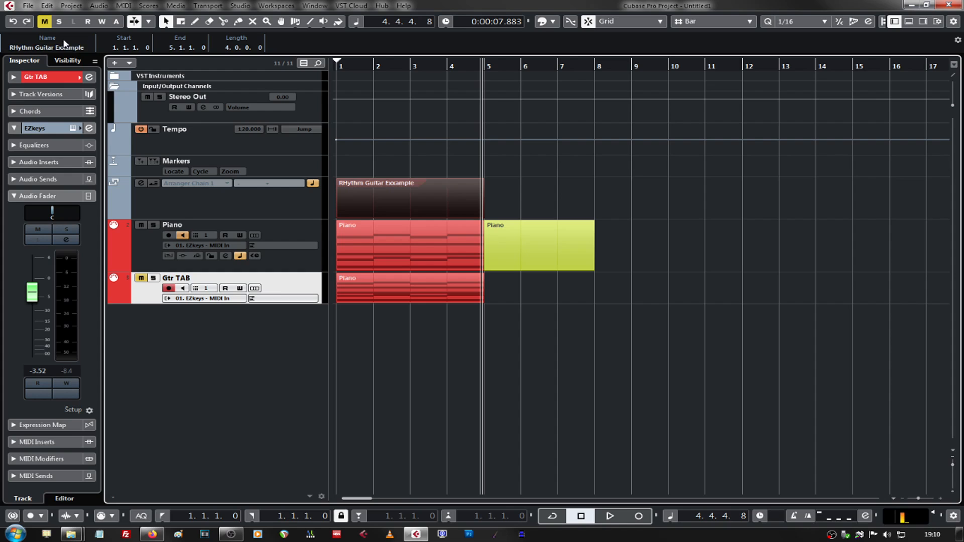
# Correct the arranger event's name to "Rhythm Guitar Example" and deselect the event.
pyautogui.click(60, 46)
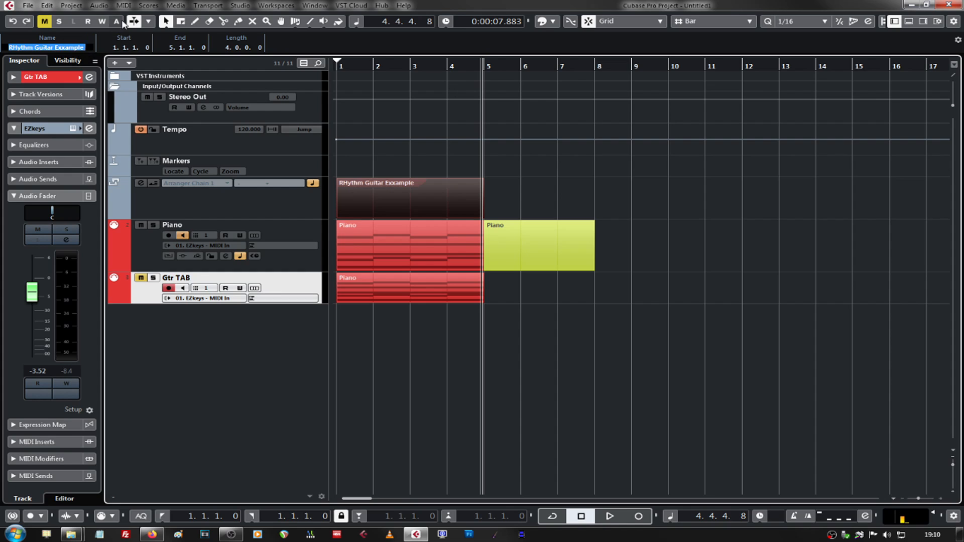
pyautogui.write('Rhythm Guitar Example')
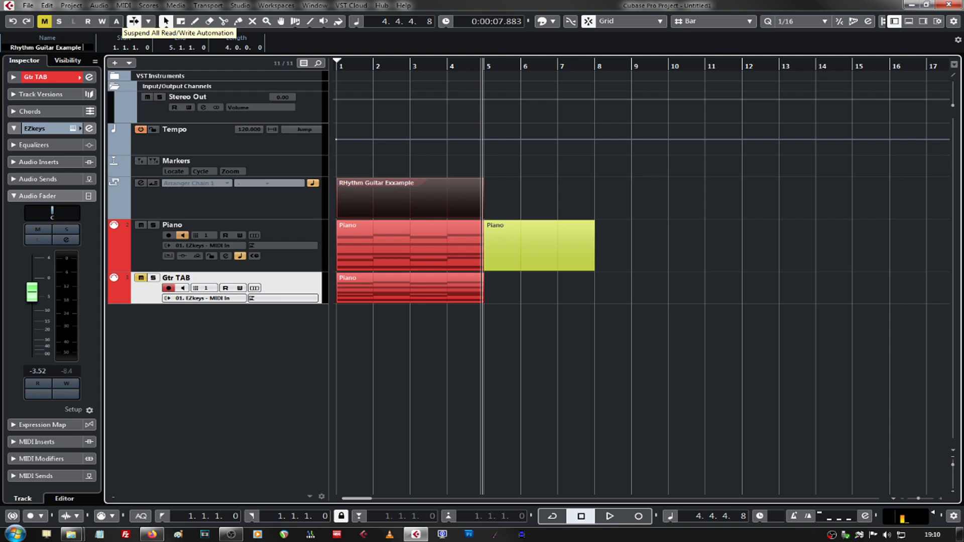
pyautogui.press('Return')
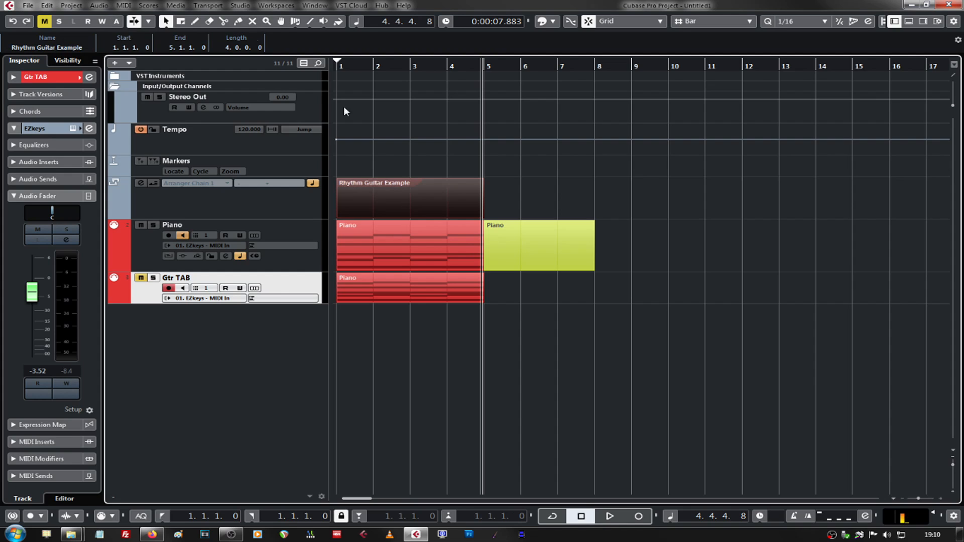
pyautogui.click(592, 300)
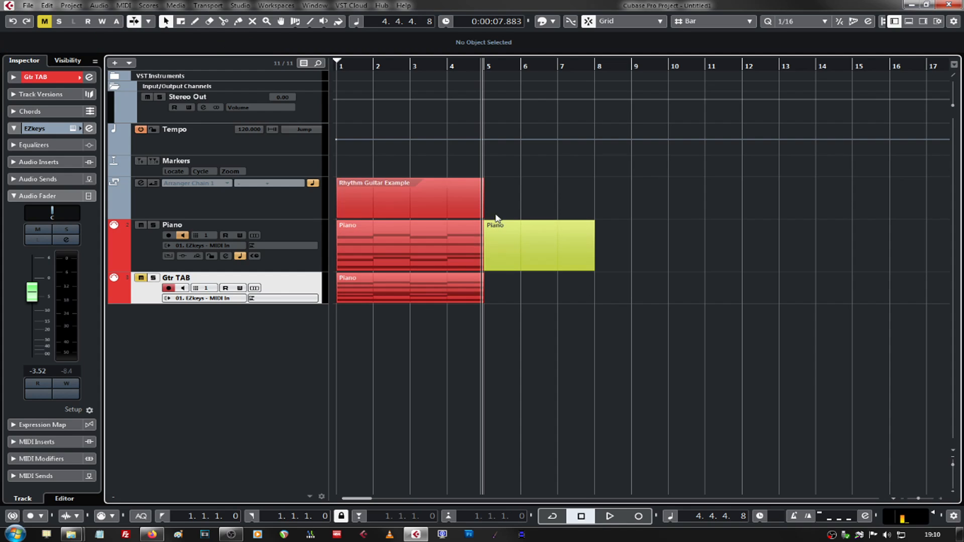
# Draw a second arranger event from bar 5 to bar 8 above the yellow part and colour it yellow.
pyautogui.moveTo(487, 201); pyautogui.dragTo(597, 199)
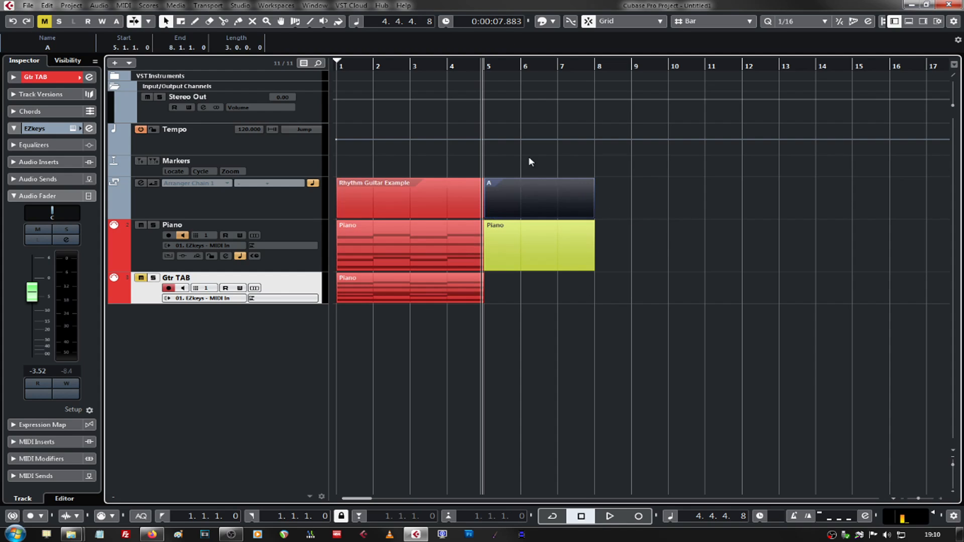
pyautogui.click(543, 23)
pyautogui.click(609, 53)
pyautogui.click(646, 180)
pyautogui.click(529, 187)
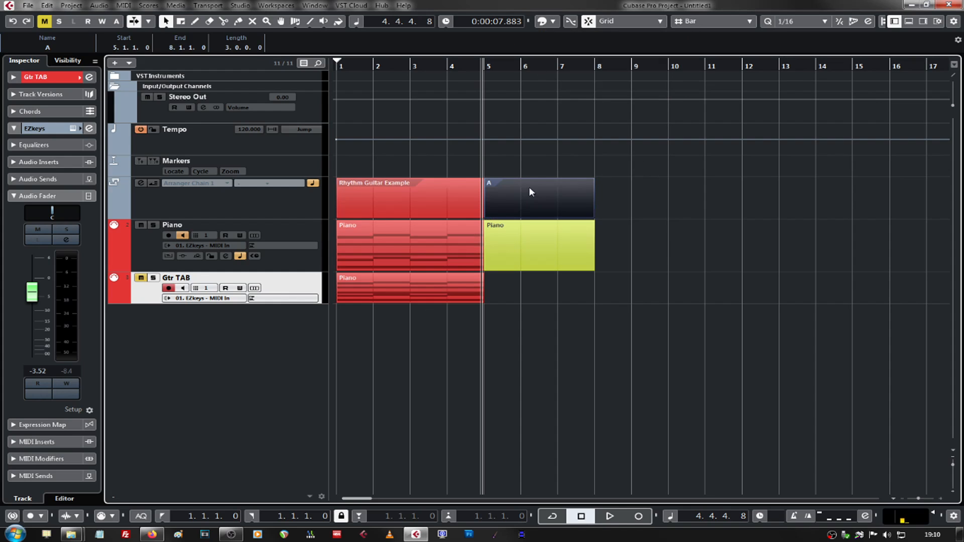
pyautogui.click(542, 21)
pyautogui.click(605, 51)
pyautogui.click(686, 279)
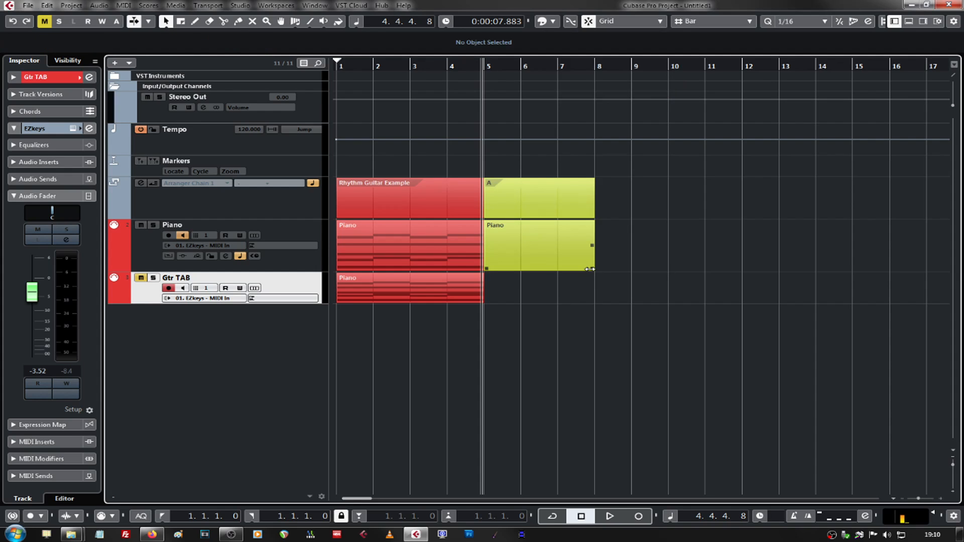
# Shorten the yellow Piano part and its arranger event so both end at bar 7.
pyautogui.moveTo(590, 269); pyautogui.dragTo(558, 265)
pyautogui.moveTo(593, 216); pyautogui.dragTo(561, 216)
pyautogui.click(626, 242)
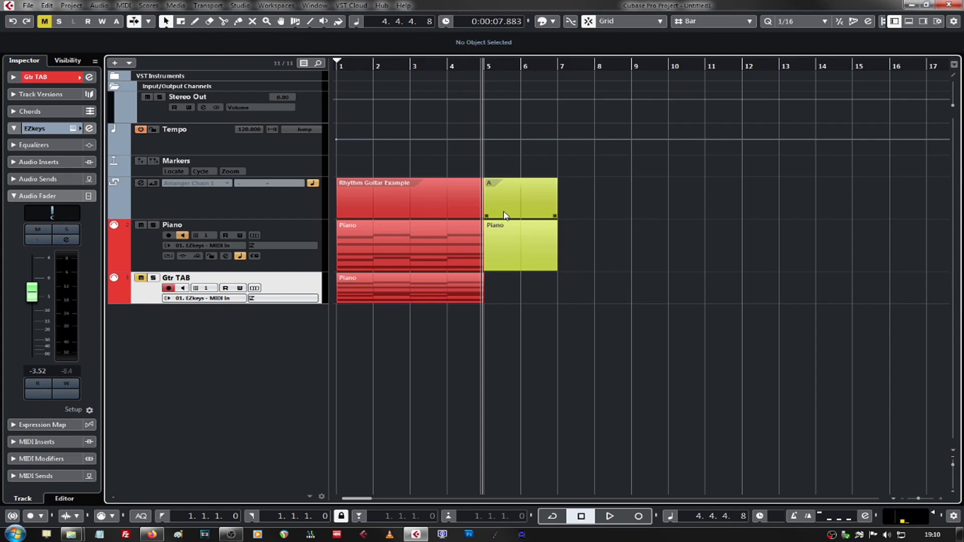
# Name the yellow arranger event "Immigrant Song" and deselect it.
pyautogui.click(505, 207)
pyautogui.click(522, 248)
pyautogui.click(508, 188)
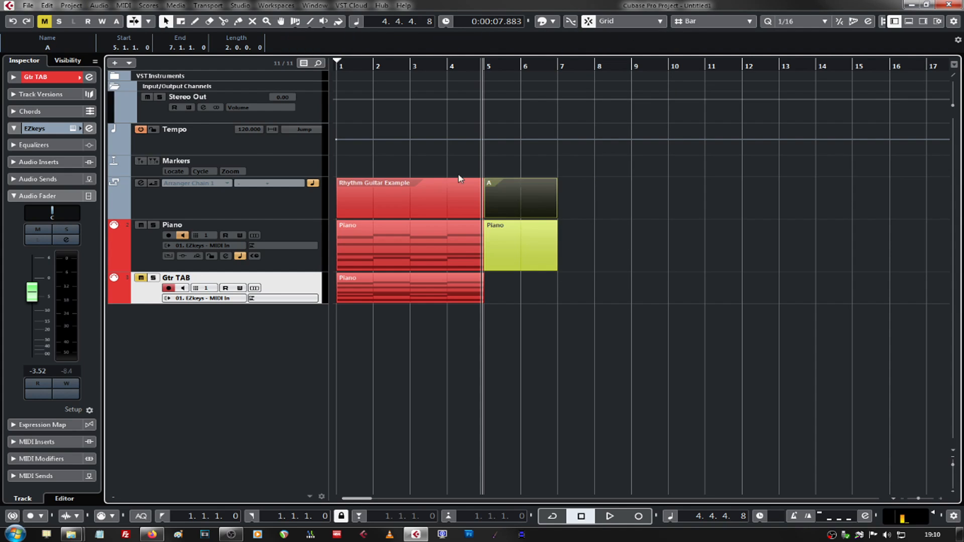
pyautogui.click(47, 47)
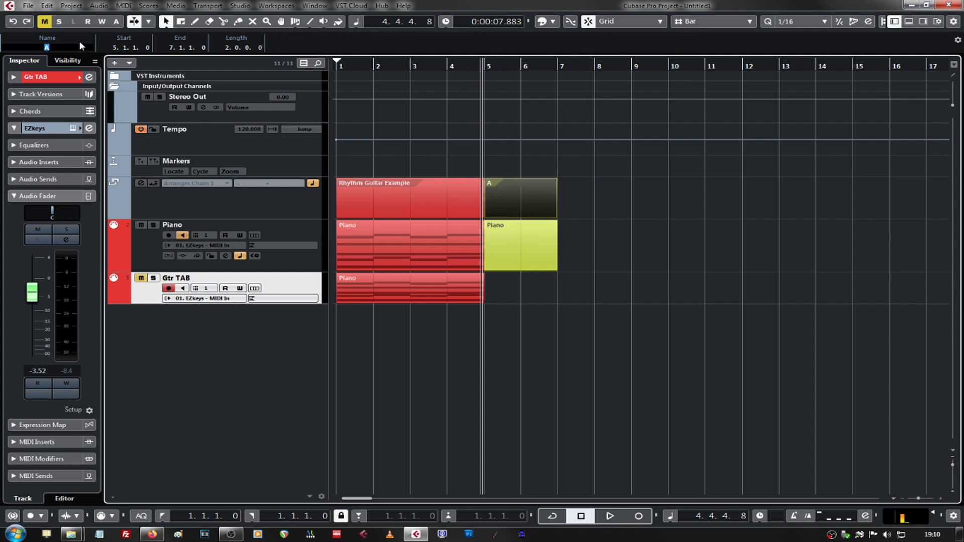
pyautogui.write('Immigrant Song')
pyautogui.press('Return')
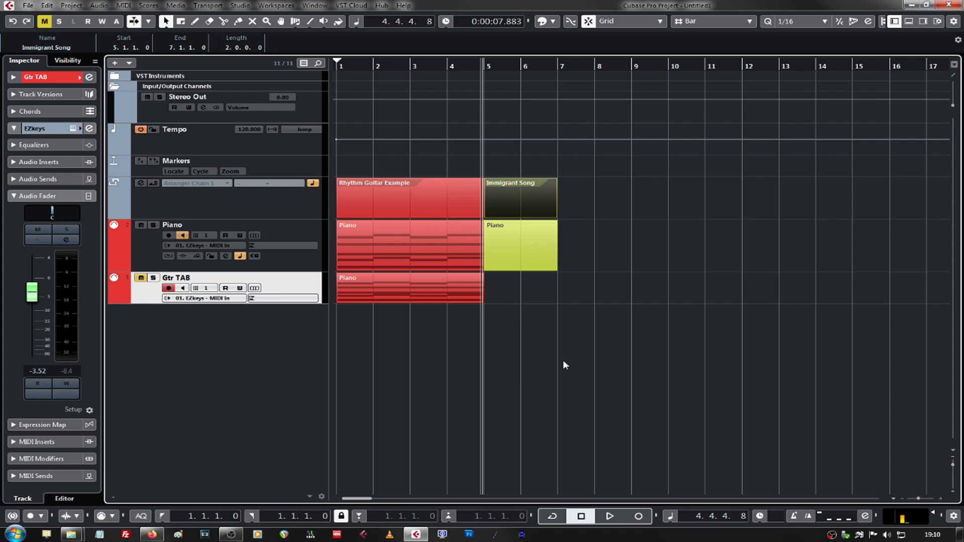
pyautogui.click(550, 276)
# Create a cycle marker over each arranger event, from bar 1 to 5 and from bar 5 to 7.
pyautogui.click(413, 199)
pyautogui.press('p')
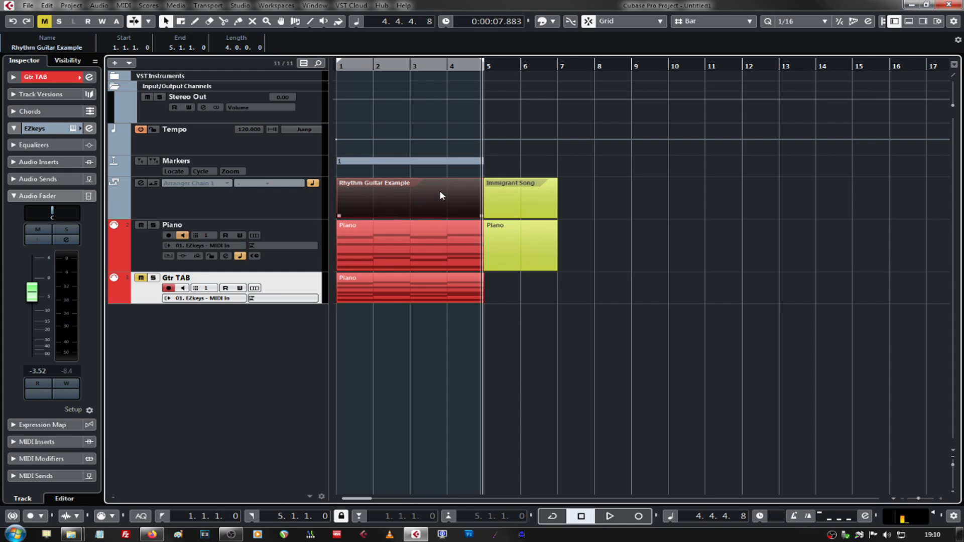
pyautogui.click(510, 189)
pyautogui.press('p')
pyautogui.click(669, 238)
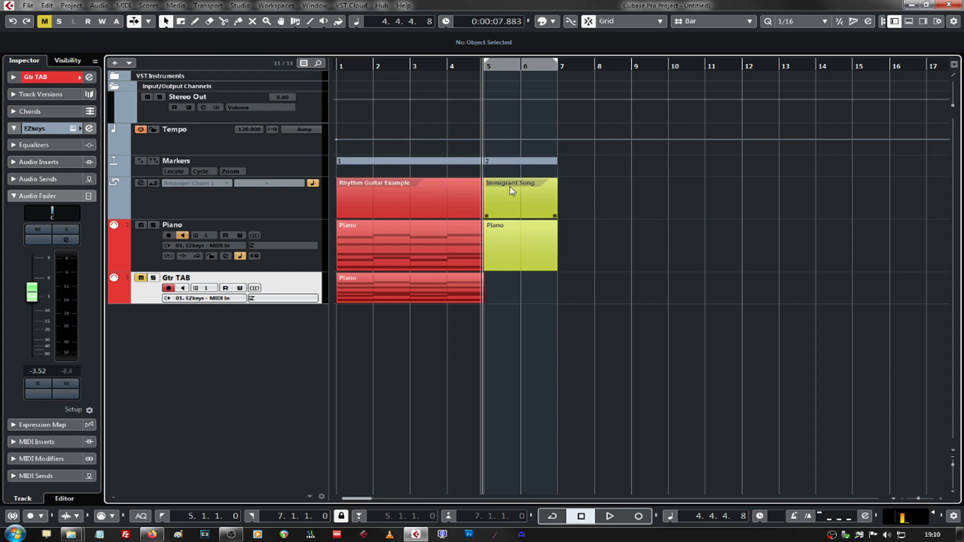
# Create a cycle marker spanning both arranger events from bar 1 to bar 7 and enlarge the Markers track.
pyautogui.moveTo(611, 182); pyautogui.dragTo(352, 219)
pyautogui.press('p')
pyautogui.moveTo(463, 65); pyautogui.dragTo(465, 74)
pyautogui.moveTo(318, 175); pyautogui.dragTo(318, 206)
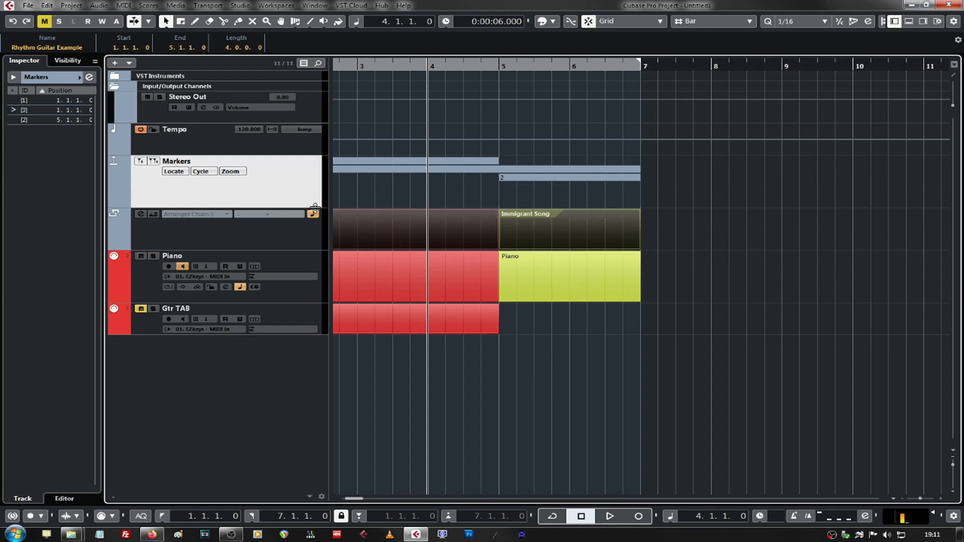
pyautogui.click(605, 194)
pyautogui.hscroll(-5, 345, 379)
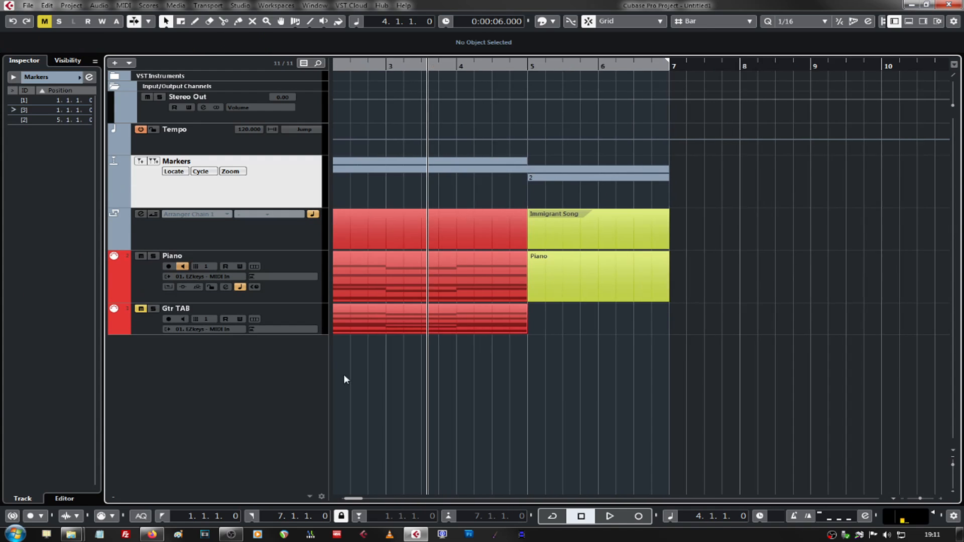
# Set the locators to the bar 5 to 7 cycle marker and open the yellow Piano part for note editing.
pyautogui.doubleClick(683, 189)
pyautogui.doubleClick(698, 264)
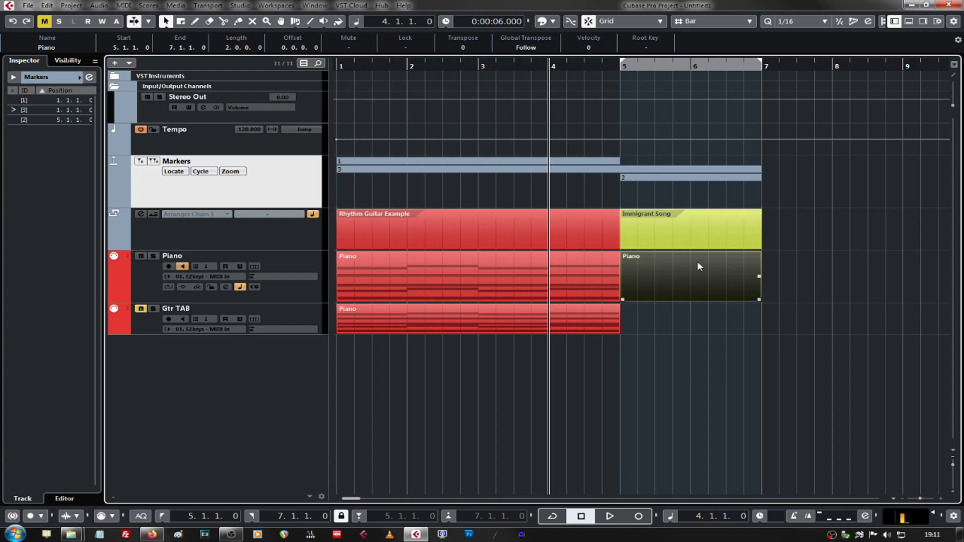
pyautogui.click(110, 328)
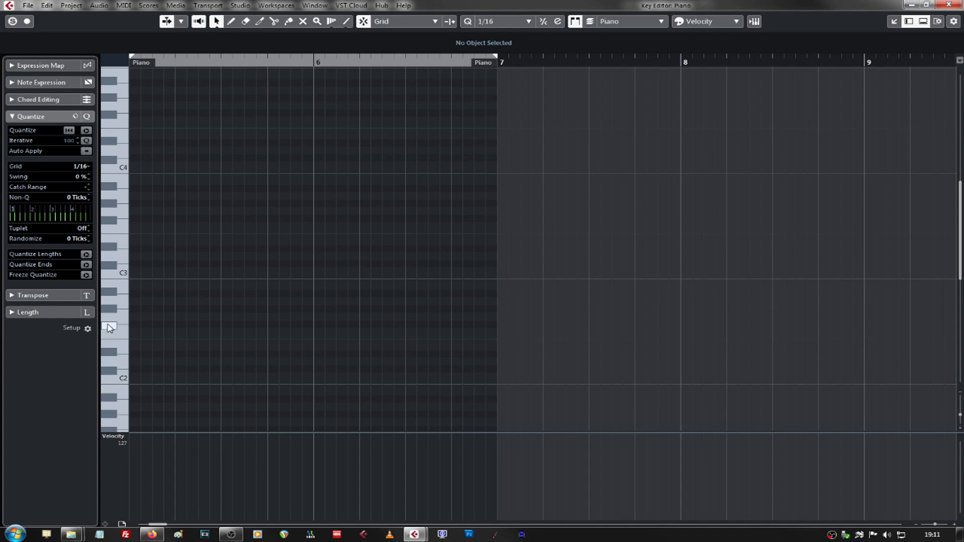
pyautogui.scroll(-3, 156, 339)
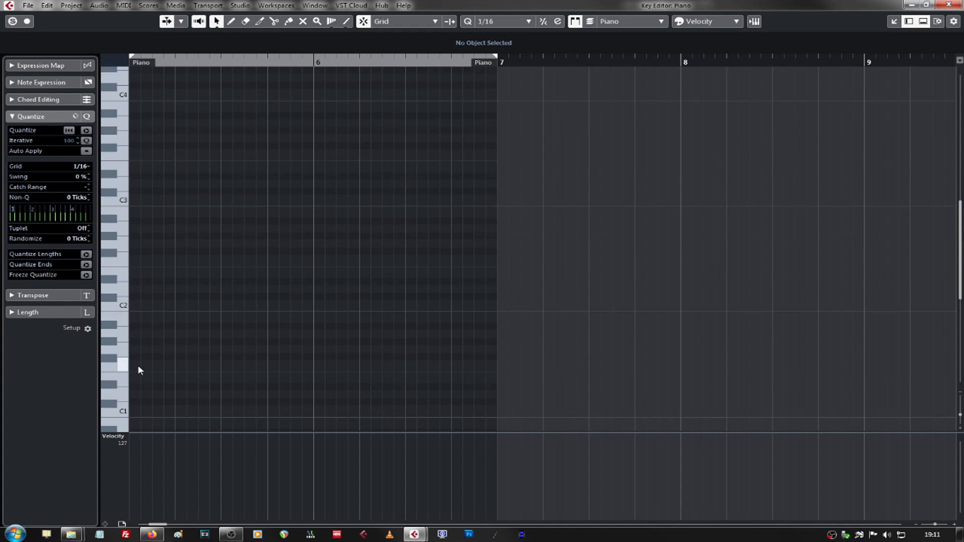
pyautogui.hscroll(-2, 140, 371)
# Enter a two-beat F#1 riff from bar 5 with an eighth-note start, sixteenth notes, and an F#2 on beat 2.
pyautogui.click(200, 356)
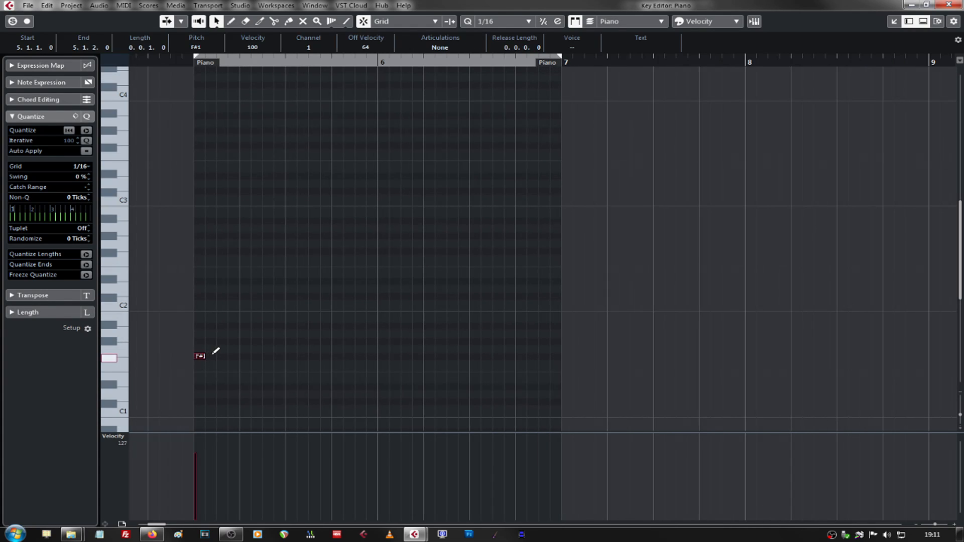
pyautogui.click(221, 356)
pyautogui.click(234, 356)
pyautogui.click(201, 360)
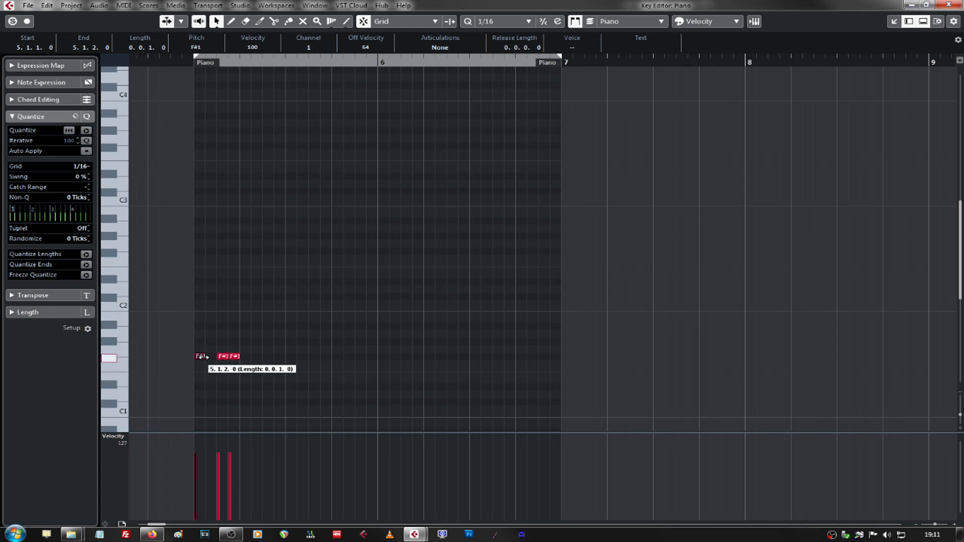
pyautogui.click(237, 365)
pyautogui.click(244, 251)
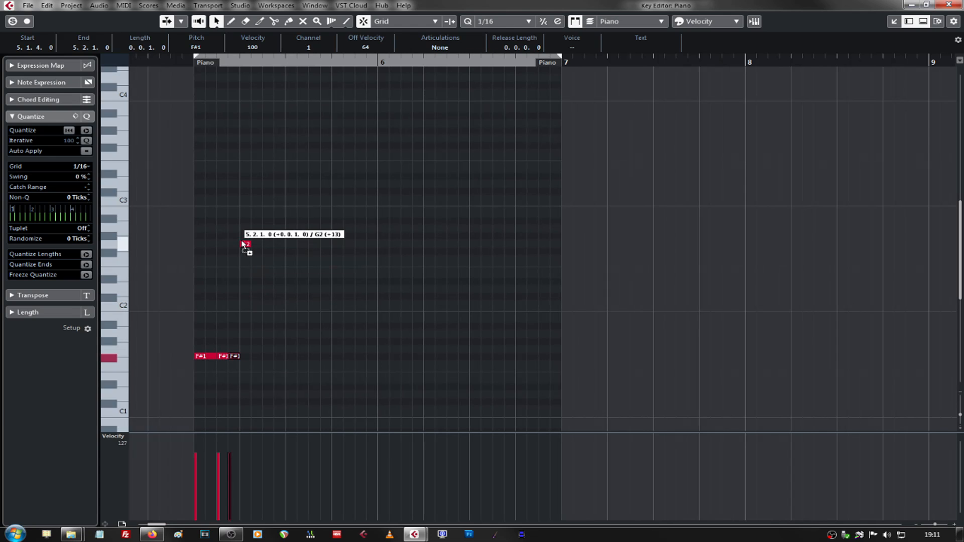
pyautogui.click(257, 356)
pyautogui.click(281, 356)
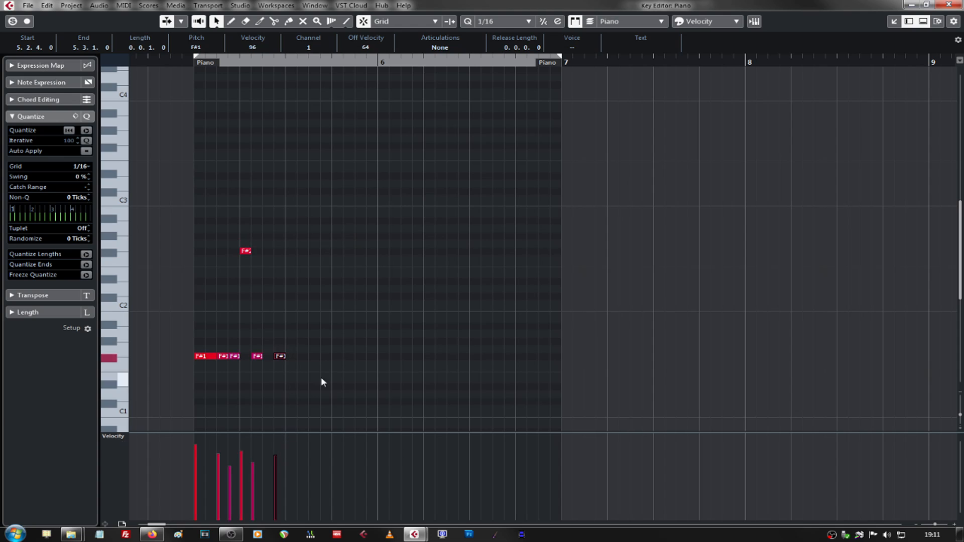
# Copy the two-beat riff to beat 3, repeat the whole bar in bar 6, and close the Key Editor.
pyautogui.moveTo(327, 381); pyautogui.dragTo(210, 202)
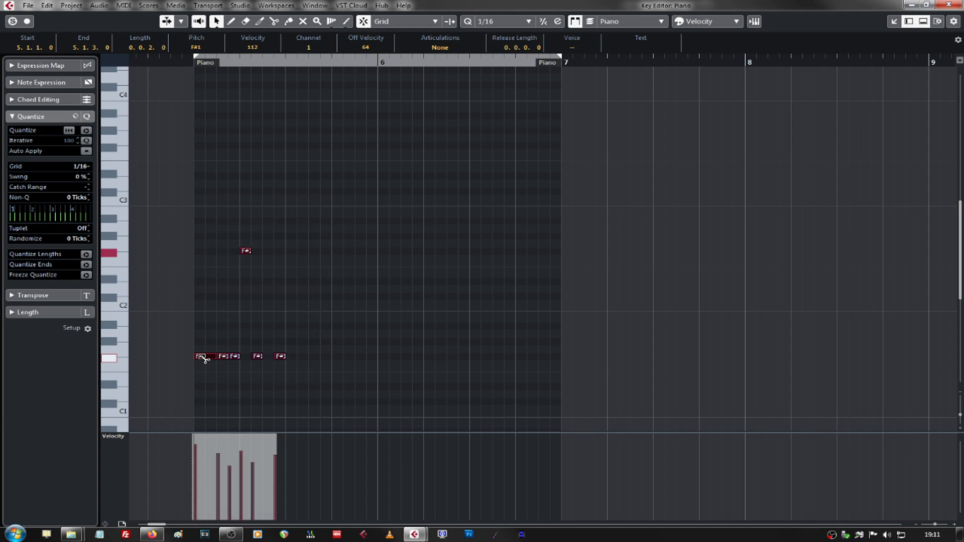
pyautogui.moveTo(197, 357); pyautogui.dragTo(300, 361)
pyautogui.click(421, 392)
pyautogui.moveTo(420, 392); pyautogui.dragTo(180, 203)
pyautogui.moveTo(204, 357); pyautogui.dragTo(378, 358)
pyautogui.click(469, 277)
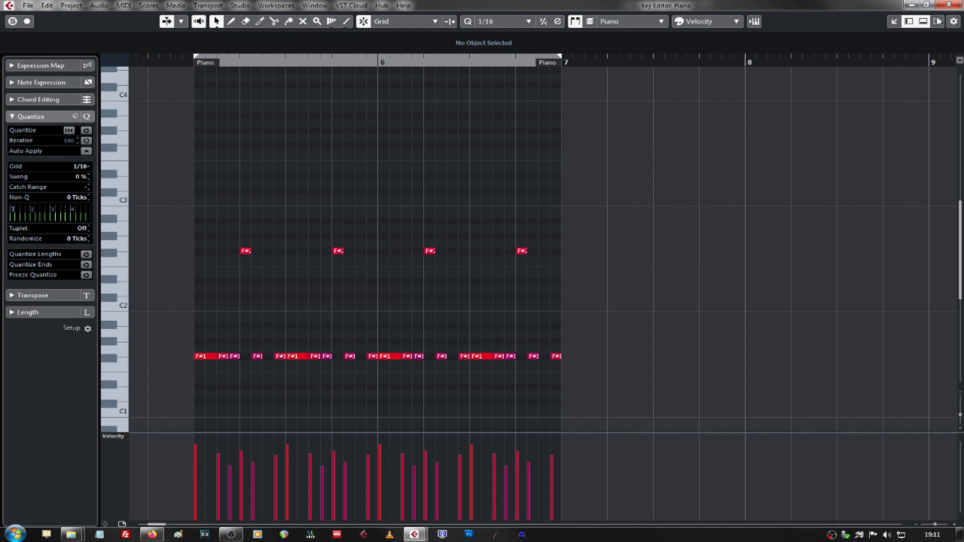
pyautogui.click(949, 4)
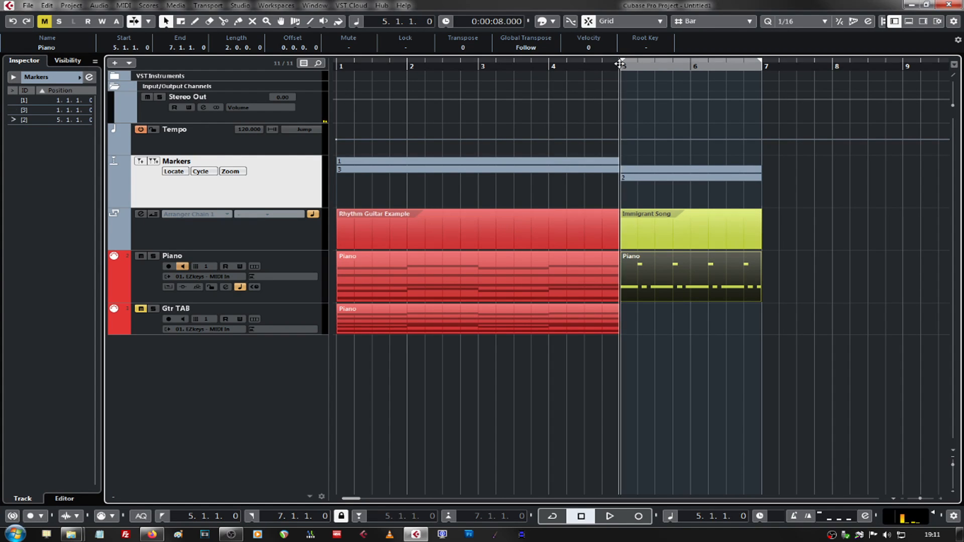
# Play back the Immigrant Song section from bar 5, deselect the part, and stop playback.
pyautogui.press('space')
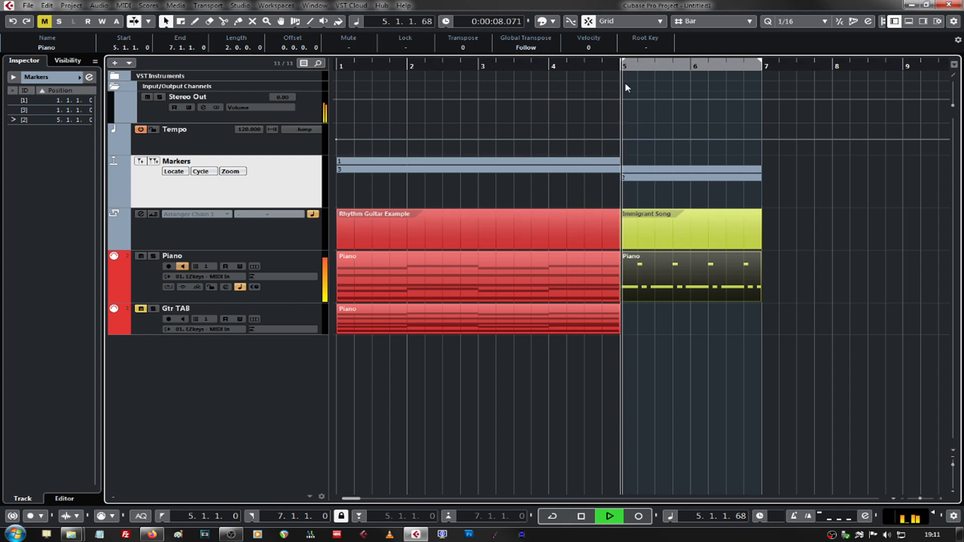
pyautogui.click(727, 324)
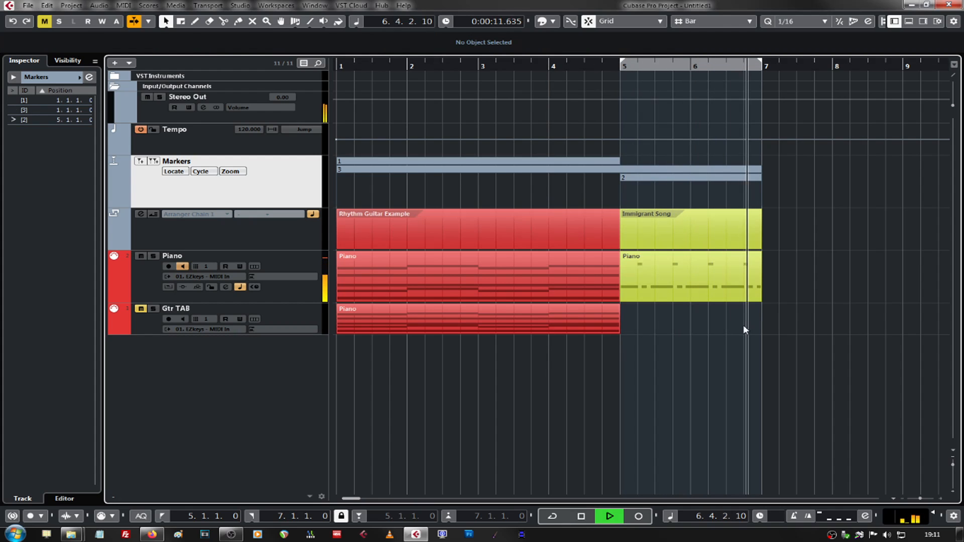
pyautogui.press('space')
# Copy the yellow Piano part onto the Gtr TAB track at bar 5.
pyautogui.click(723, 292)
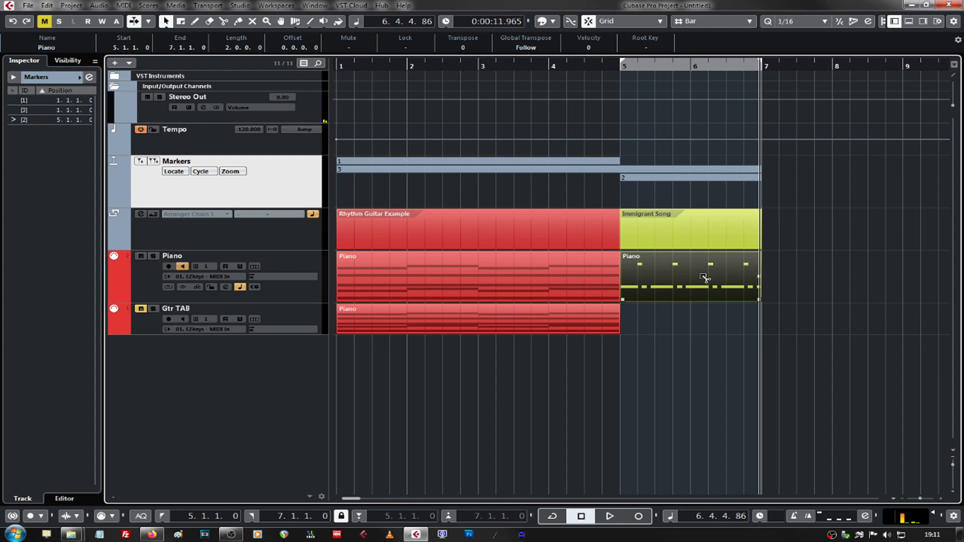
pyautogui.moveTo(702, 277); pyautogui.dragTo(706, 320)
pyautogui.click(708, 388)
# Open both yellow parts in the Score Editor and move the bar 5 notation and tablature staves further down the page.
pyautogui.moveTo(838, 394); pyautogui.dragTo(666, 274)
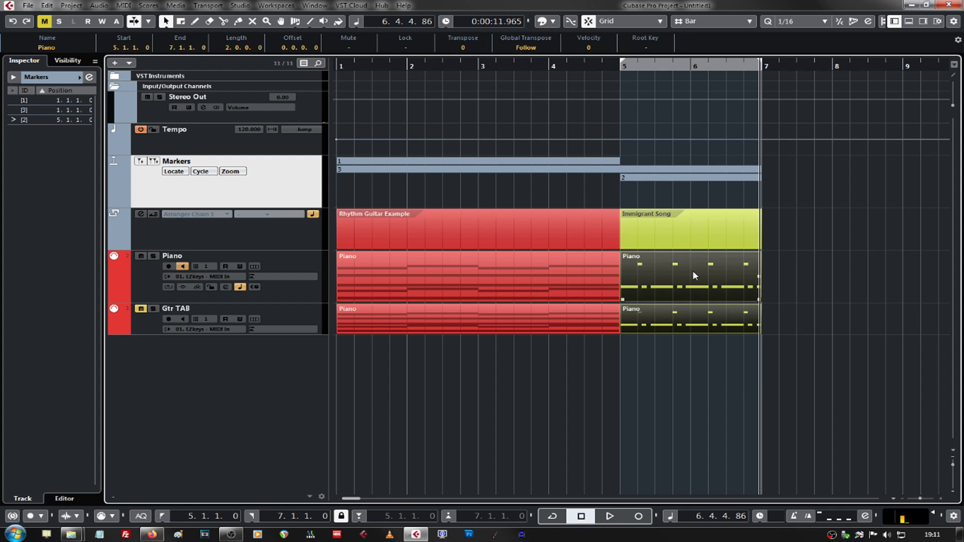
pyautogui.hotkey('ctrl', 'r')
pyautogui.scroll(-1, 607, 294)
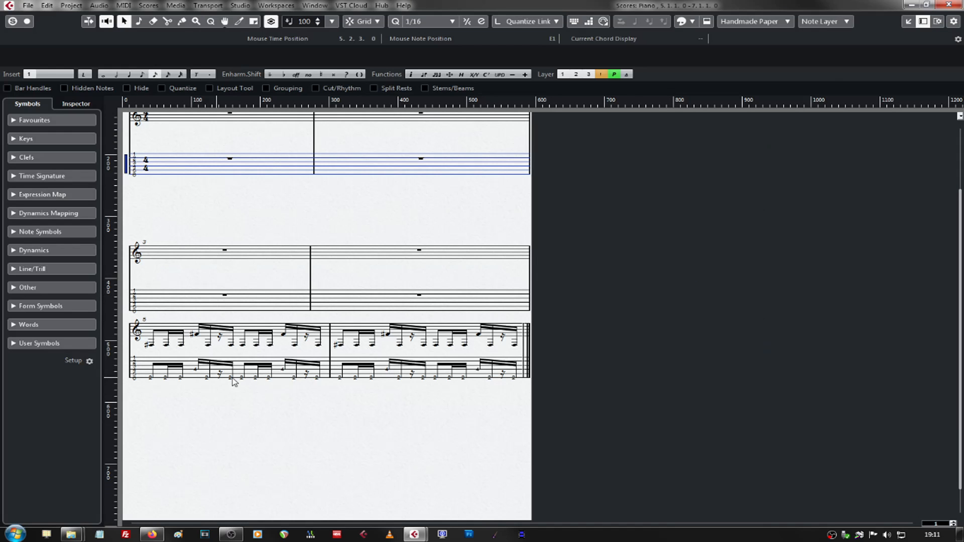
pyautogui.click(126, 332)
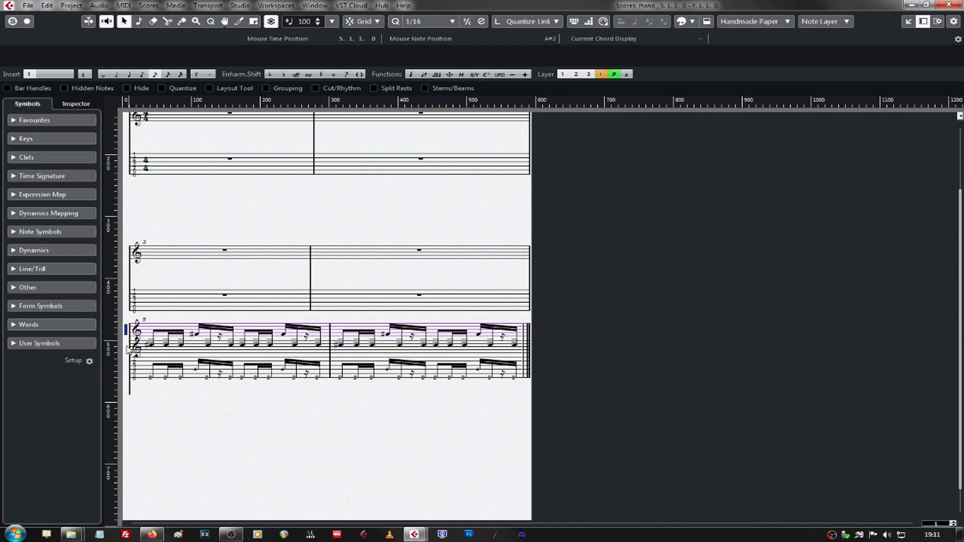
pyautogui.moveTo(126, 331); pyautogui.dragTo(126, 372)
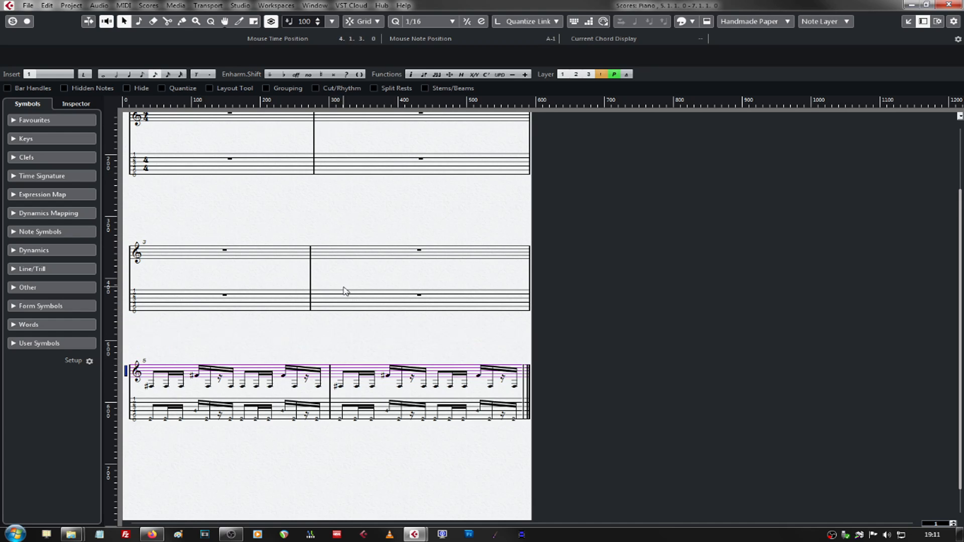
pyautogui.click(126, 414)
pyautogui.moveTo(126, 413)
pyautogui.mouseDown()
pyautogui.moveTo(126, 434)
pyautogui.moveTo(133, 422)
pyautogui.mouseUp()
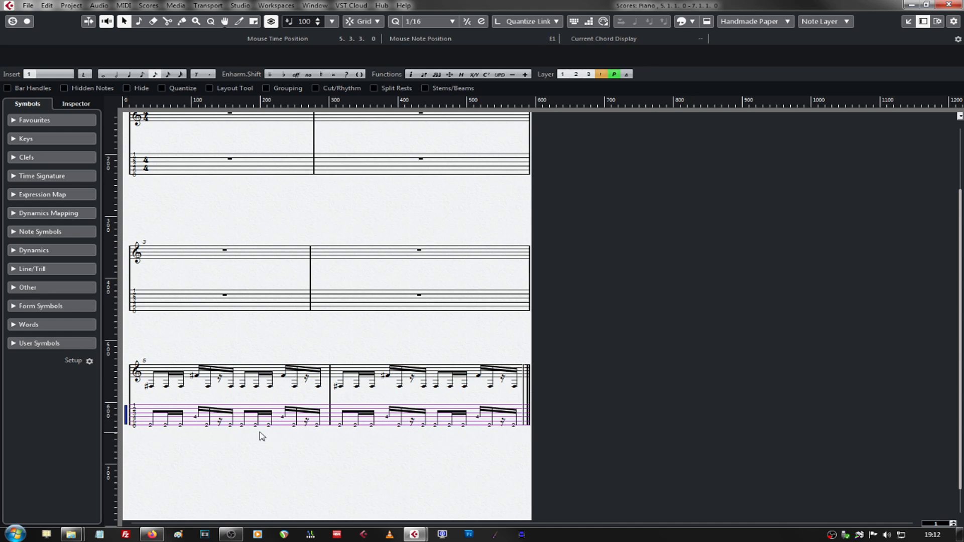
# Fit the score to the window width and examine the bar 5 and 6 notation and tablature during playback.
pyautogui.click(960, 116)
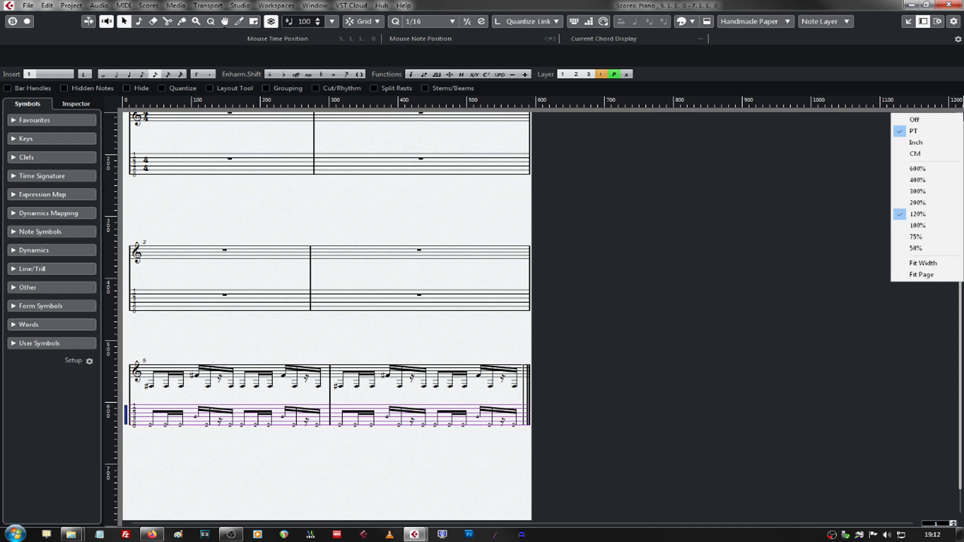
pyautogui.click(937, 267)
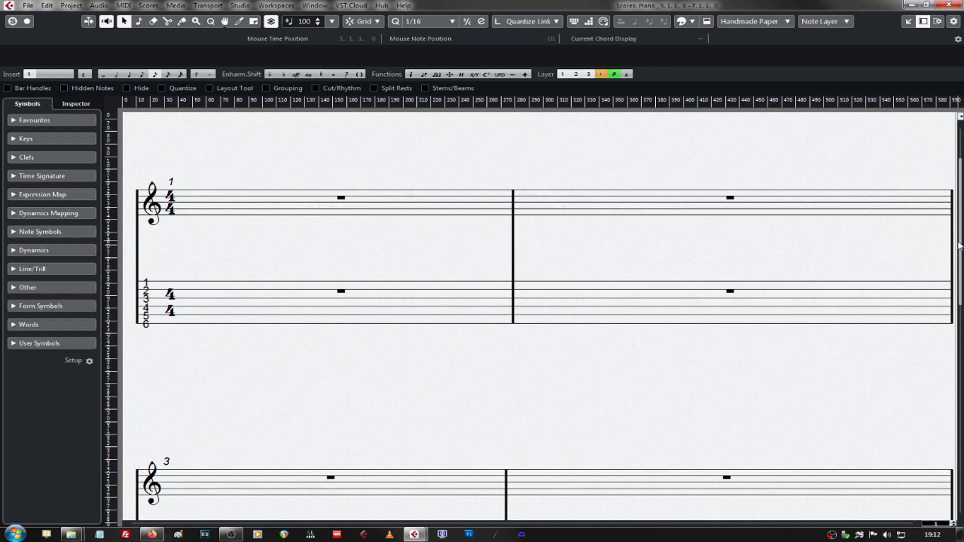
pyautogui.scroll(-5, 938, 269)
pyautogui.scroll(-3, 546, 316)
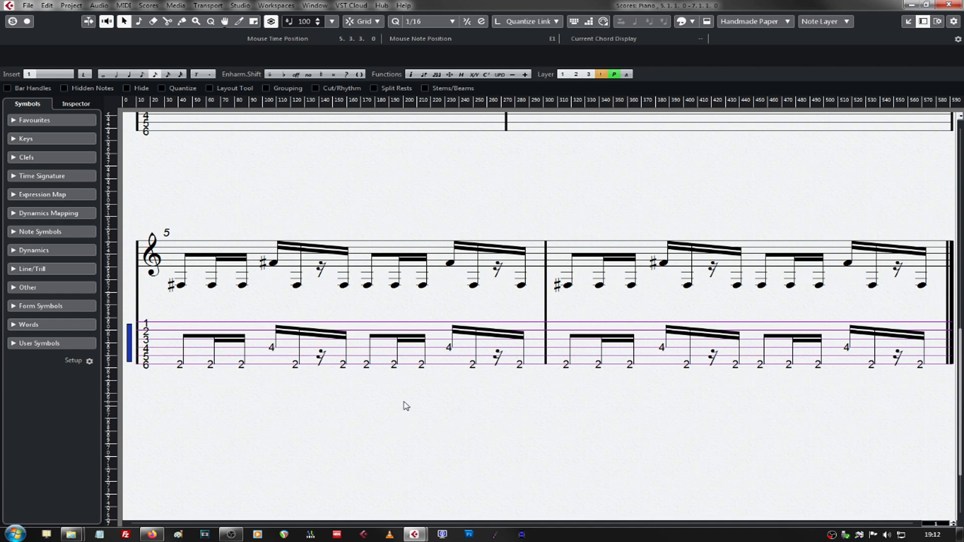
pyautogui.press('space')
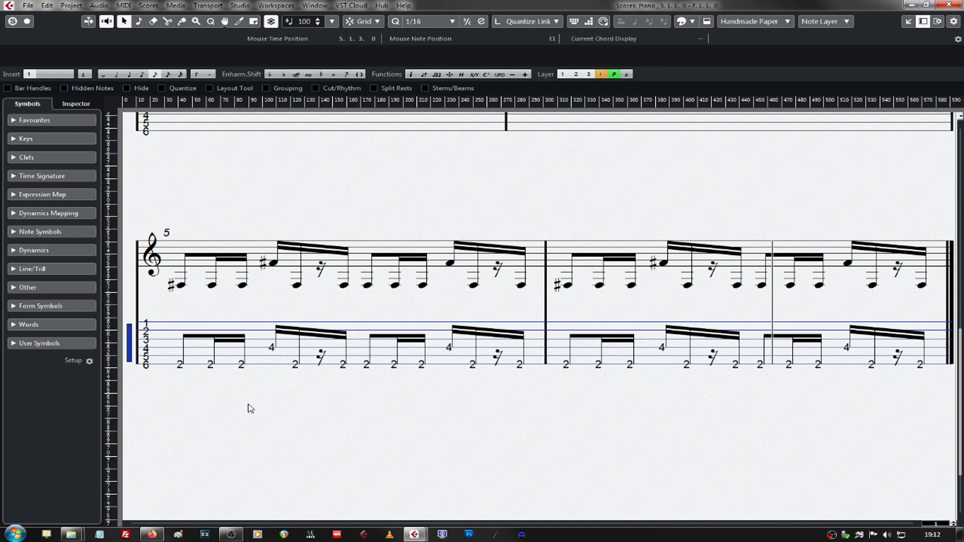
# Move the bar 5 tablature staff slightly lower and close the Score Editor.
pyautogui.moveTo(131, 340); pyautogui.dragTo(132, 345)
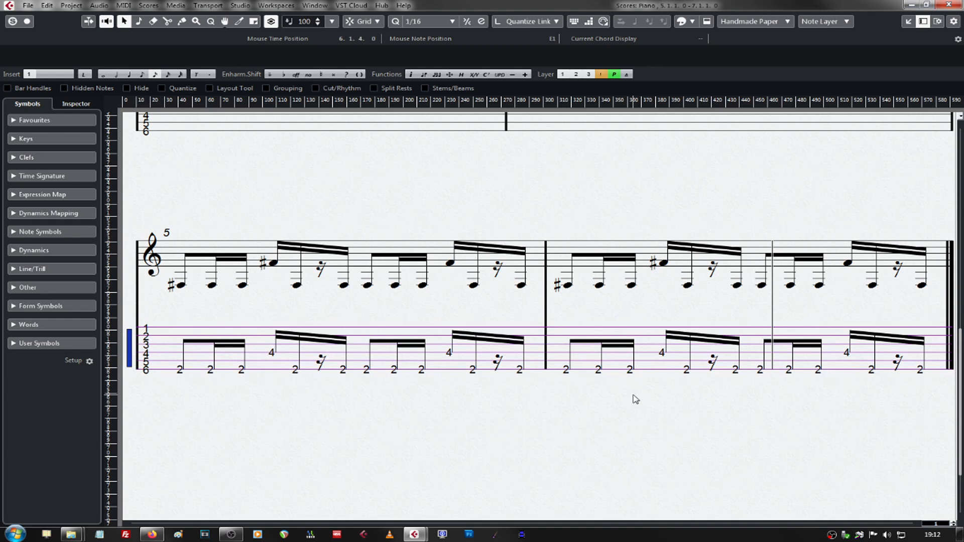
pyautogui.click(947, 5)
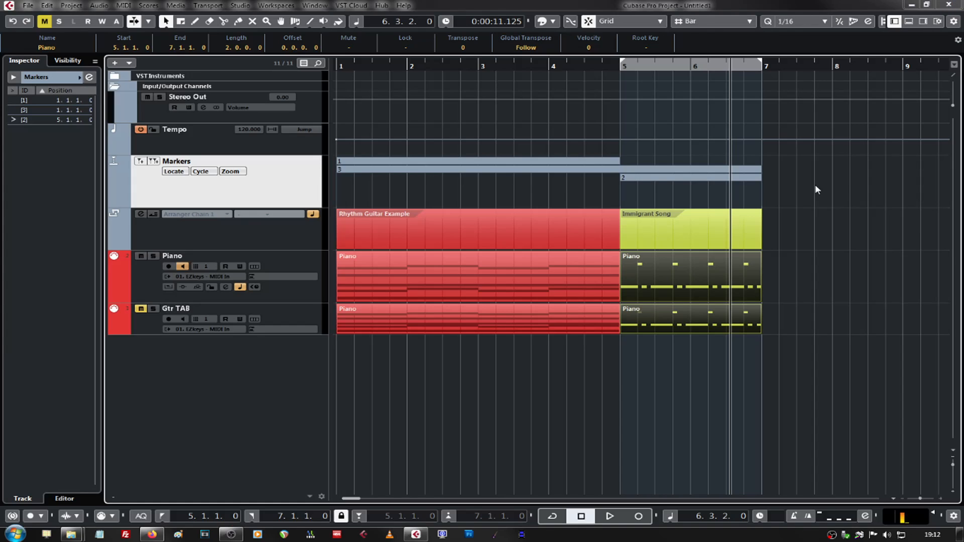
# Draw an empty two-bar part on the Piano track from bar 7 to bar 9.
pyautogui.moveTo(804, 310); pyautogui.dragTo(887, 265)
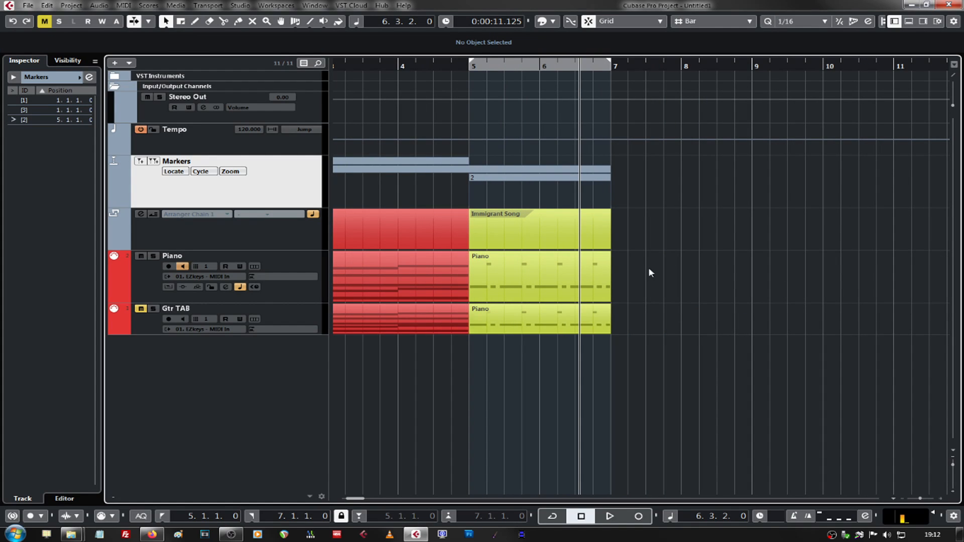
pyautogui.moveTo(619, 275); pyautogui.dragTo(755, 268)
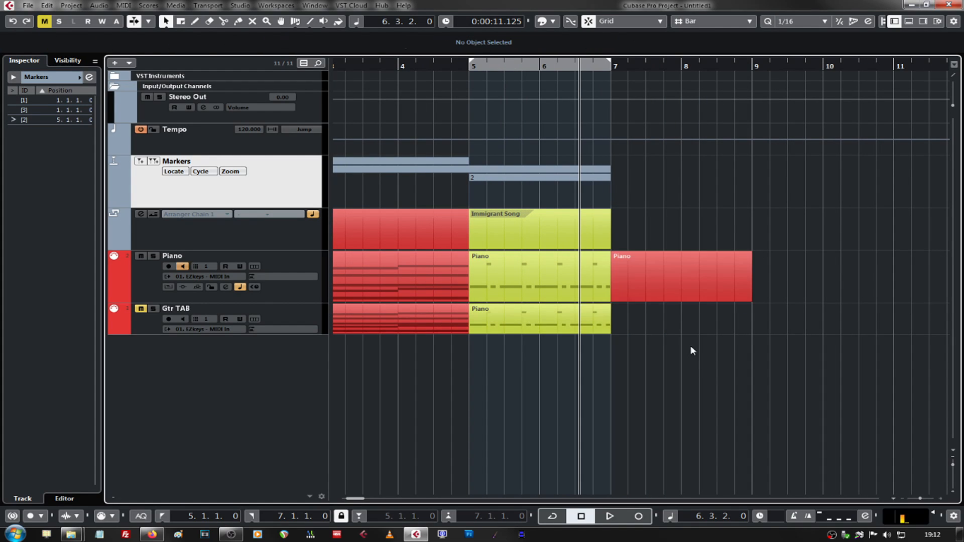
pyautogui.click(684, 278)
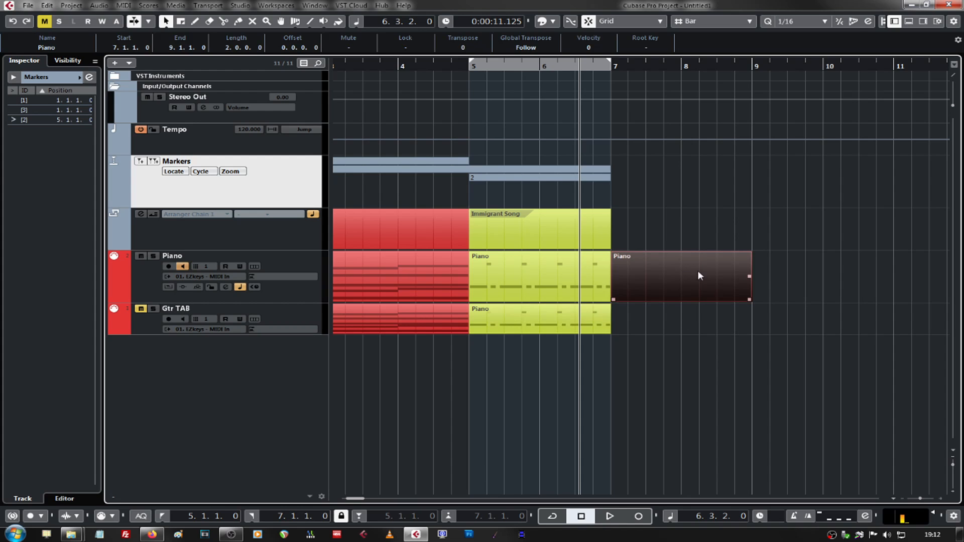
pyautogui.click(700, 326)
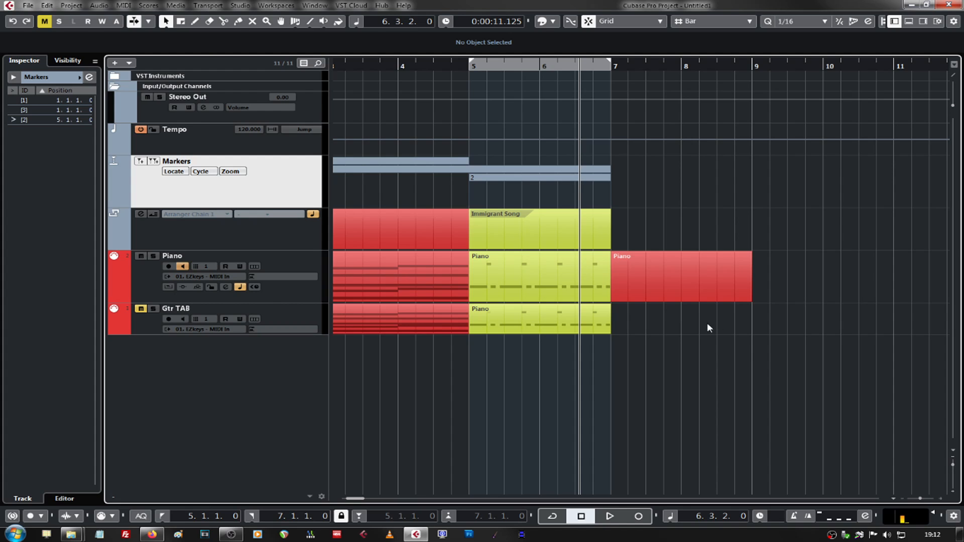
# Add an arranger section from bar 7 to bar 9 and colour it and the Piano part below it green.
pyautogui.click(639, 262)
pyautogui.moveTo(618, 226); pyautogui.dragTo(742, 241)
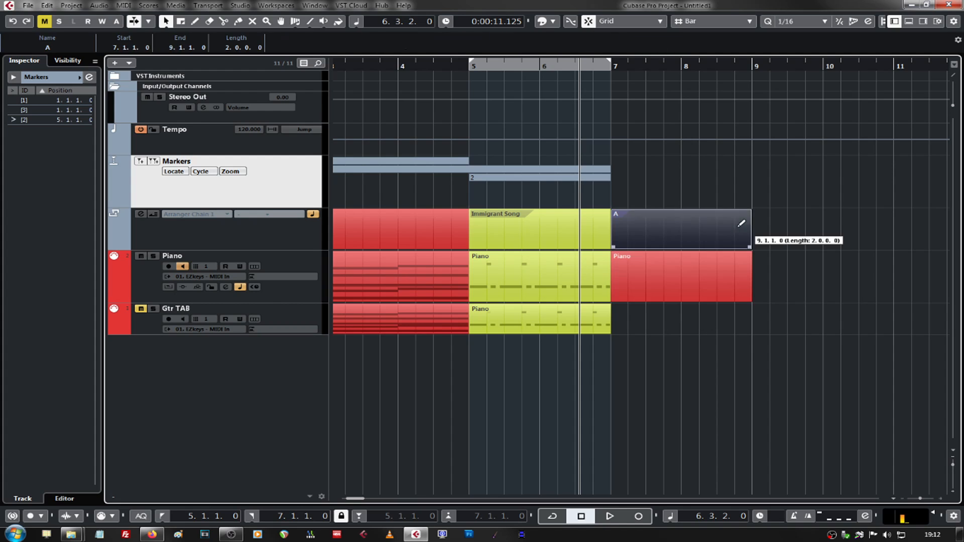
pyautogui.click(544, 22)
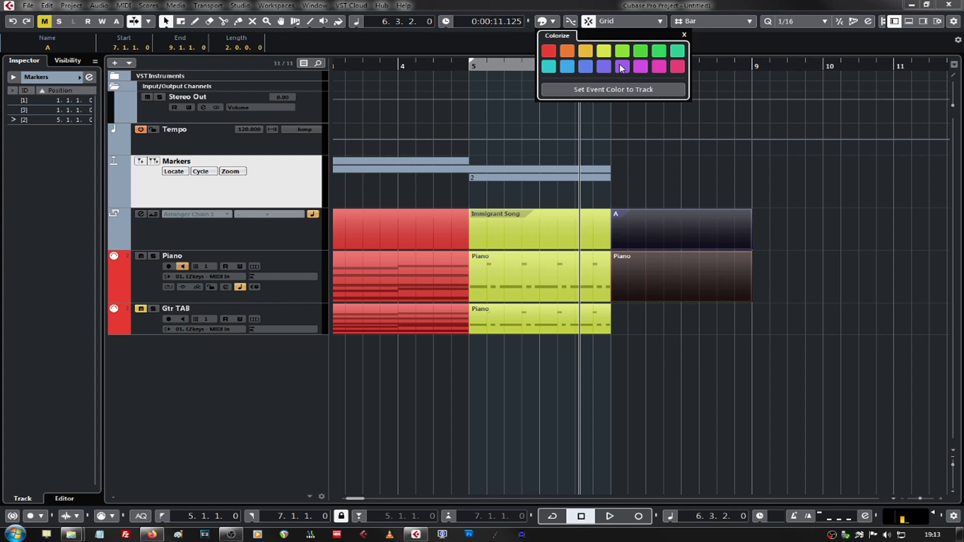
pyautogui.click(641, 52)
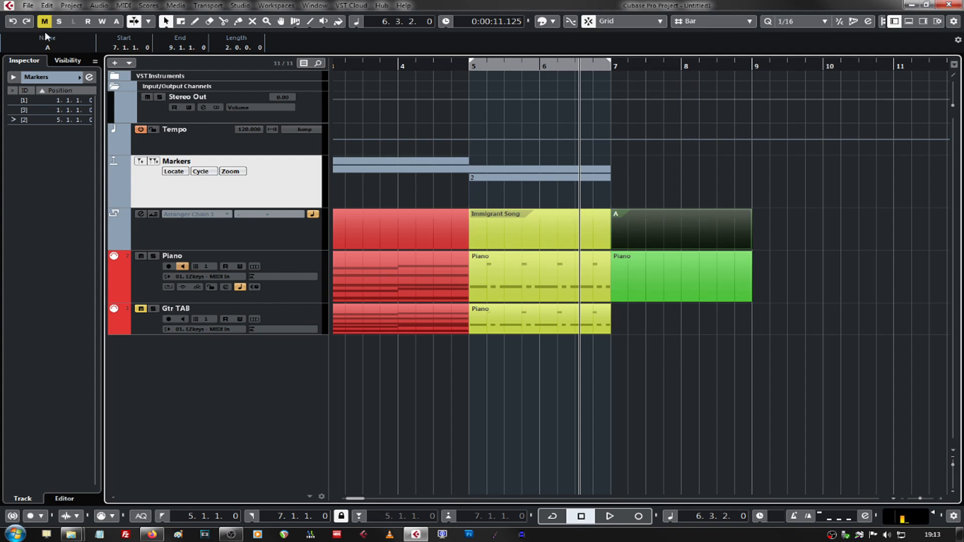
# Name the green arranger section "3 note per string Gmajor".
pyautogui.click(47, 46)
pyautogui.write('3 note per string Gmajor')
pyautogui.press('Return')
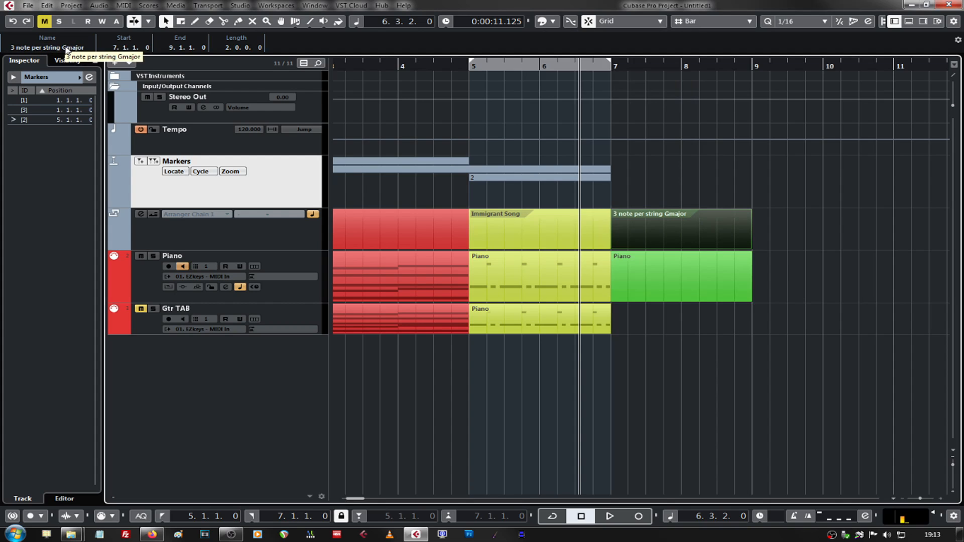
# Open the green Piano part in the Key Editor and enter an ascending eighth-note G major scale from G1 to G2 in bar 7.
pyautogui.doubleClick(668, 275)
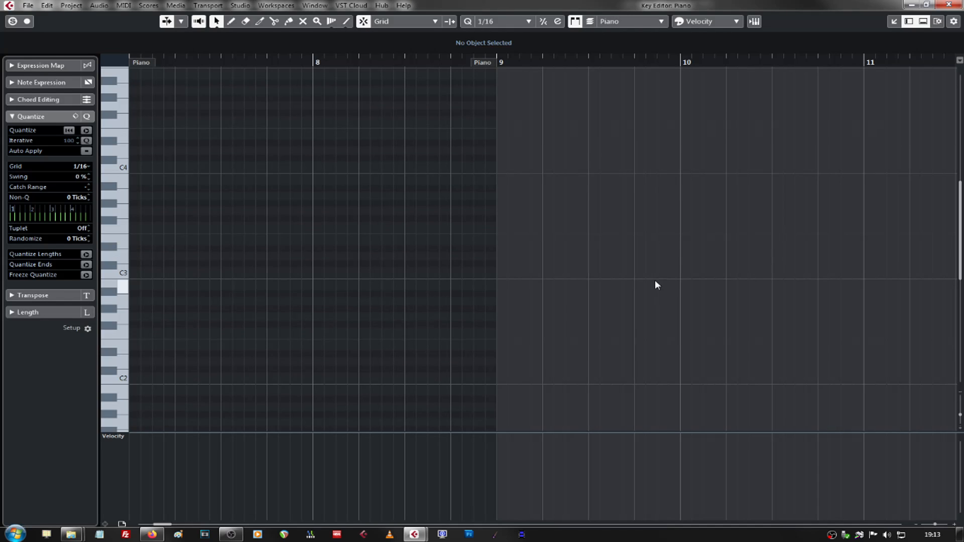
pyautogui.scroll(-3, 233, 286)
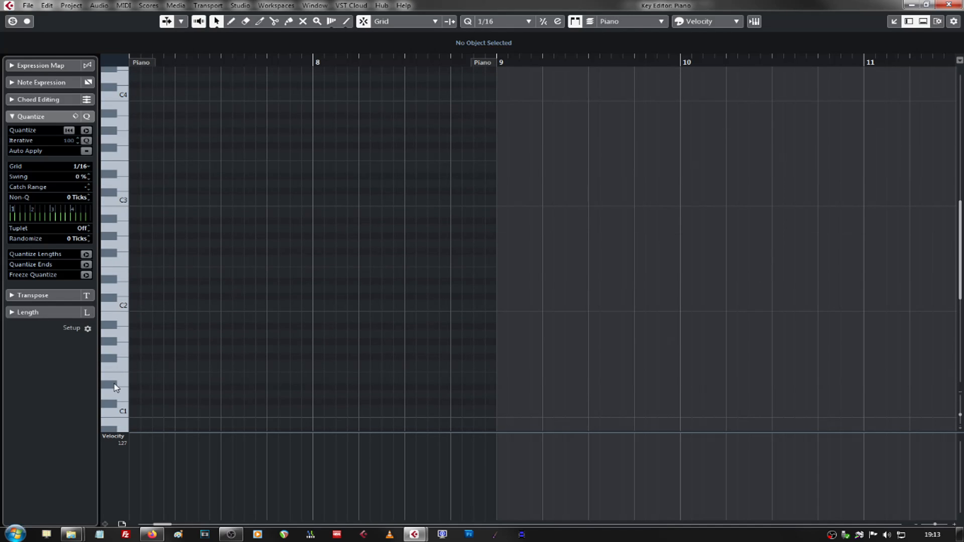
pyautogui.moveTo(136, 349); pyautogui.dragTo(168, 339)
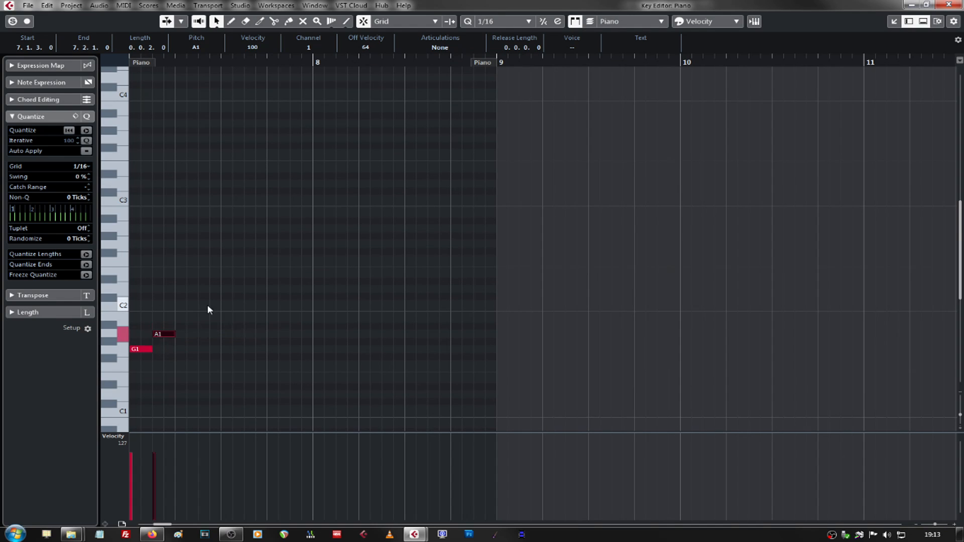
pyautogui.moveTo(204, 312)
pyautogui.mouseDown()
pyautogui.moveTo(149, 362)
pyautogui.moveTo(137, 354)
pyautogui.moveTo(212, 308)
pyautogui.mouseUp()
pyautogui.click(212, 300)
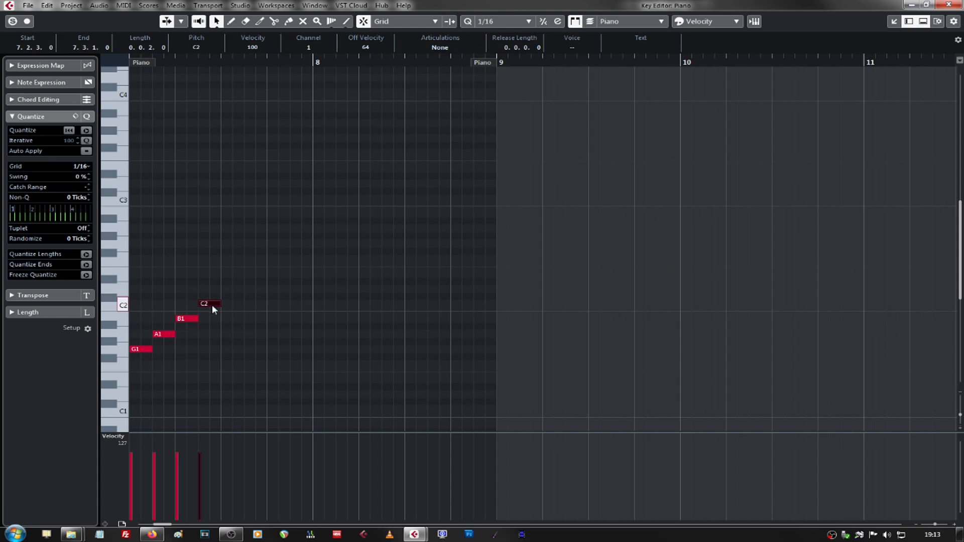
pyautogui.moveTo(250, 280)
pyautogui.mouseDown()
pyautogui.moveTo(181, 355)
pyautogui.moveTo(144, 361)
pyautogui.moveTo(236, 291)
pyautogui.mouseUp()
pyautogui.click(280, 270)
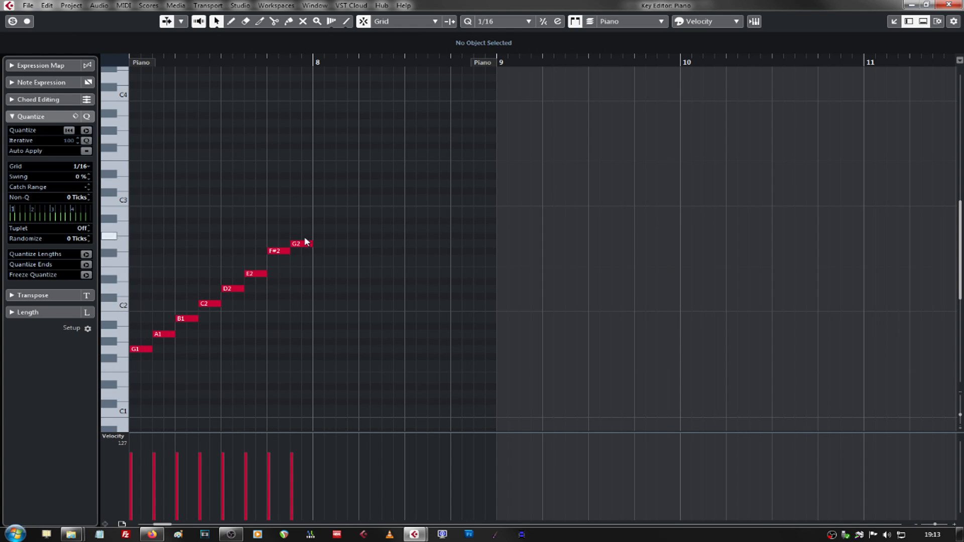
# Repeat the scale in bar 8, reverse that copy so it descends from G2 to G1, and close the Key Editor.
pyautogui.moveTo(332, 219)
pyautogui.mouseDown()
pyautogui.moveTo(187, 310)
pyautogui.moveTo(138, 355)
pyautogui.moveTo(344, 347)
pyautogui.moveTo(536, 205)
pyautogui.mouseUp()
pyautogui.click(309, 340)
pyautogui.moveTo(317, 362); pyautogui.dragTo(533, 215)
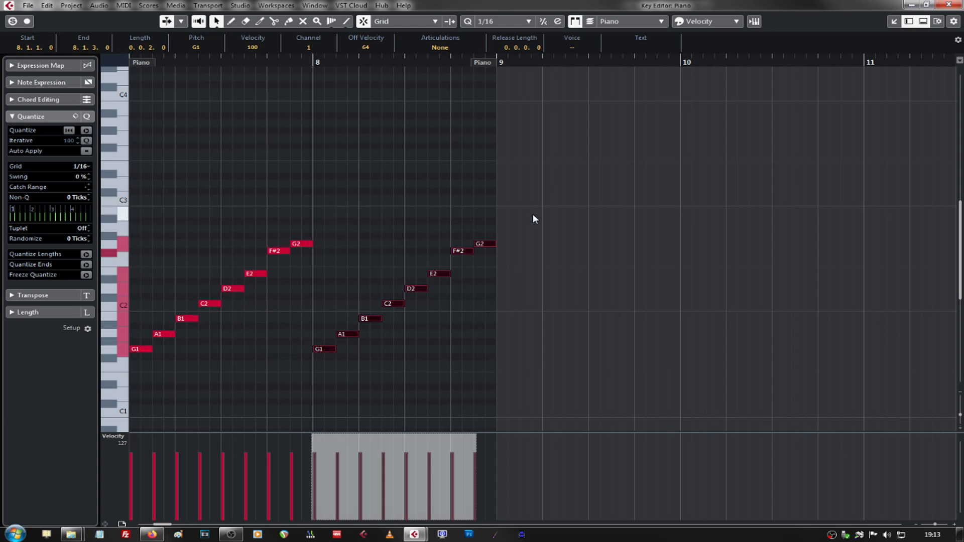
pyautogui.rightClick(327, 346)
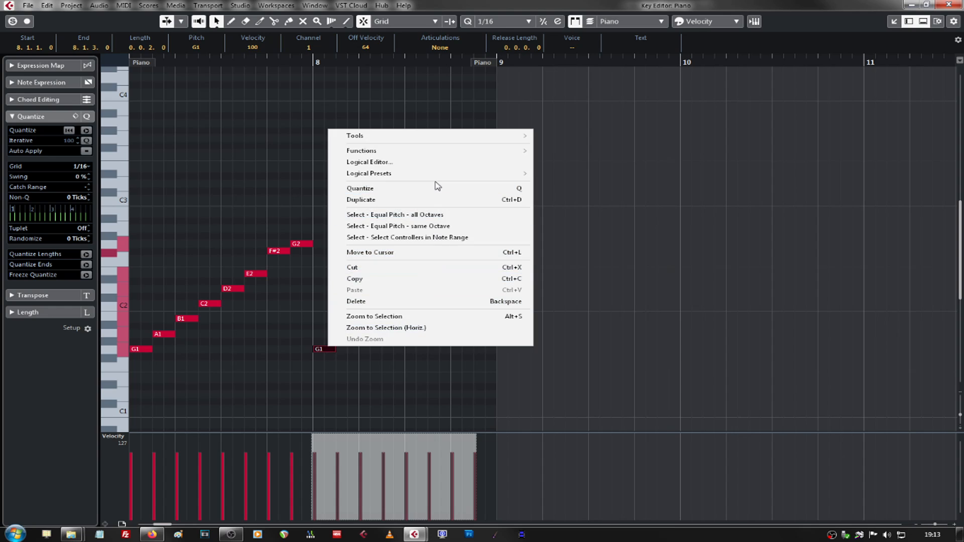
pyautogui.moveTo(449, 153)
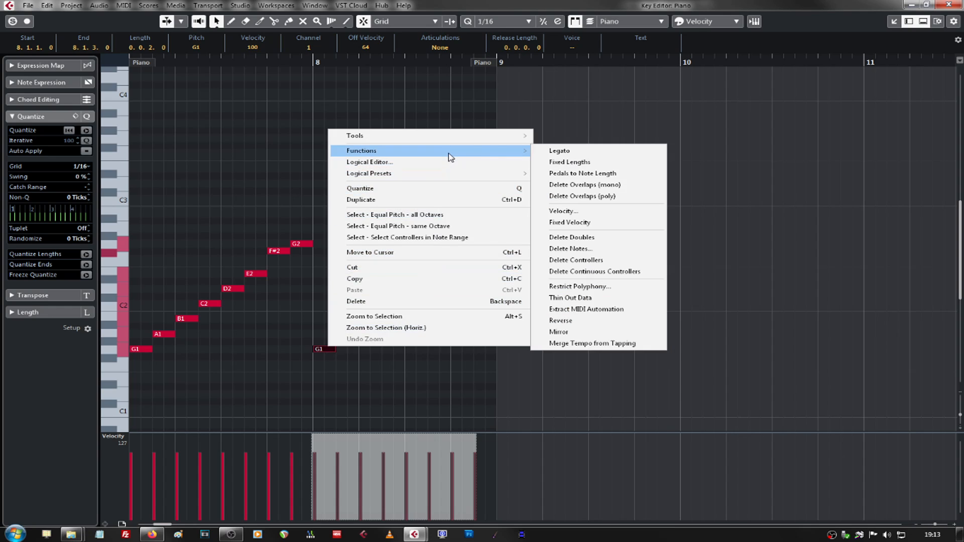
pyautogui.click(568, 322)
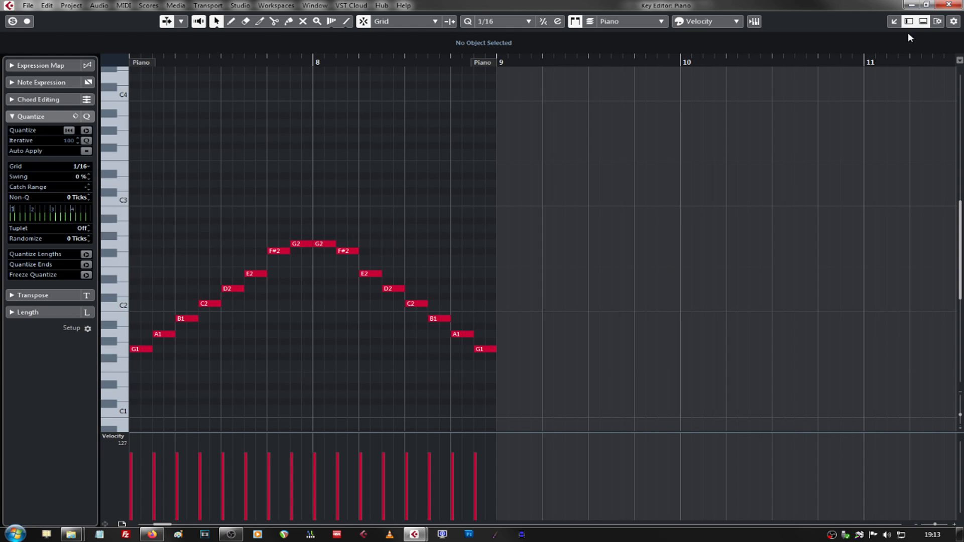
pyautogui.click(948, 6)
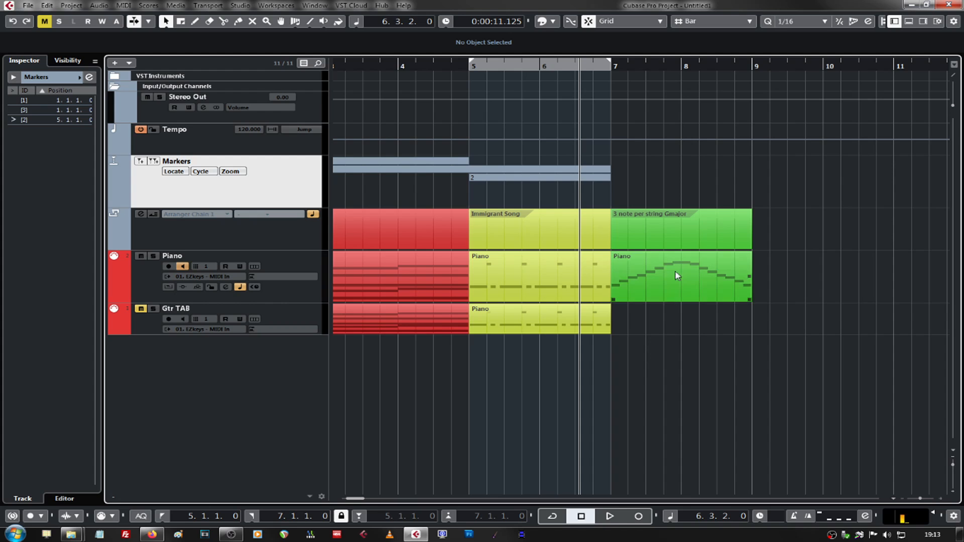
# Rename the Piano track as "Notation".
pyautogui.doubleClick(178, 256)
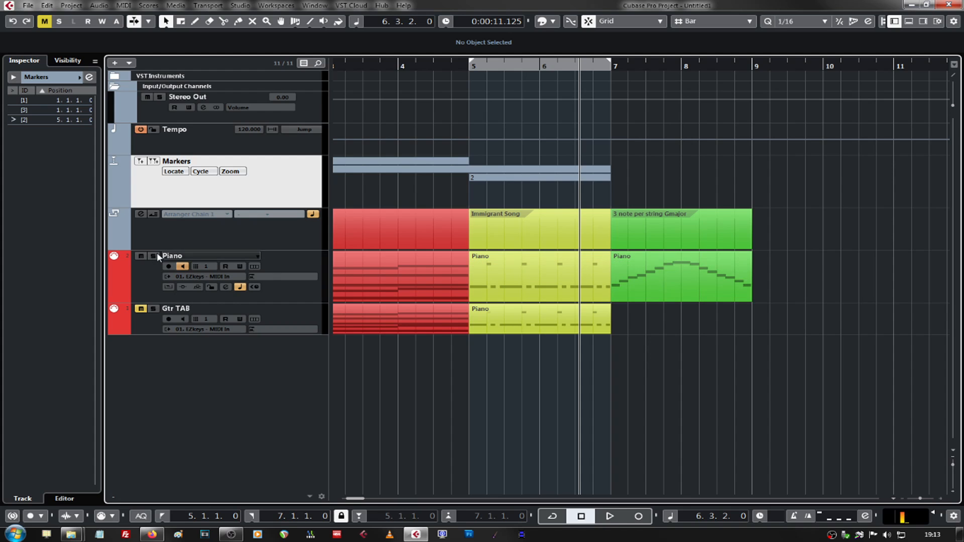
pyautogui.write('Notation')
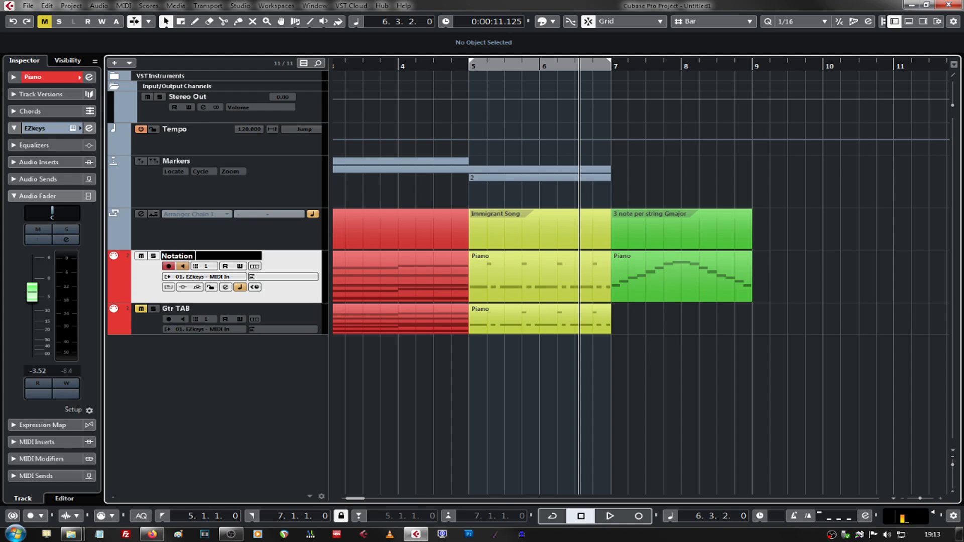
pyautogui.press('Return')
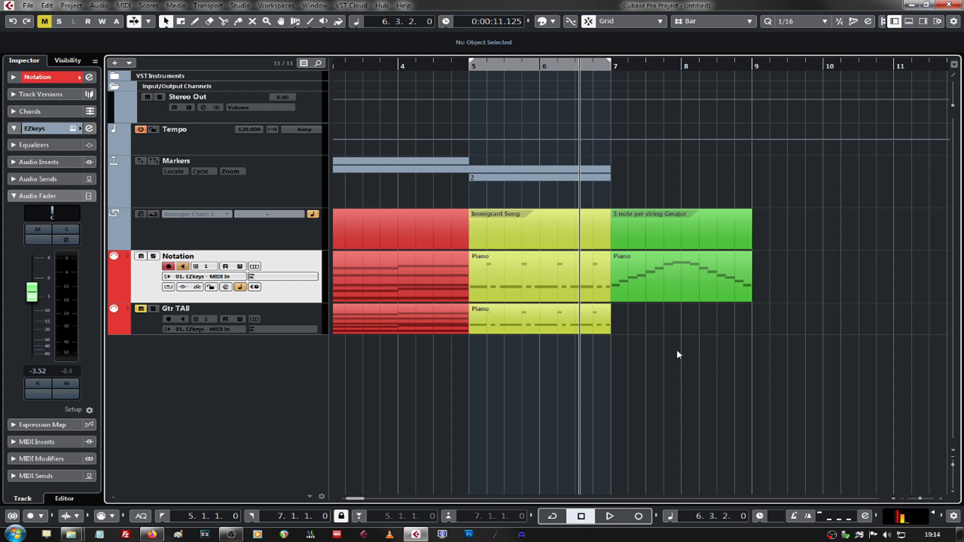
# Open the yellow Notation track part in the Score Editor and show its notes as rhythmic notation with a Drum clef at bar 5.
pyautogui.click(550, 275)
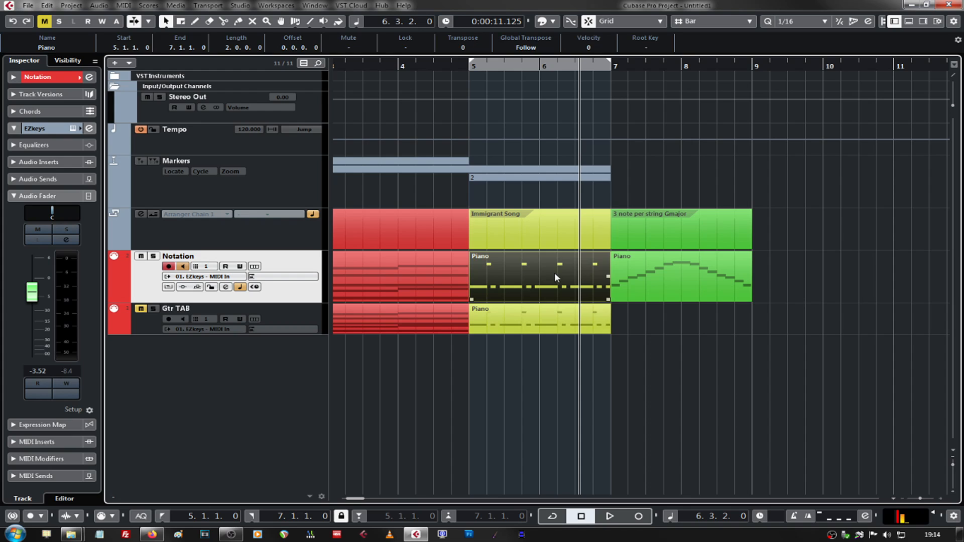
pyautogui.doubleClick(556, 273)
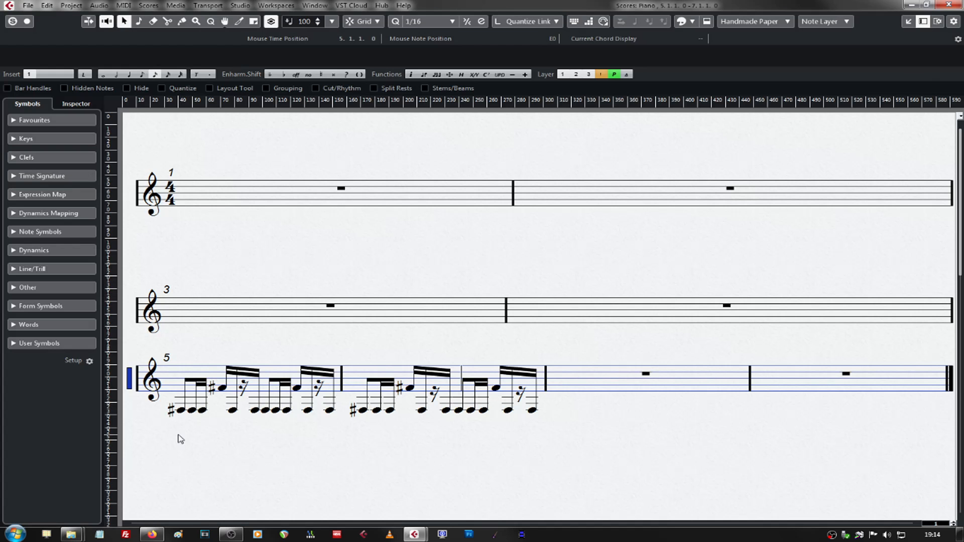
pyautogui.moveTo(181, 439); pyautogui.dragTo(536, 358)
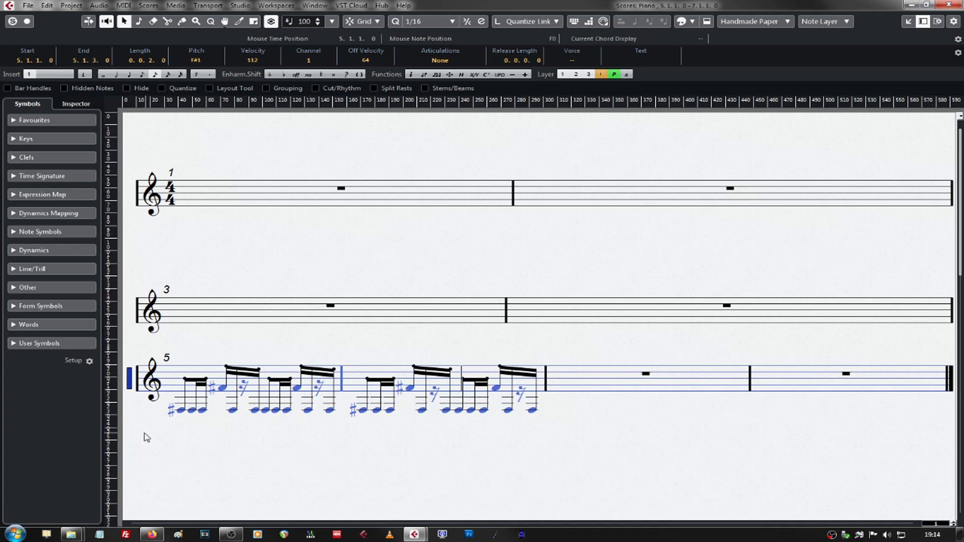
pyautogui.rightClick(180, 409)
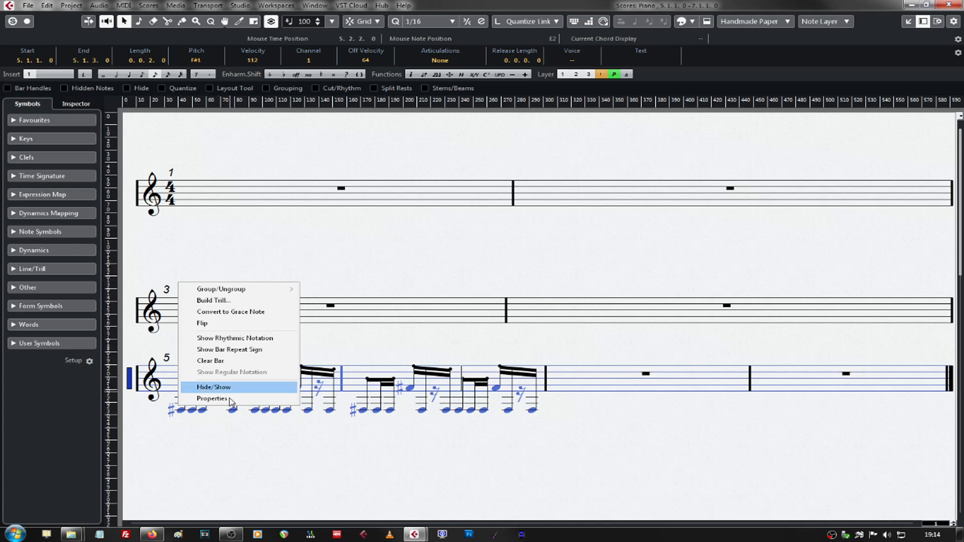
pyautogui.click(265, 340)
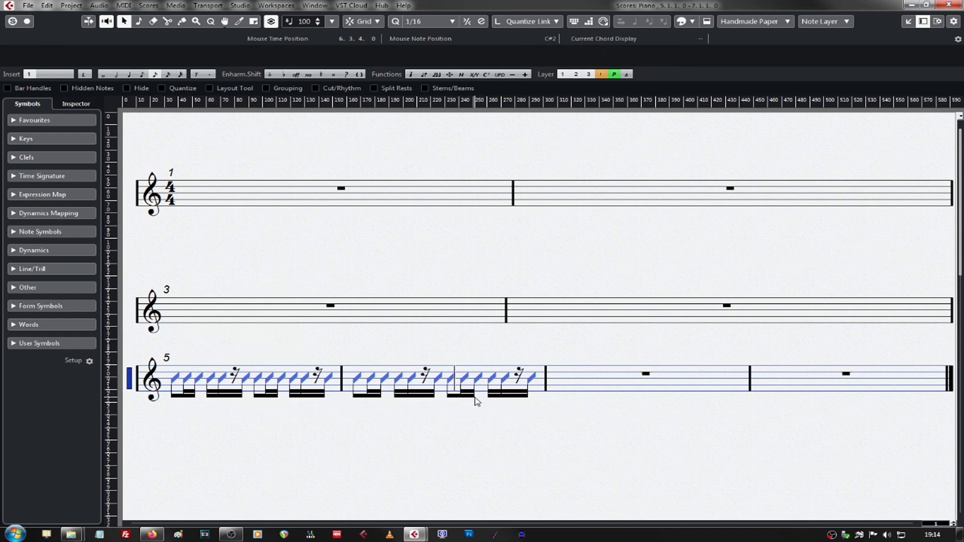
pyautogui.rightClick(152, 386)
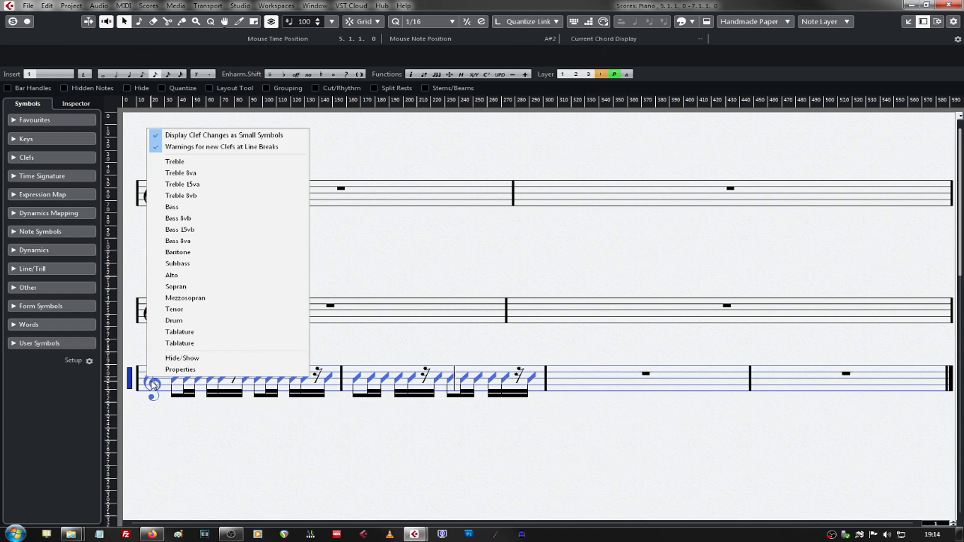
pyautogui.click(208, 322)
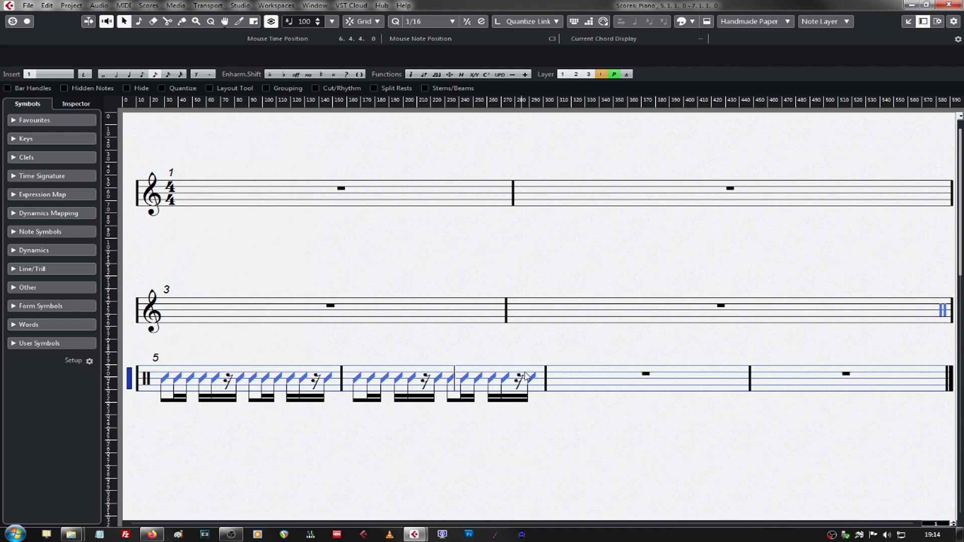
# Undo the Drum clef and rhythmic notation changes and close the Score Editor.
pyautogui.hotkey('ctrl', 'z')
pyautogui.hotkey('ctrl', 'z')
pyautogui.click(732, 437)
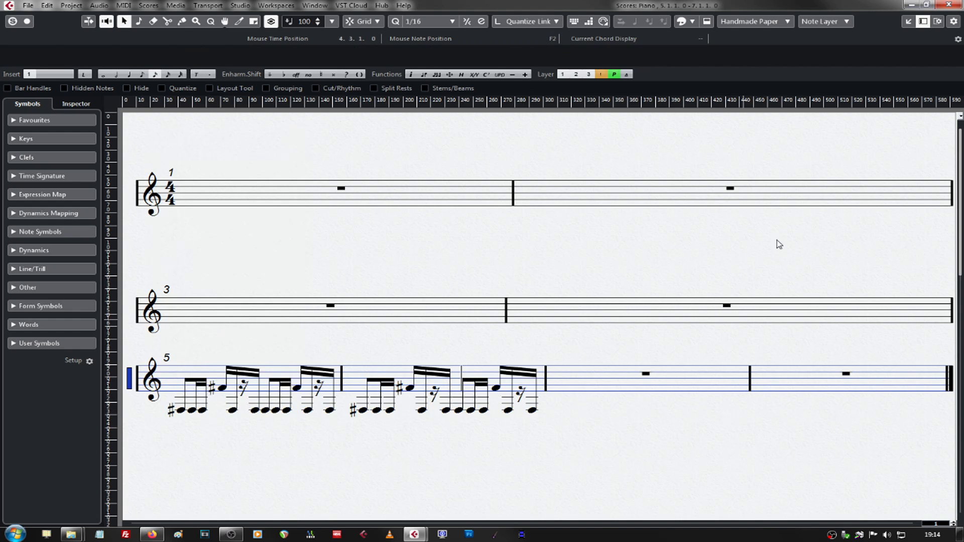
pyautogui.click(951, 4)
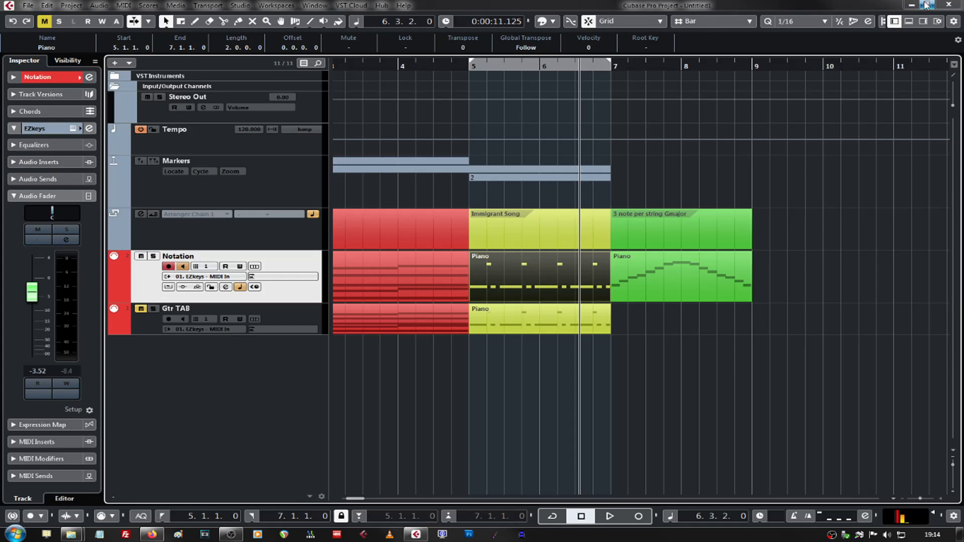
# Copy the green scale part from the Notation track onto the Gtr TAB track at bar 7.
pyautogui.click(727, 361)
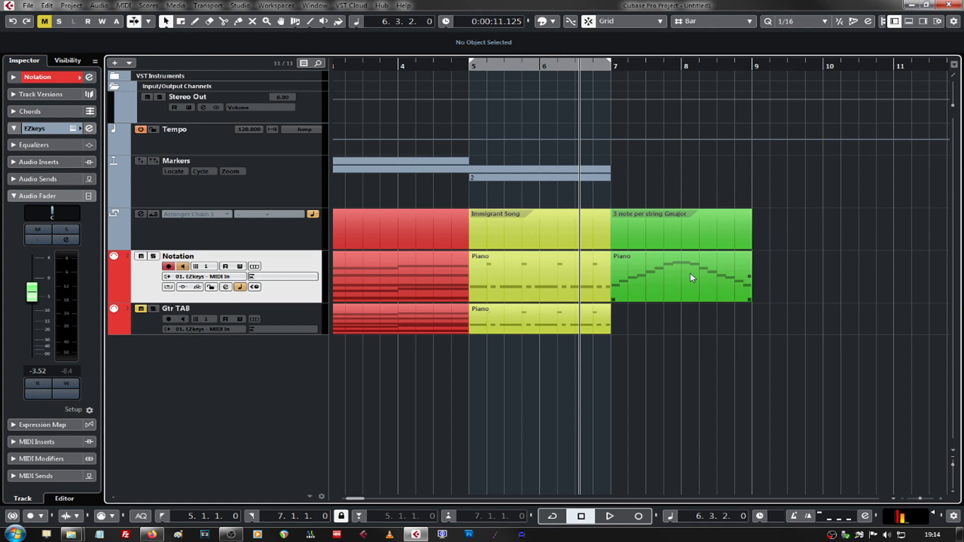
pyautogui.moveTo(693, 275); pyautogui.dragTo(689, 323)
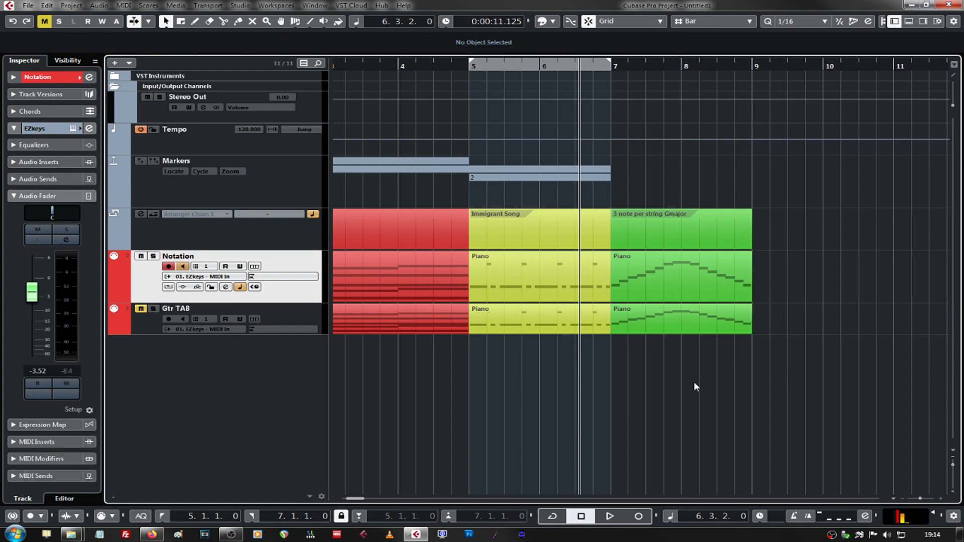
# Apply the Gtr TAB track's name to all parts on that track.
pyautogui.hscroll(-3, 393, 394)
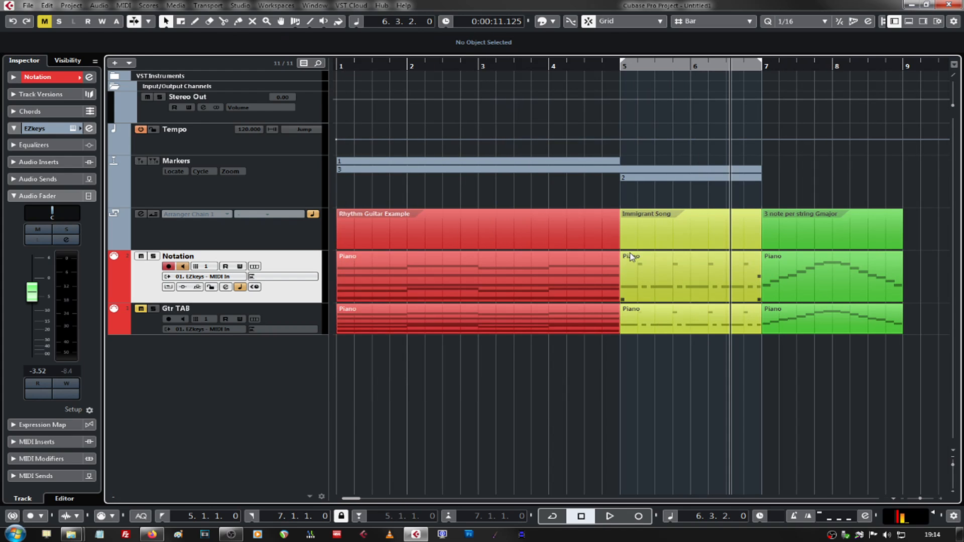
pyautogui.doubleClick(203, 309)
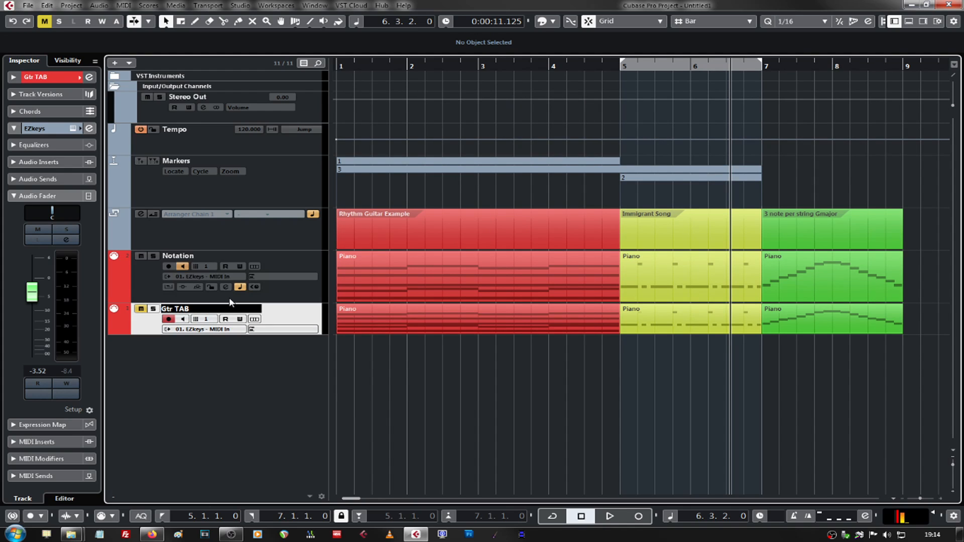
pyautogui.hotkey('ctrl', 'Return')
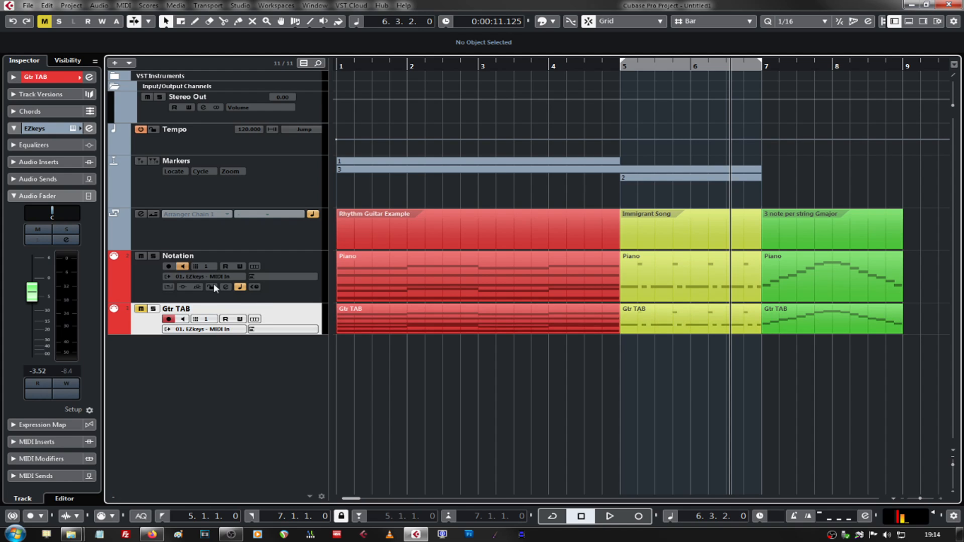
# Set the locators to the 3 note per string Gmajor arranger section and add a cycle marker spanning bars 7 to 9.
pyautogui.hscroll(2, 735, 406)
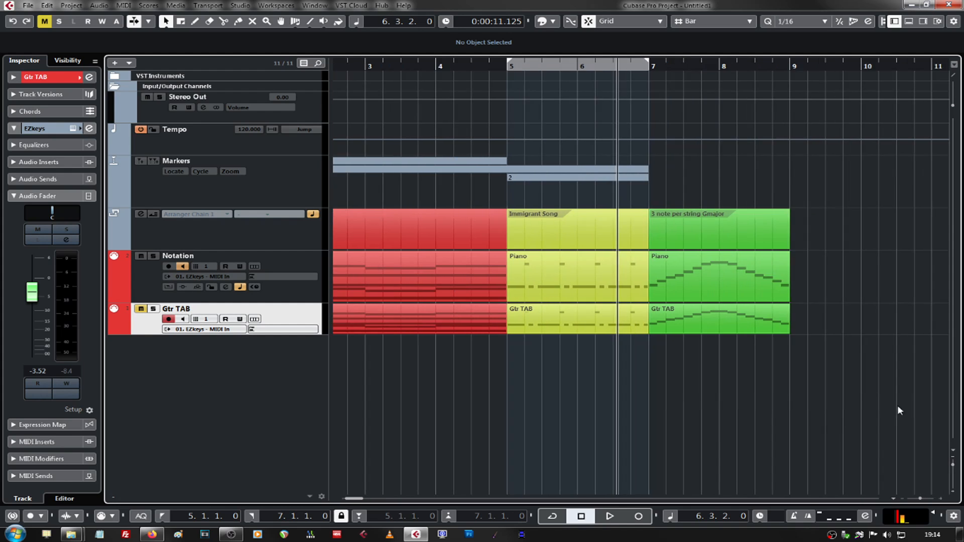
pyautogui.click(690, 225)
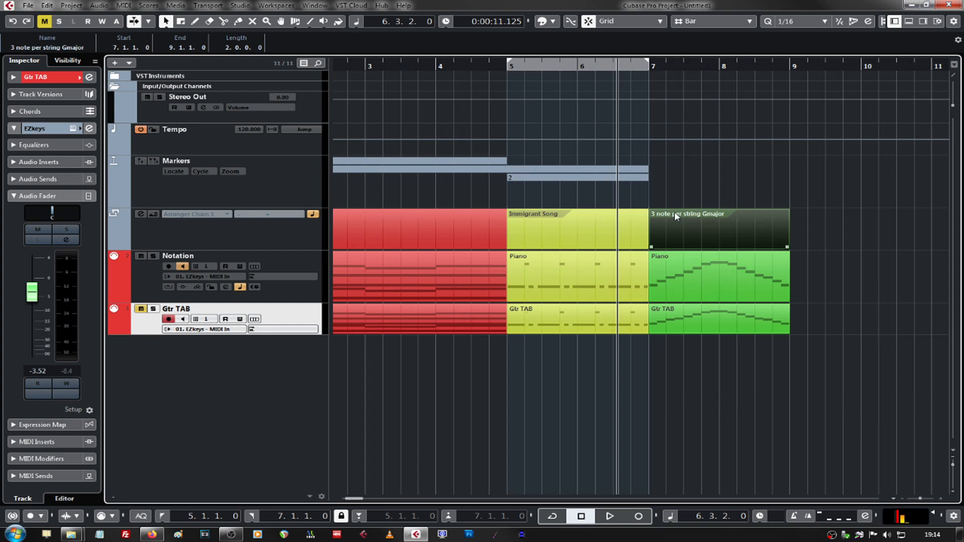
pyautogui.press('p')
# Extend cycle marker 3 to end at bar 9, then set the locators to its full range with cycle on.
pyautogui.click(633, 171)
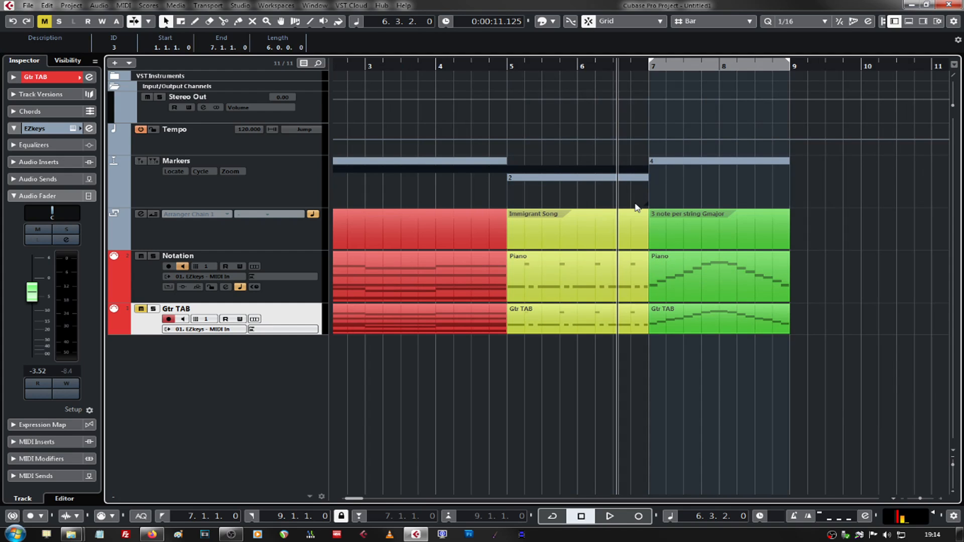
pyautogui.moveTo(646, 205); pyautogui.dragTo(789, 201)
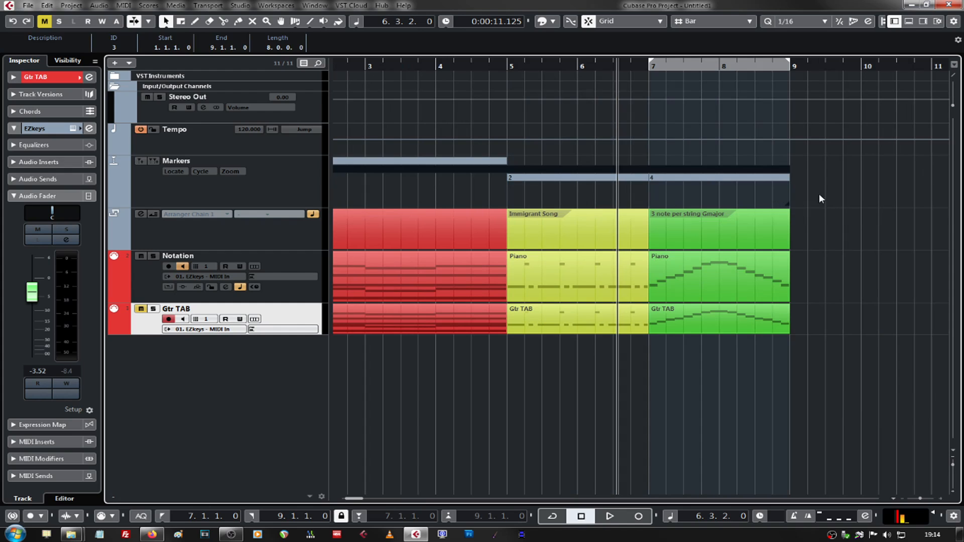
pyautogui.click(741, 171)
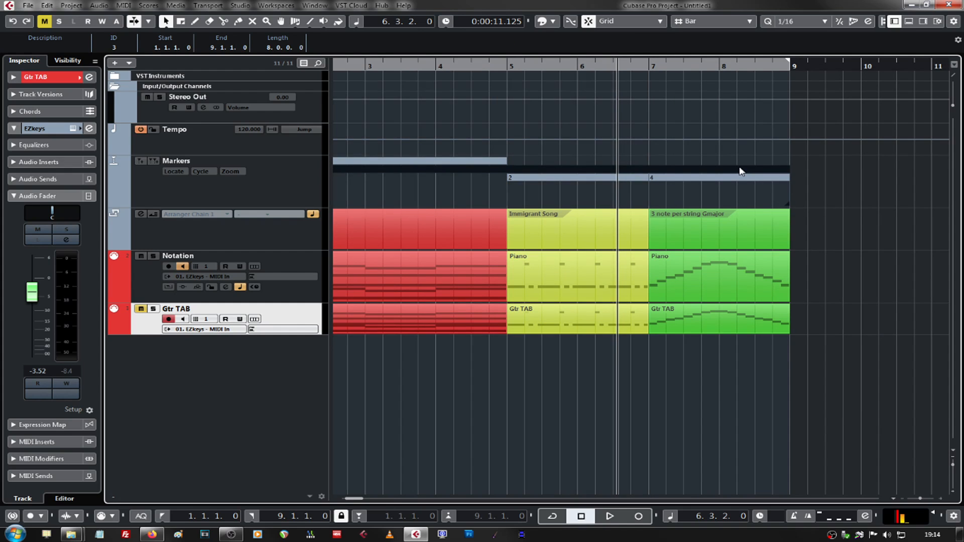
pyautogui.click(717, 61)
# Open the green Notation and Gtr TAB parts at bar 7 together in the Score Editor and move their staves down, away from bar 5.
pyautogui.click(677, 67)
pyautogui.click(811, 396)
pyautogui.moveTo(800, 402); pyautogui.dragTo(702, 285)
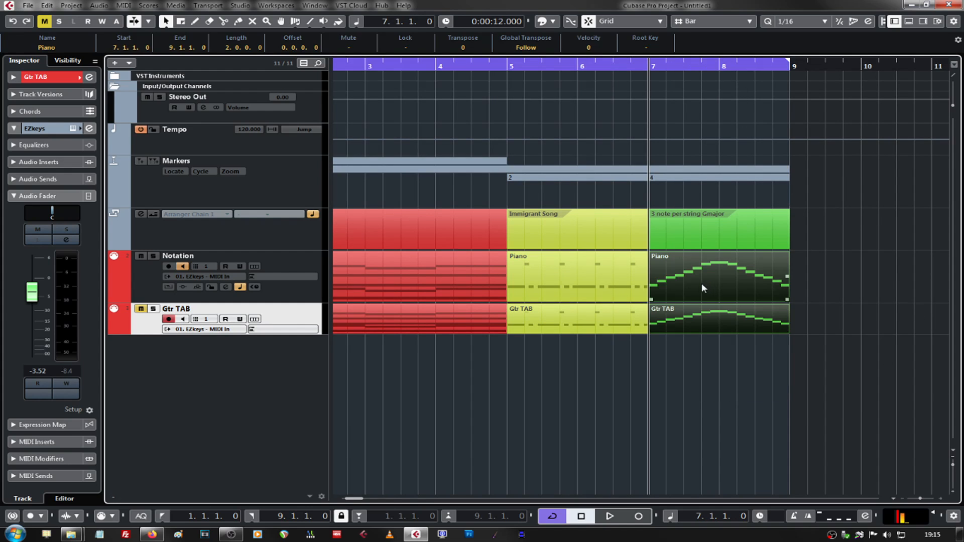
pyautogui.doubleClick(739, 270)
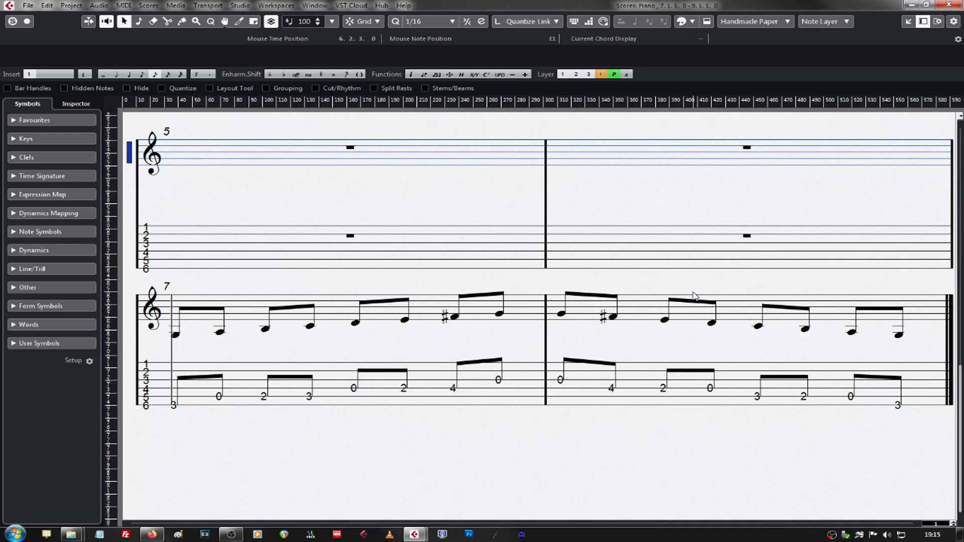
pyautogui.click(132, 308)
pyautogui.moveTo(132, 308); pyautogui.dragTo(130, 371)
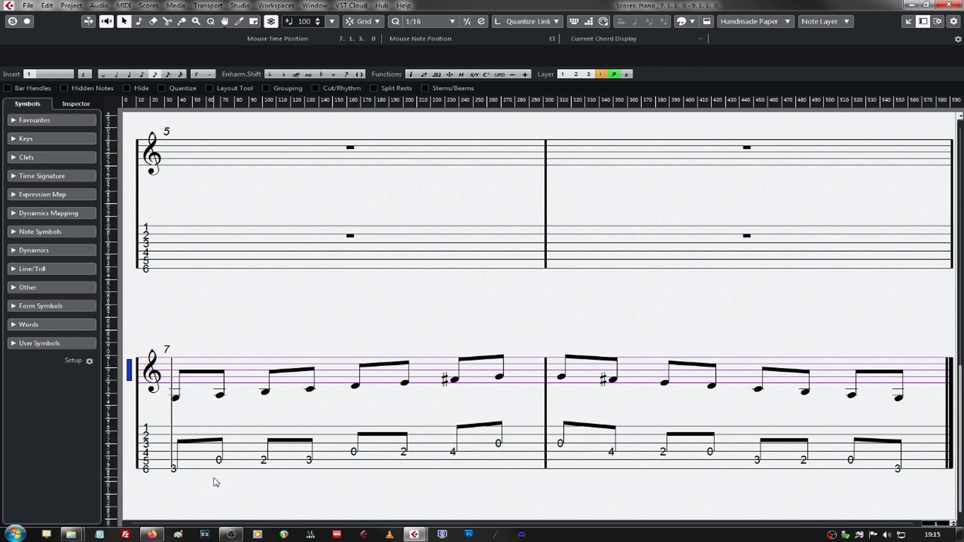
pyautogui.click(218, 460)
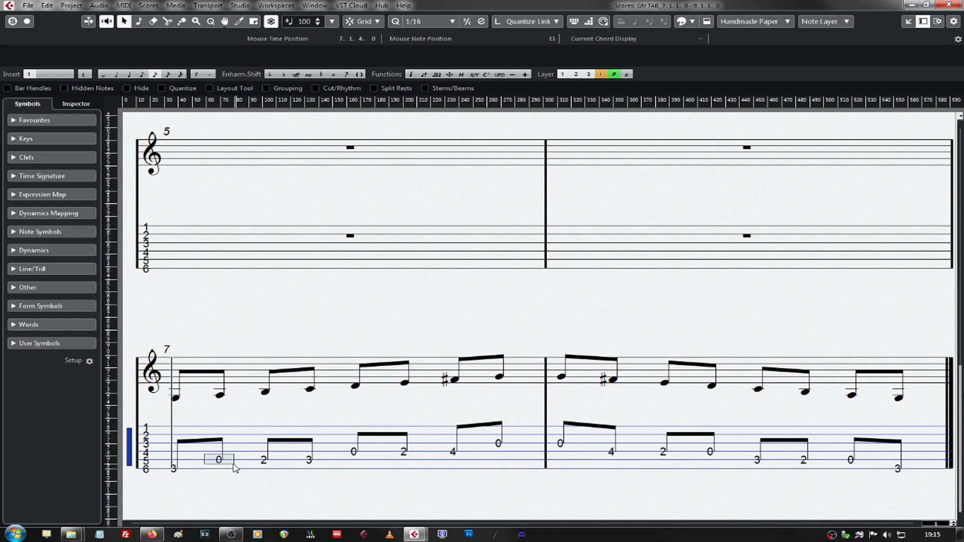
pyautogui.rightClick(221, 461)
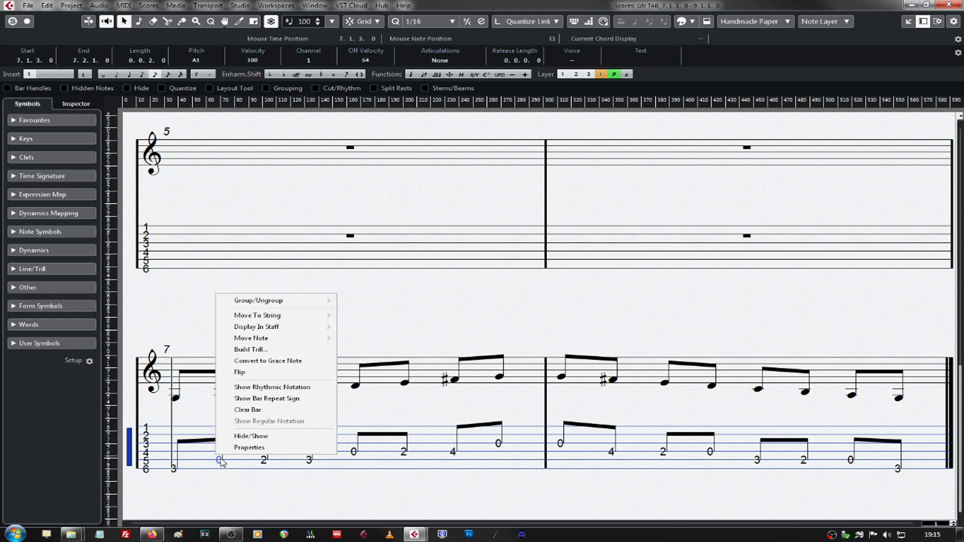
pyautogui.moveTo(293, 316)
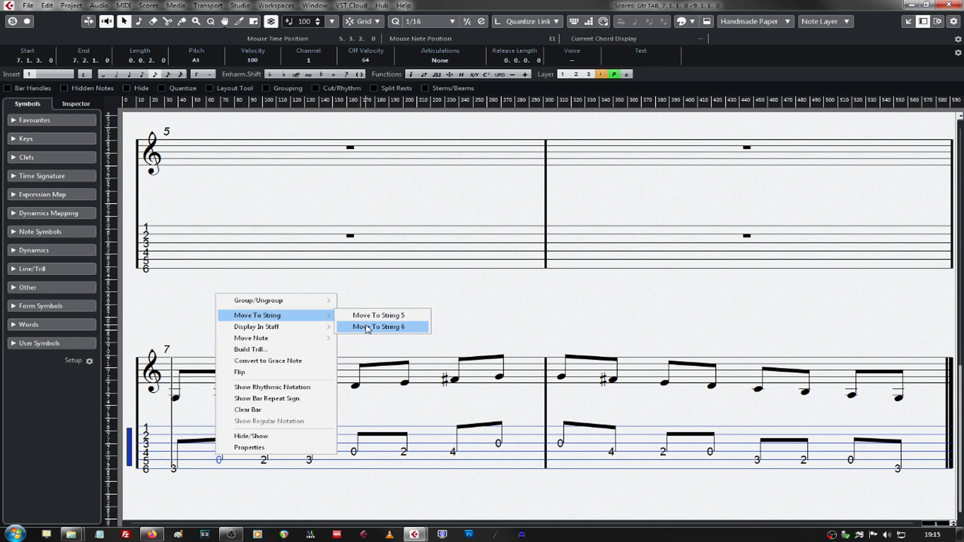
pyautogui.moveTo(306, 338)
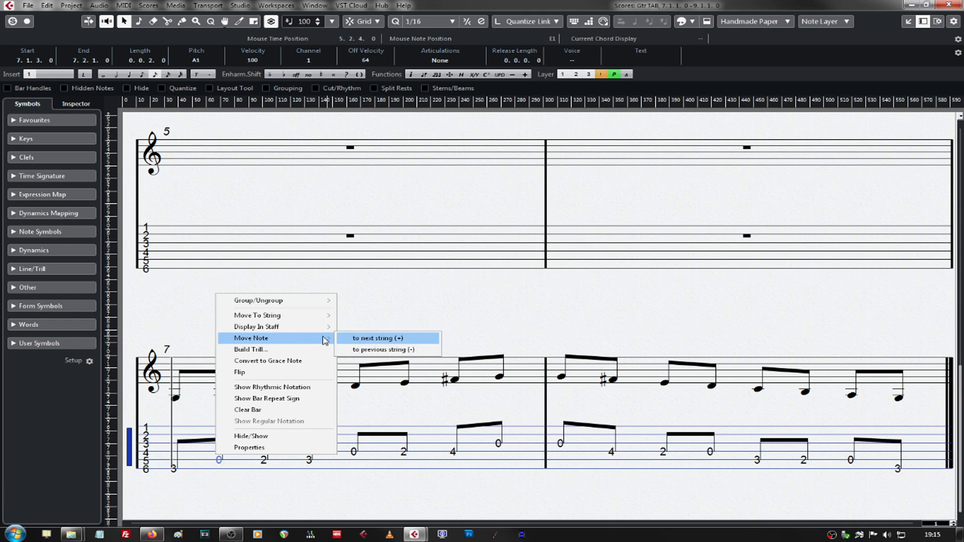
pyautogui.click(350, 477)
pyautogui.click(203, 485)
# Move the second and third tablature notes of bar 7 to the previous string, string 6, at frets 5 and 7.
pyautogui.moveTo(206, 459); pyautogui.dragTo(275, 470)
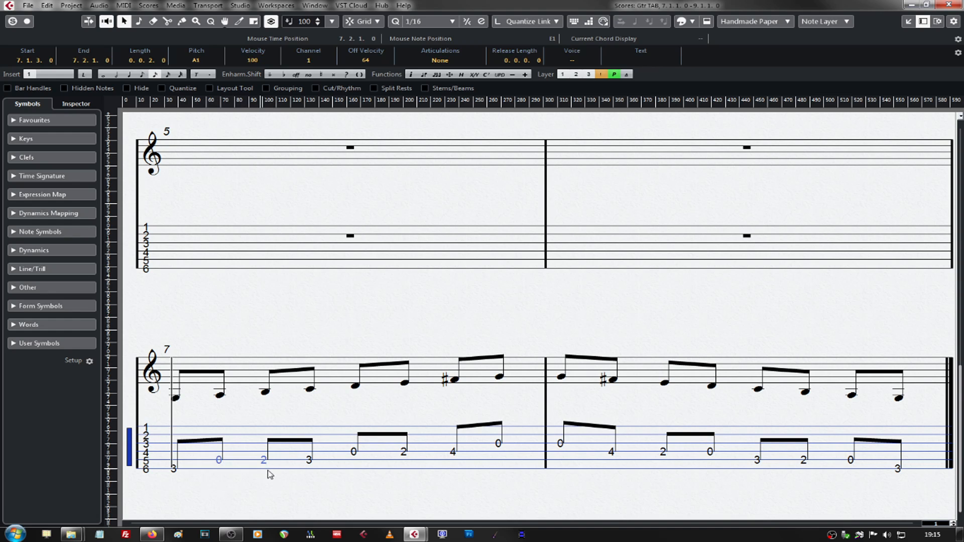
pyautogui.rightClick(220, 461)
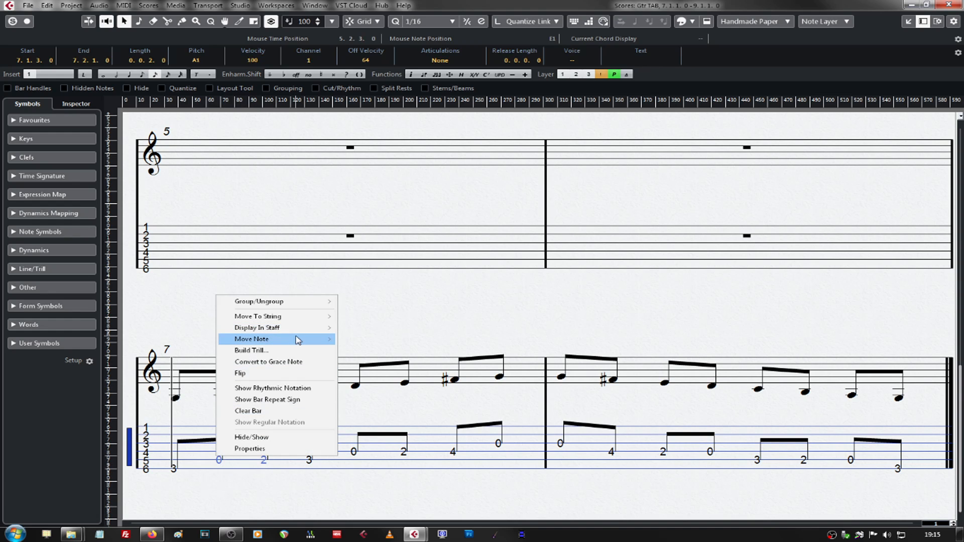
pyautogui.moveTo(302, 338)
pyautogui.click(386, 350)
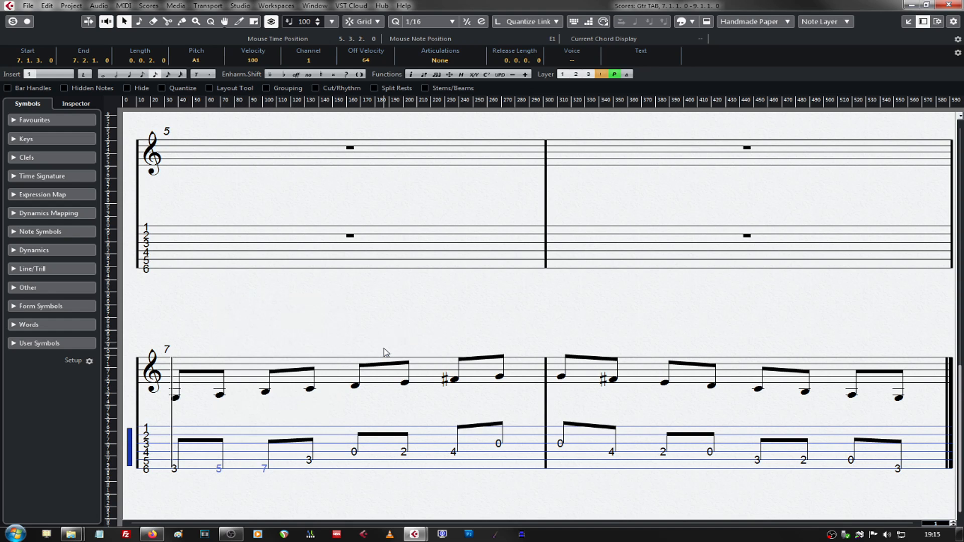
pyautogui.click(331, 472)
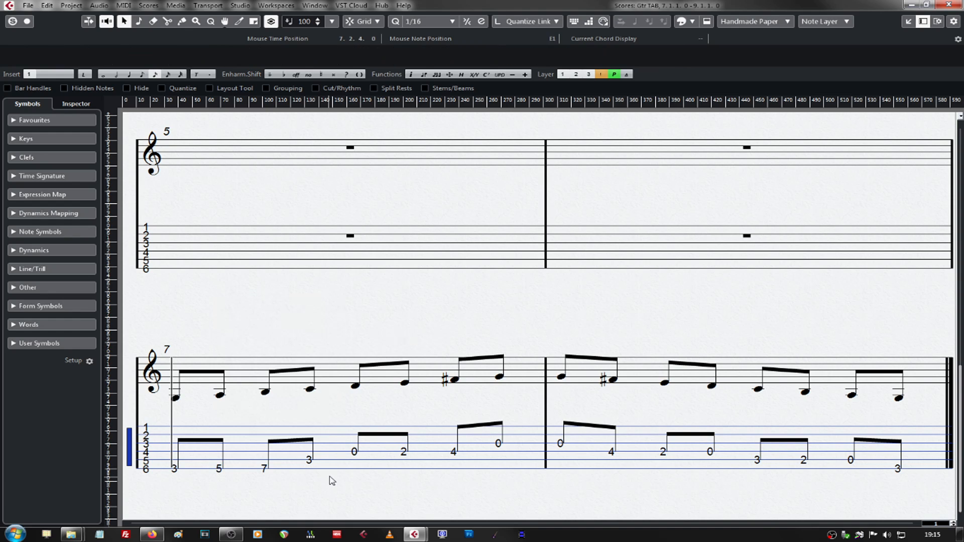
# Move the fifth and sixth tablature notes of bar 7 to the previous string, string 5, at frets 5 and 7.
pyautogui.moveTo(337, 449); pyautogui.dragTo(422, 468)
pyautogui.rightClick(355, 454)
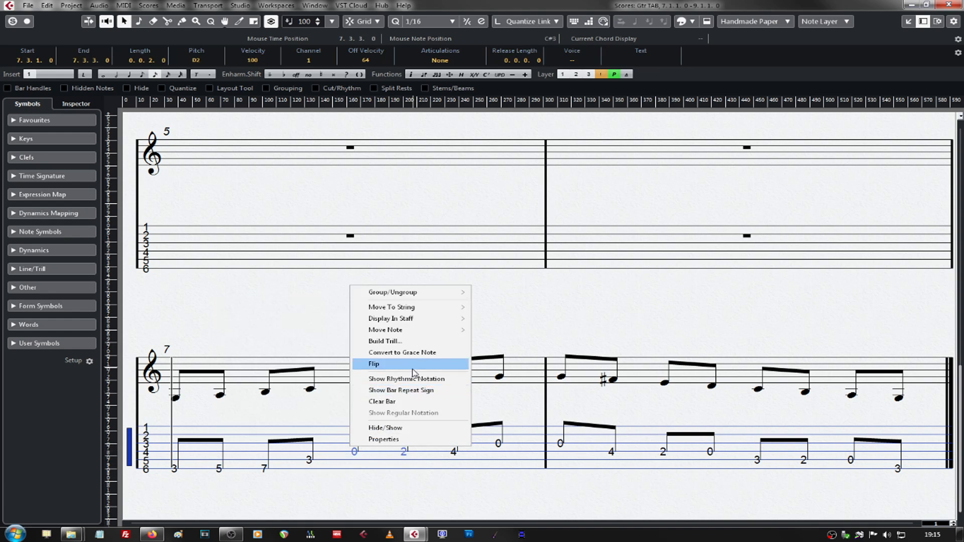
pyautogui.moveTo(444, 330)
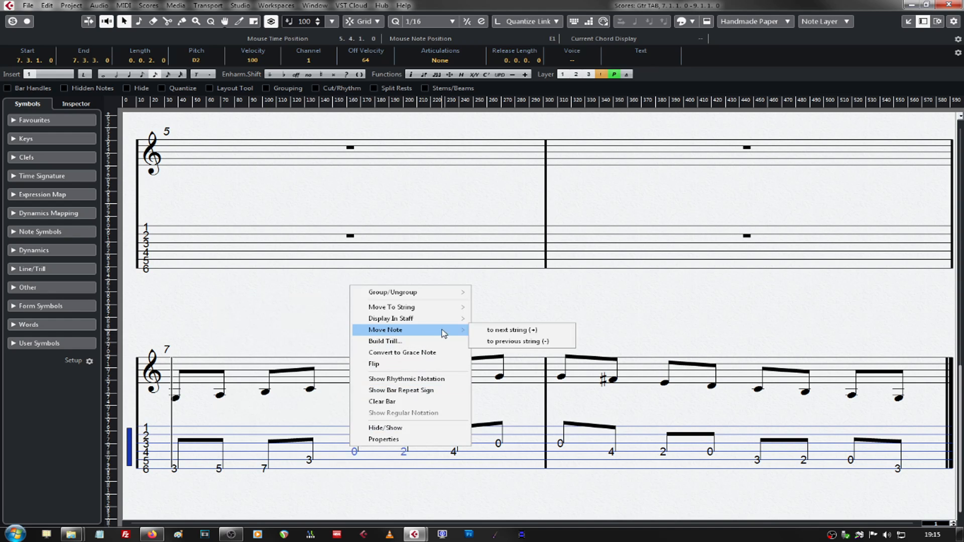
pyautogui.click(502, 342)
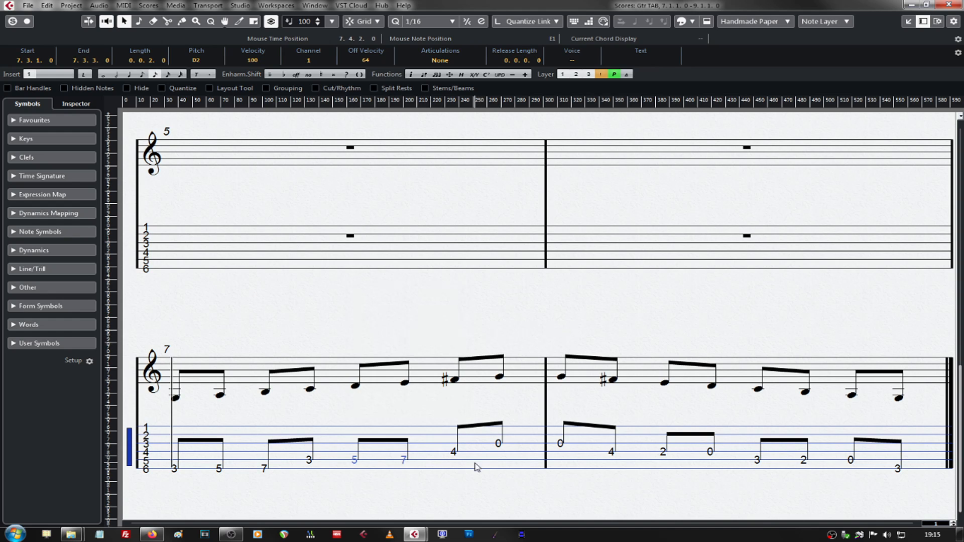
pyautogui.click(452, 452)
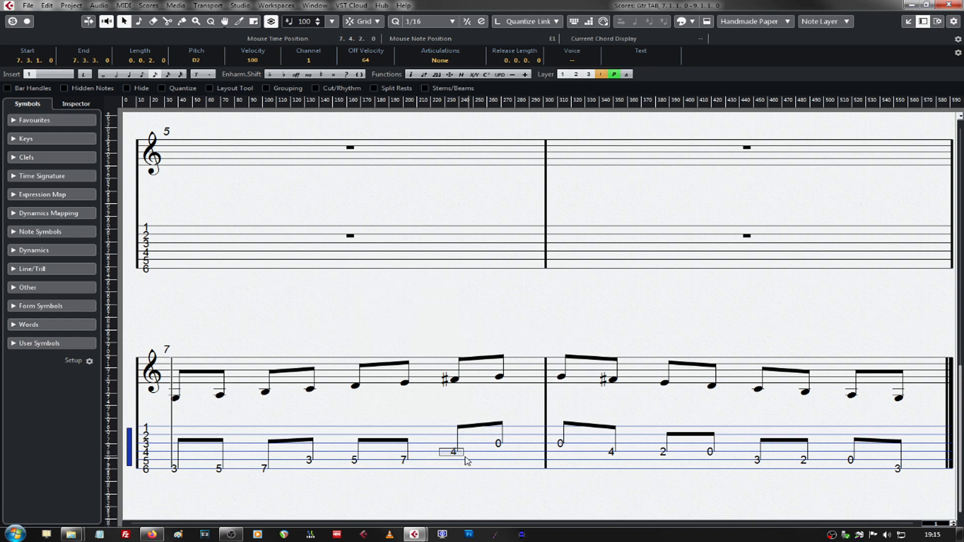
pyautogui.keyDown('shift'); pyautogui.click(498, 445); pyautogui.keyUp('shift')
pyautogui.click(481, 454)
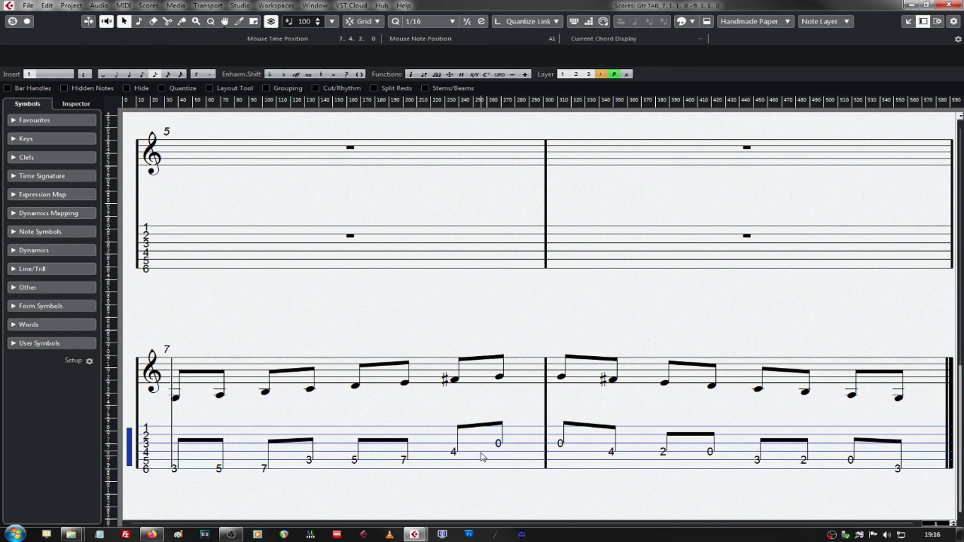
pyautogui.moveTo(497, 442); pyautogui.dragTo(500, 444)
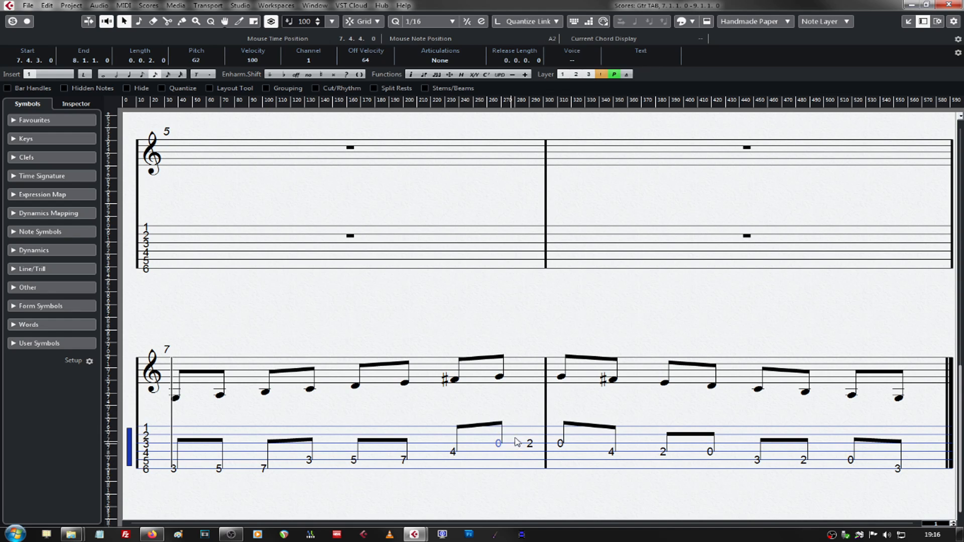
pyautogui.moveTo(515, 438); pyautogui.dragTo(516, 439)
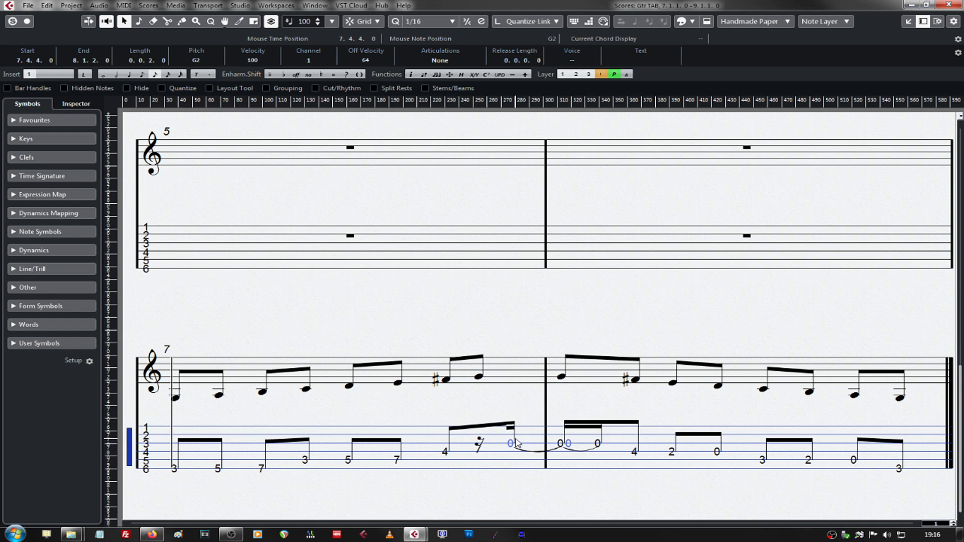
pyautogui.hotkey('ctrl', 'z')
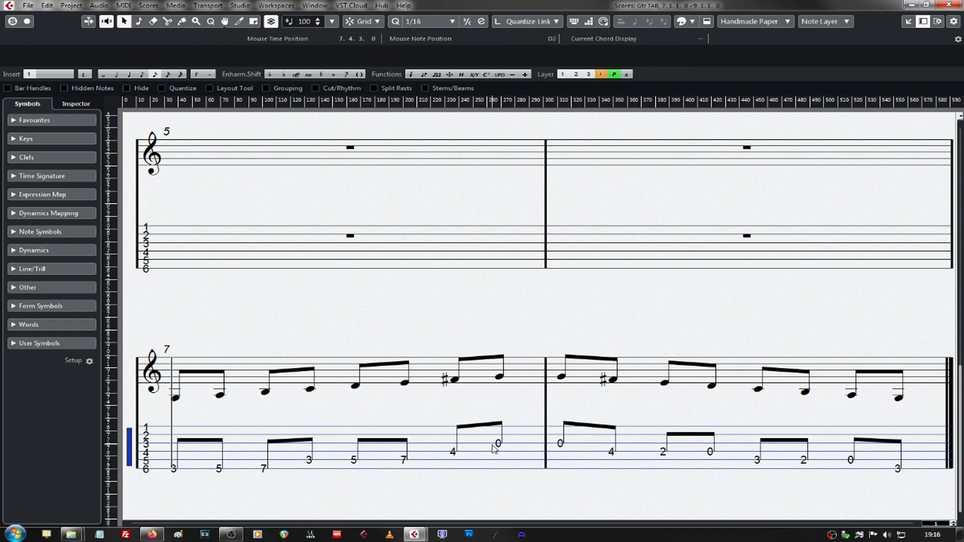
# Move the last tablature note of bar 7 to string 4, at fret 5.
pyautogui.rightClick(499, 445)
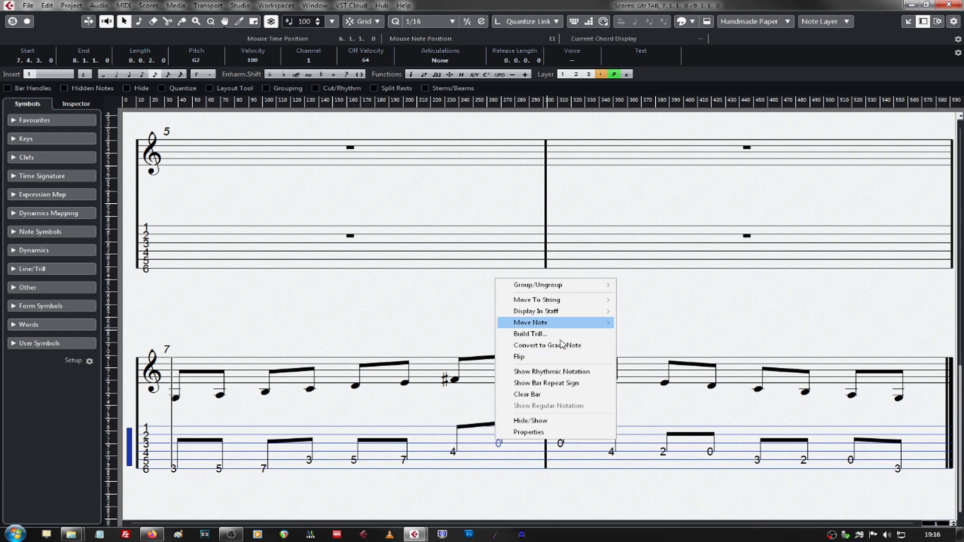
pyautogui.moveTo(578, 315)
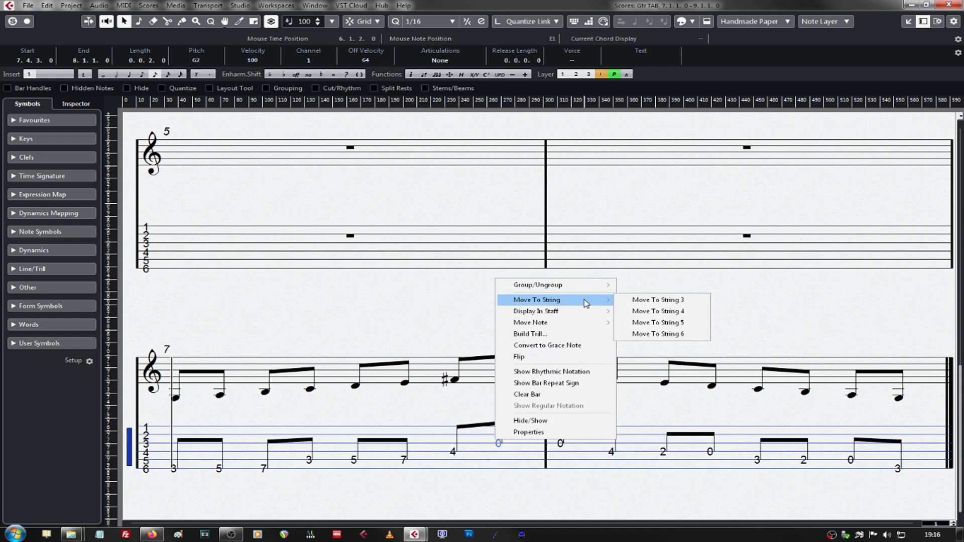
pyautogui.click(651, 312)
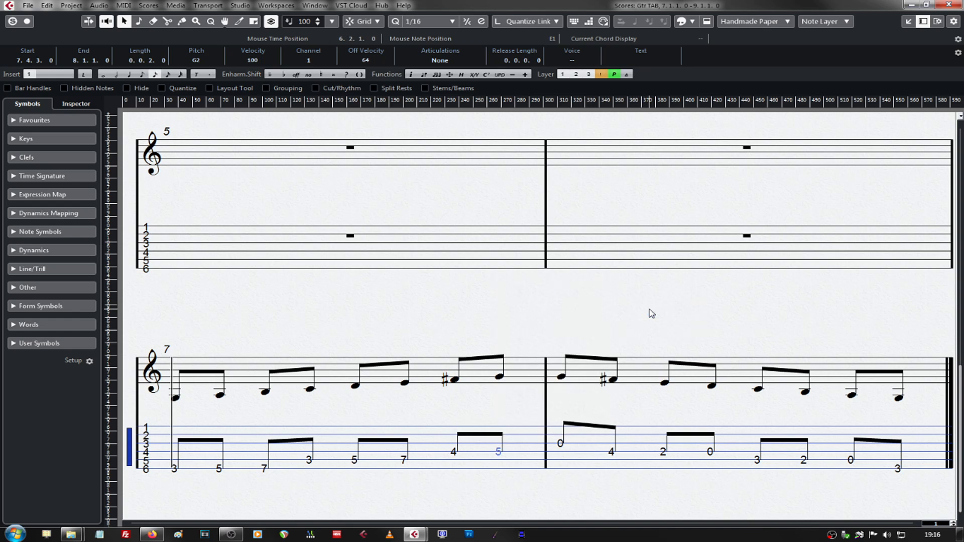
pyautogui.click(603, 499)
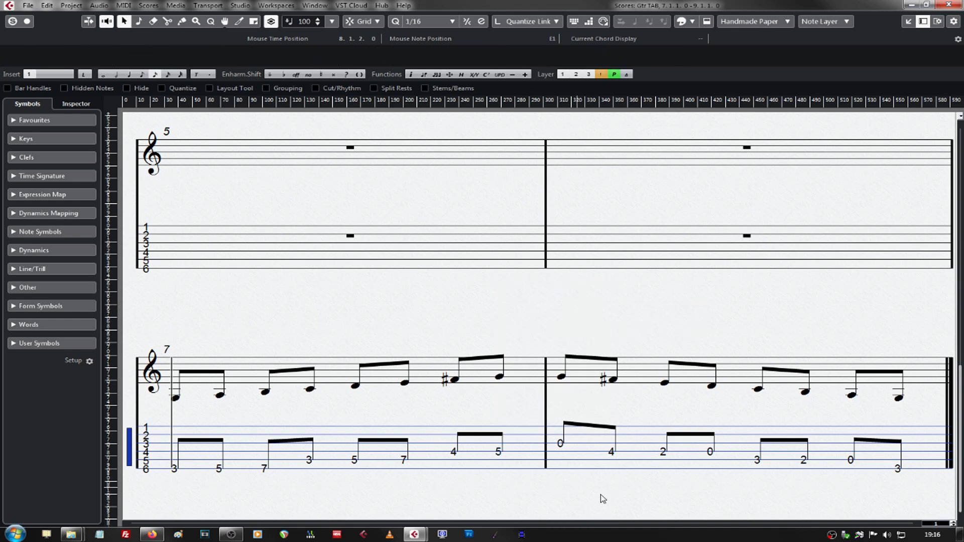
# Move the first tablature note of bar 8 to the previous string, string 4, at fret 5.
pyautogui.rightClick(562, 445)
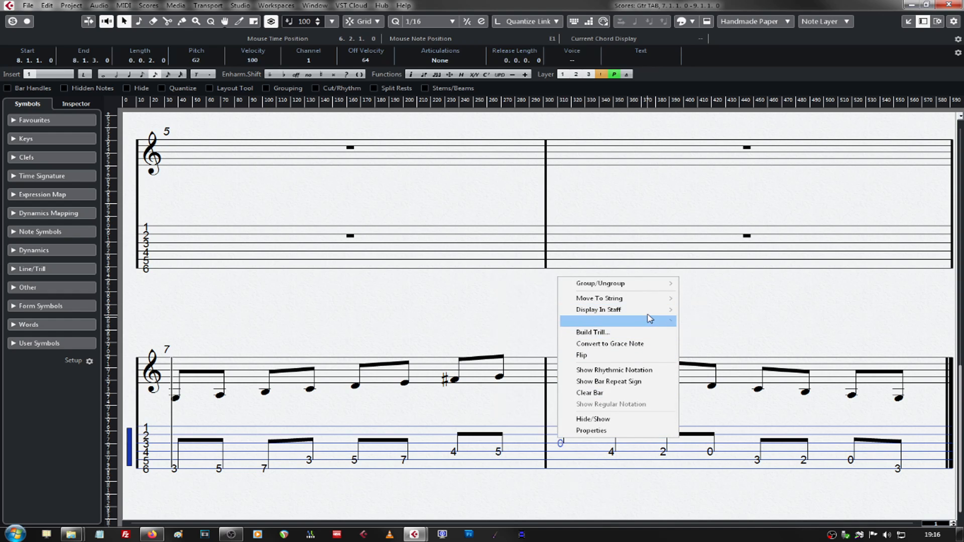
pyautogui.moveTo(650, 326)
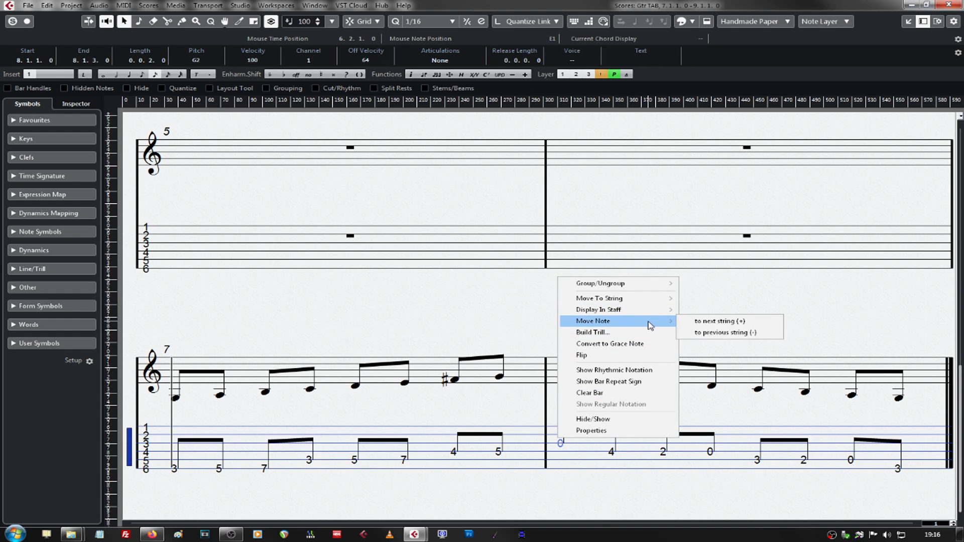
pyautogui.click(720, 334)
# Move the third and fourth tablature notes of bar 8 to string 5, at frets 7 and 5.
pyautogui.click(664, 452)
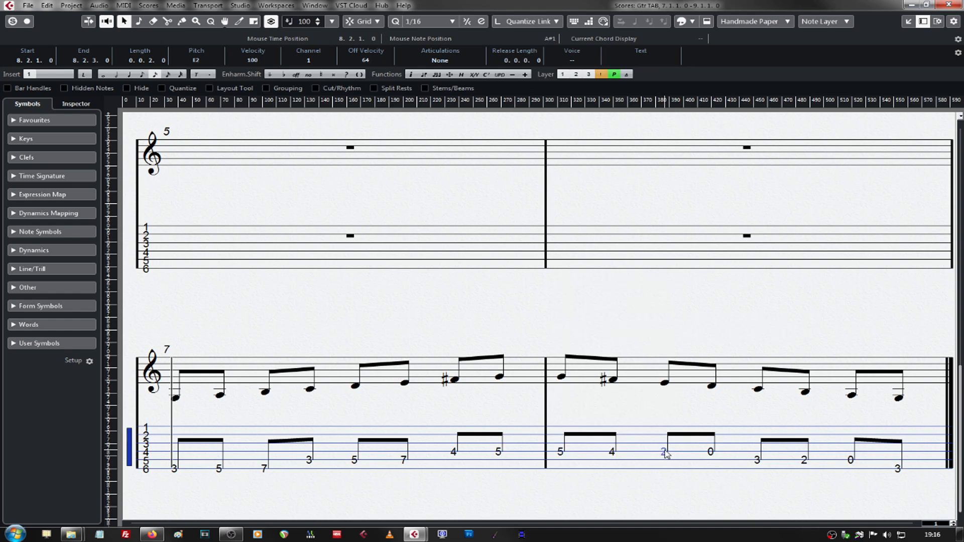
pyautogui.rightClick(758, 466)
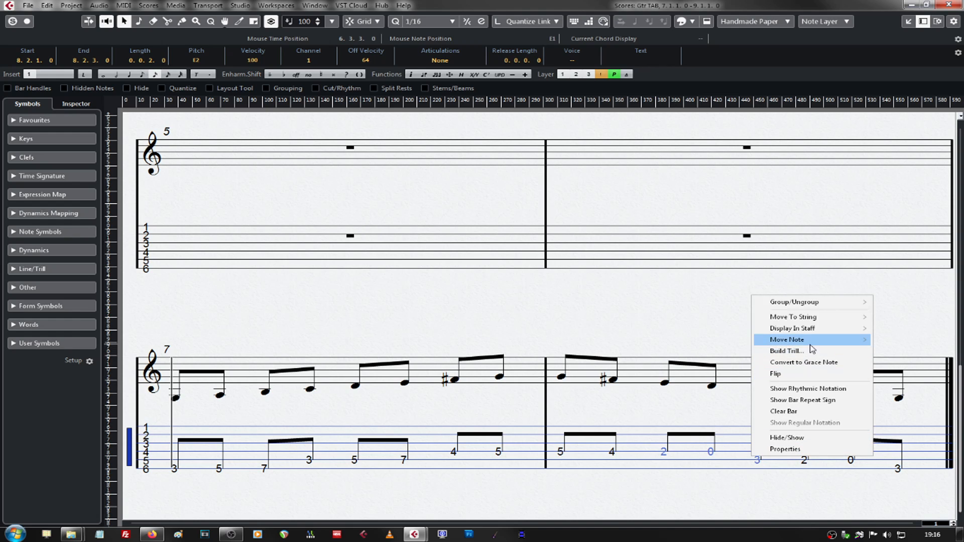
pyautogui.moveTo(811, 341)
pyautogui.moveTo(823, 318)
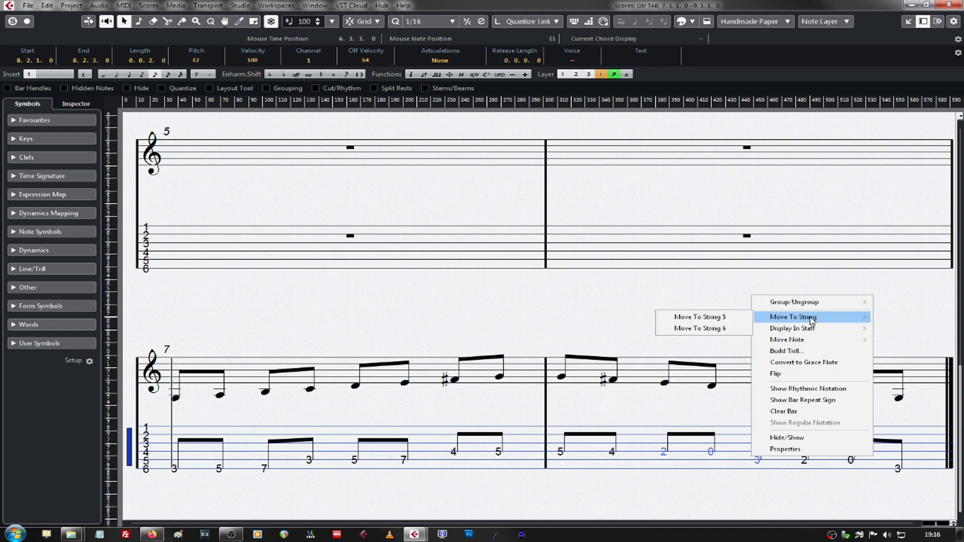
pyautogui.click(730, 321)
pyautogui.click(723, 477)
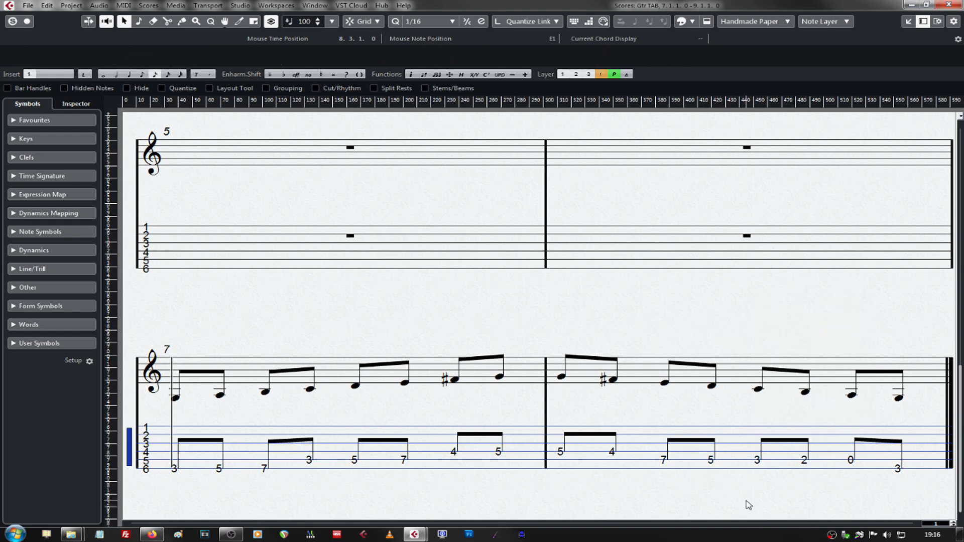
# Move the sixth and seventh tablature notes of bar 8 to string 6, at frets 7 and 5.
pyautogui.click(803, 460)
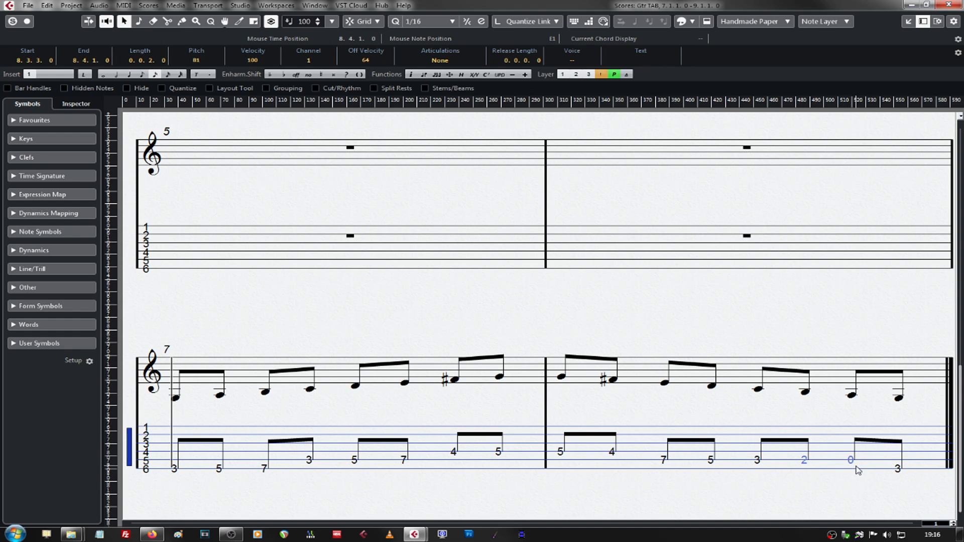
pyautogui.rightClick(851, 461)
pyautogui.moveTo(878, 315)
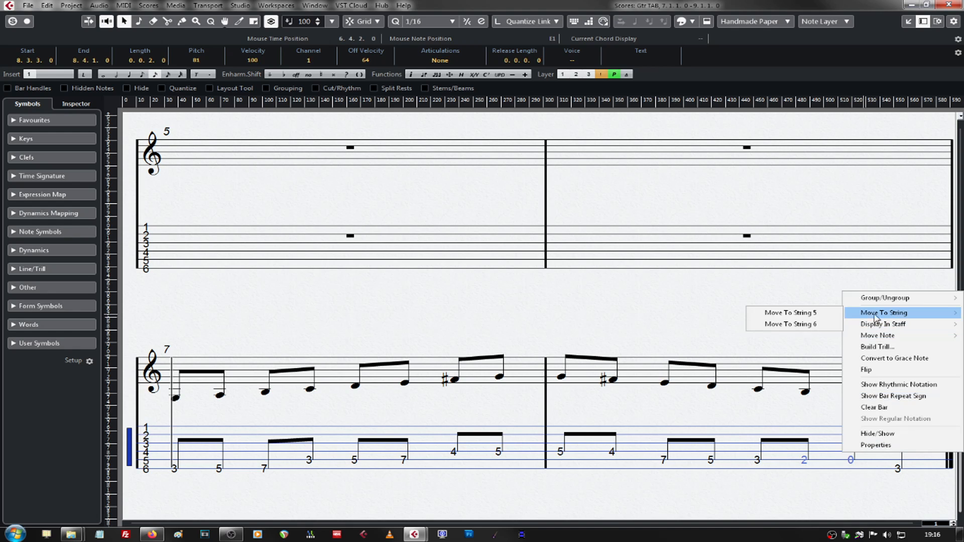
pyautogui.click(805, 318)
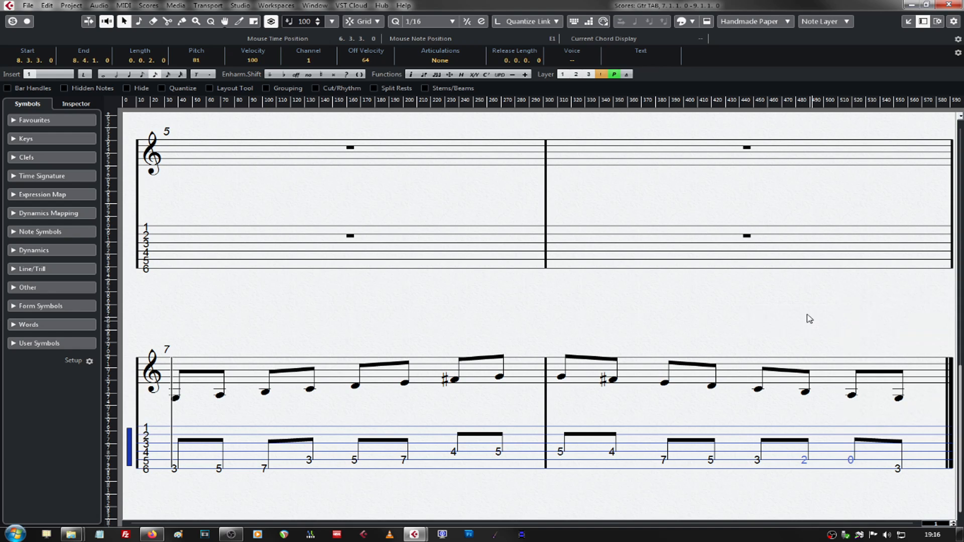
pyautogui.rightClick(854, 461)
pyautogui.moveTo(879, 316)
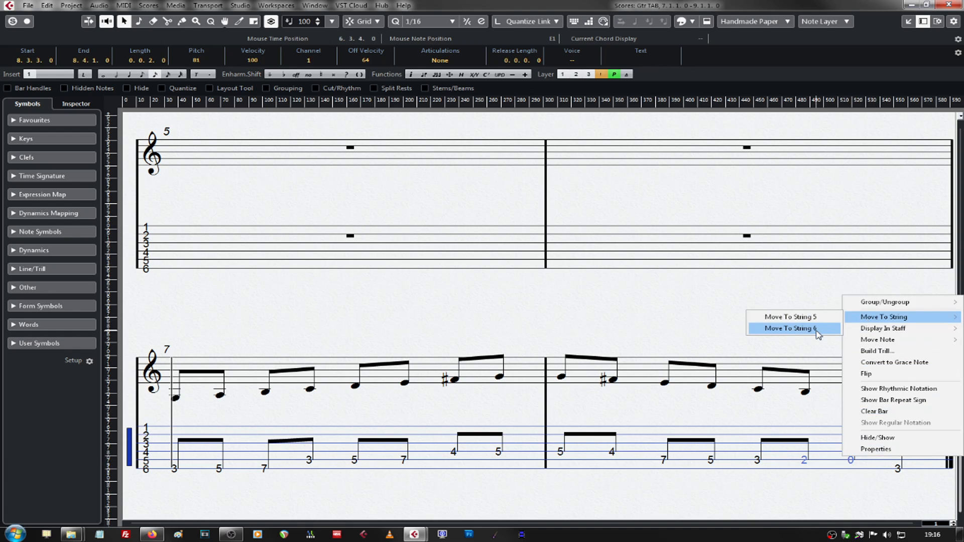
pyautogui.click(820, 330)
pyautogui.press('space')
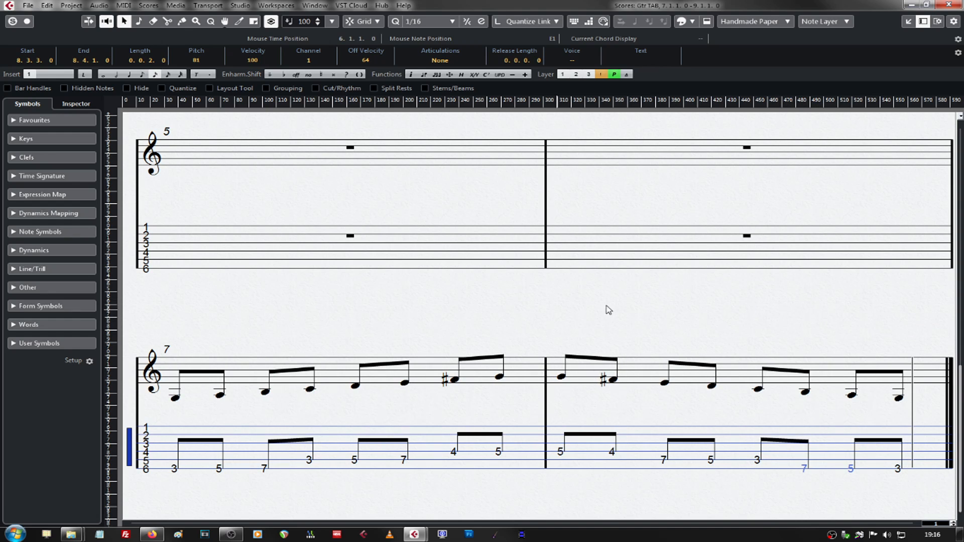
# Add Bow down symbols to the first, third, fifth and seventh tablature notes of bars 7 and 8, flipped below the notes.
pyautogui.click(26, 232)
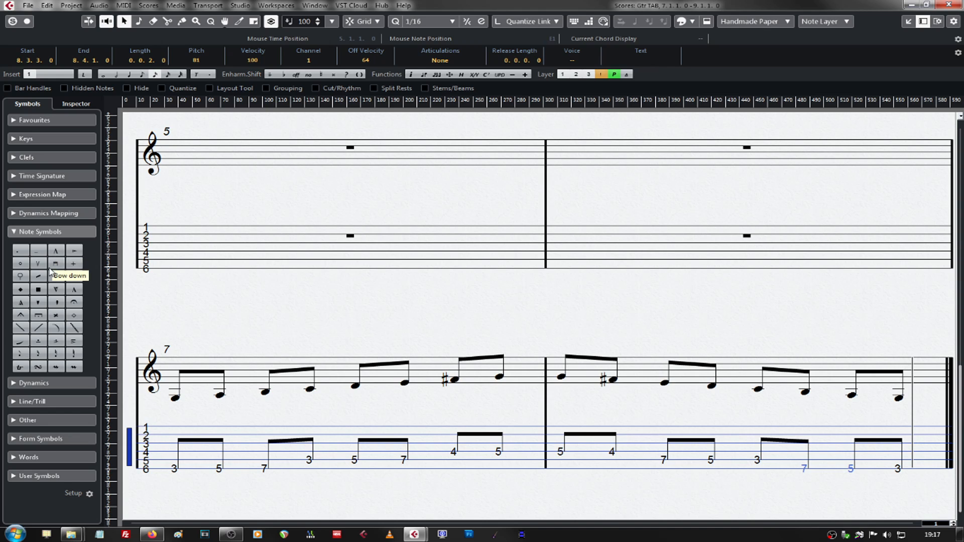
pyautogui.moveTo(167, 480); pyautogui.dragTo(195, 464)
pyautogui.moveTo(255, 480); pyautogui.dragTo(273, 463)
pyautogui.moveTo(340, 475); pyautogui.dragTo(366, 456)
pyautogui.moveTo(444, 471); pyautogui.dragTo(460, 451)
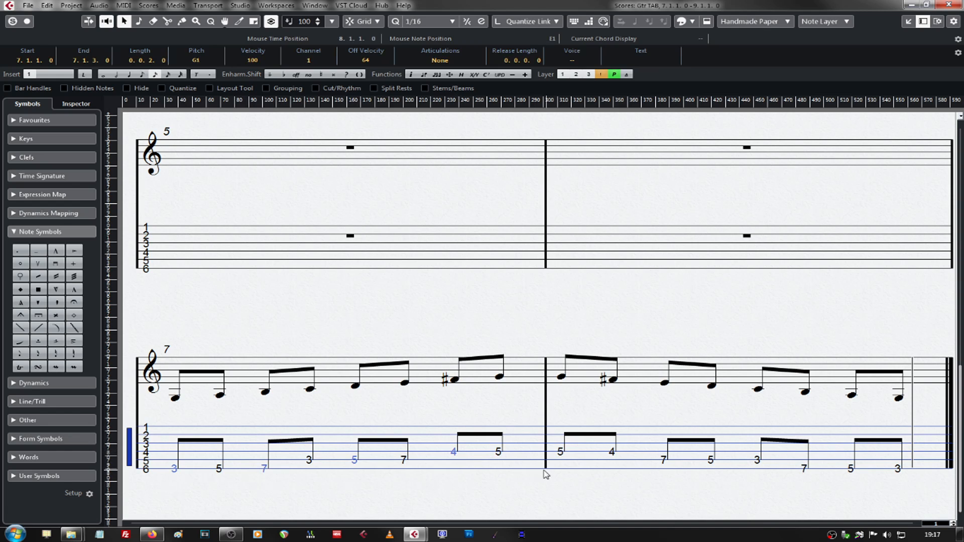
pyautogui.moveTo(545, 474); pyautogui.dragTo(566, 449)
pyautogui.moveTo(646, 461); pyautogui.dragTo(672, 470)
pyautogui.moveTo(743, 457); pyautogui.dragTo(767, 473)
pyautogui.moveTo(842, 478); pyautogui.dragTo(861, 484)
pyautogui.click(56, 264)
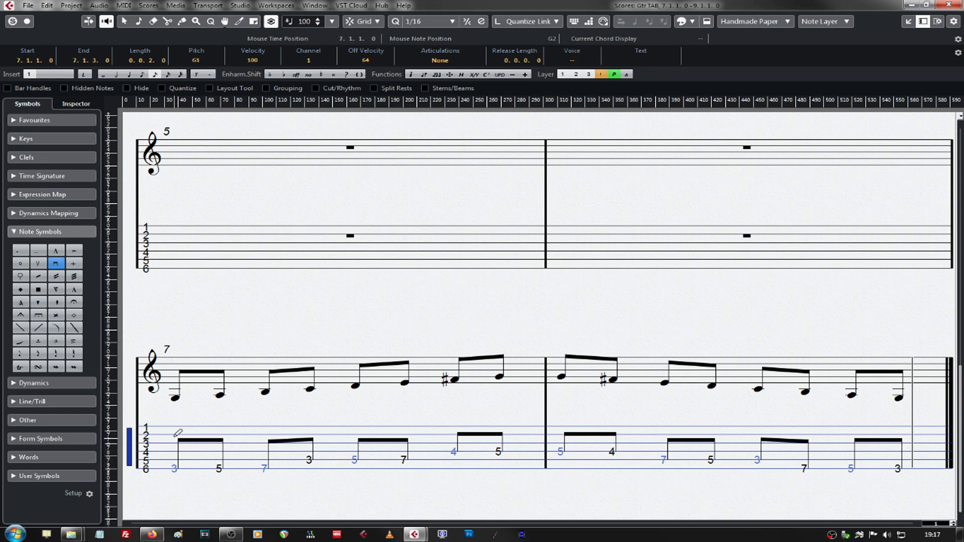
pyautogui.click(174, 477)
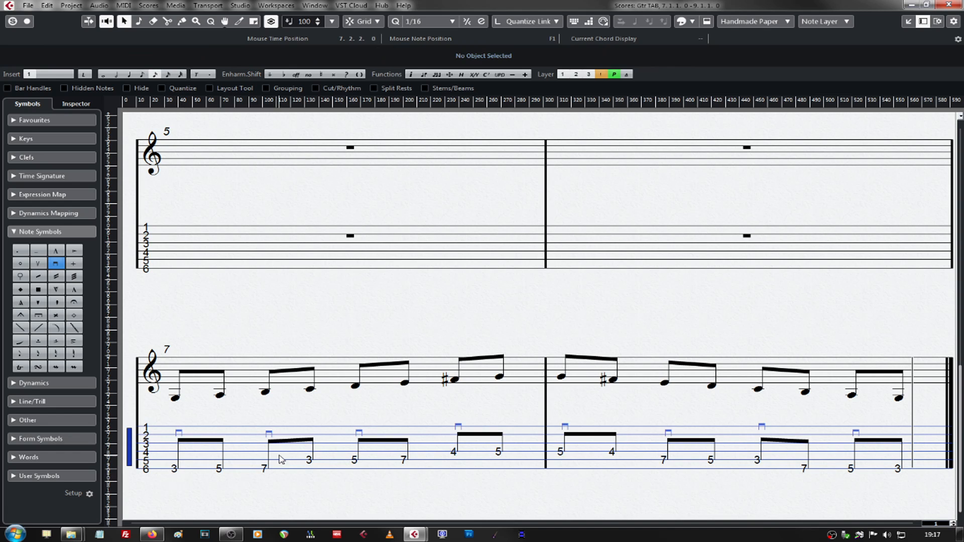
pyautogui.rightClick(182, 433)
pyautogui.click(210, 433)
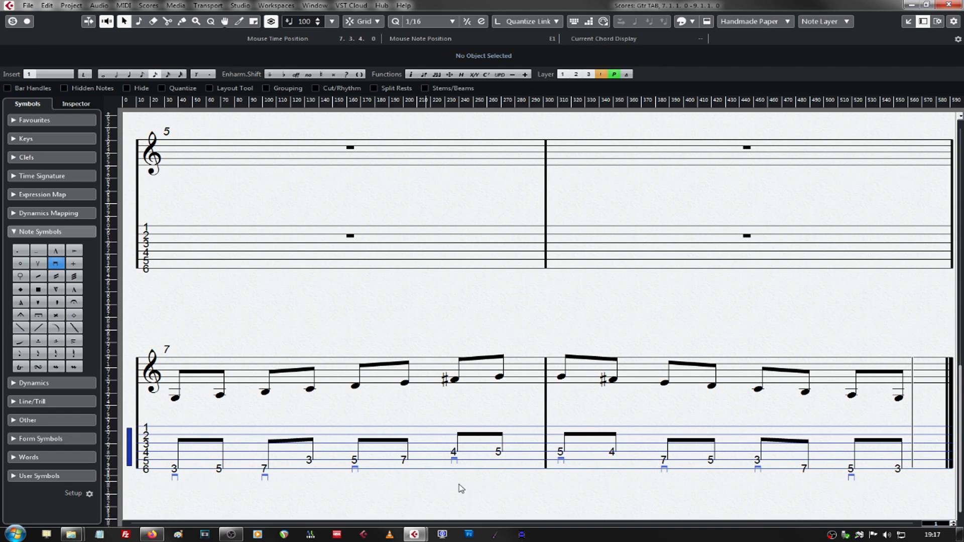
# Add bow up symbols to the second, fourth, sixth and eighth tablature notes of bars 7 and 8, flipped below the notes.
pyautogui.moveTo(203, 466); pyautogui.dragTo(224, 475)
pyautogui.moveTo(300, 458); pyautogui.dragTo(323, 466)
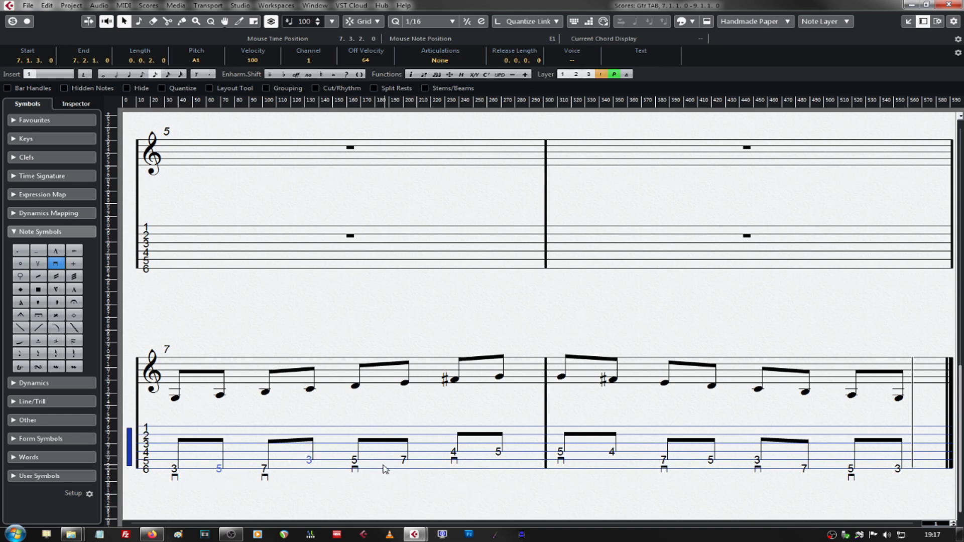
pyautogui.moveTo(395, 455); pyautogui.dragTo(415, 479)
pyautogui.moveTo(493, 455); pyautogui.dragTo(509, 463)
pyautogui.moveTo(605, 452); pyautogui.dragTo(623, 462)
pyautogui.moveTo(693, 461); pyautogui.dragTo(726, 470)
pyautogui.click(39, 265)
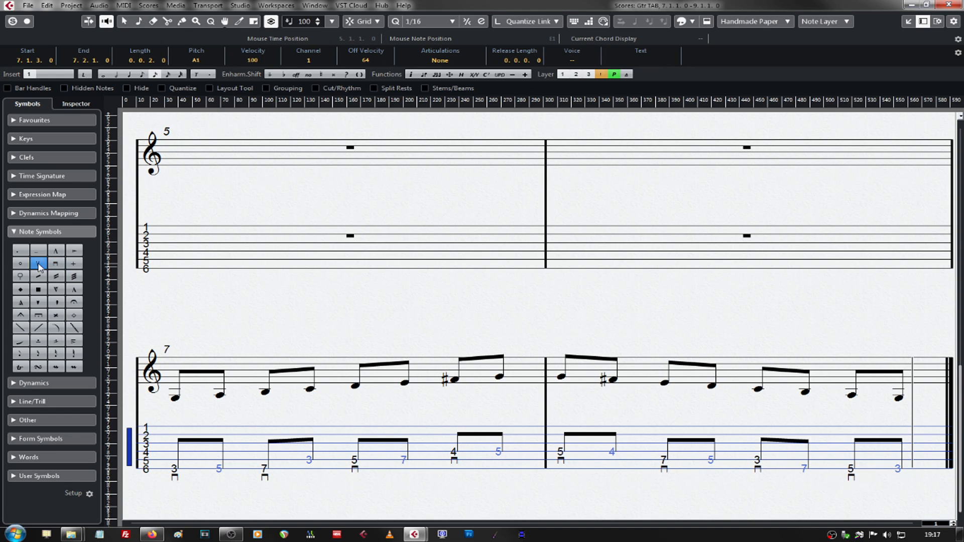
pyautogui.click(219, 477)
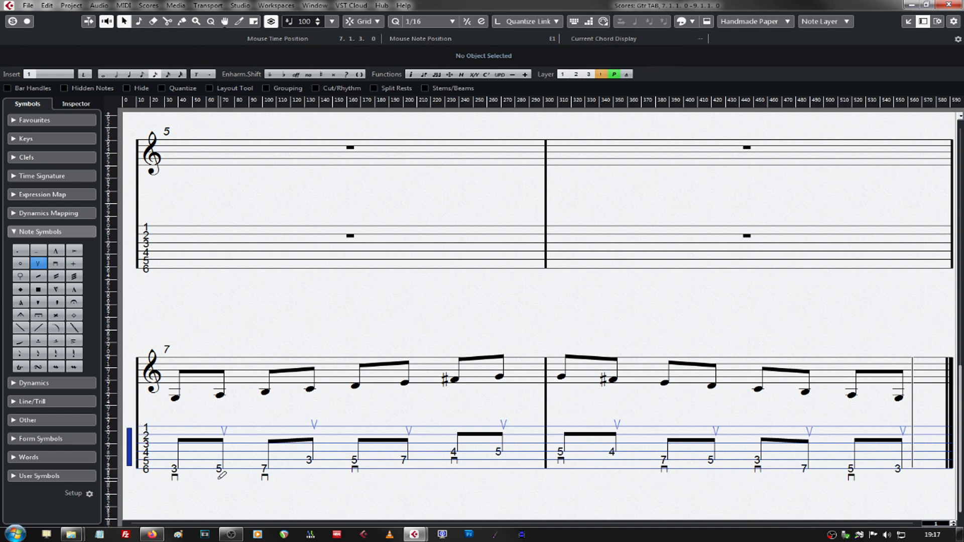
pyautogui.rightClick(224, 431)
pyautogui.click(240, 433)
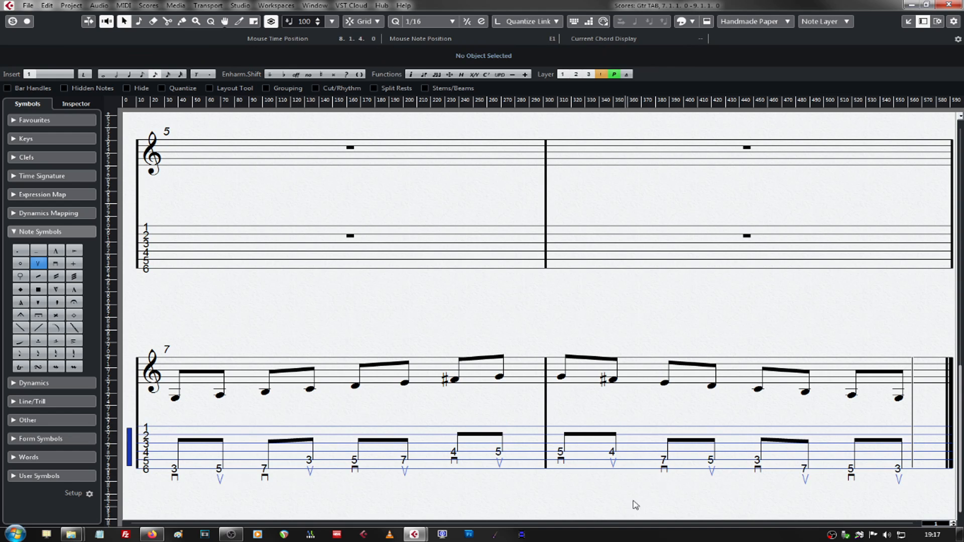
pyautogui.click(611, 491)
pyautogui.click(56, 231)
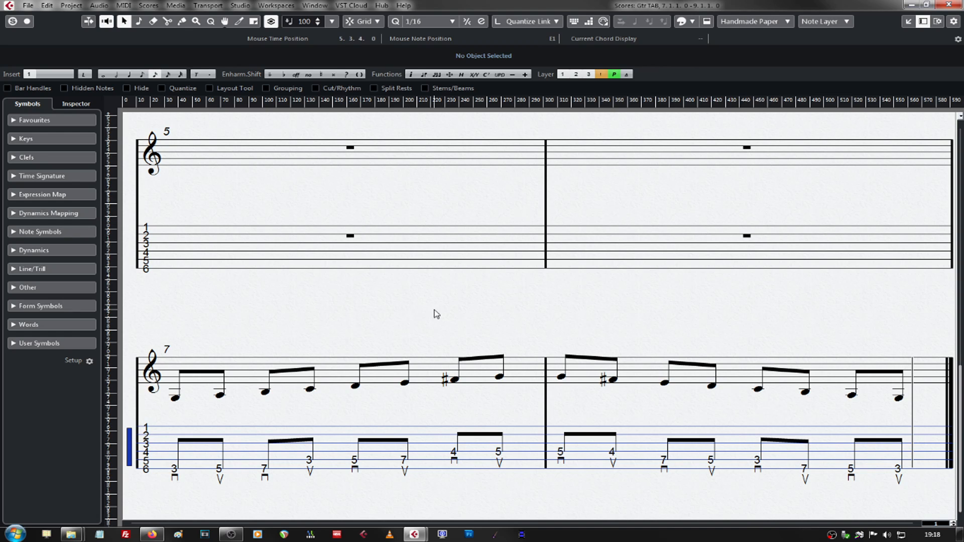
pyautogui.click(461, 310)
# Lower the bar 7 notation staff slightly and reposition the bar numbers above the clef of each system.
pyautogui.click(129, 370)
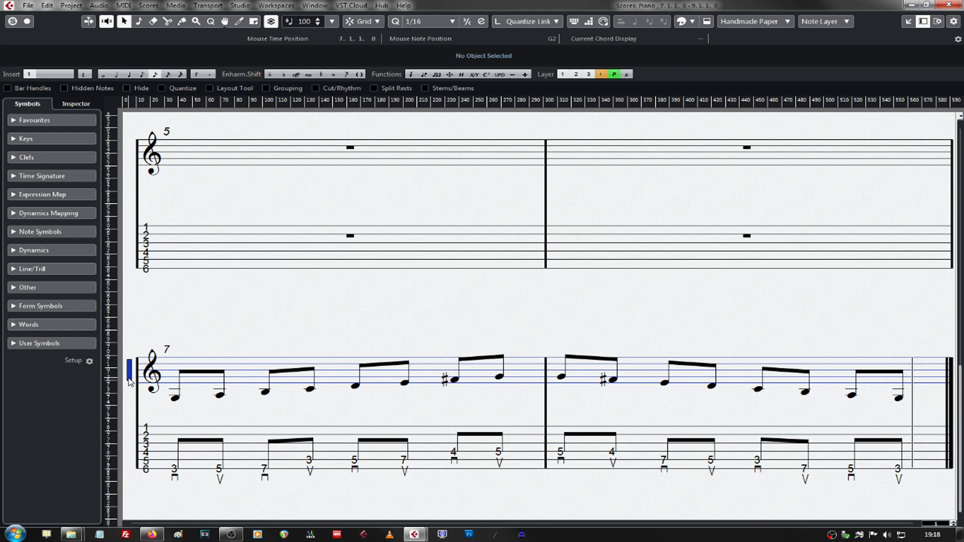
pyautogui.moveTo(128, 371); pyautogui.dragTo(138, 379)
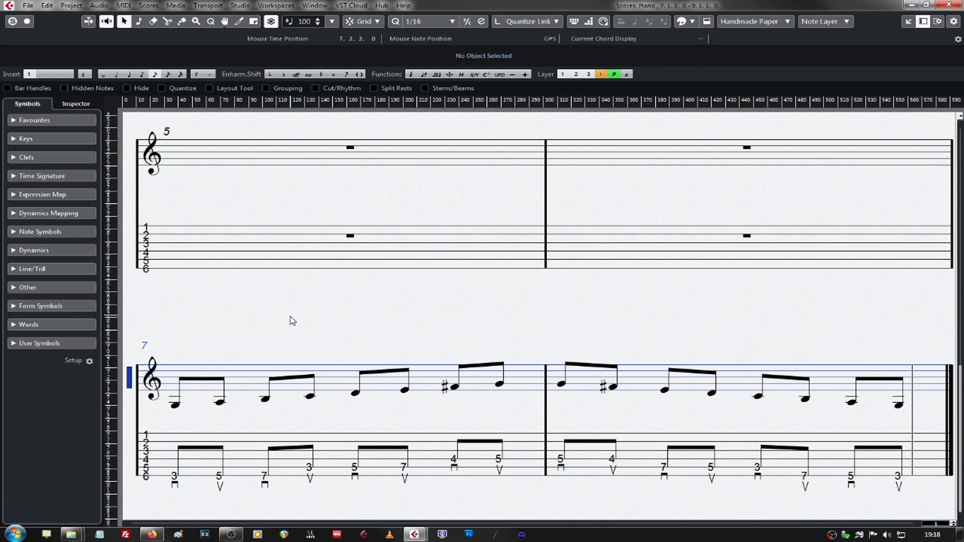
pyautogui.scroll(3, 281, 319)
pyautogui.moveTo(169, 398)
pyautogui.mouseDown()
pyautogui.moveTo(149, 390)
pyautogui.moveTo(166, 411)
pyautogui.moveTo(151, 408)
pyautogui.mouseUp()
pyautogui.scroll(3, 240, 337)
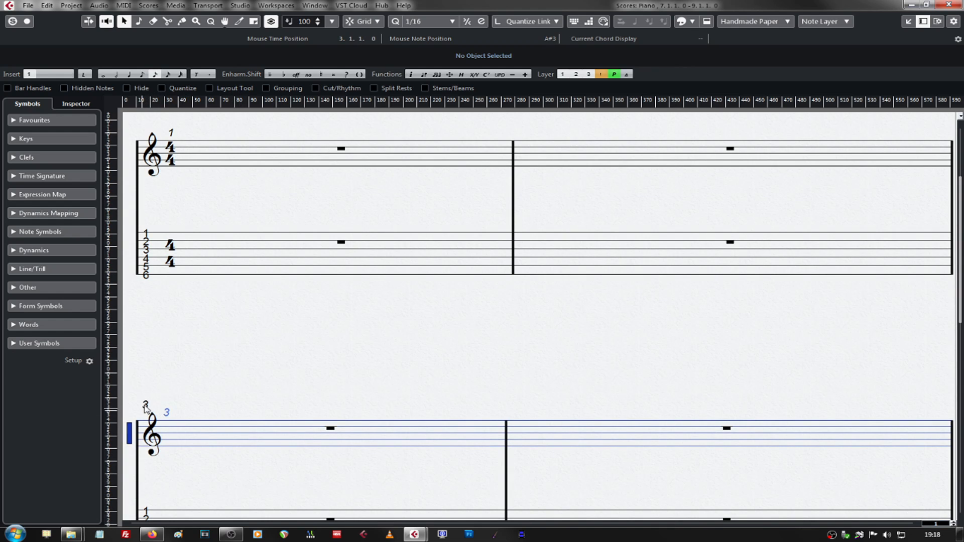
pyautogui.scroll(3, 175, 402)
pyautogui.moveTo(174, 266); pyautogui.dragTo(145, 253)
pyautogui.scroll(-6, 549, 281)
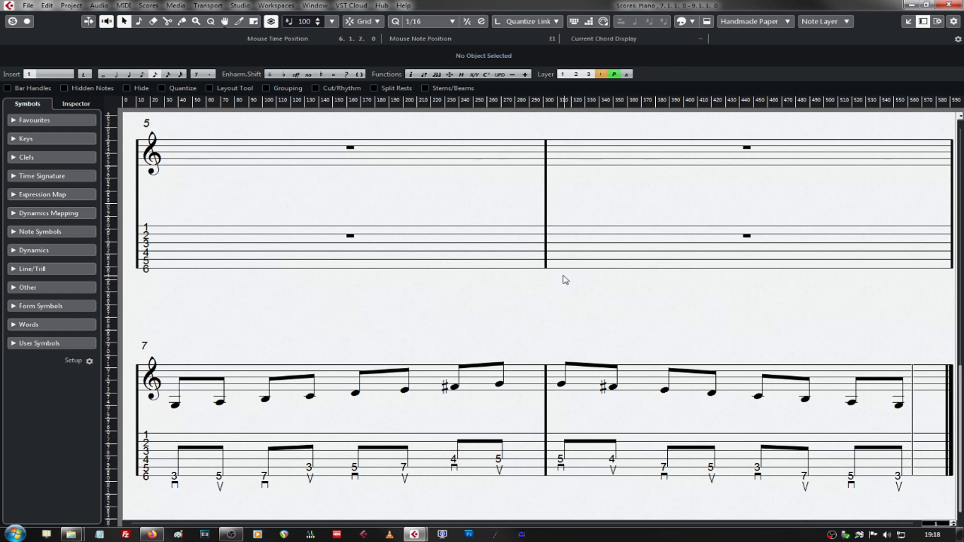
# Change the bar line at the end of bar 6 to a thin-thick final bar line.
pyautogui.scroll(3, 925, 269)
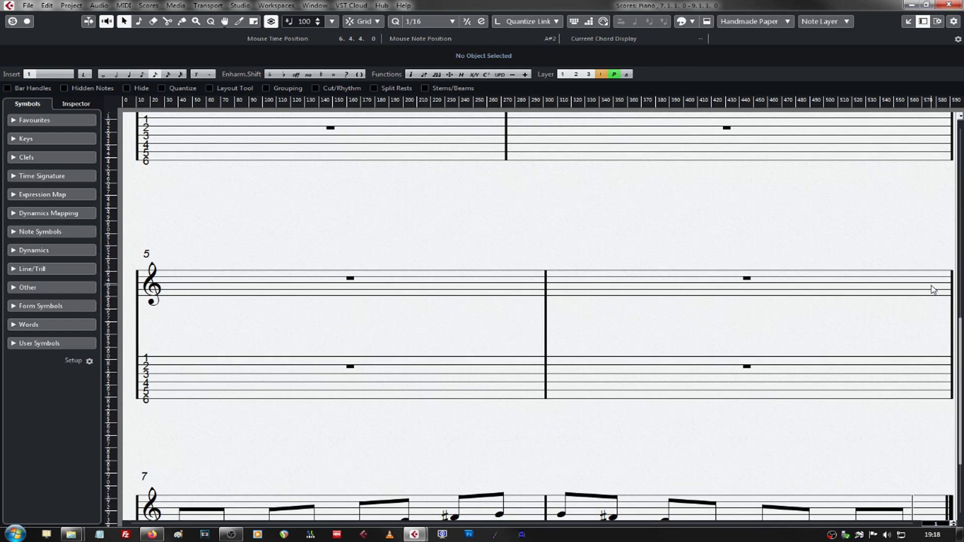
pyautogui.doubleClick(953, 324)
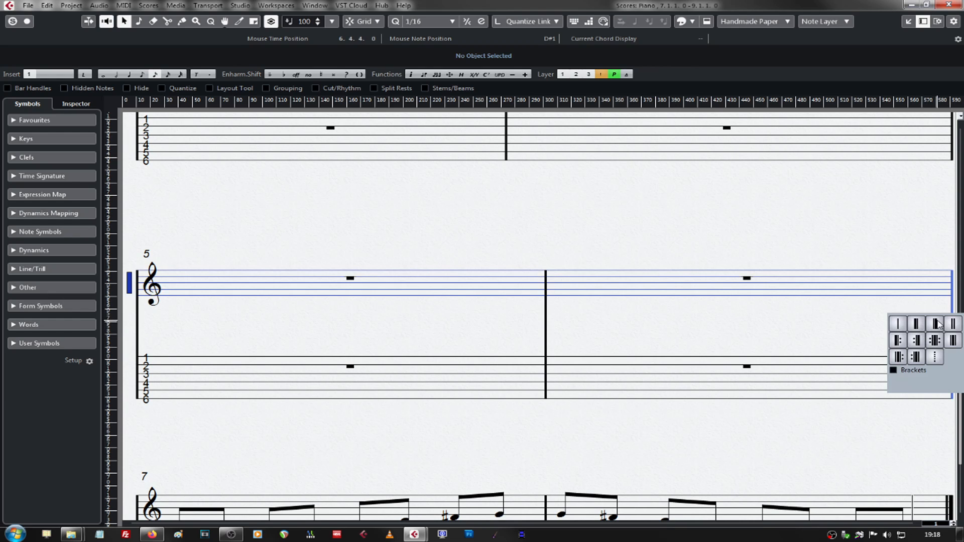
pyautogui.click(937, 324)
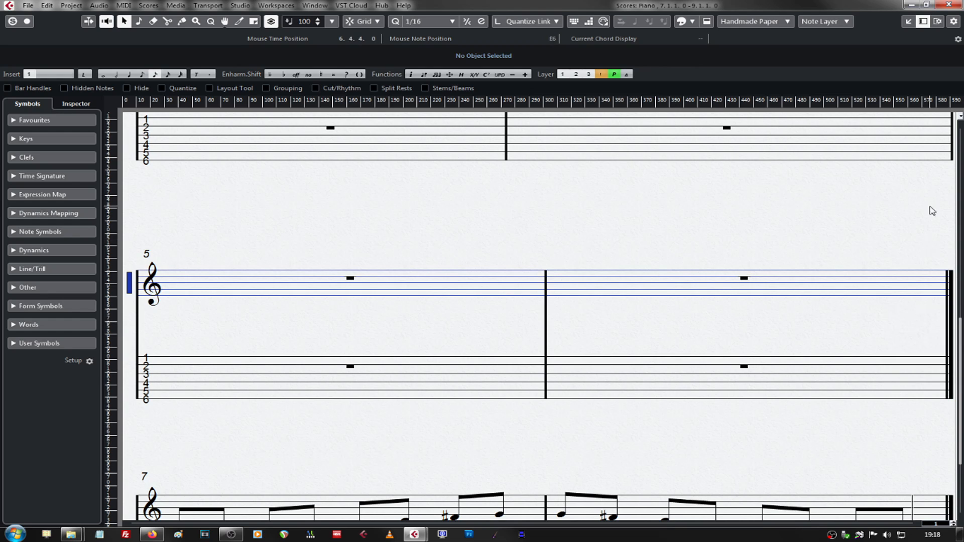
# Change the bar line at the end of bar 4 to a thin-thick final bar line.
pyautogui.scroll(6, 932, 213)
pyautogui.scroll(5, 878, 267)
pyautogui.scroll(-11, 936, 255)
pyautogui.scroll(-3, 922, 253)
pyautogui.scroll(9, 925, 249)
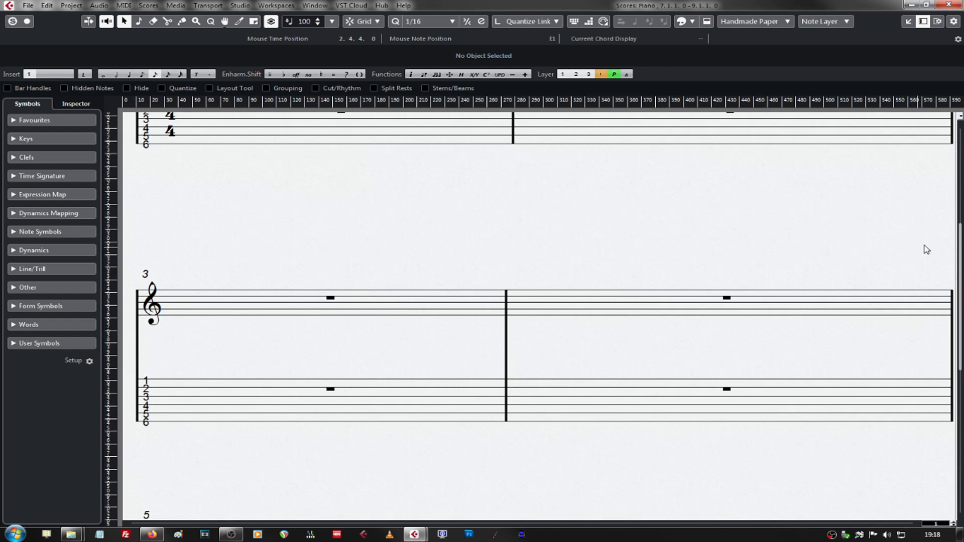
pyautogui.doubleClick(953, 331)
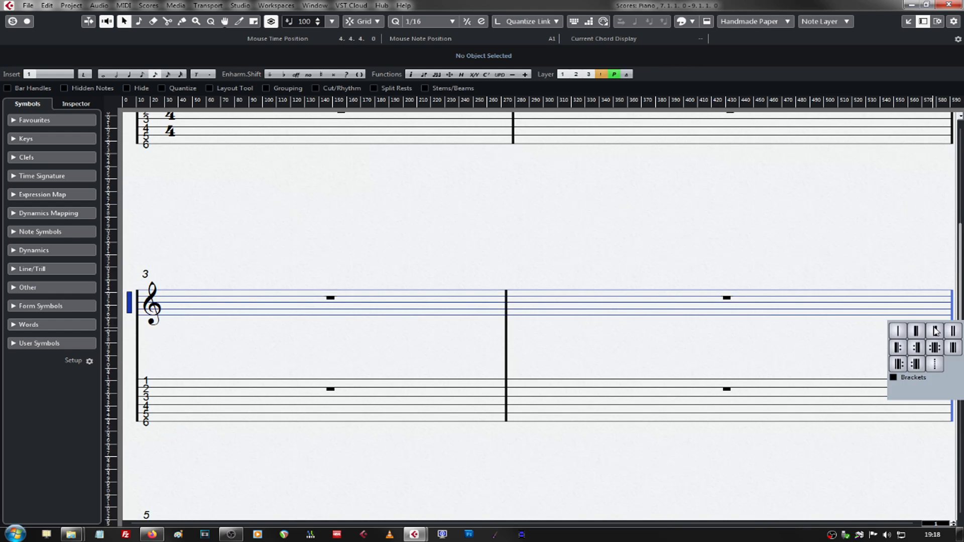
pyautogui.click(935, 334)
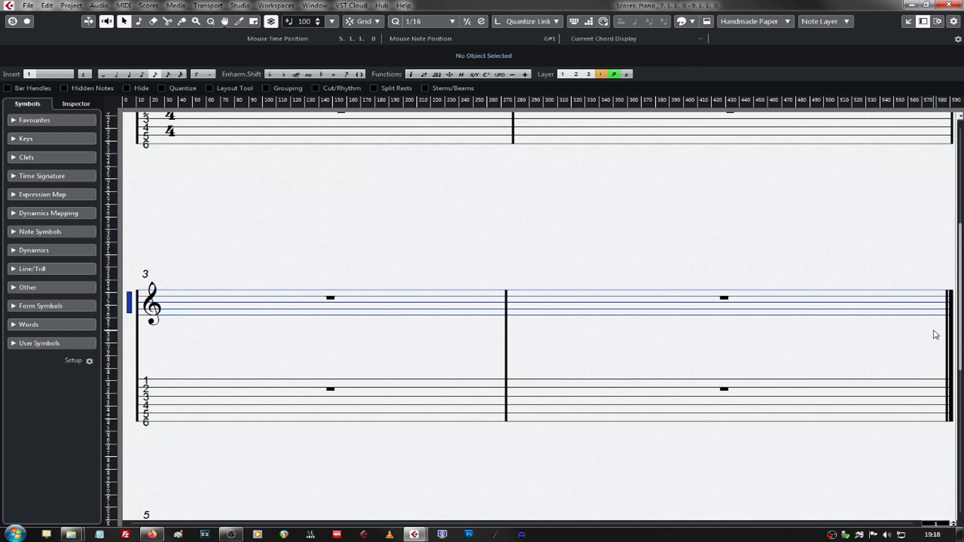
# Return to the project and open all Notation and Gtr TAB parts together in the score editor.
pyautogui.click(950, 5)
pyautogui.moveTo(892, 390); pyautogui.dragTo(402, 258)
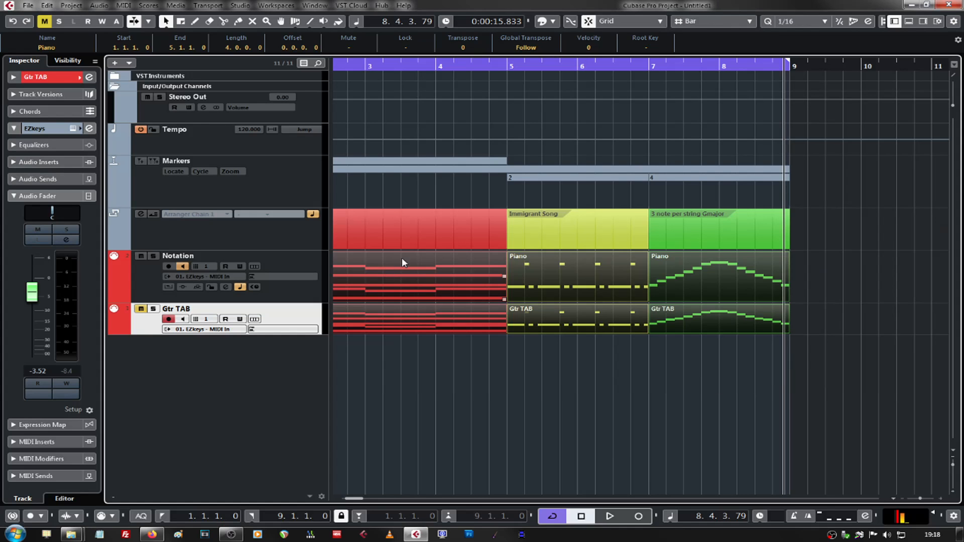
pyautogui.doubleClick(444, 330)
# Apply a bar number offset at bar 5 so the second example's numbering restarts at 1.
pyautogui.scroll(-5, 623, 334)
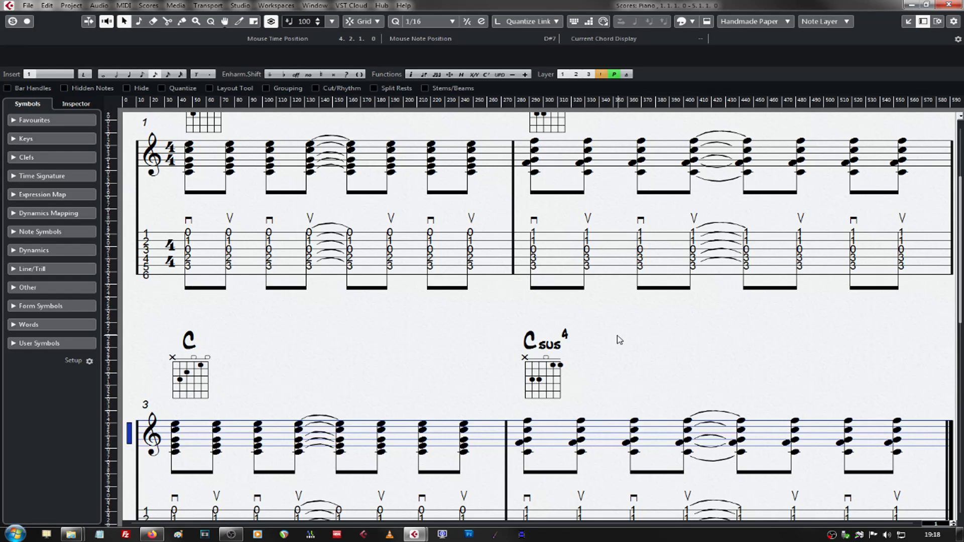
pyautogui.scroll(-5, 954, 342)
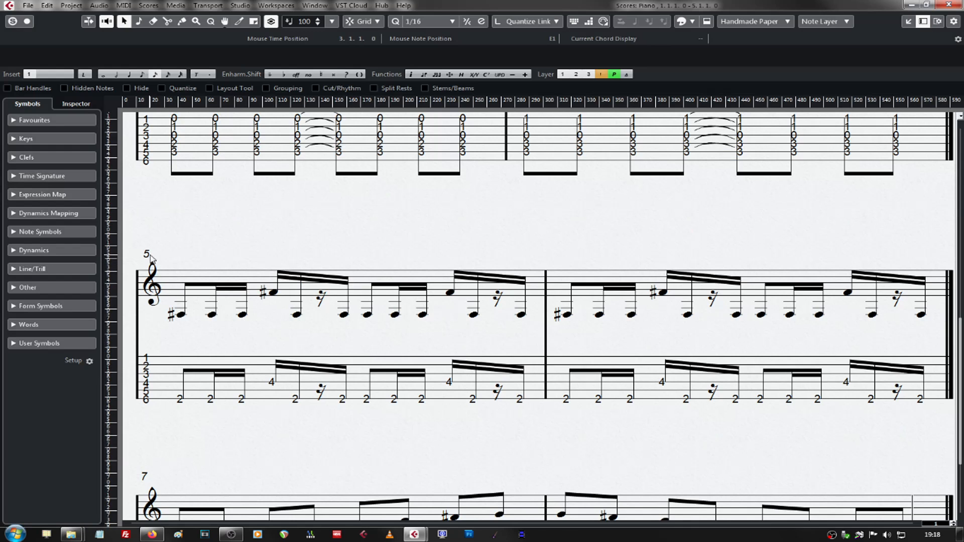
pyautogui.scroll(8, 246, 290)
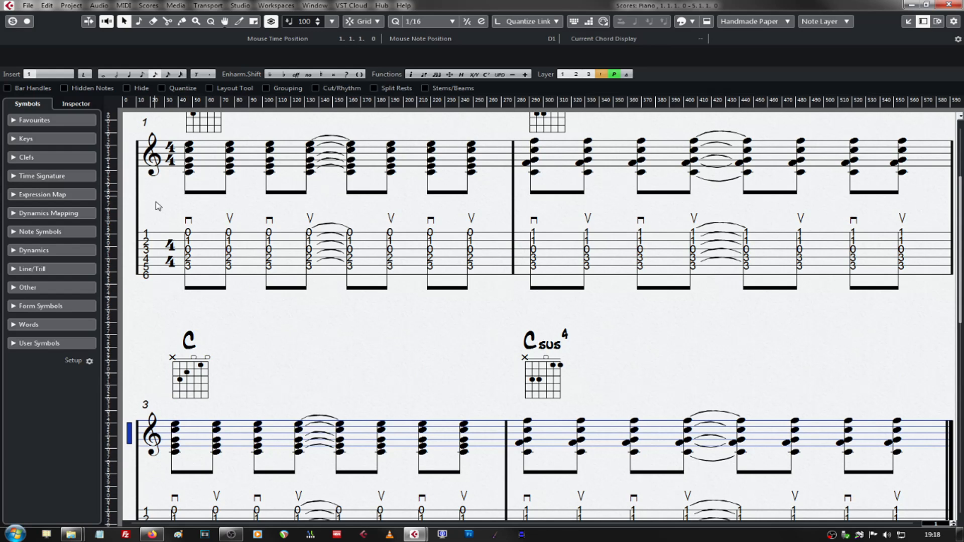
pyautogui.scroll(-3, 437, 342)
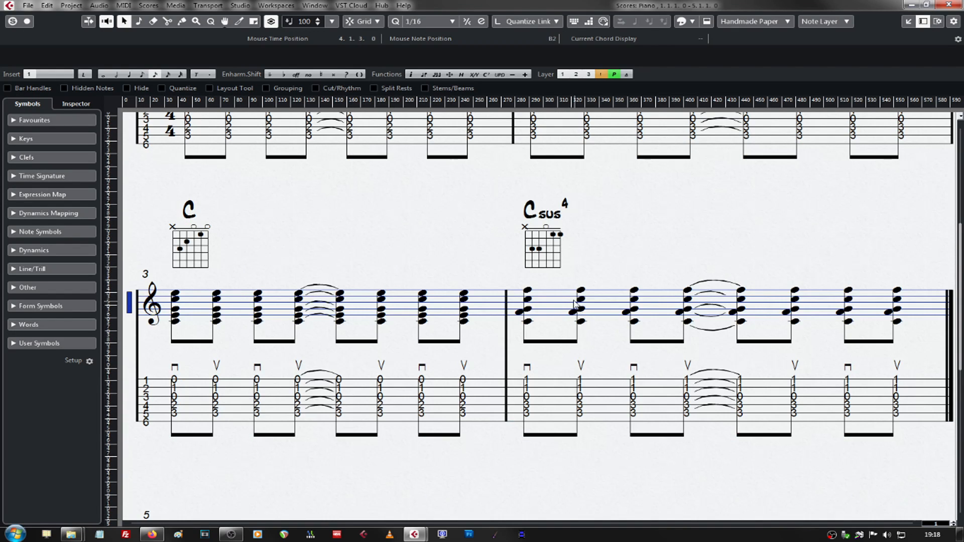
pyautogui.scroll(-6, 574, 302)
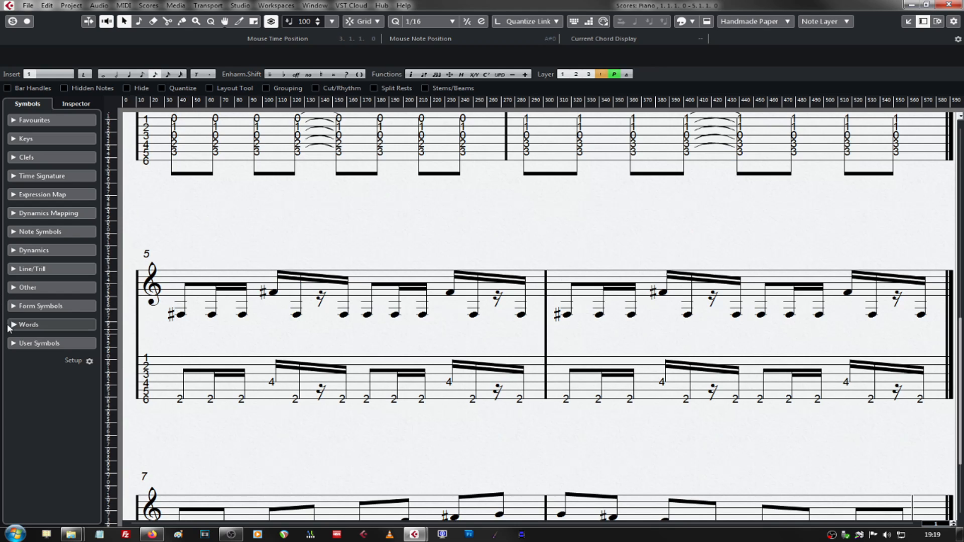
pyautogui.click(148, 254)
pyautogui.rightClick(148, 254)
pyautogui.click(172, 237)
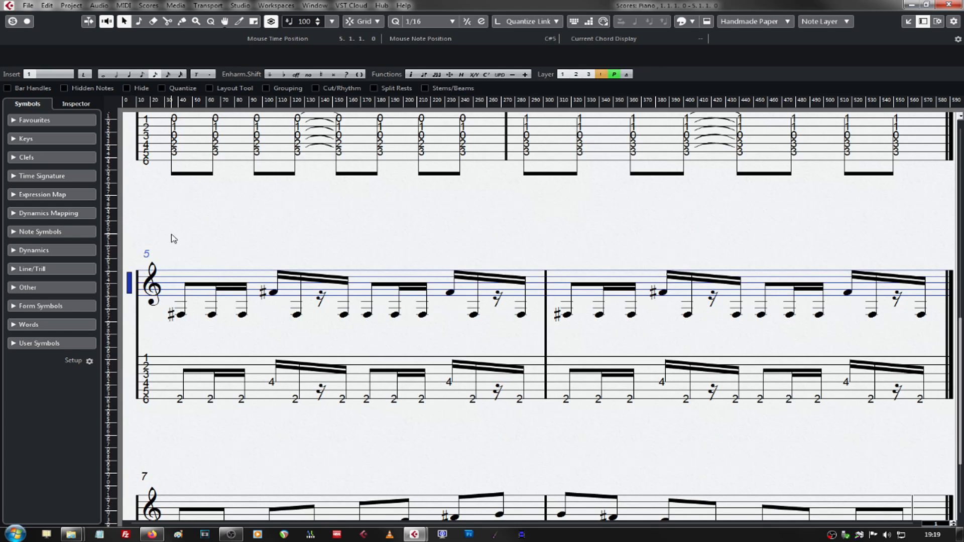
pyautogui.doubleClick(147, 255)
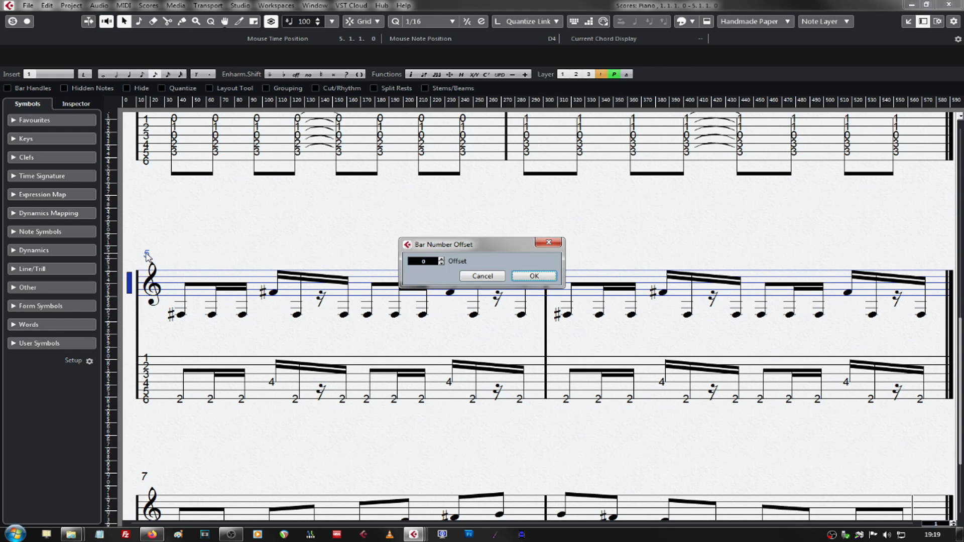
pyautogui.click(441, 264)
pyautogui.click(528, 276)
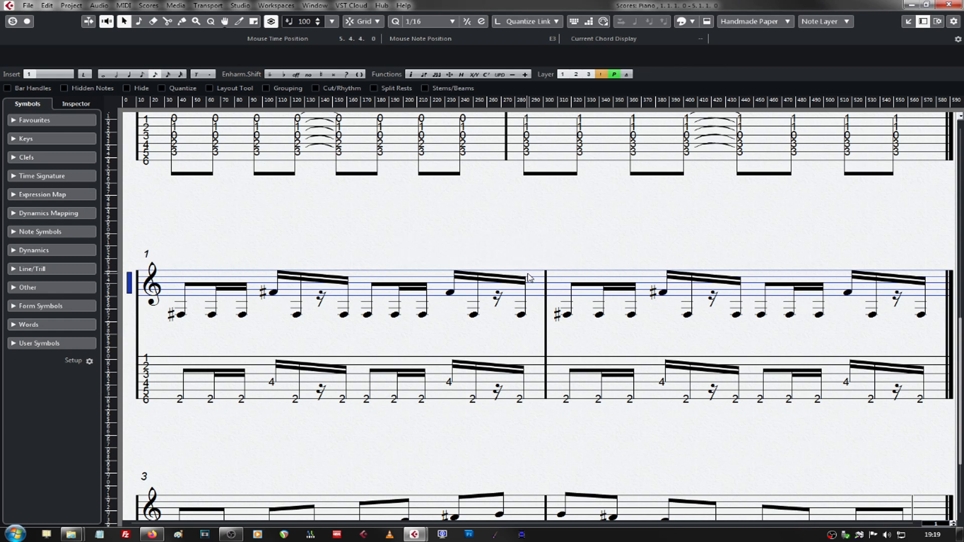
pyautogui.scroll(3, 282, 279)
pyautogui.scroll(5, 282, 280)
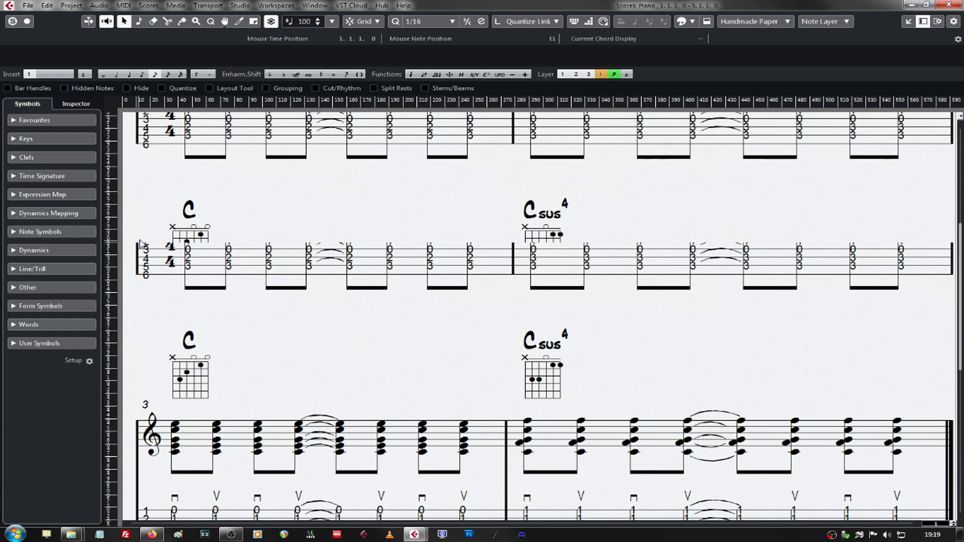
# Apply a negative bar number offset at bar 7 so the third example's numbering restarts at 1.
pyautogui.scroll(-3, 197, 211)
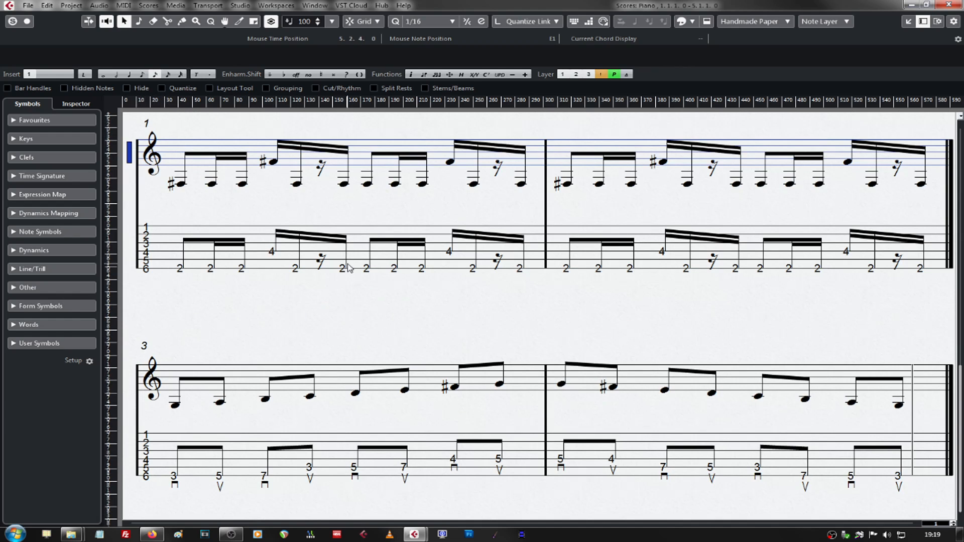
pyautogui.rightClick(145, 345)
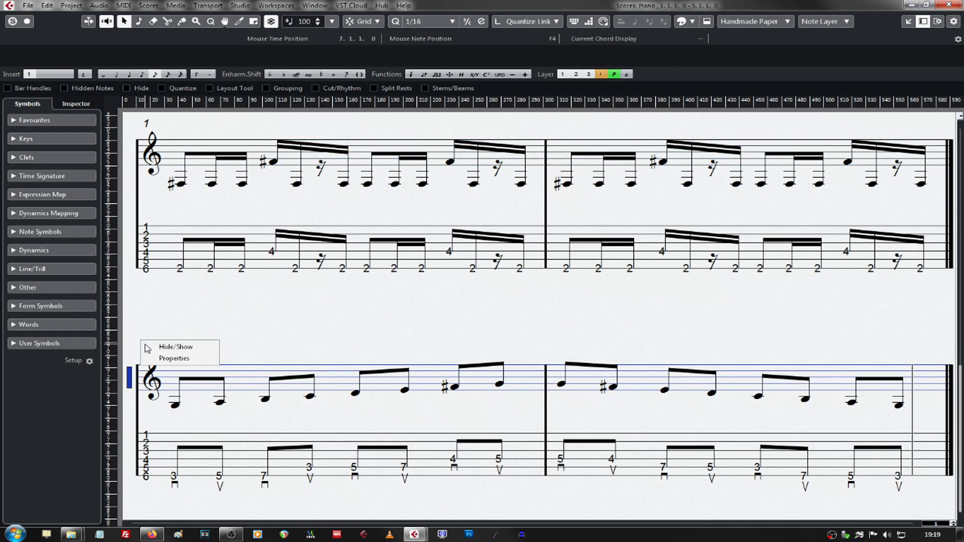
pyautogui.click(171, 358)
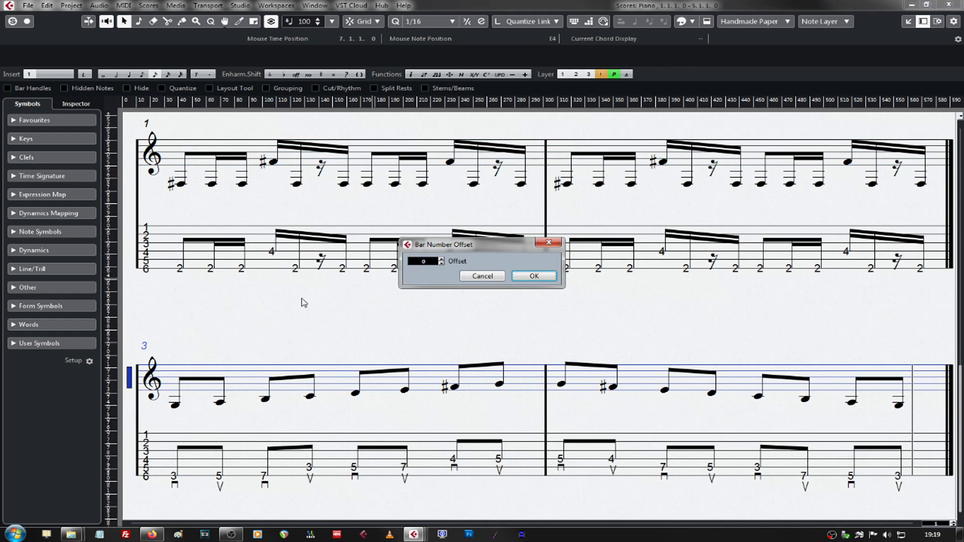
pyautogui.click(441, 263)
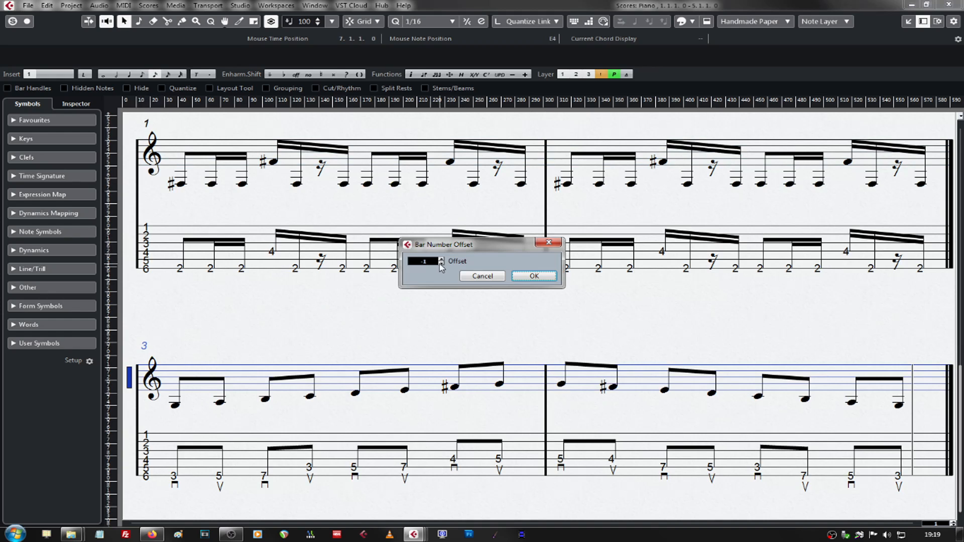
pyautogui.click(525, 277)
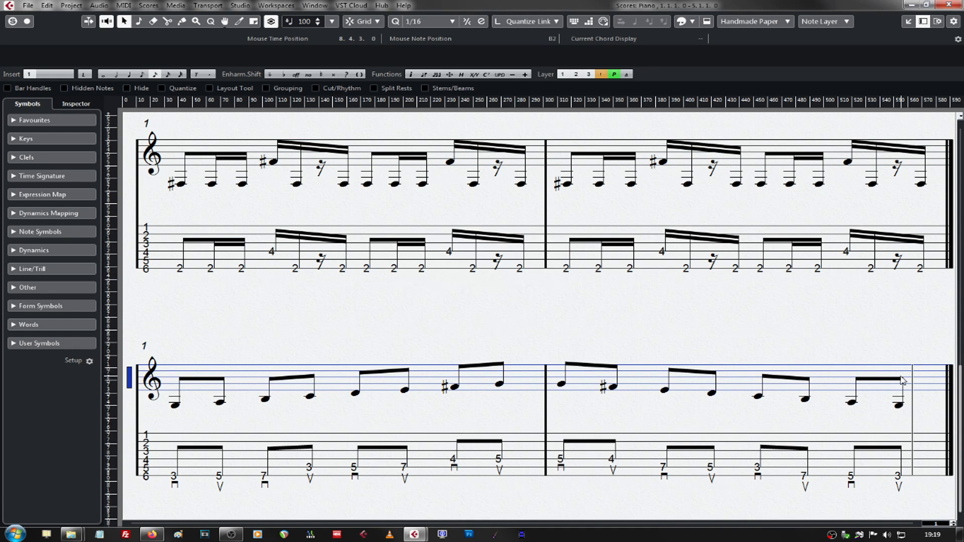
# Move the last system down slightly and insert a guitar symbol above the start of its first bar.
pyautogui.moveTo(128, 376); pyautogui.dragTo(128, 392)
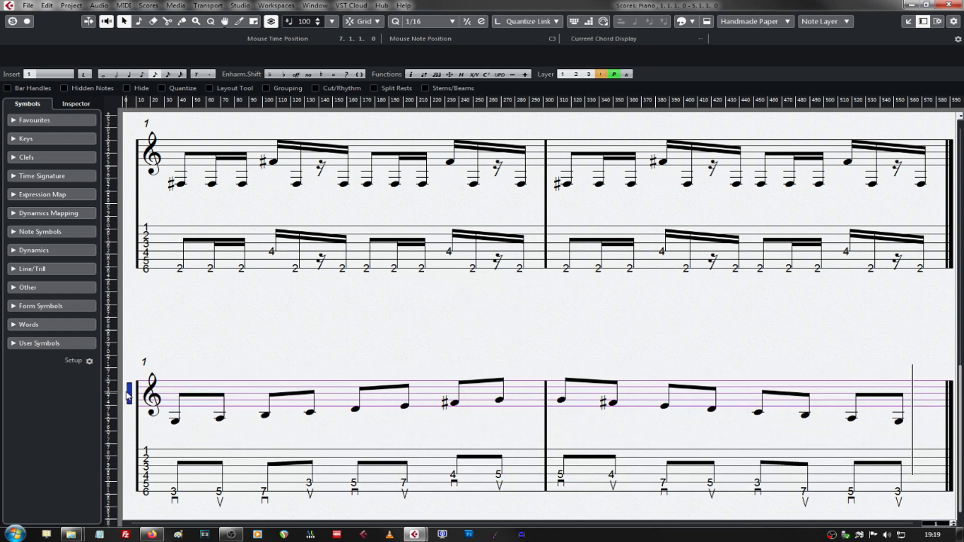
pyautogui.moveTo(960, 394)
pyautogui.mouseDown()
pyautogui.moveTo(962, 149)
pyautogui.moveTo(962, 417)
pyautogui.mouseUp()
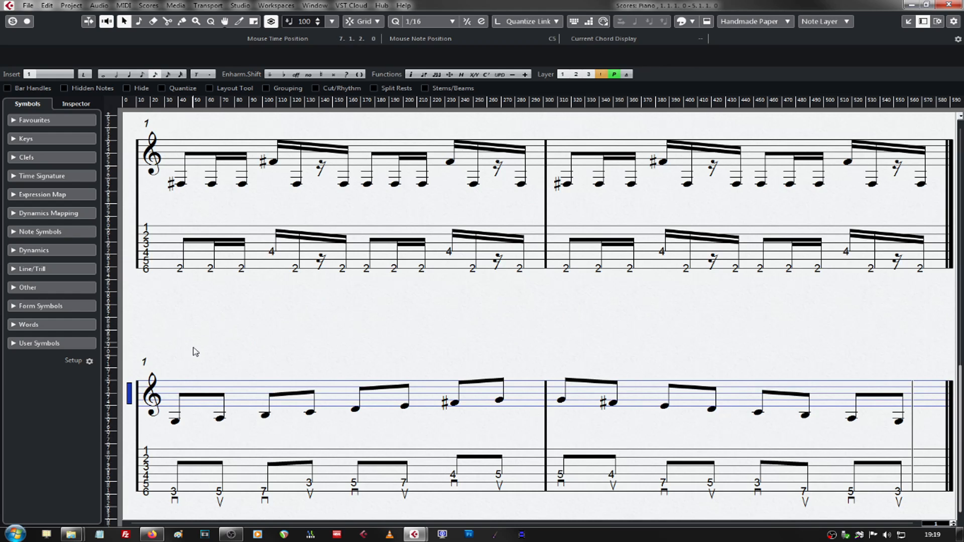
pyautogui.click(32, 287)
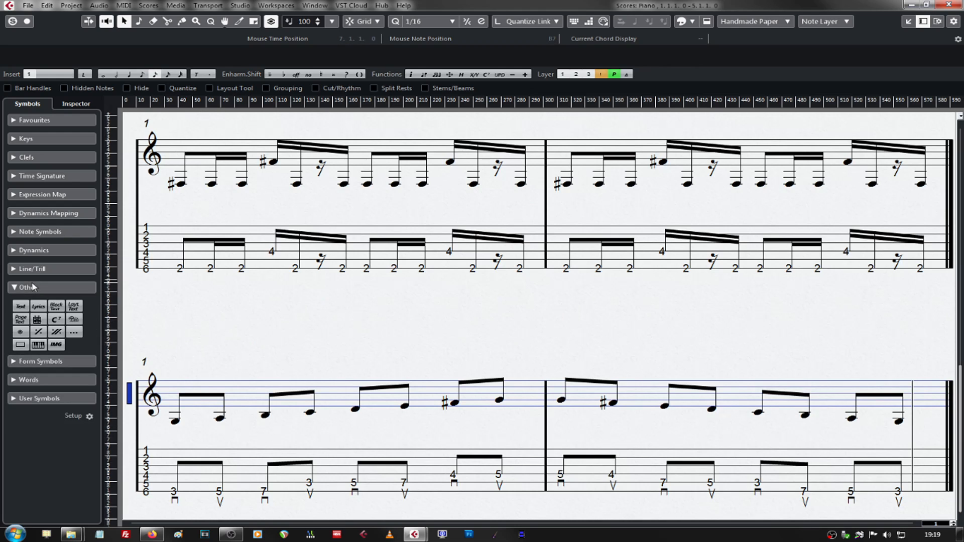
pyautogui.click(37, 320)
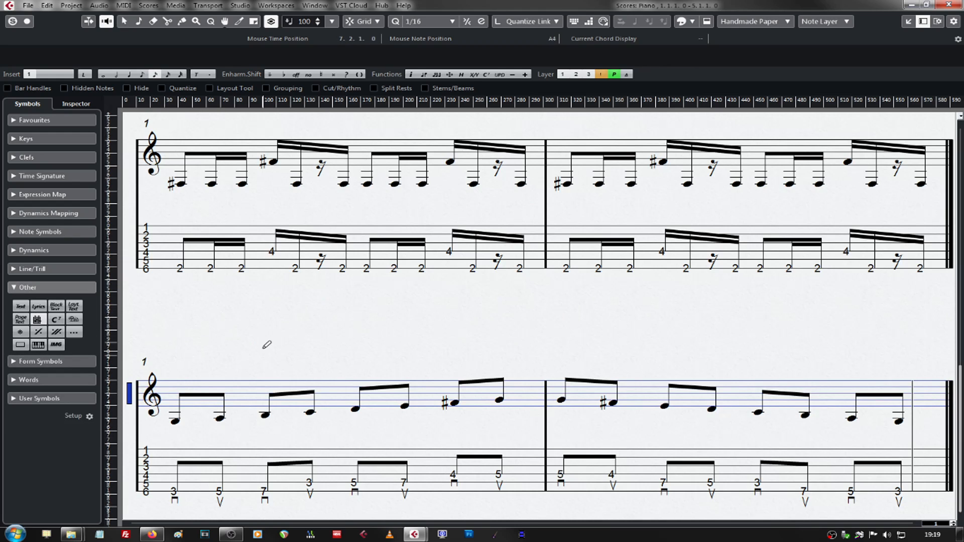
pyautogui.click(183, 364)
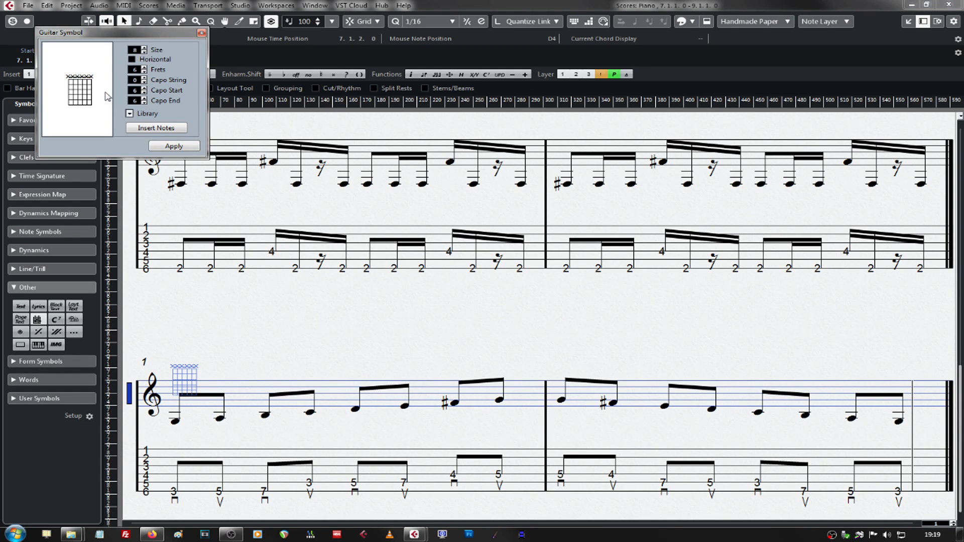
# Make the guitar symbol horizontal with 10 frets, mark the scale pattern on the three lowest strings, and place it above the staff.
pyautogui.click(152, 60)
pyautogui.click(144, 68)
pyautogui.click(145, 67)
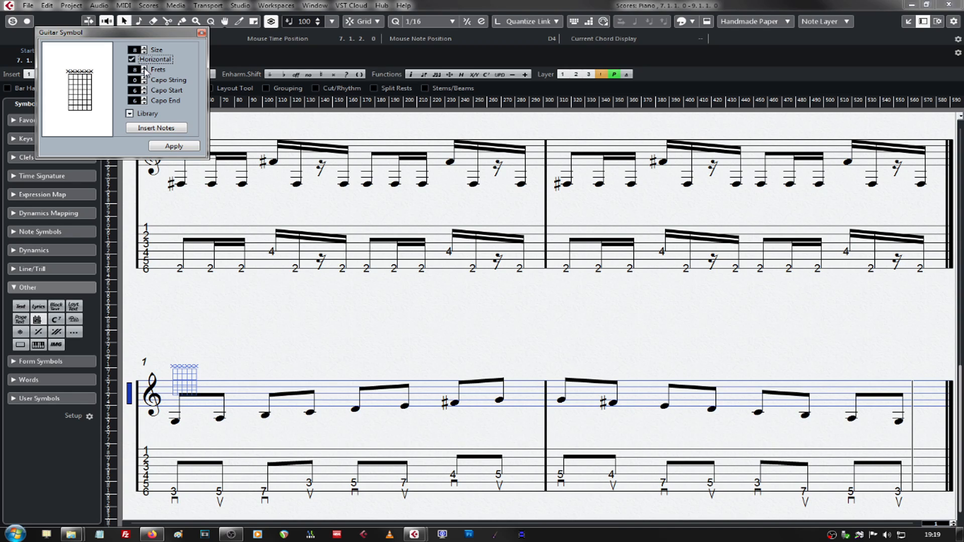
pyautogui.click(145, 67)
pyautogui.click(145, 67)
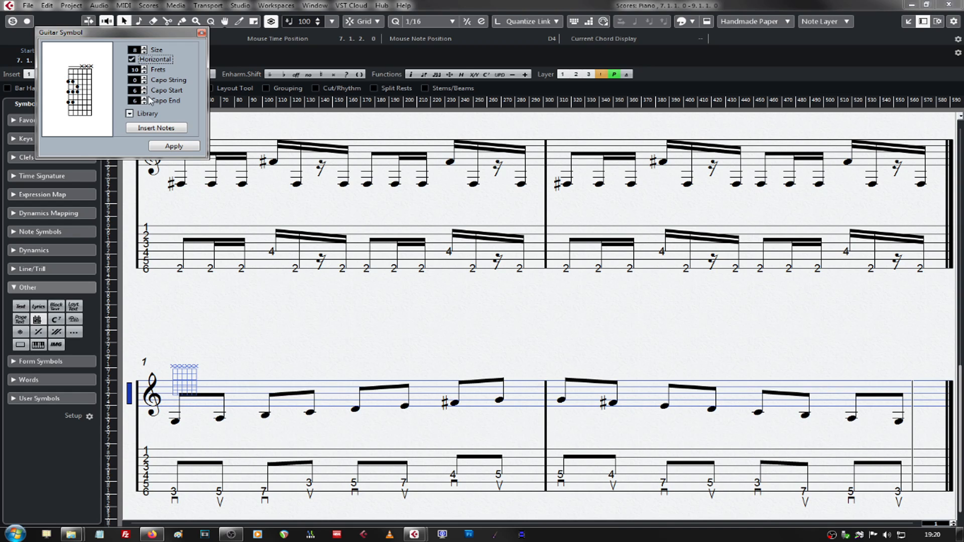
pyautogui.click(163, 146)
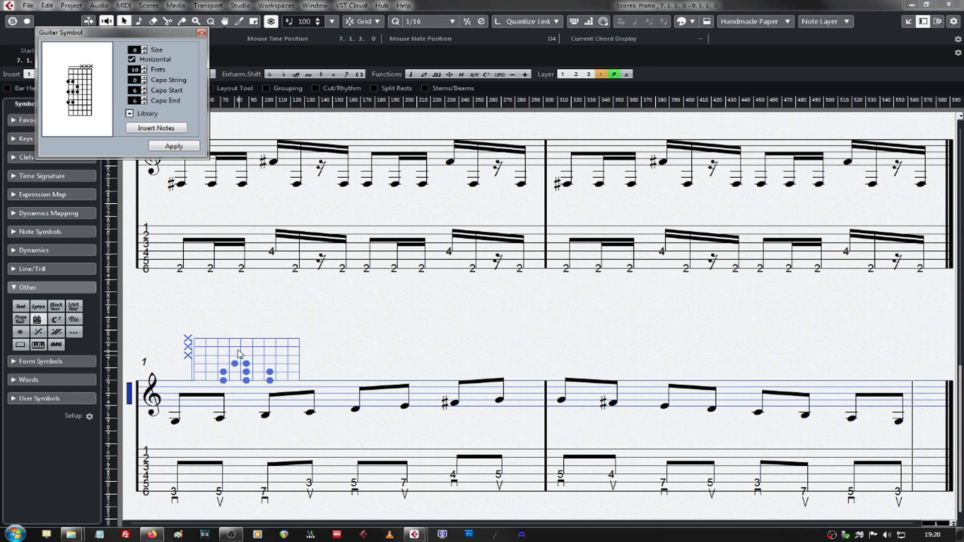
pyautogui.moveTo(239, 352)
pyautogui.mouseDown()
pyautogui.moveTo(244, 332)
pyautogui.moveTo(227, 339)
pyautogui.moveTo(258, 354)
pyautogui.mouseUp()
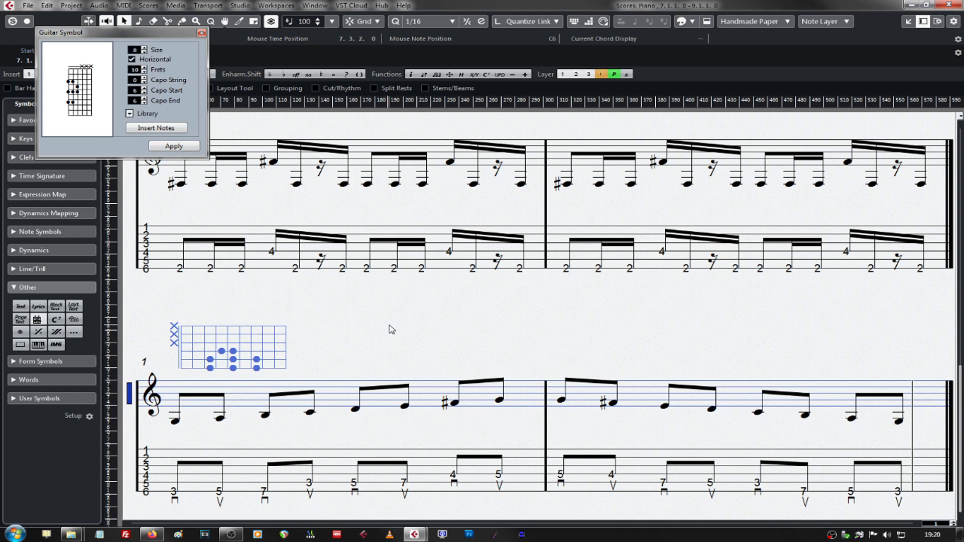
# Reduce the guitar symbol to dots at frets 3, 5 and 7 on the sixth string and nudge it into place.
pyautogui.click(330, 344)
pyautogui.click(273, 354)
pyautogui.click(77, 93)
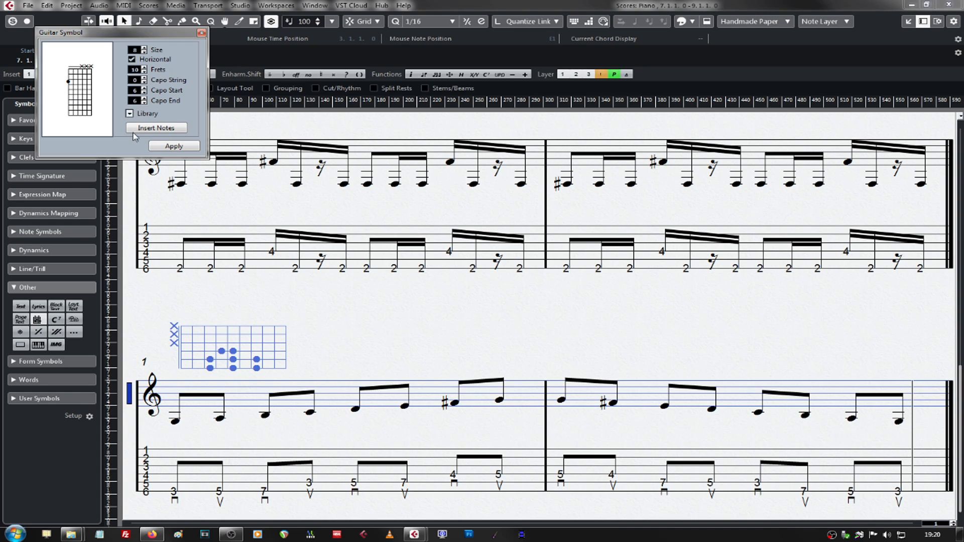
pyautogui.click(184, 146)
pyautogui.click(173, 145)
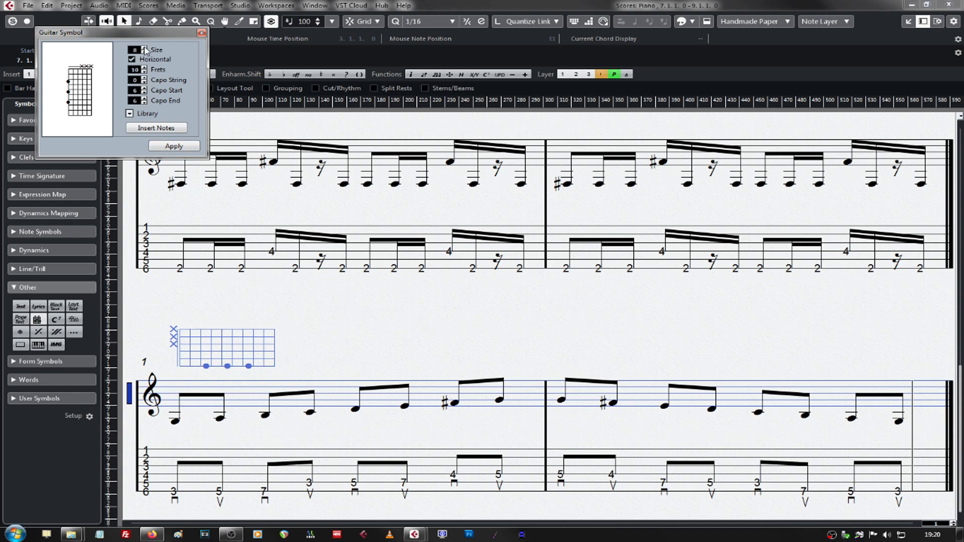
pyautogui.click(168, 146)
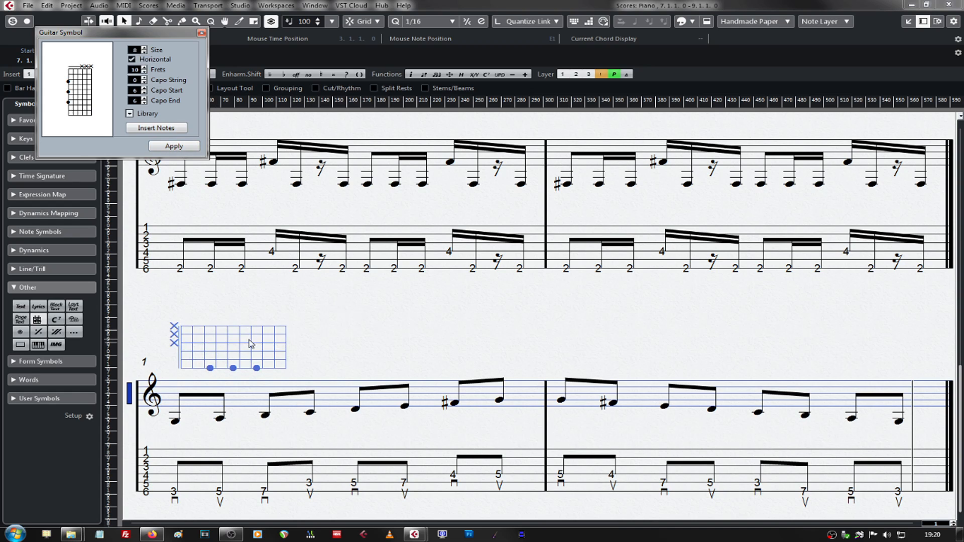
pyautogui.moveTo(256, 350); pyautogui.dragTo(253, 347)
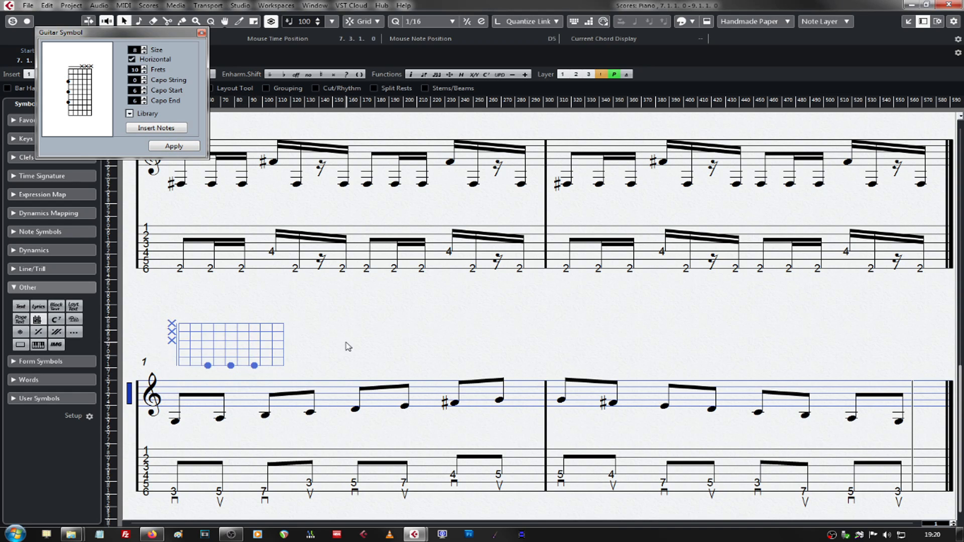
pyautogui.click(348, 346)
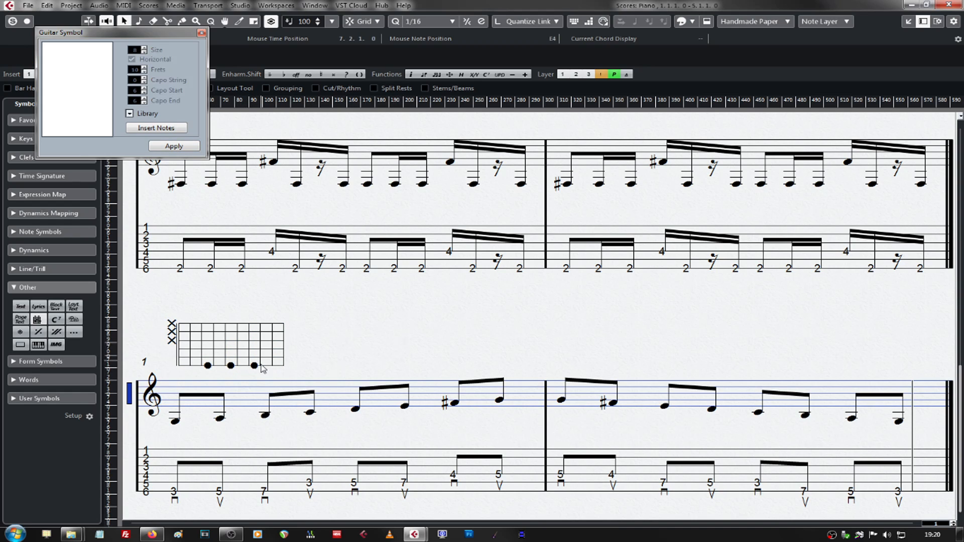
pyautogui.click(203, 33)
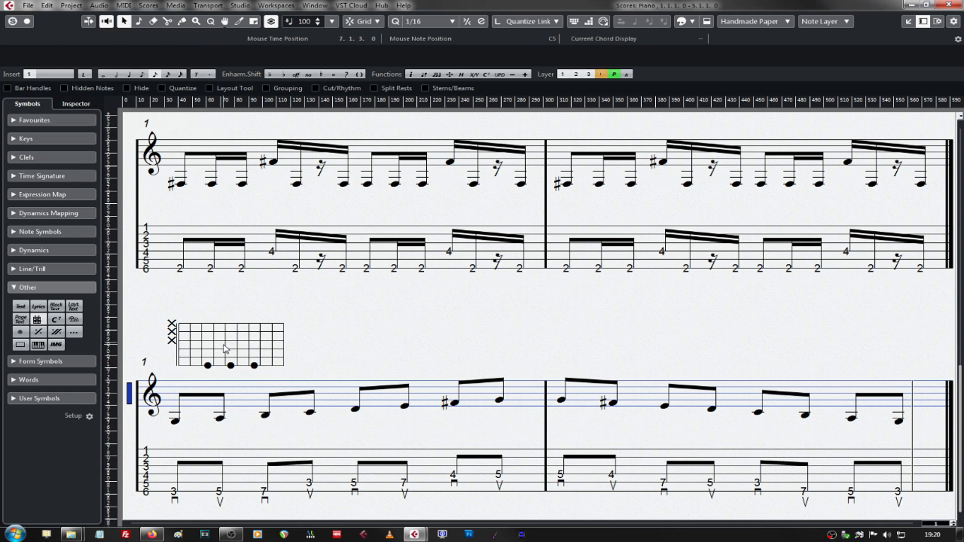
# Copy the diagram beside the first and move the copy's dots to frets 3, 5 and 7 on the fifth string.
pyautogui.moveTo(225, 345); pyautogui.dragTo(355, 348)
pyautogui.click(376, 350)
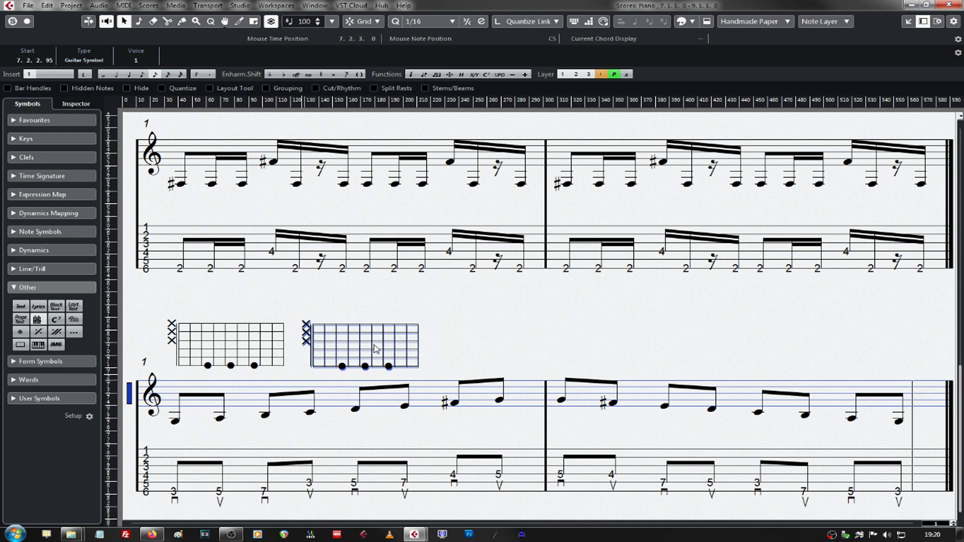
pyautogui.doubleClick(377, 349)
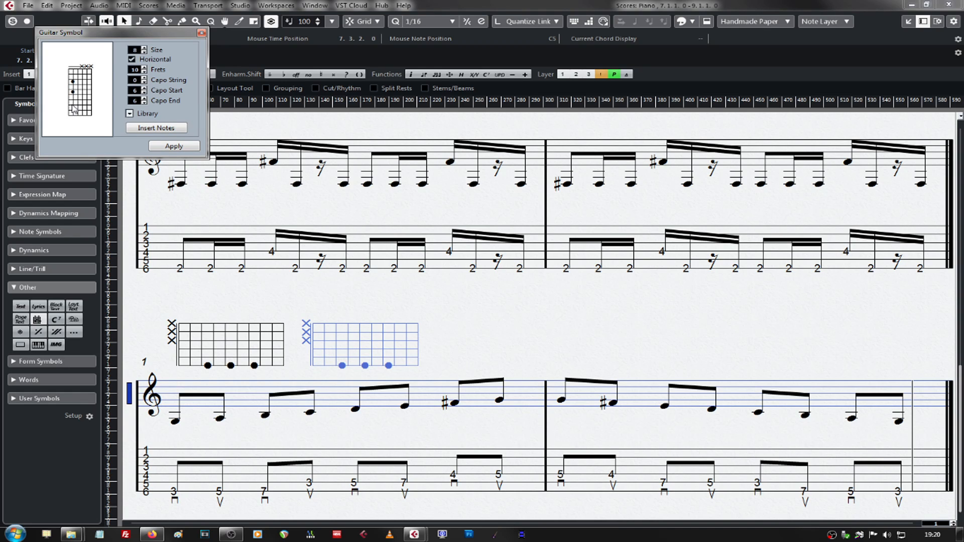
pyautogui.click(164, 147)
# Copy the second diagram further along the bar and mark frets 4 and 5 on the copy's fourth string.
pyautogui.moveTo(380, 341); pyautogui.dragTo(497, 343)
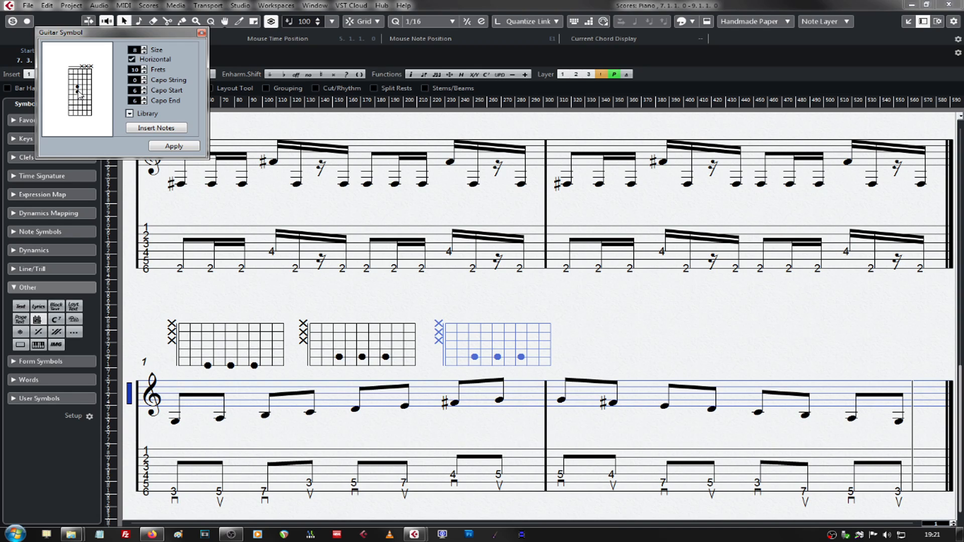
pyautogui.click(168, 146)
pyautogui.click(567, 345)
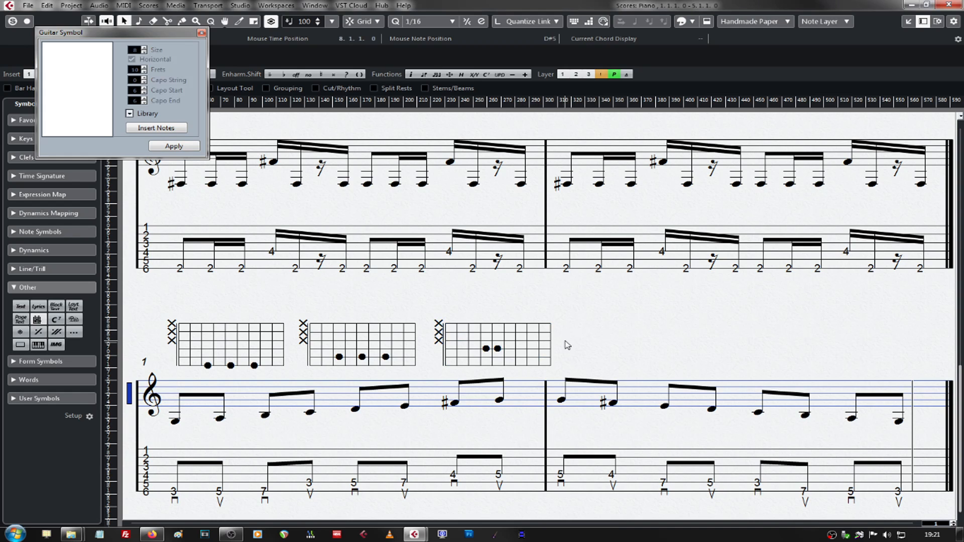
# Copy the fourth-, fifth- and sixth-string diagrams in that order above the last bar to match the descending scale.
pyautogui.moveTo(525, 347); pyautogui.dragTo(622, 344)
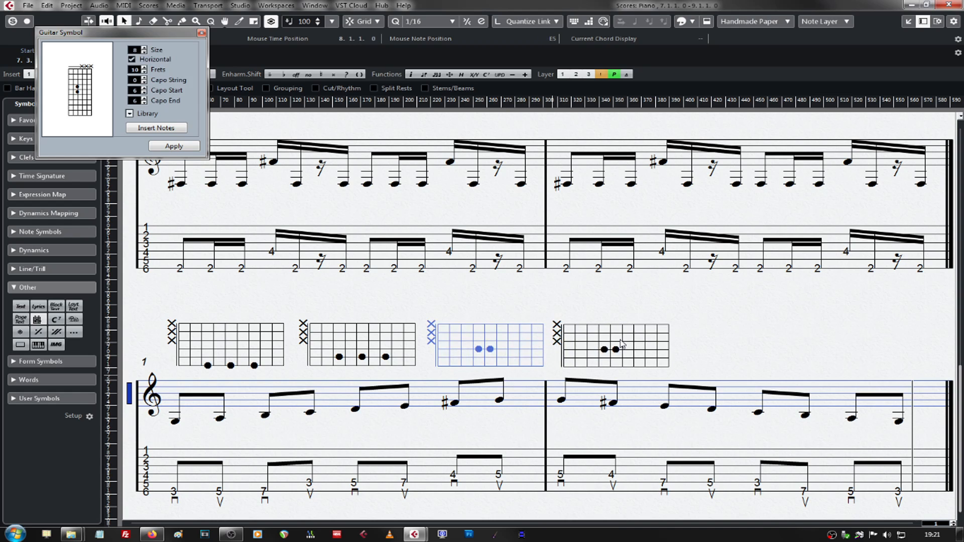
pyautogui.moveTo(386, 341); pyautogui.dragTo(758, 340)
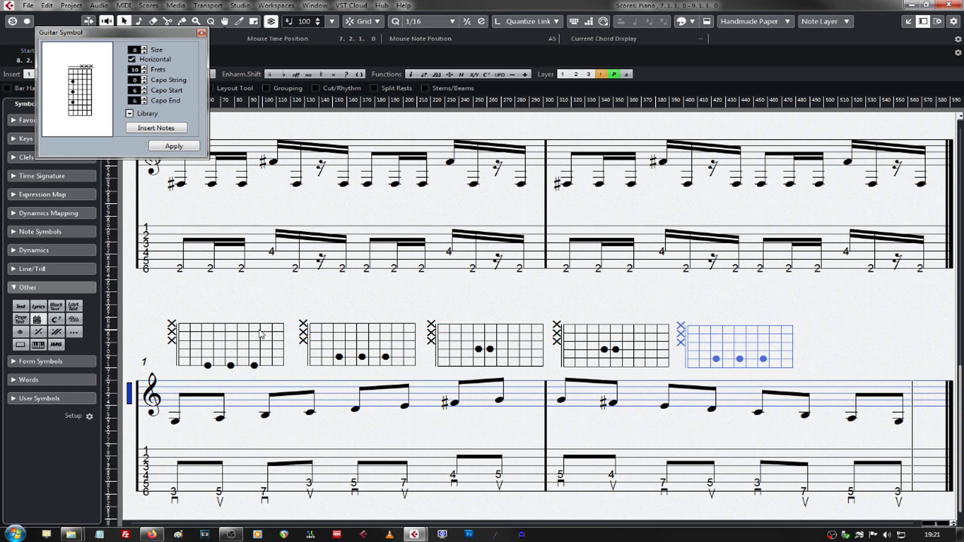
pyautogui.moveTo(261, 335); pyautogui.dragTo(884, 343)
pyautogui.click(779, 319)
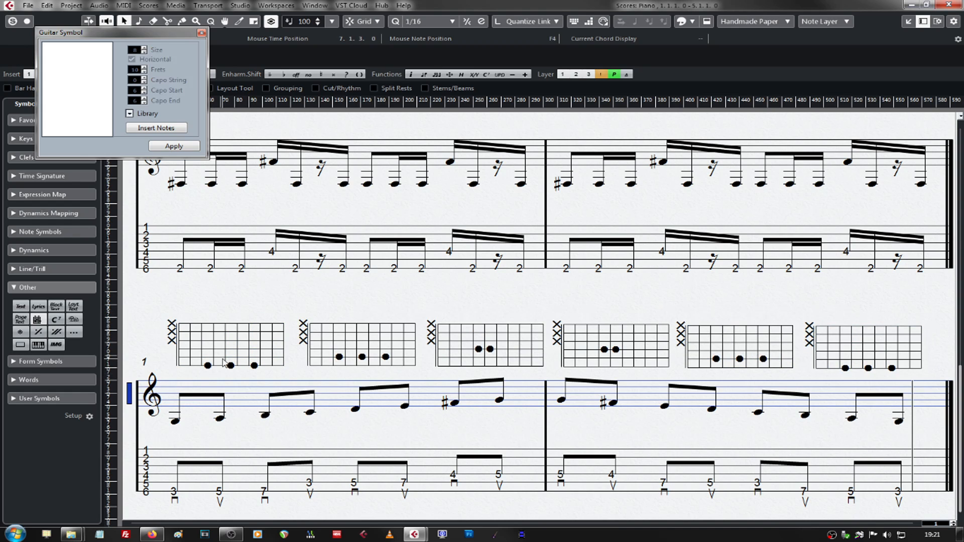
# Shift the first two fretboard diagrams to even out the row, and close the Guitar Symbol settings.
pyautogui.moveTo(254, 344)
pyautogui.mouseDown()
pyautogui.moveTo(230, 344)
pyautogui.moveTo(244, 348)
pyautogui.mouseUp()
pyautogui.moveTo(346, 350); pyautogui.dragTo(350, 341)
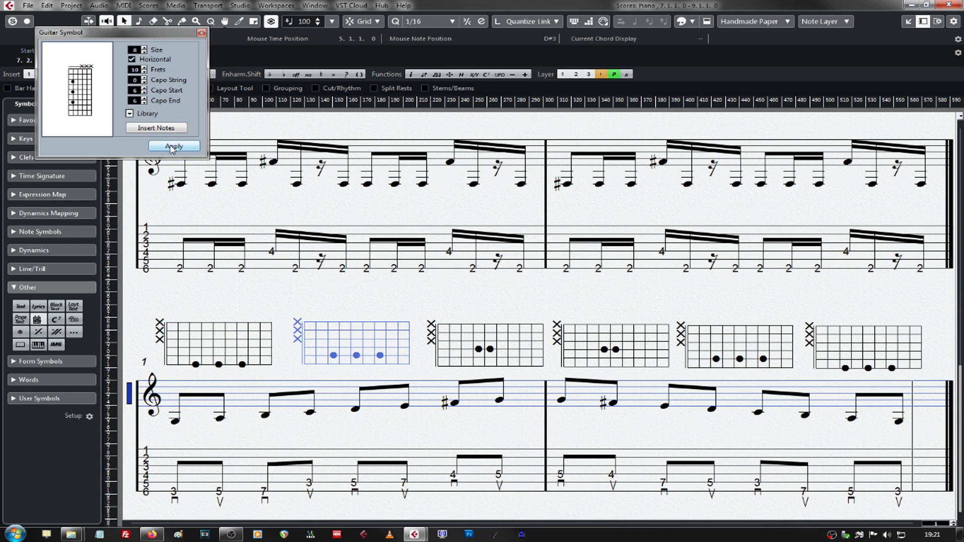
pyautogui.click(378, 293)
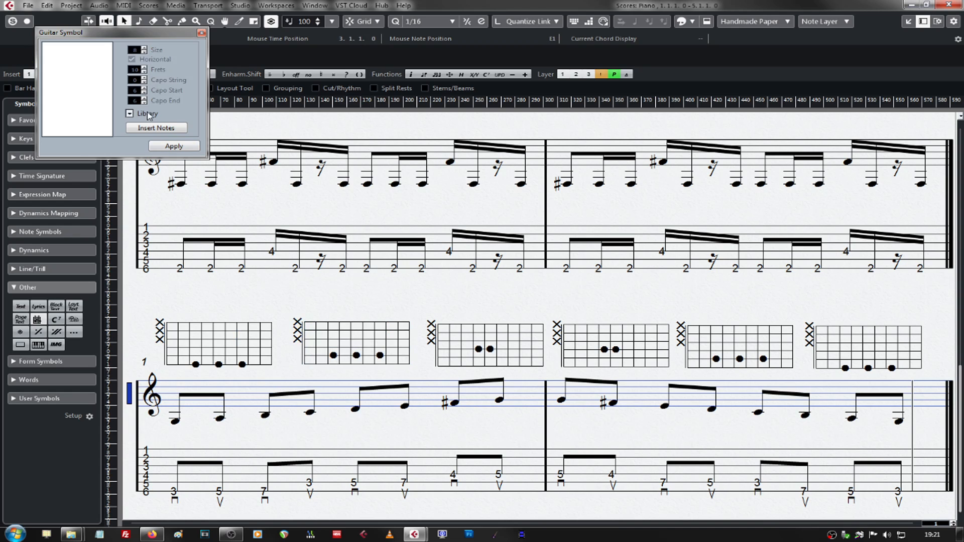
pyautogui.click(202, 32)
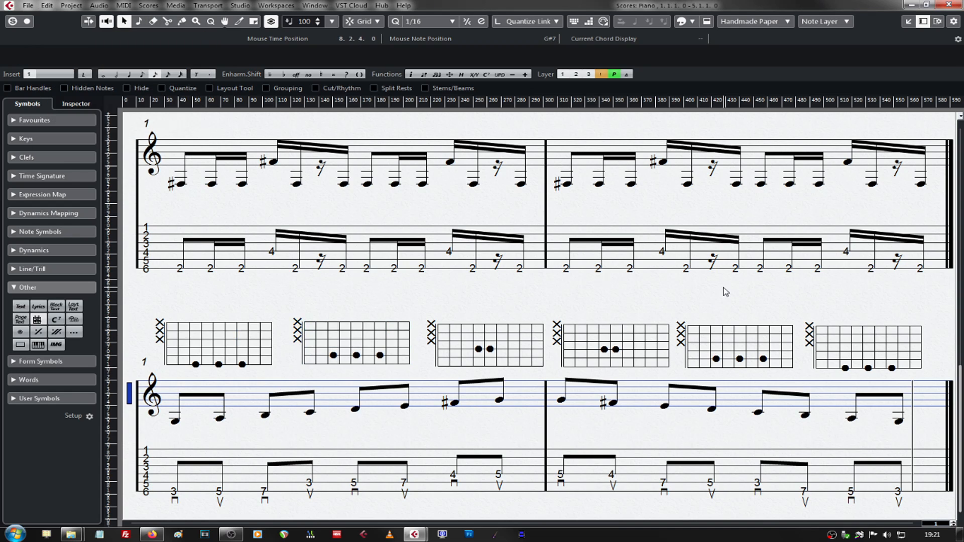
# Show the whole page and move the title and the first system slightly upward.
pyautogui.click(960, 117)
pyautogui.click(943, 278)
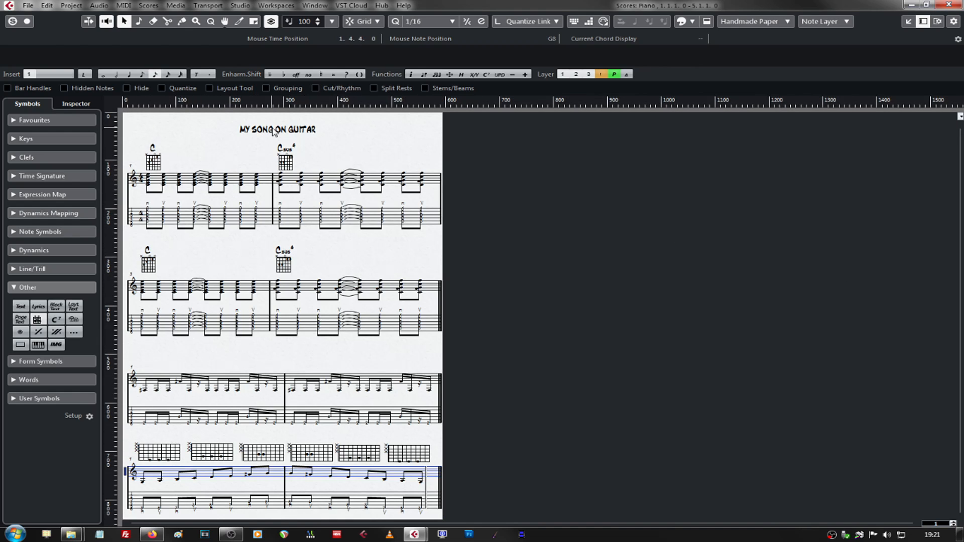
pyautogui.moveTo(274, 132); pyautogui.dragTo(281, 125)
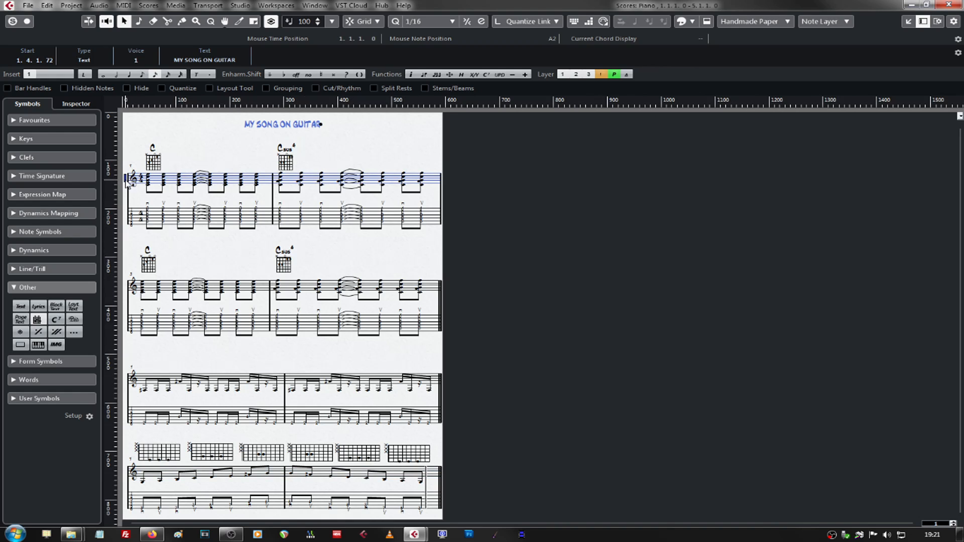
pyautogui.click(128, 181)
pyautogui.moveTo(125, 180); pyautogui.dragTo(125, 173)
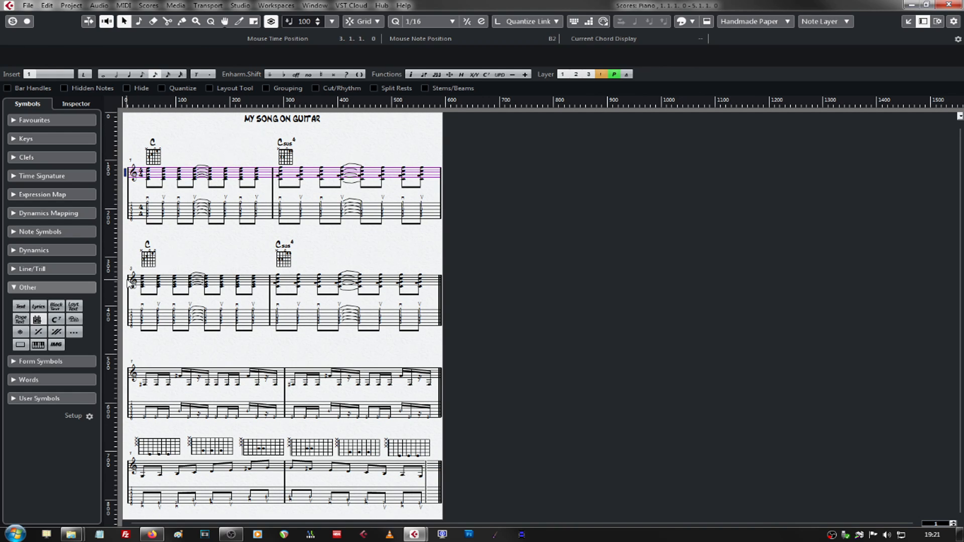
# Move the second system upward together with its C and Csus4 chord symbols and diagrams.
pyautogui.click(127, 282)
pyautogui.moveTo(139, 239); pyautogui.dragTo(326, 269)
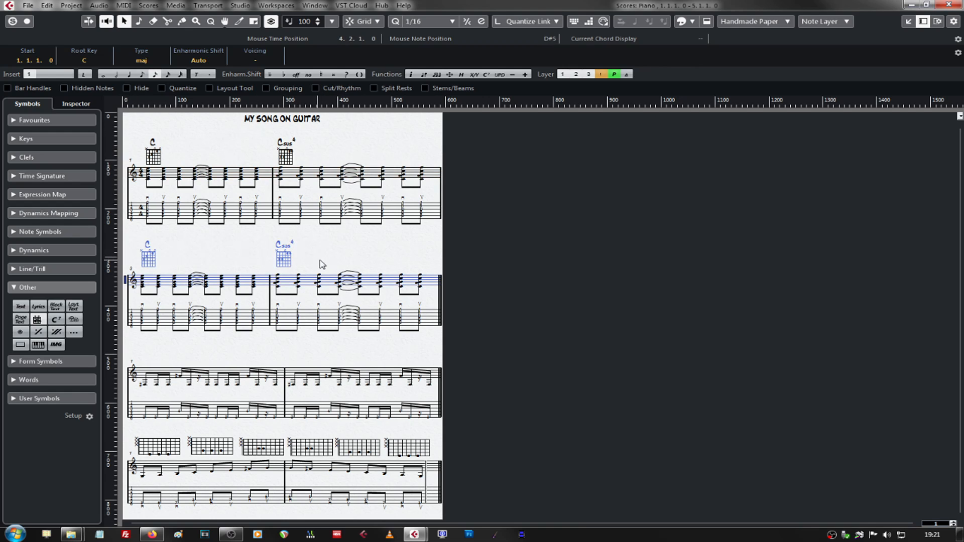
pyautogui.moveTo(125, 282); pyautogui.dragTo(126, 276)
pyautogui.moveTo(135, 231); pyautogui.dragTo(289, 256)
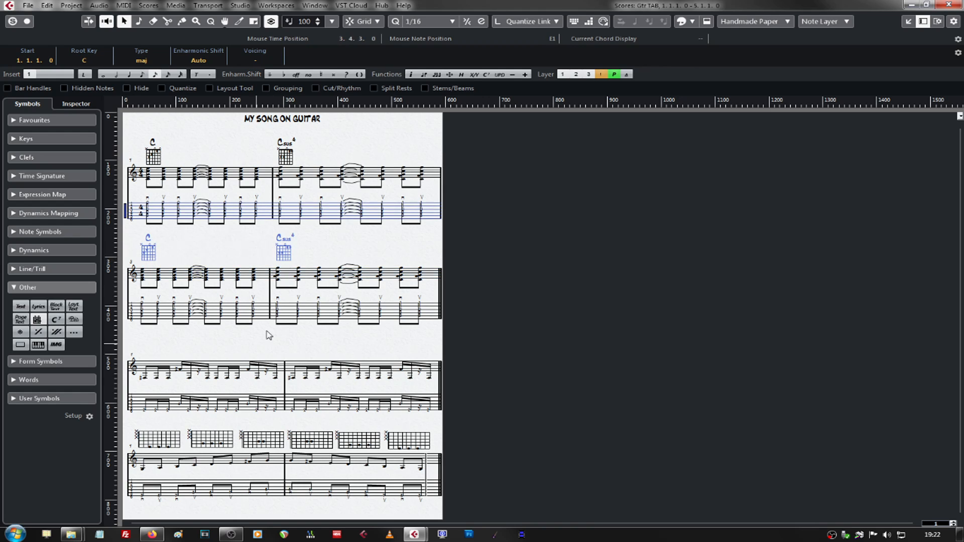
# Move the third system slightly upward and the bottom scale system with its fretboard diagrams downward to even out the page spacing.
pyautogui.click(126, 366)
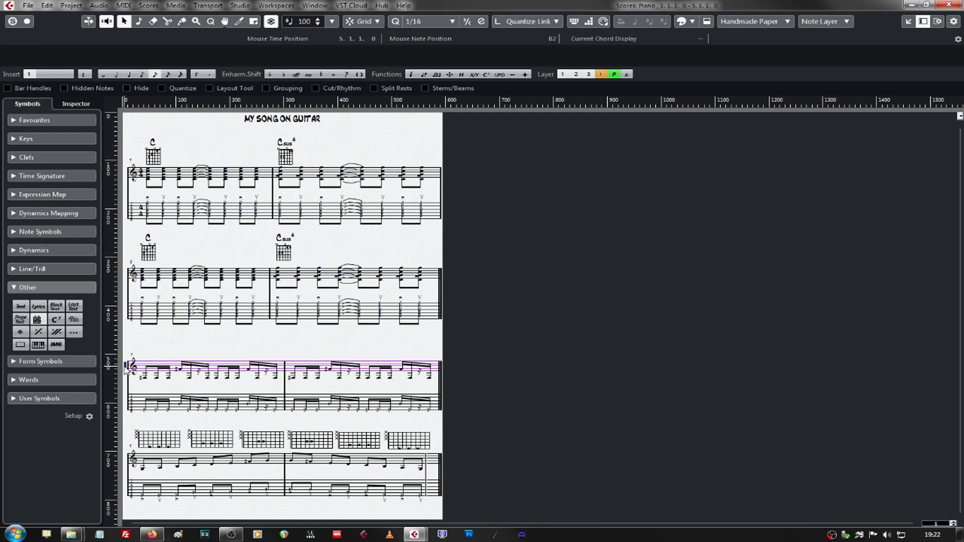
pyautogui.moveTo(126, 366); pyautogui.dragTo(126, 357)
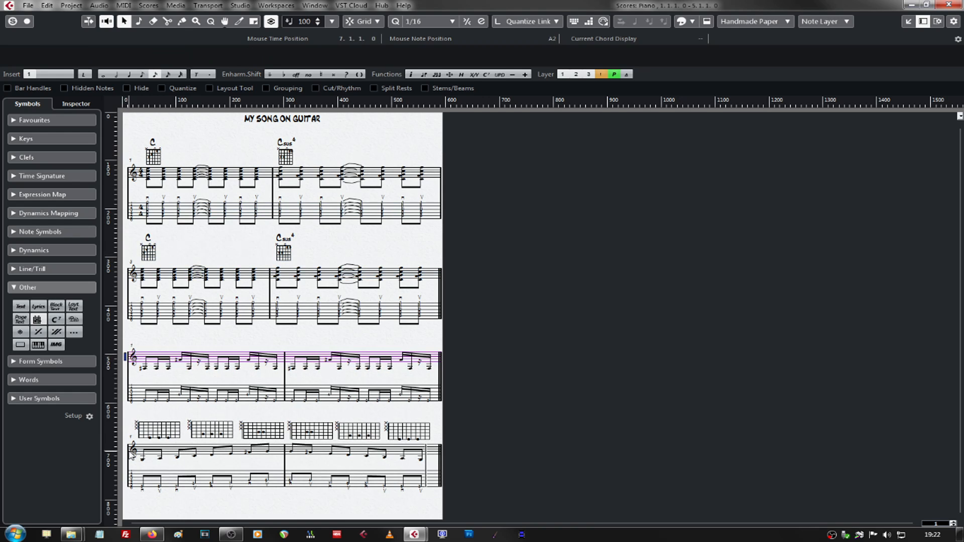
pyautogui.click(126, 449)
pyautogui.moveTo(126, 449); pyautogui.dragTo(127, 461)
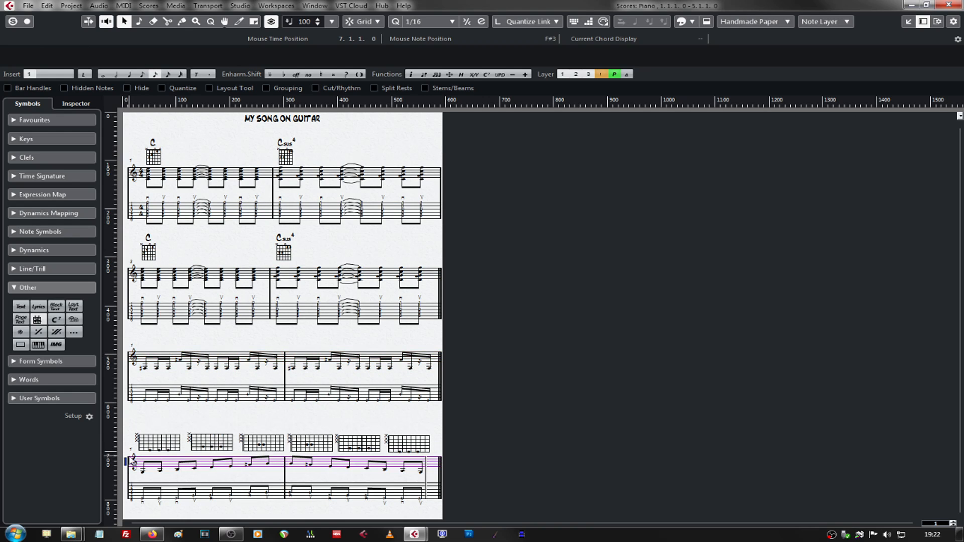
pyautogui.click(379, 416)
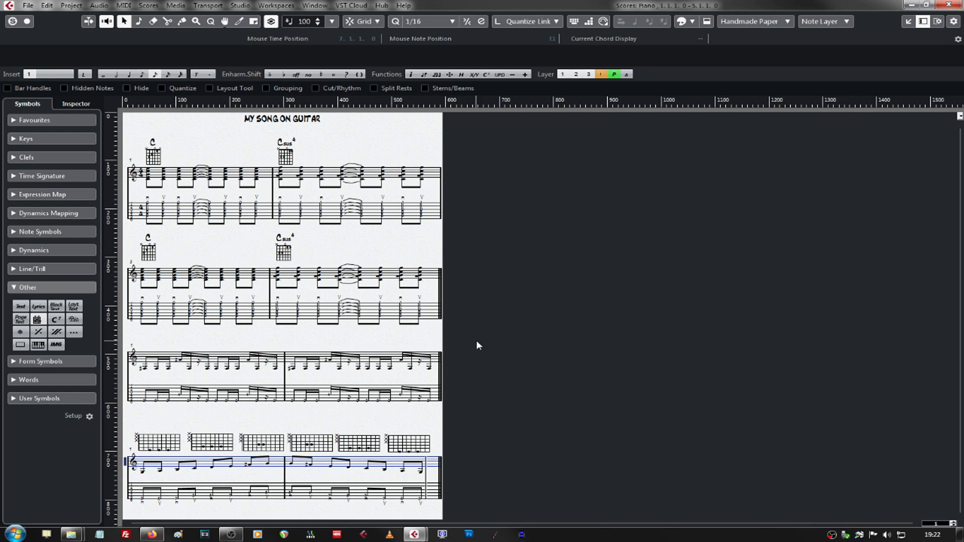
# Nudge the bottom scale system slightly further down the page.
pyautogui.click(434, 339)
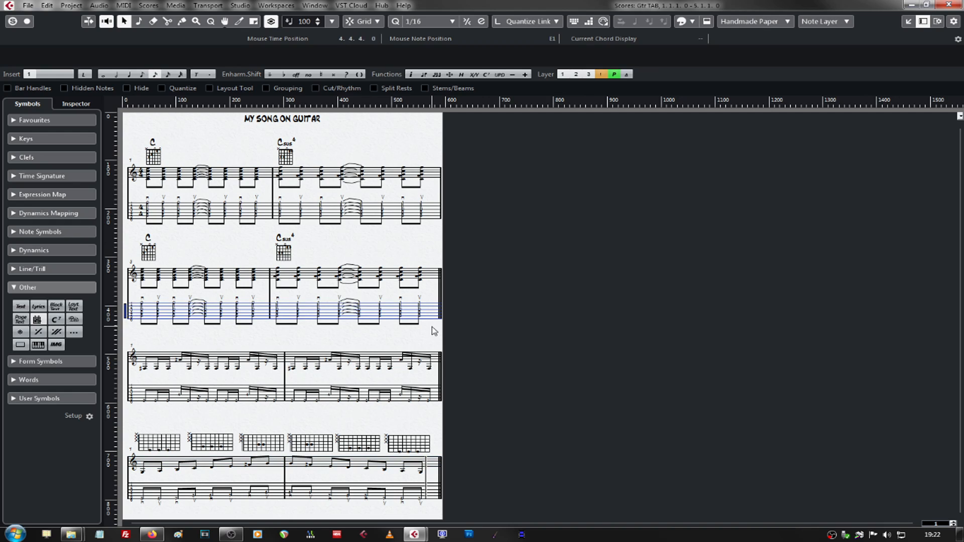
pyautogui.click(424, 249)
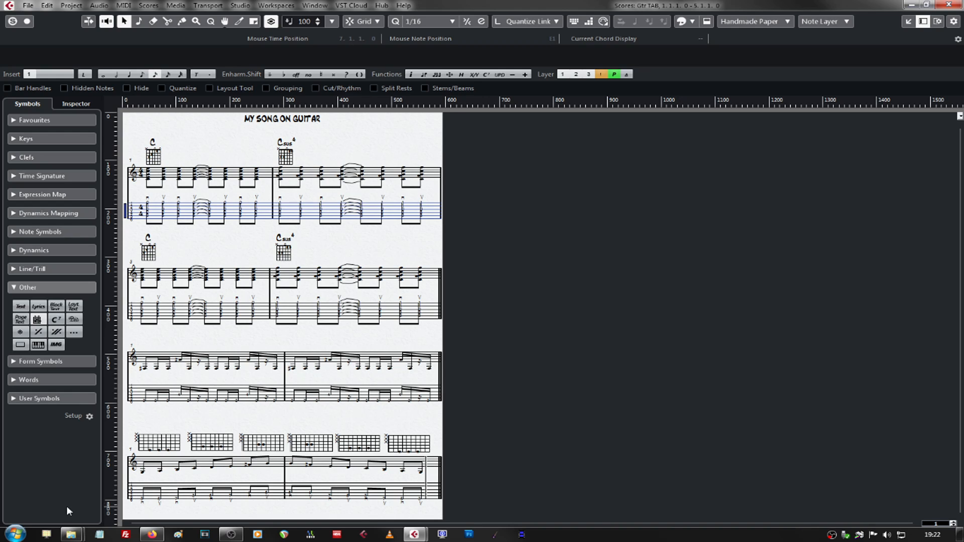
pyautogui.click(122, 467)
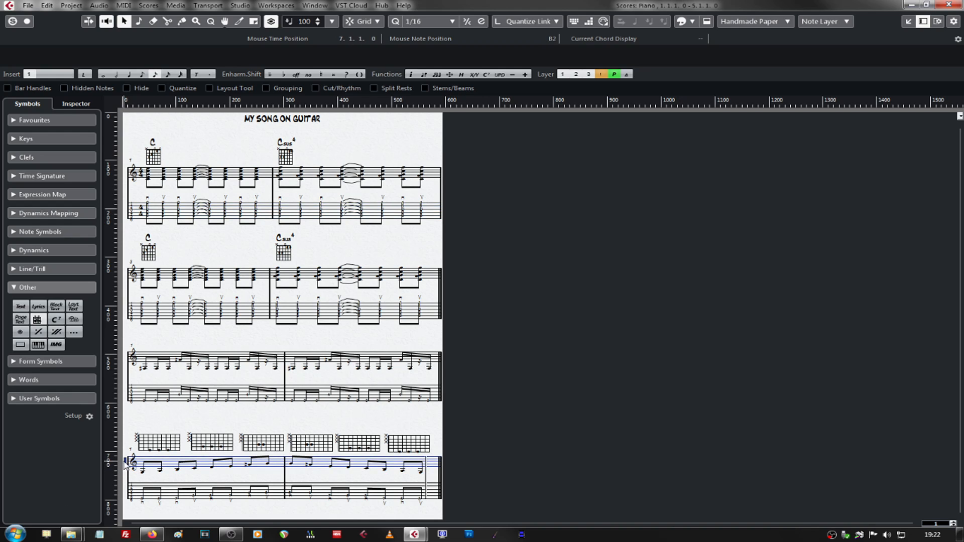
pyautogui.click(126, 465)
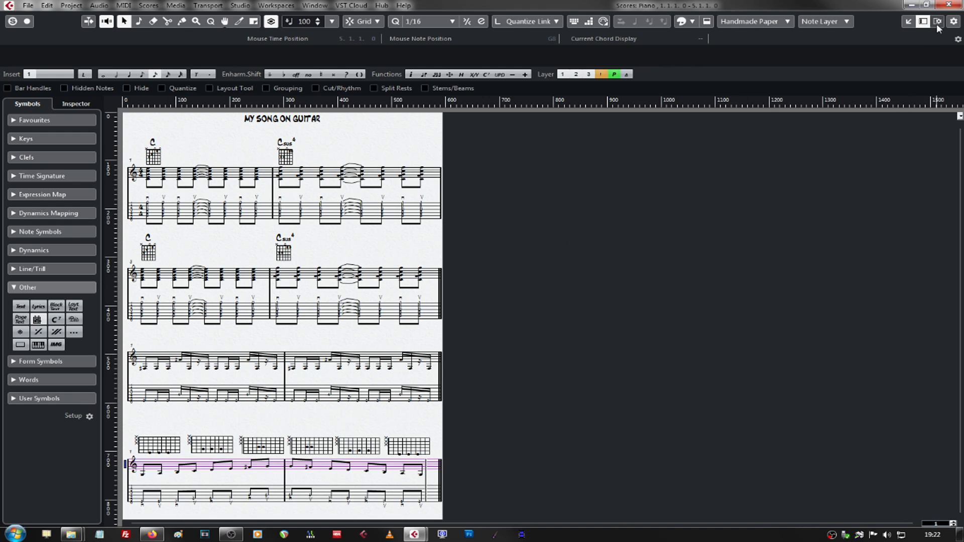
# Close the score, select all parts on the Notation and Gtr TAB tracks, and reopen them in the Score Editor.
pyautogui.click(949, 5)
pyautogui.click(857, 291)
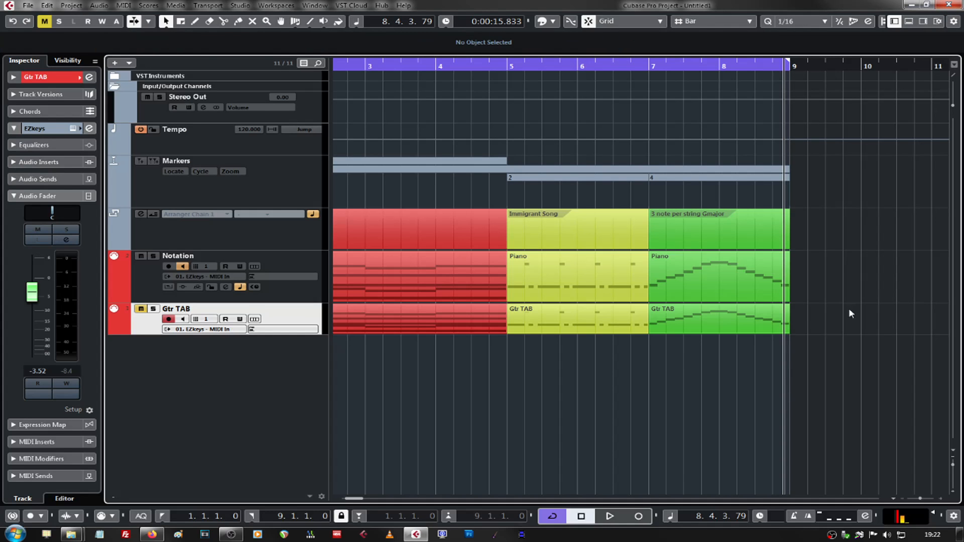
pyautogui.moveTo(864, 251); pyautogui.dragTo(373, 417)
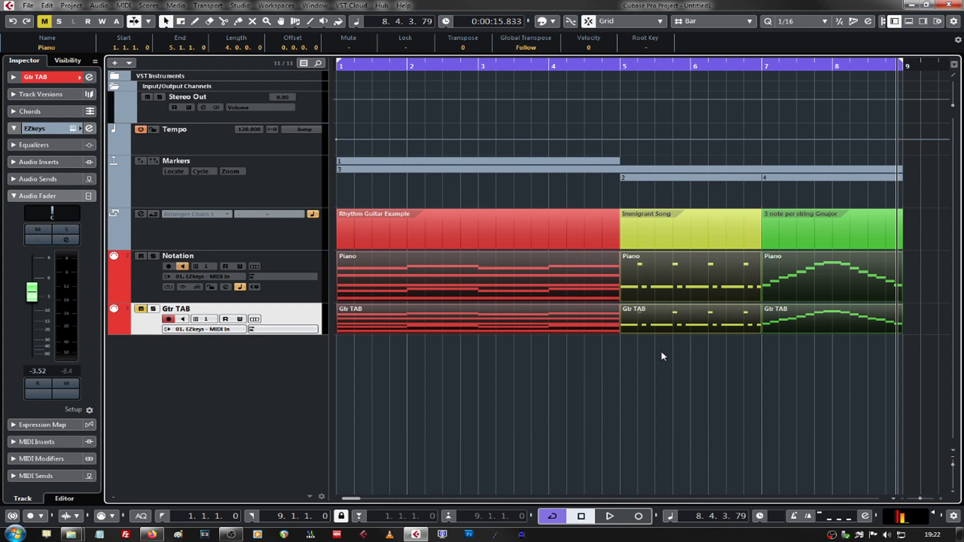
pyautogui.hotkey('ctrl', 'r')
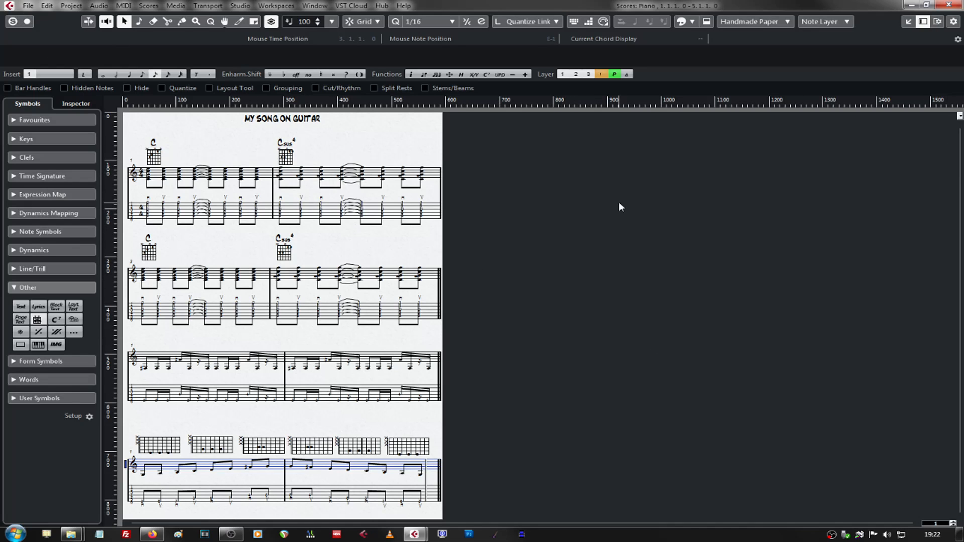
# Look up the export command from the open score and leave it without exporting.
pyautogui.click(28, 6)
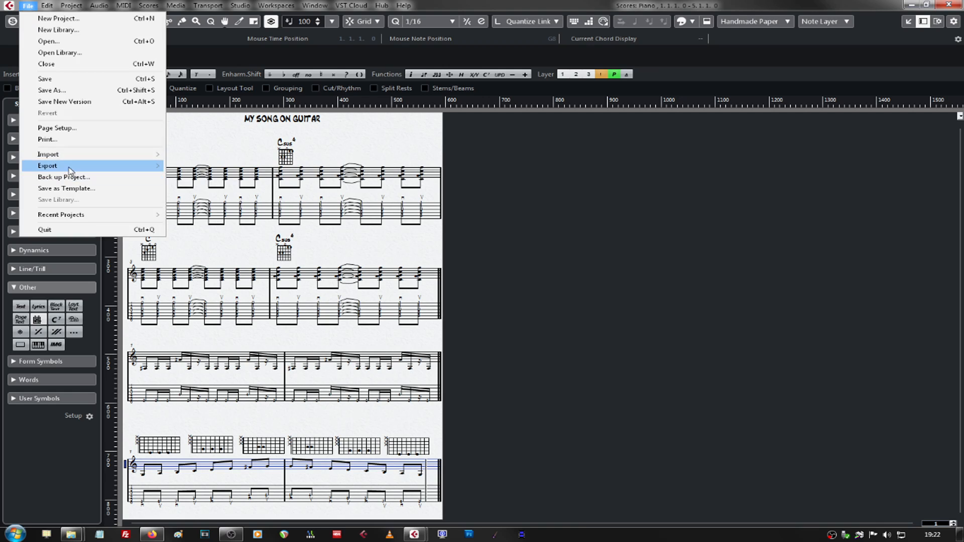
pyautogui.moveTo(71, 169)
pyautogui.click(405, 145)
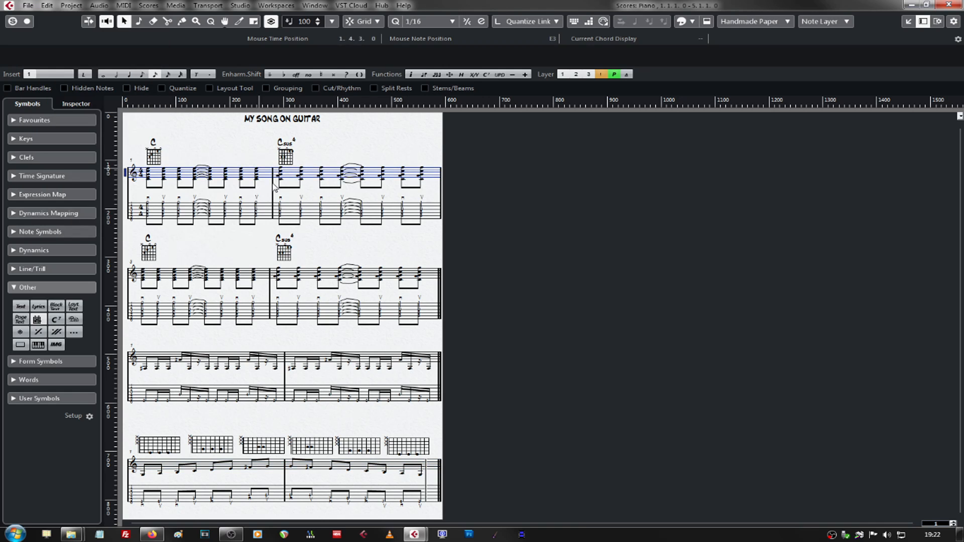
pyautogui.click(304, 417)
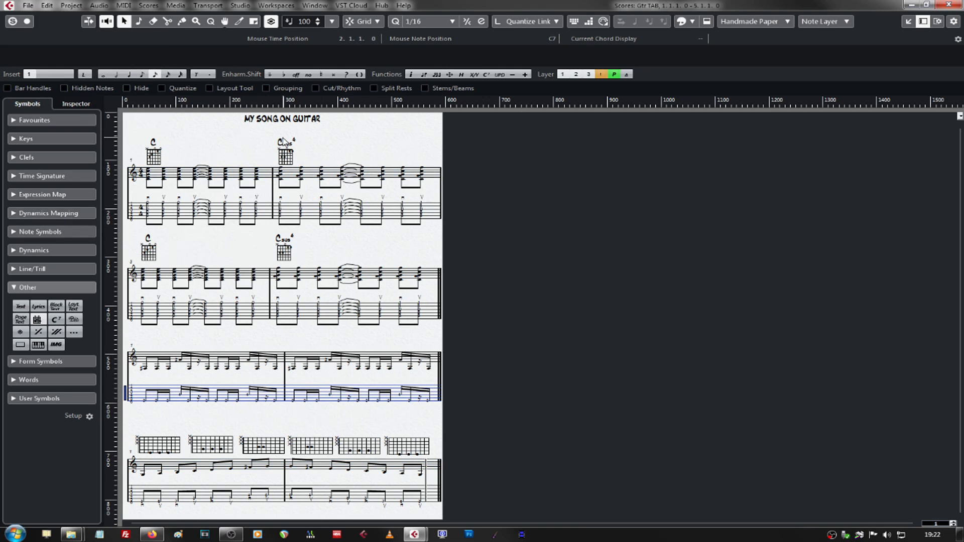
# Close the score and check which export formats the project offers with no parts selected.
pyautogui.click(948, 6)
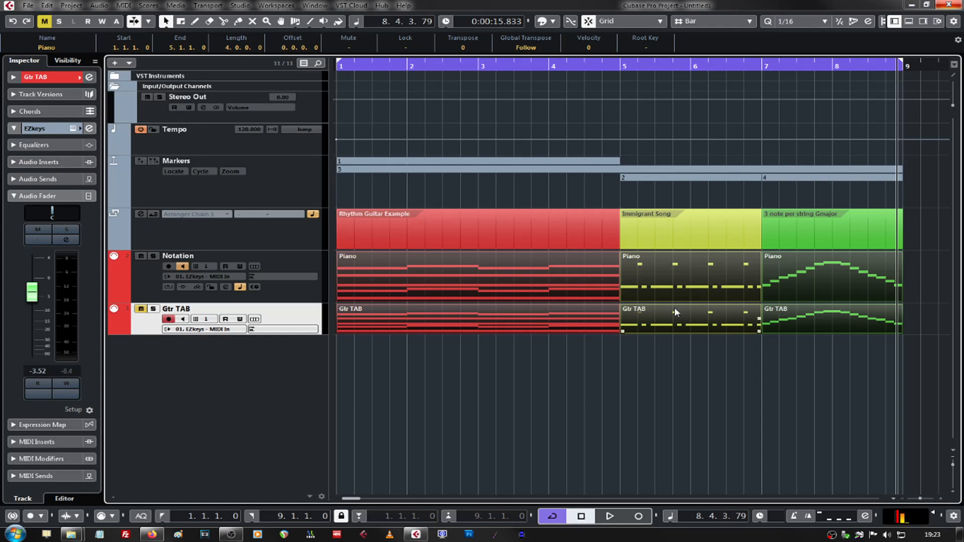
pyautogui.click(28, 6)
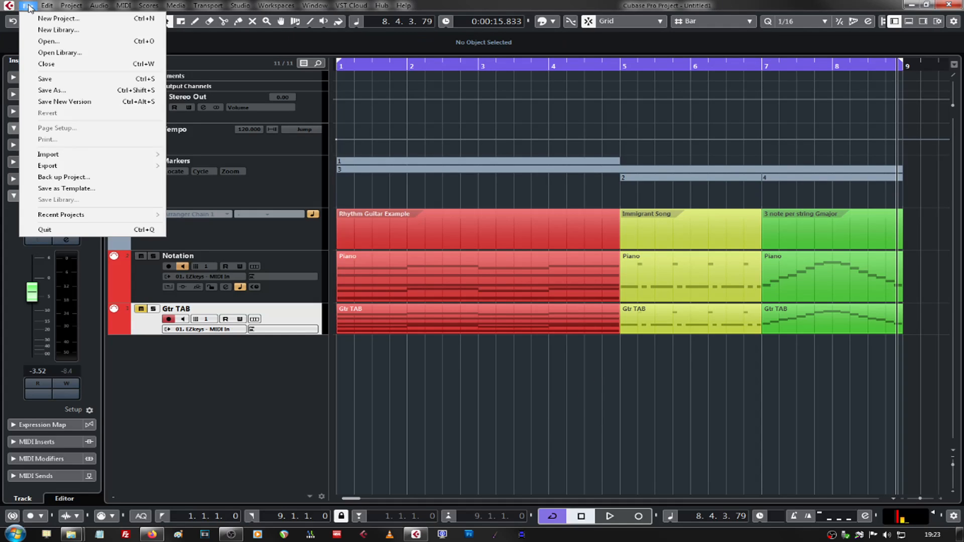
pyautogui.moveTo(95, 169)
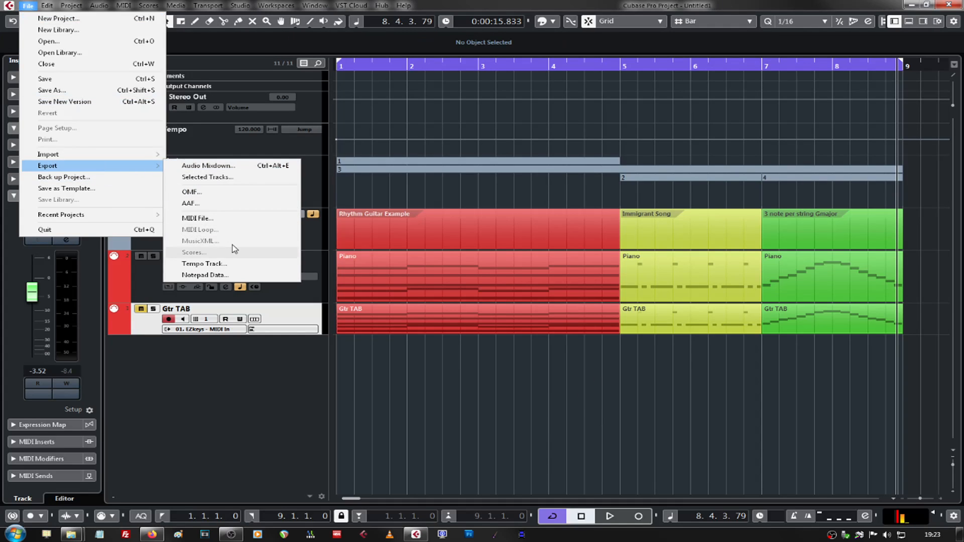
pyautogui.click(814, 371)
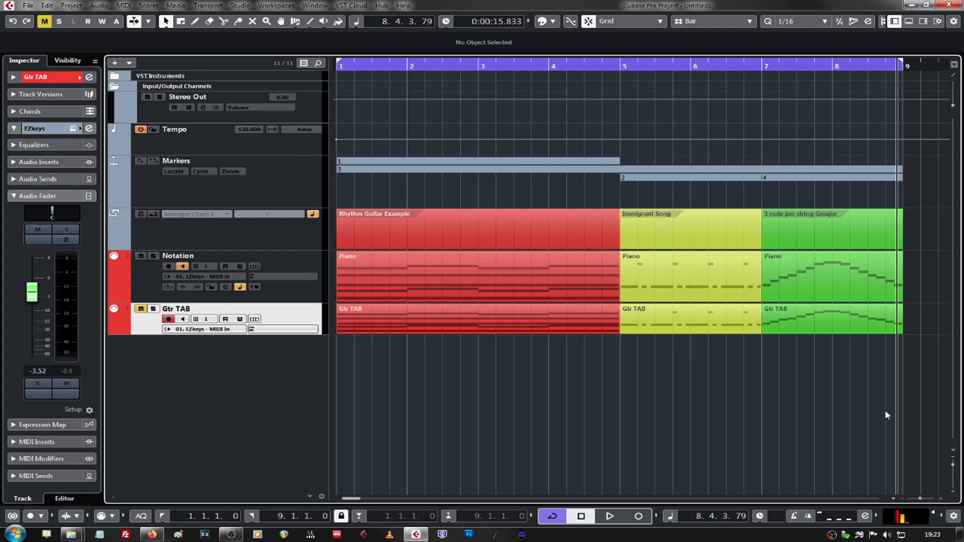
# Select all Notation and Gtr TAB parts in the project and check the available export formats again.
pyautogui.moveTo(885, 410); pyautogui.dragTo(373, 279)
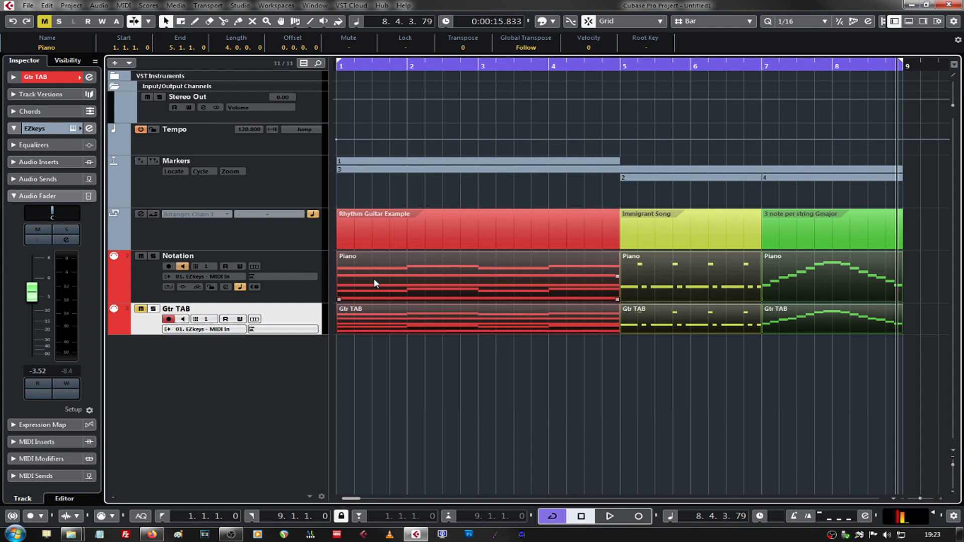
pyautogui.click(29, 6)
pyautogui.moveTo(99, 166)
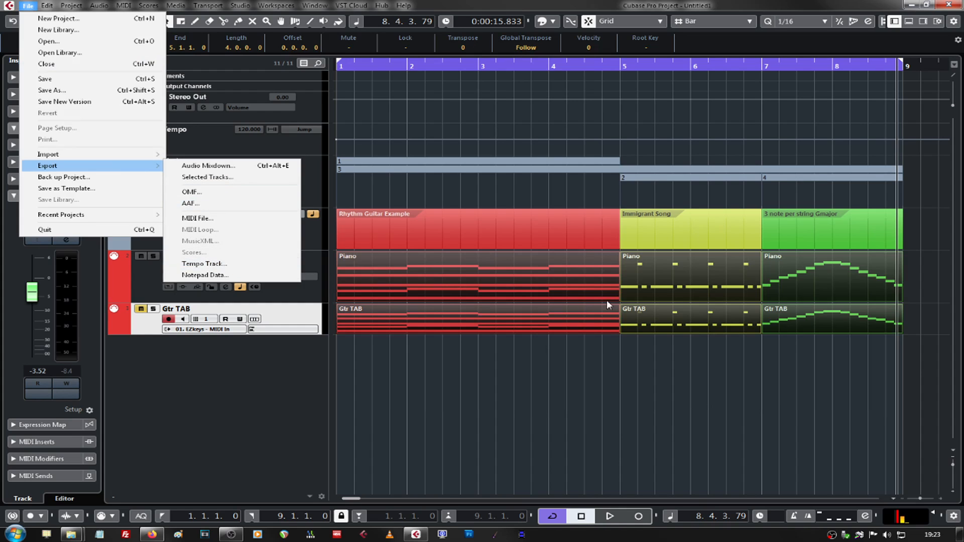
pyautogui.click(622, 372)
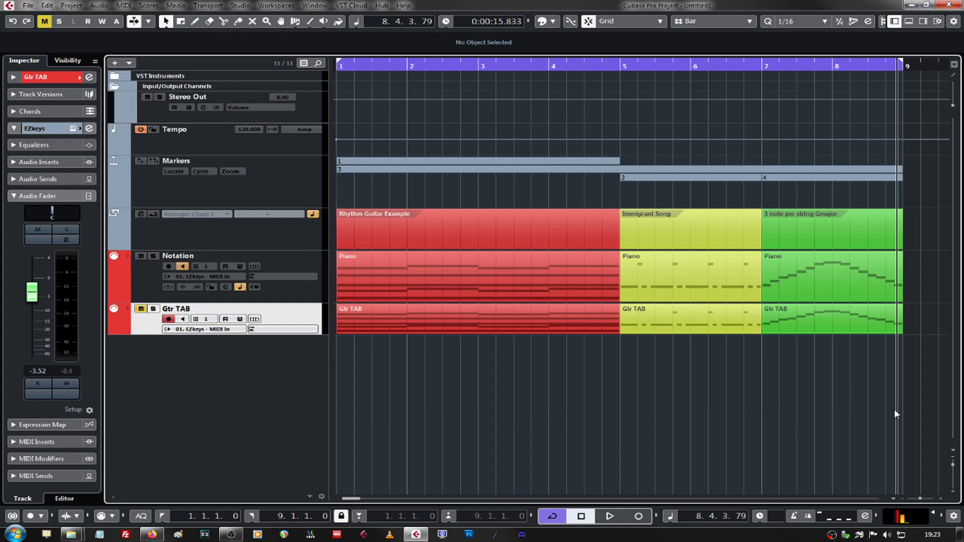
# Open all parts as a score, view the Export Scores dialog's file type and resolution options, and cancel the export.
pyautogui.moveTo(897, 414); pyautogui.dragTo(389, 289)
pyautogui.hotkey('ctrl', 'r')
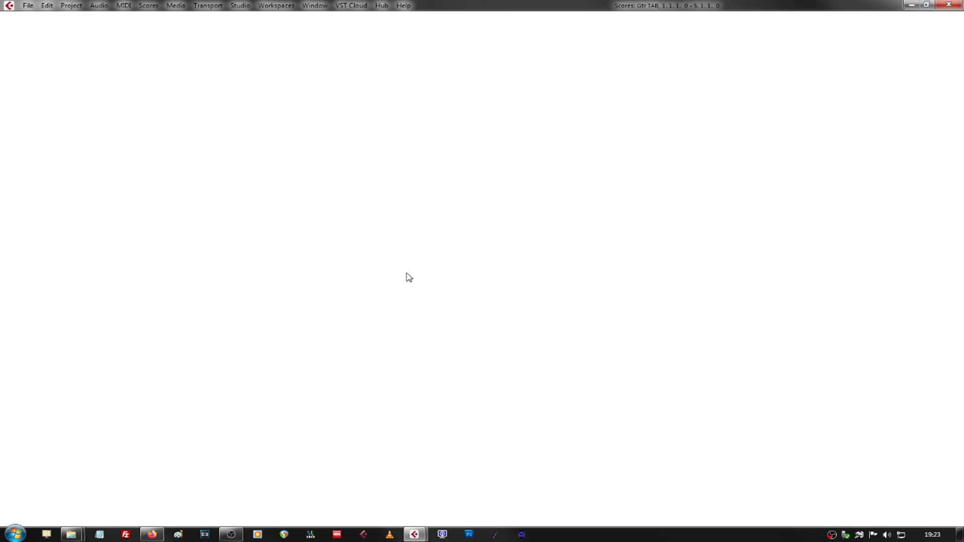
pyautogui.click(37, 8)
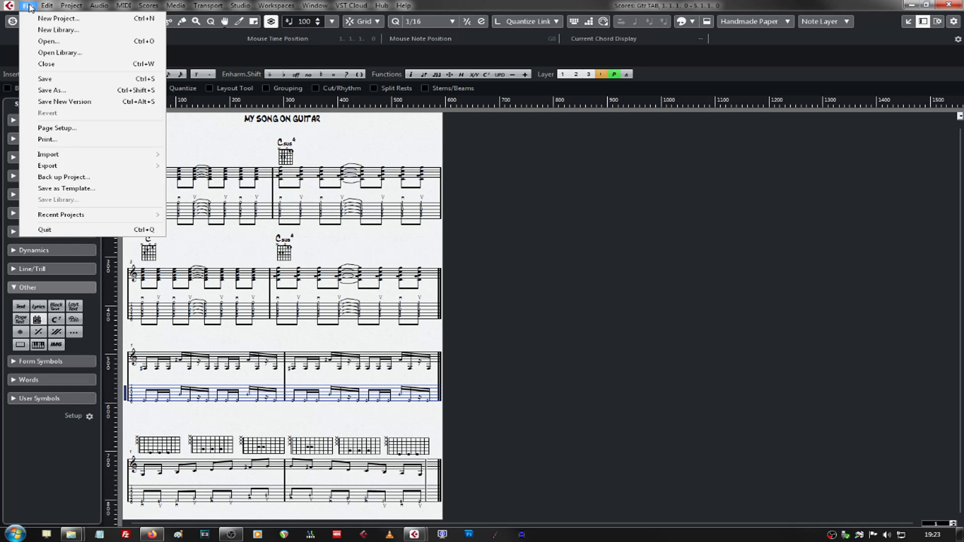
pyautogui.moveTo(111, 168)
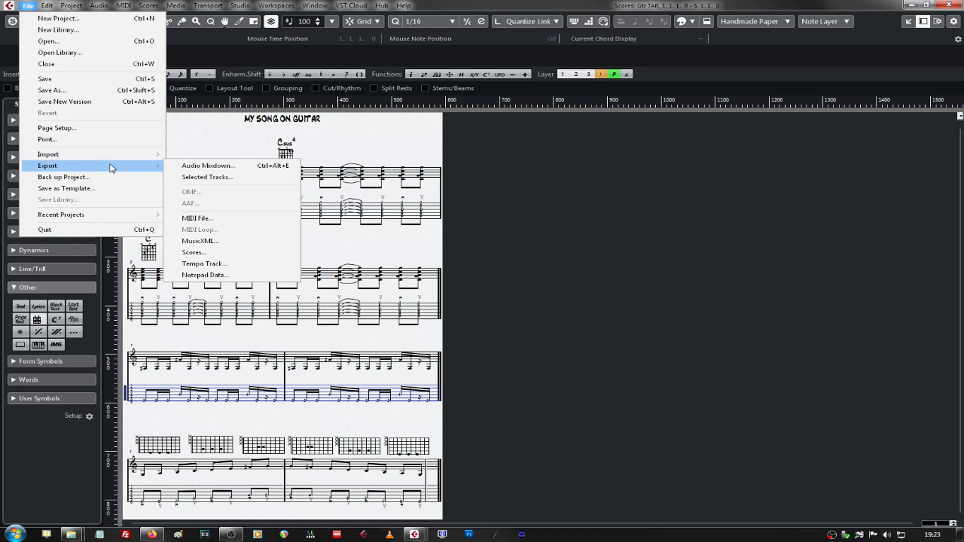
pyautogui.click(228, 253)
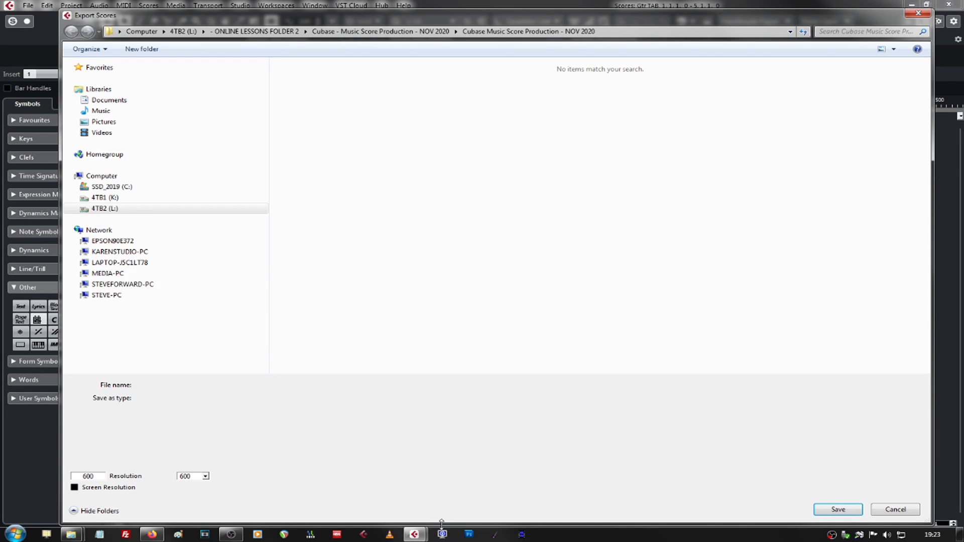
pyautogui.moveTo(442, 523); pyautogui.dragTo(414, 246)
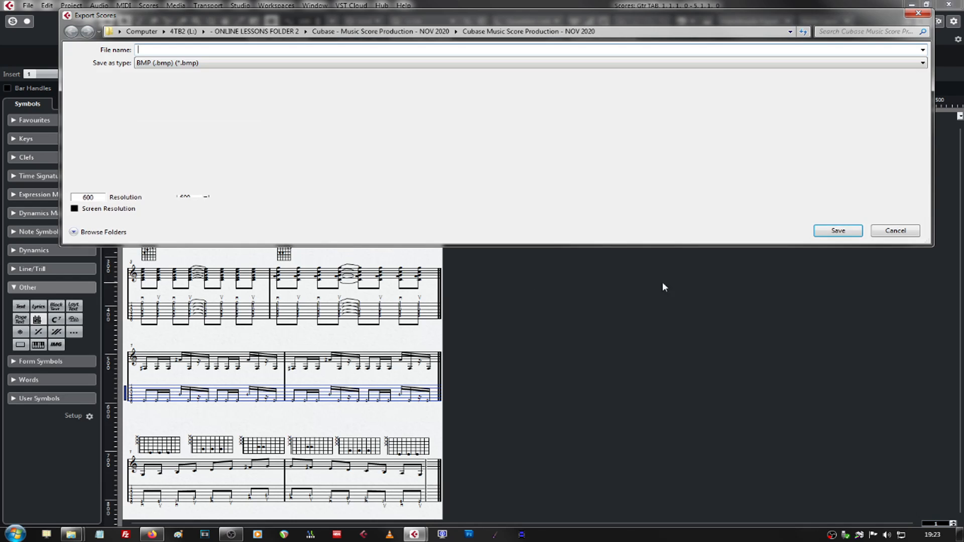
pyautogui.click(896, 231)
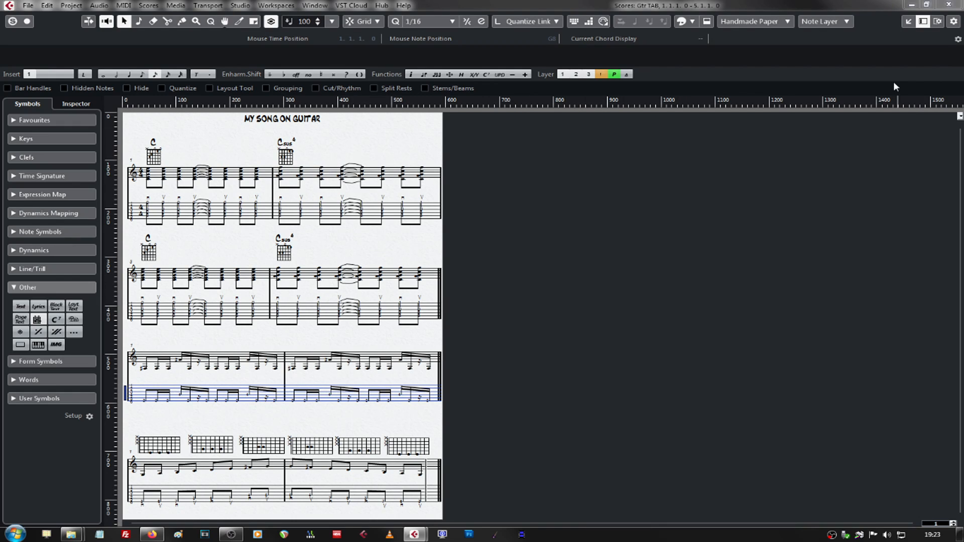
# Close the score, return the project cursor to bar 1, and deselect all parts.
pyautogui.click(949, 5)
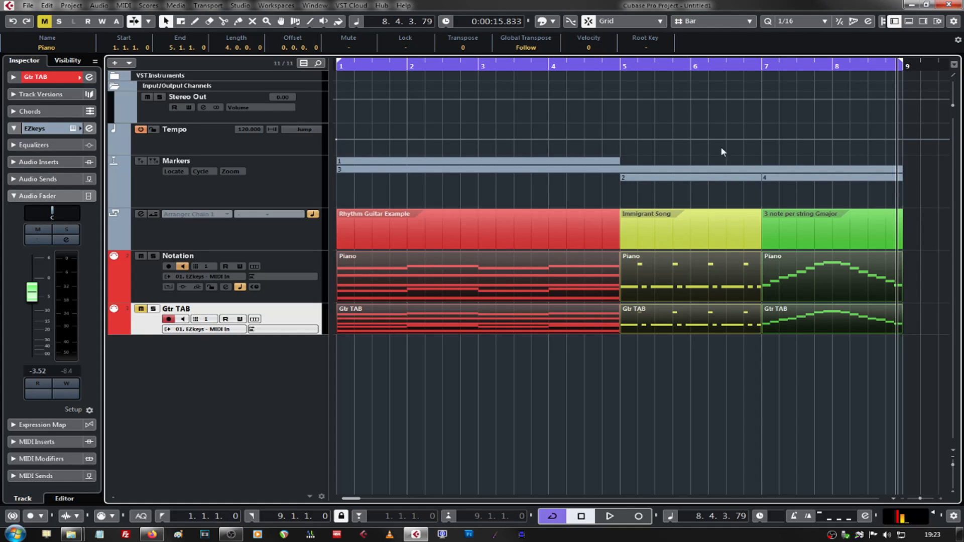
pyautogui.moveTo(633, 66); pyautogui.dragTo(313, 62)
pyautogui.click(503, 382)
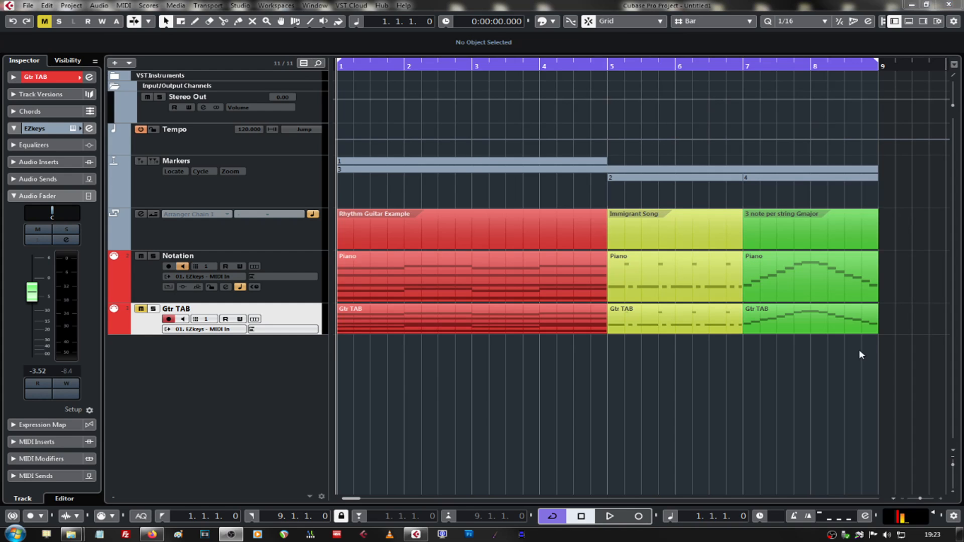
pyautogui.moveTo(911, 407); pyautogui.dragTo(375, 263)
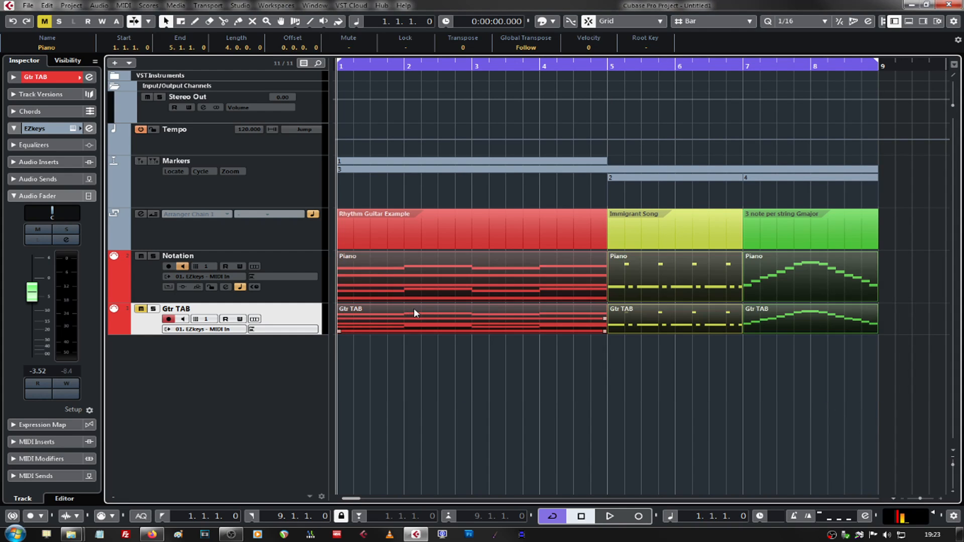
pyautogui.click(456, 381)
pyautogui.click(469, 295)
pyautogui.click(663, 289)
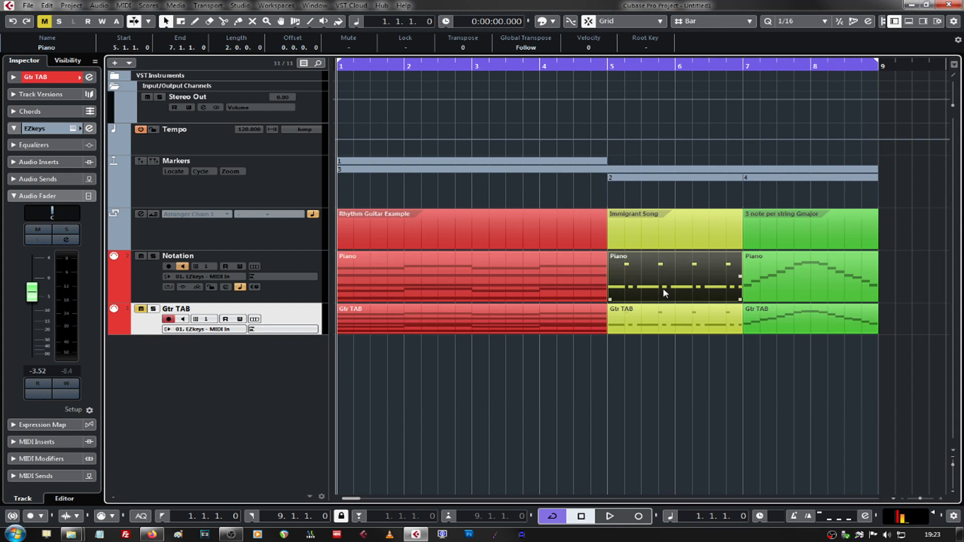
pyautogui.click(797, 267)
pyautogui.click(656, 291)
pyautogui.click(761, 408)
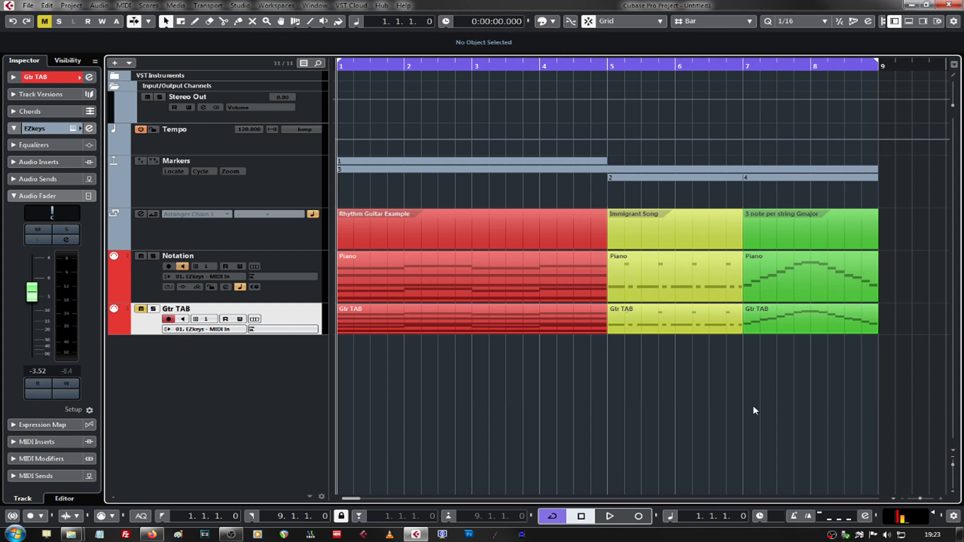